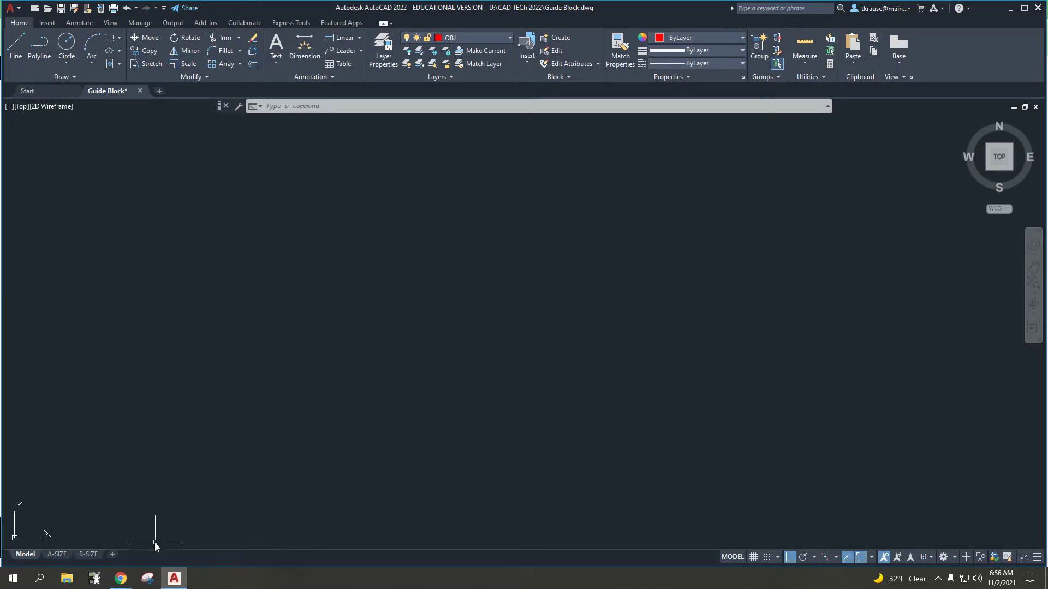
Switch to the #1-4.pdf sheet in Chrome, highlight the guide block's 1.50, 5.00 and 2.50 overall dimensions, and return to AutoCAD
{"action": "left_click", "coordinate": [130, 579]}
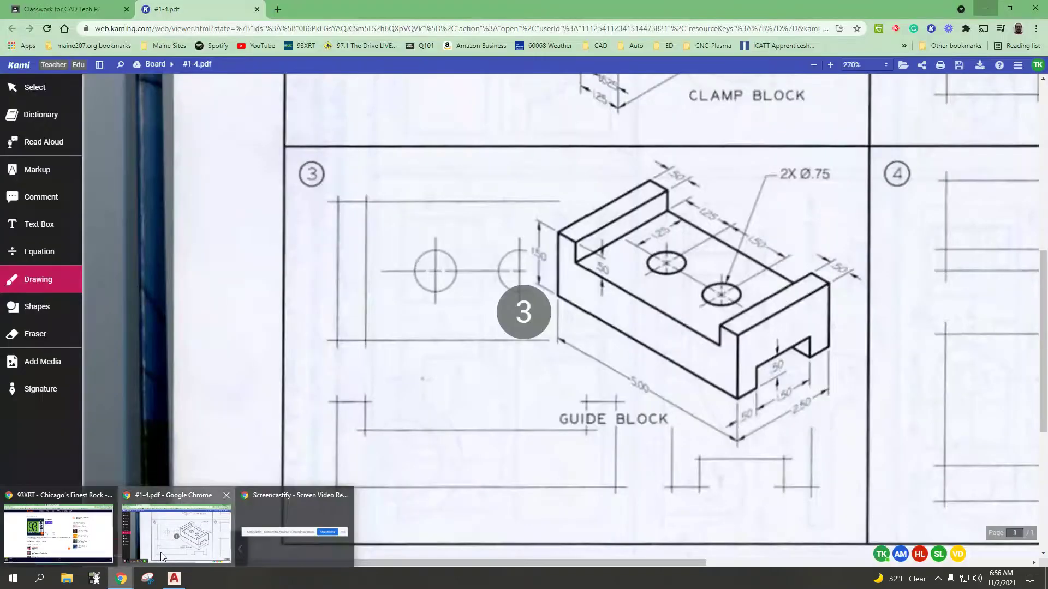
{"action": "left_click", "coordinate": [160, 552]}
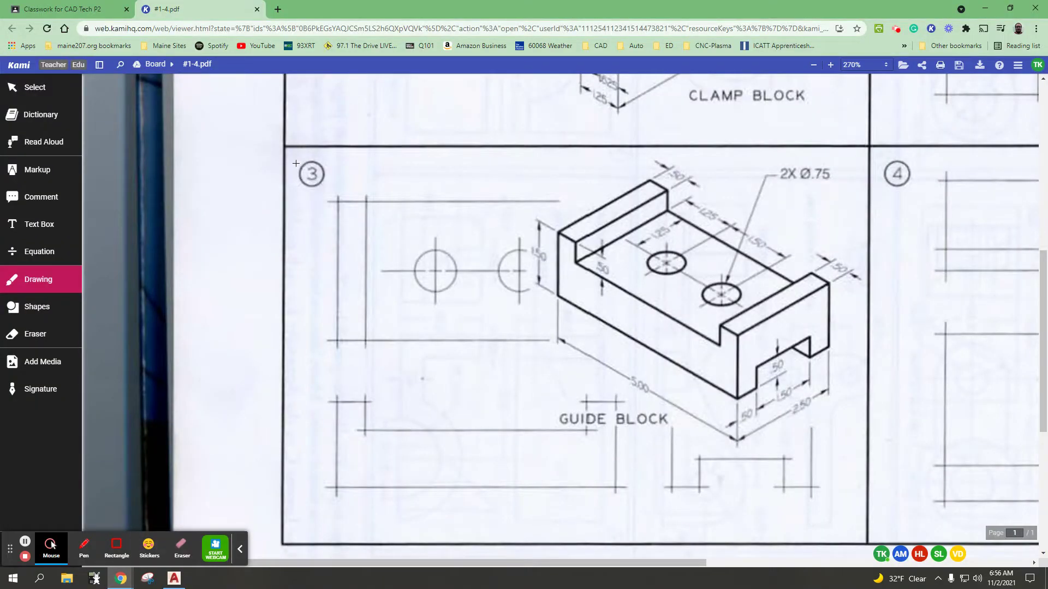
{"action": "left_click_drag", "start_coordinate": [514, 381], "coordinate": [705, 443]}
{"action": "mouse_move", "coordinate": [538, 235]}
{"action": "left_mouse_down"}
{"action": "mouse_move", "coordinate": [529, 234]}
{"action": "mouse_move", "coordinate": [507, 276]}
{"action": "mouse_move", "coordinate": [551, 280]}
{"action": "mouse_move", "coordinate": [558, 242]}
{"action": "left_mouse_up"}
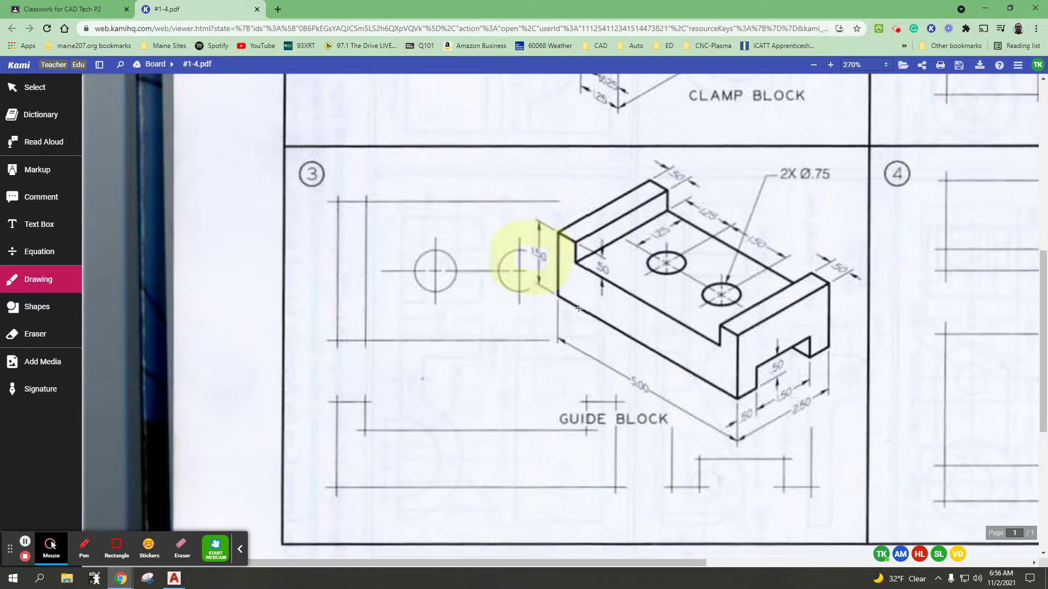
{"action": "mouse_move", "coordinate": [652, 376]}
{"action": "left_mouse_down"}
{"action": "mouse_move", "coordinate": [615, 358]}
{"action": "mouse_move", "coordinate": [622, 392]}
{"action": "mouse_move", "coordinate": [665, 405]}
{"action": "left_mouse_up"}
{"action": "mouse_move", "coordinate": [825, 407]}
{"action": "left_mouse_down"}
{"action": "mouse_move", "coordinate": [785, 381]}
{"action": "mouse_move", "coordinate": [791, 424]}
{"action": "mouse_move", "coordinate": [831, 403]}
{"action": "left_mouse_up"}
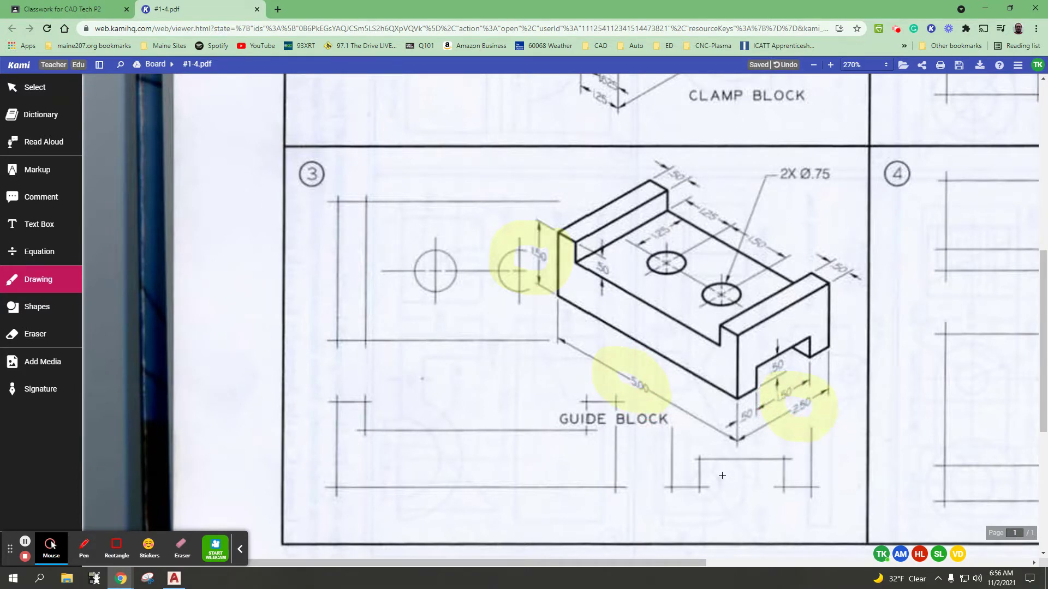
{"action": "left_click", "coordinate": [175, 579]}
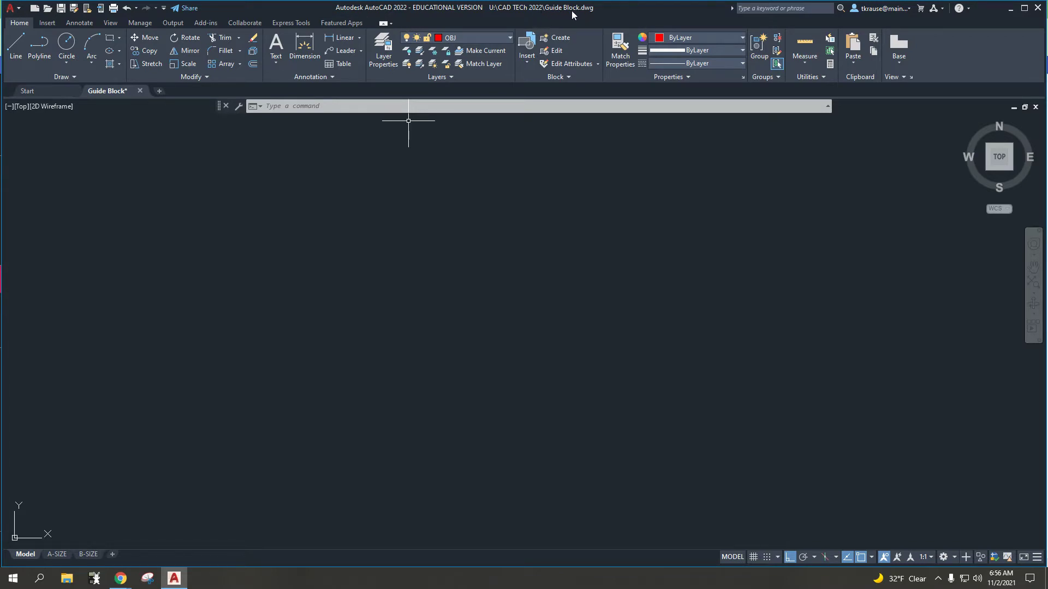
Switch to the PDF in Chrome, highlight the GUIDE BLOCK title with an underline, and return to AutoCAD
{"action": "mouse_move", "coordinate": [120, 579]}
{"action": "left_click", "coordinate": [163, 543]}
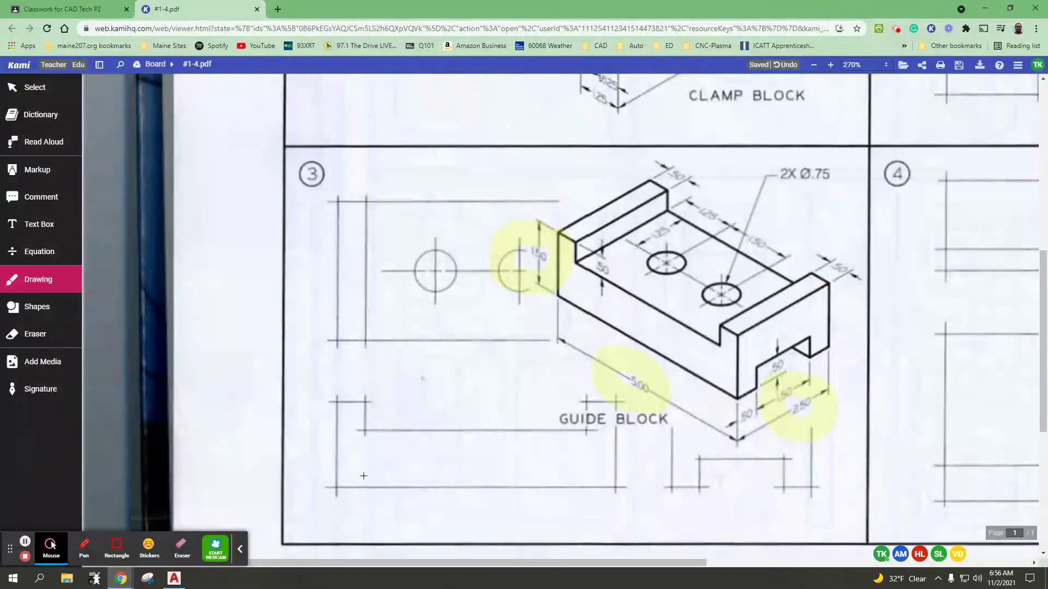
{"action": "left_click_drag", "start_coordinate": [534, 438], "coordinate": [685, 436]}
{"action": "left_click", "coordinate": [985, 8]}
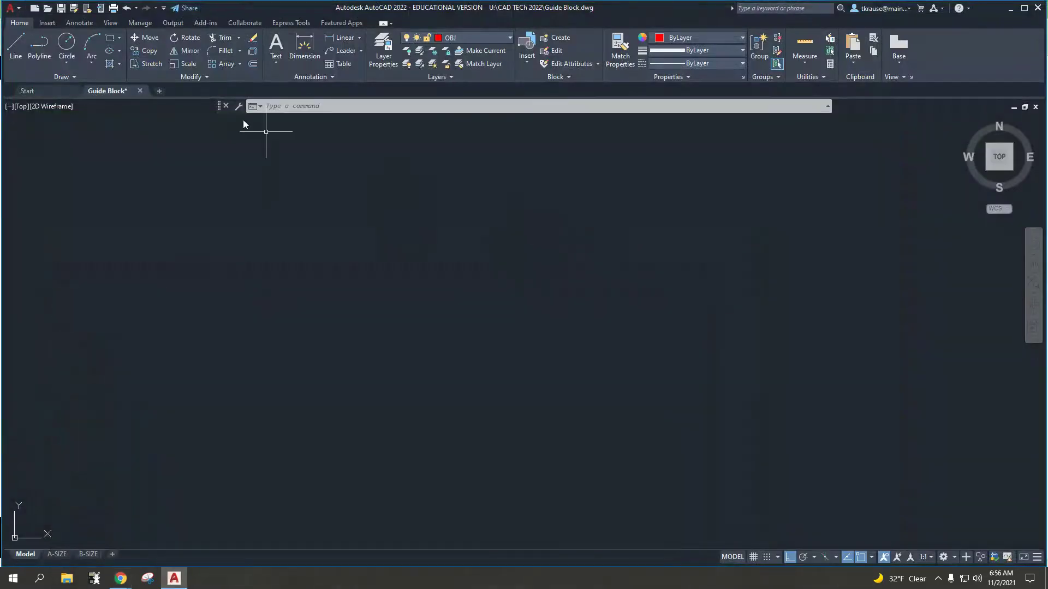
Draw one horizontal and one vertical construction line crossing at a common point on layer OBJ with XLINE
{"action": "left_click", "coordinate": [481, 41]}
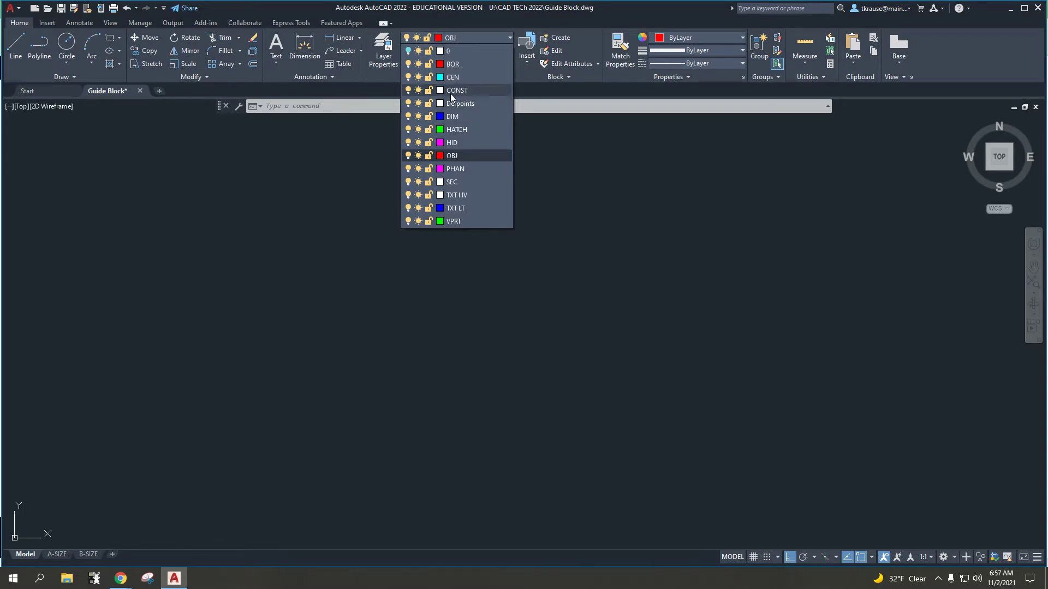
{"action": "left_click", "coordinate": [450, 156]}
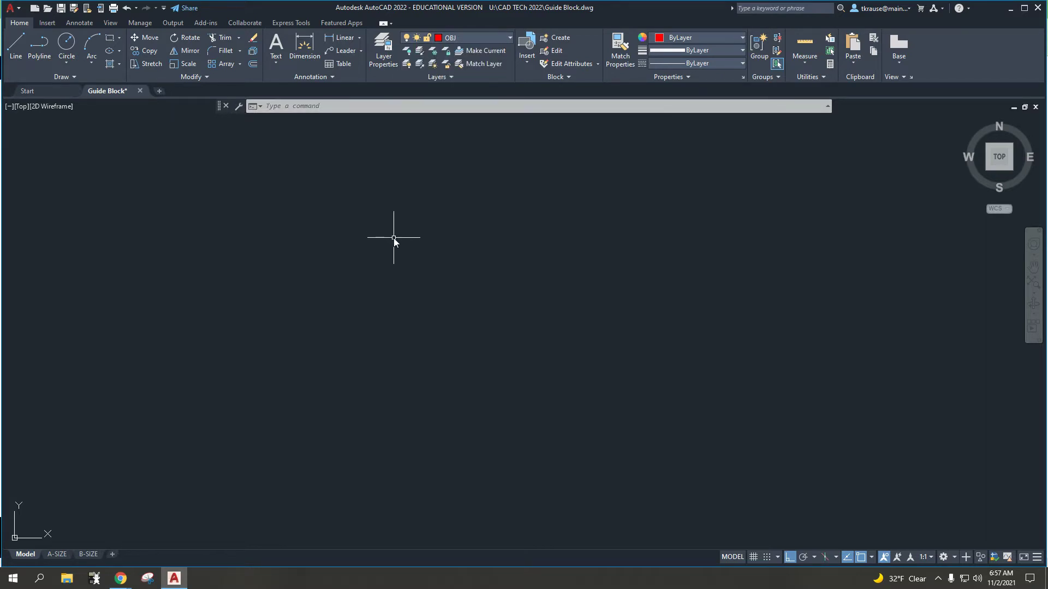
{"action": "type", "text": "x"}
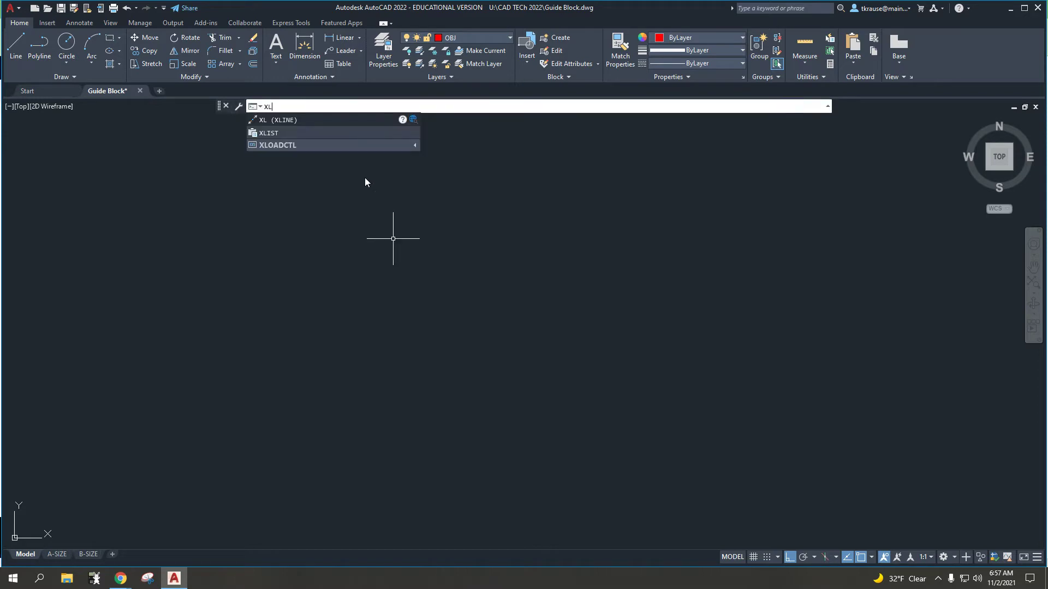
{"action": "type", "text": "l"}
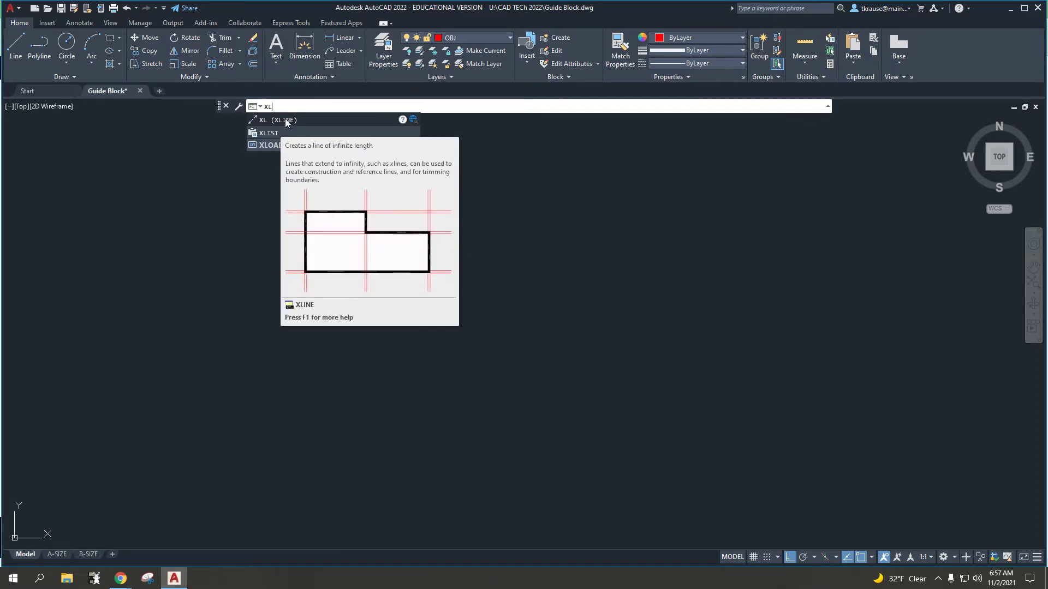
{"action": "left_click", "coordinate": [284, 119]}
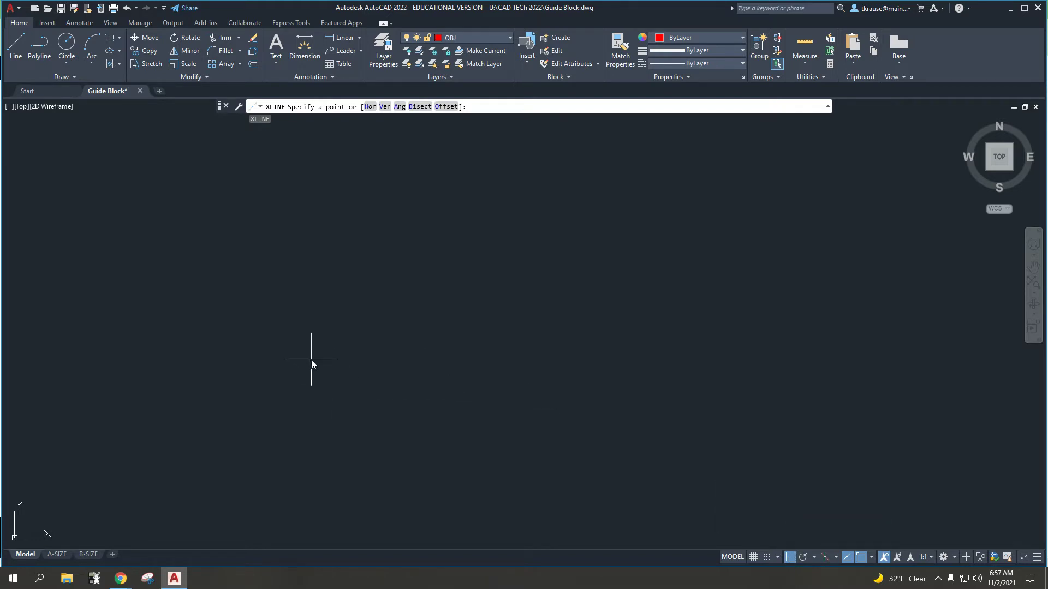
{"action": "left_click", "coordinate": [334, 381]}
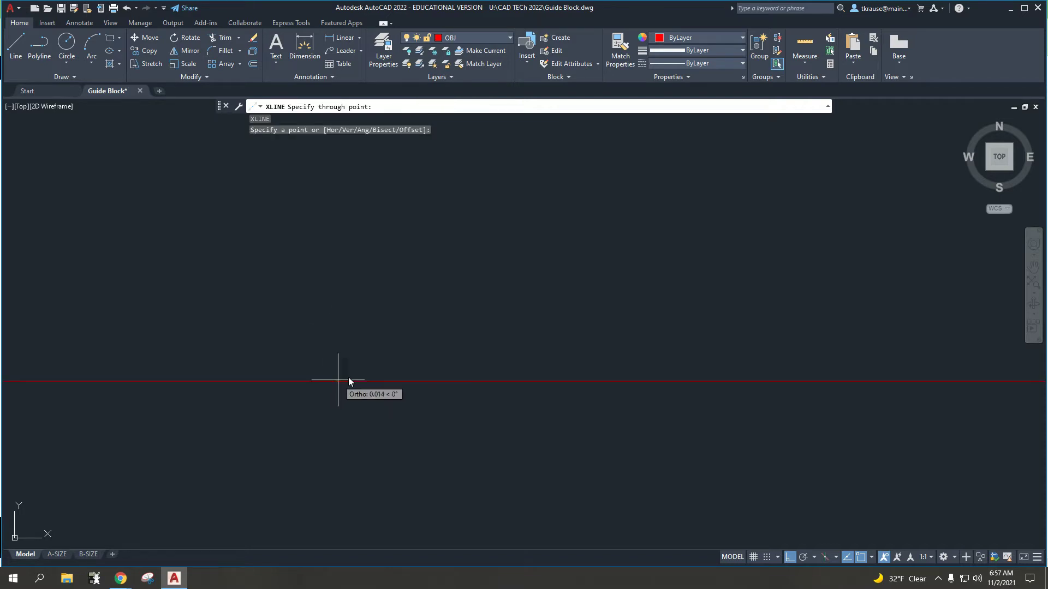
{"action": "left_click", "coordinate": [434, 319]}
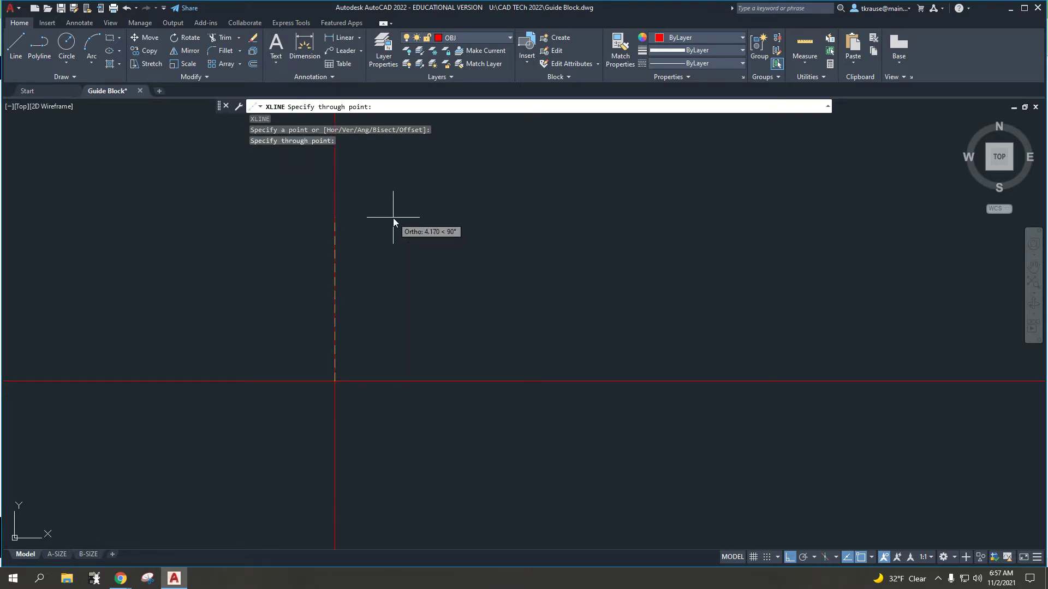
{"action": "key", "text": "Escape"}
{"action": "key", "text": "Escape"}
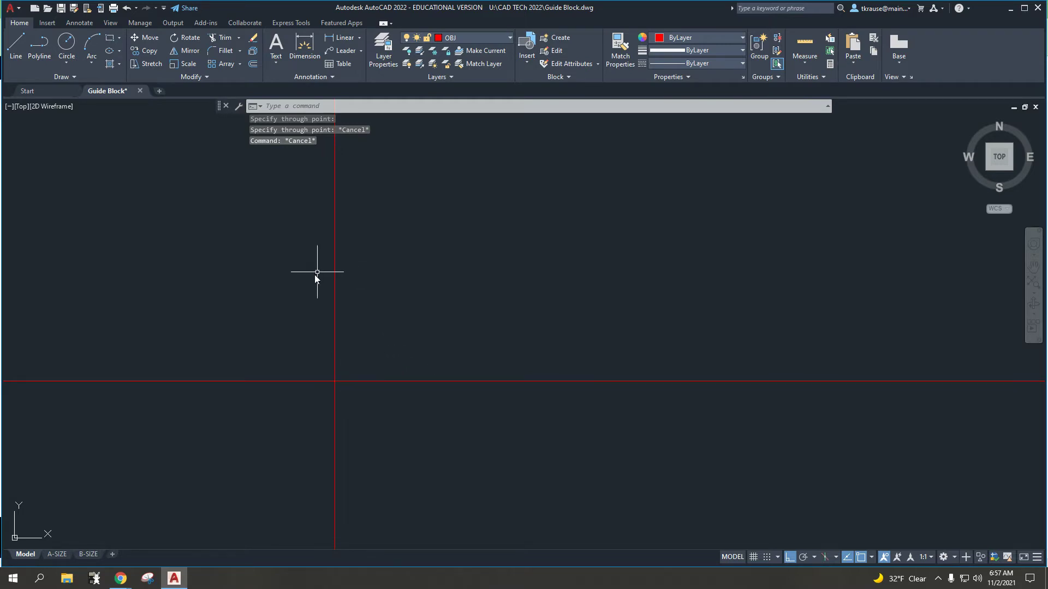
Fillet the two construction lines with radius 0 to form the front view's lower-left corner
{"action": "type", "text": "f"}
{"action": "key", "text": "Return"}
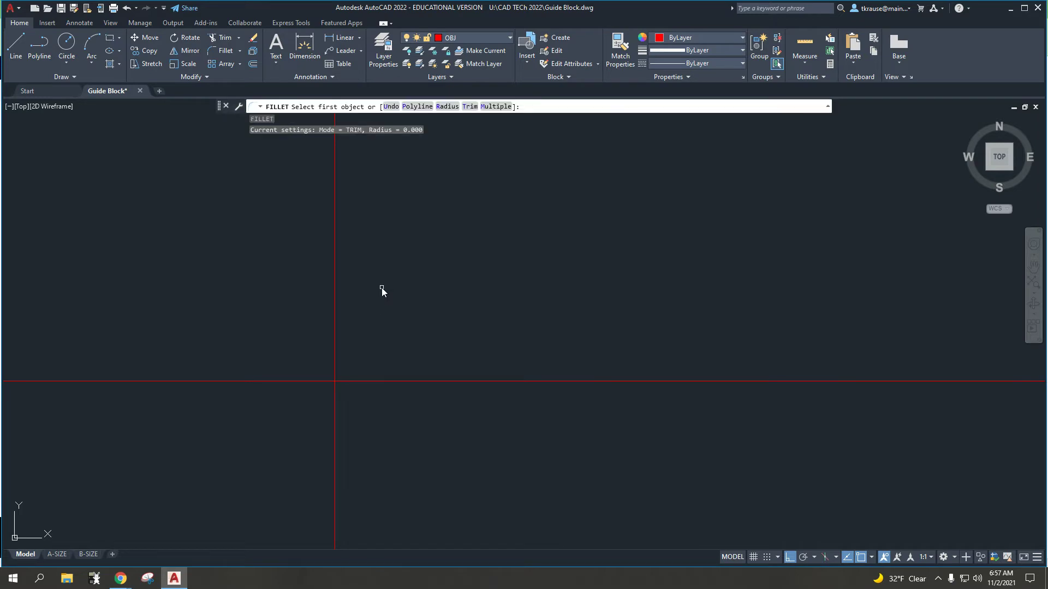
{"action": "type", "text": "r"}
{"action": "key", "text": "Return"}
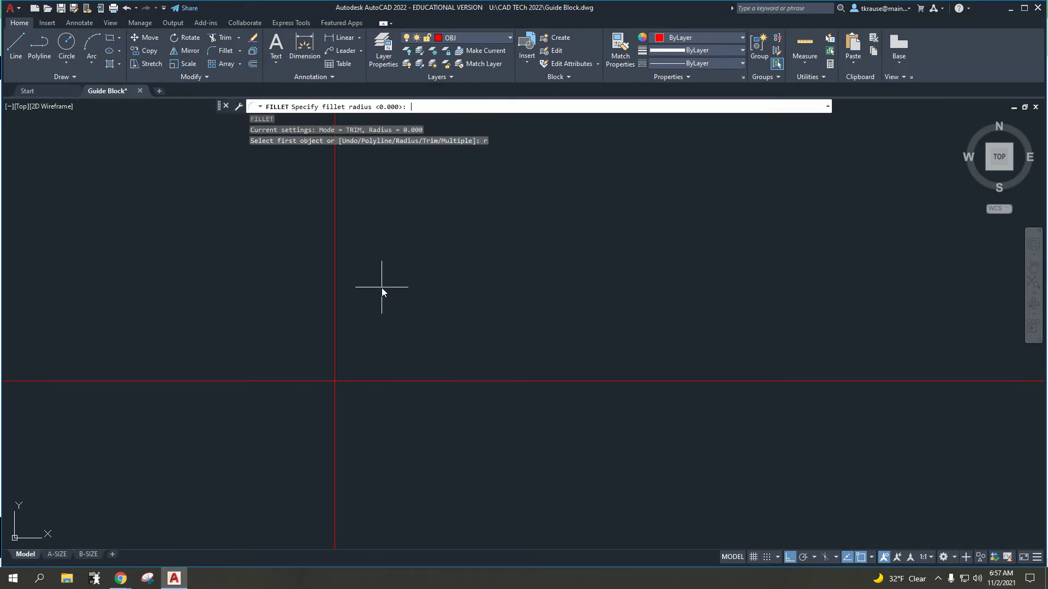
{"action": "type", "text": "0"}
{"action": "key", "text": "Return"}
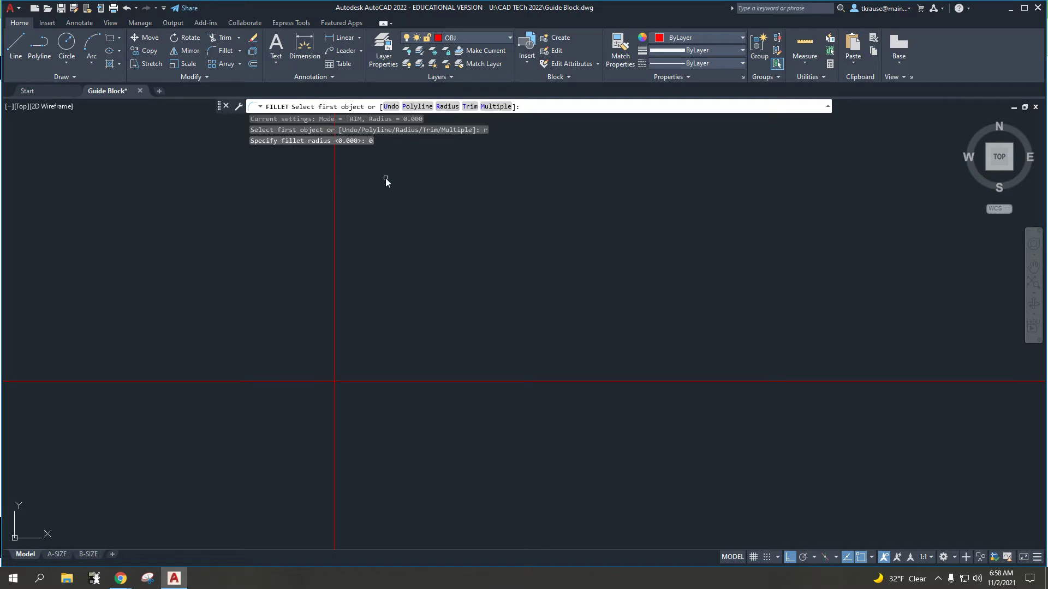
{"action": "left_click", "coordinate": [352, 381]}
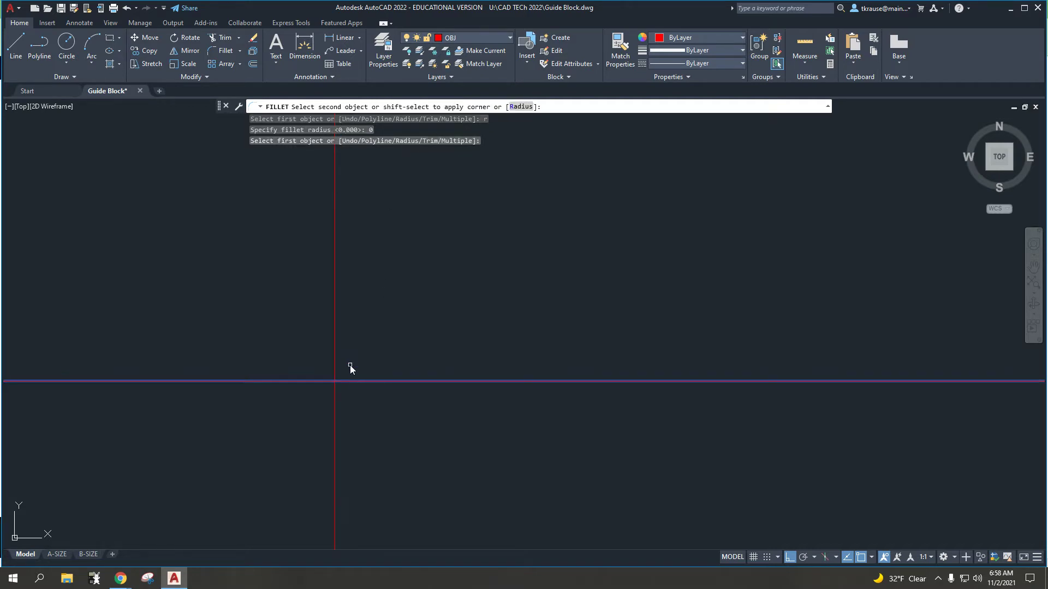
{"action": "left_click", "coordinate": [335, 332]}
{"action": "middle_click_drag", "start_coordinate": [397, 358], "coordinate": [324, 384]}
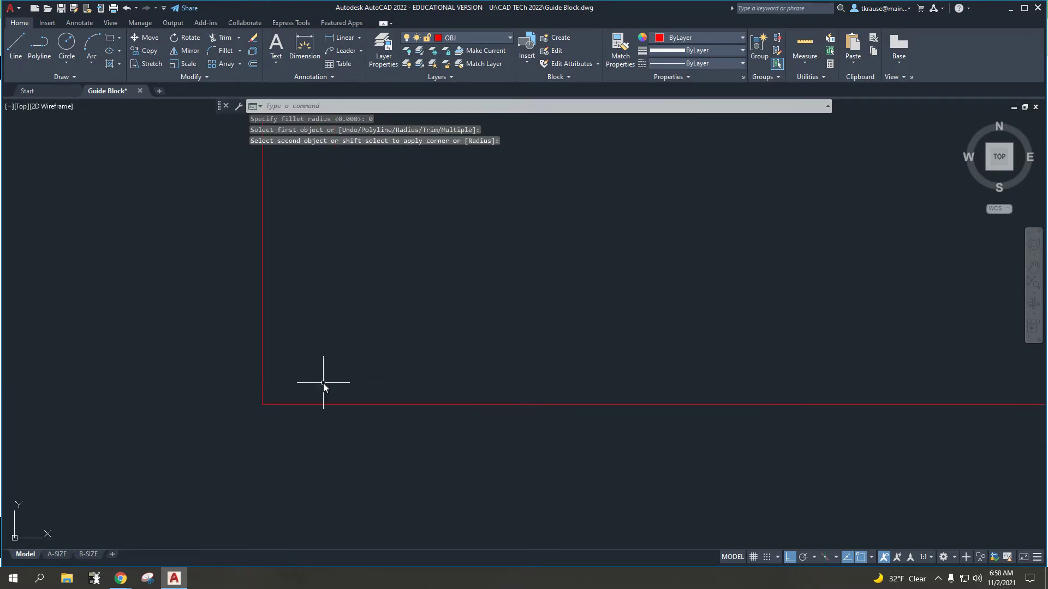
Switch to the PDF in Chrome and highlight the front view's lower-left corner and its lower-right vertical edge
{"action": "mouse_move", "coordinate": [127, 582]}
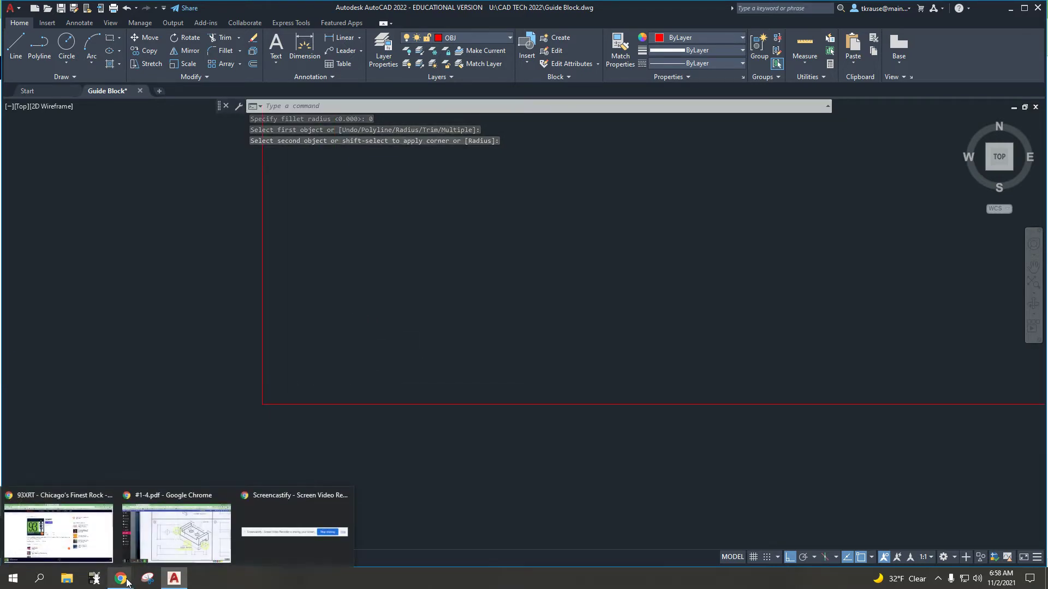
{"action": "left_click", "coordinate": [176, 532]}
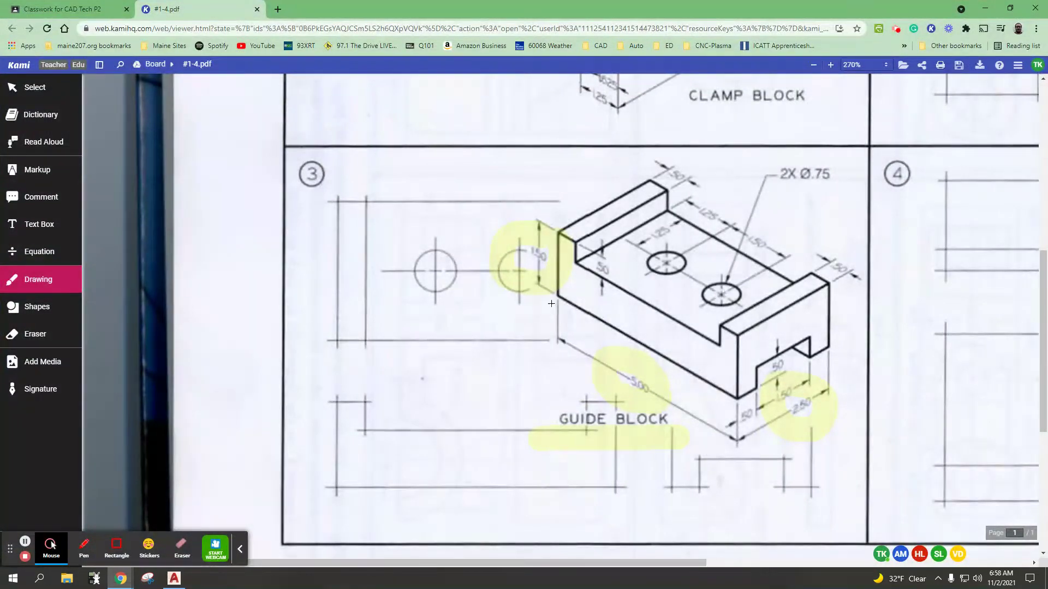
{"action": "mouse_move", "coordinate": [349, 465]}
{"action": "left_mouse_down"}
{"action": "mouse_move", "coordinate": [316, 498]}
{"action": "mouse_move", "coordinate": [367, 464]}
{"action": "mouse_move", "coordinate": [306, 501]}
{"action": "mouse_move", "coordinate": [371, 526]}
{"action": "left_mouse_up"}
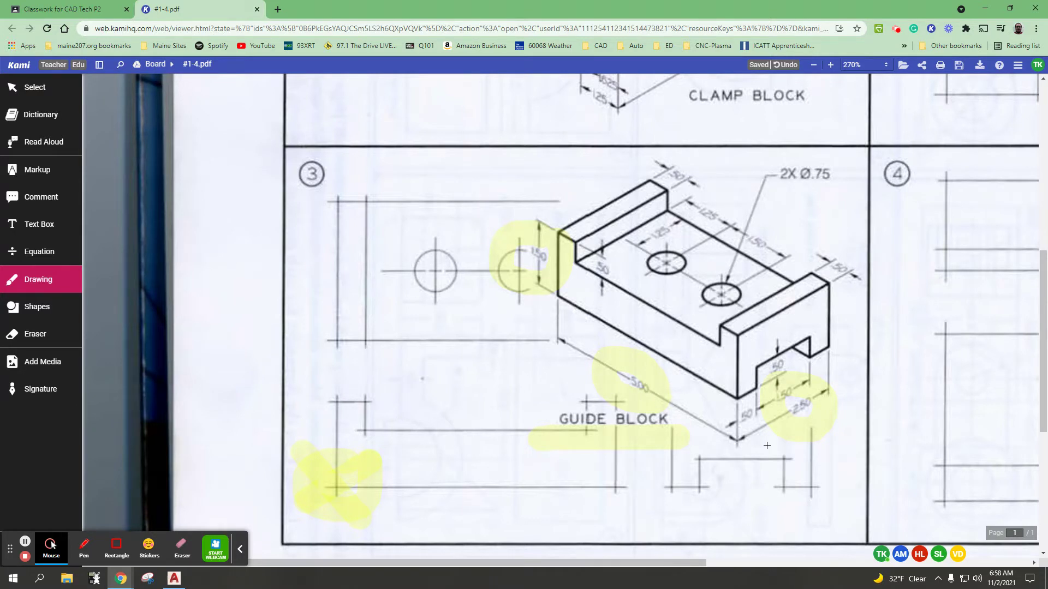
{"action": "left_click_drag", "start_coordinate": [623, 480], "coordinate": [624, 472]}
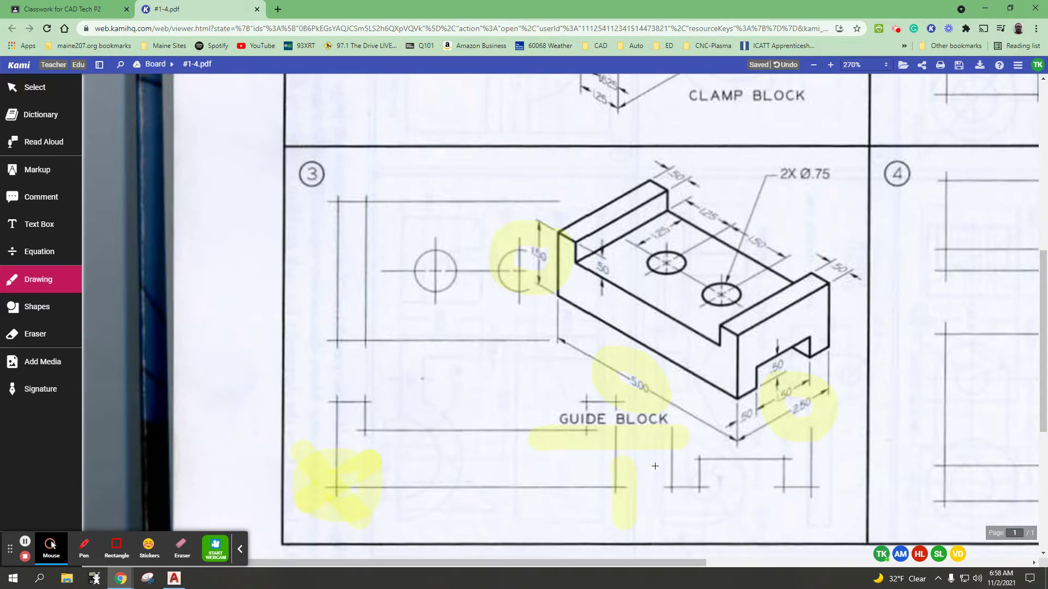
Undo all highlighter marks on the guide block sheet and return to AutoCAD
{"action": "key", "text": "ctrl+z"}
{"action": "key", "text": "ctrl+z"}
{"action": "key", "text": "ctrl+z"}
{"action": "key", "text": "ctrl+z"}
{"action": "key", "text": "ctrl+z"}
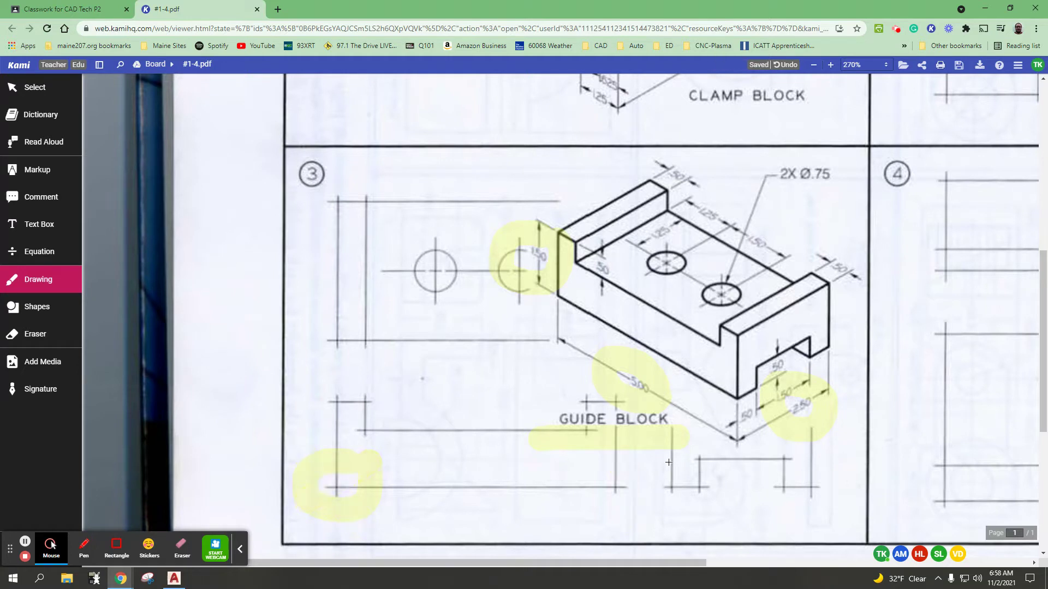
{"action": "key", "text": "ctrl+z"}
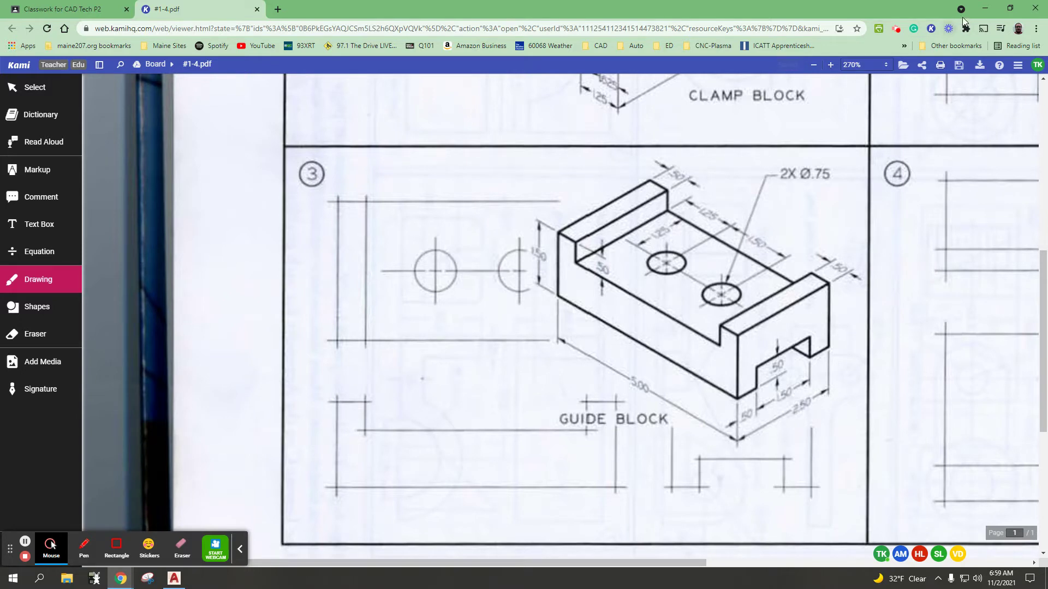
{"action": "left_click", "coordinate": [982, 10]}
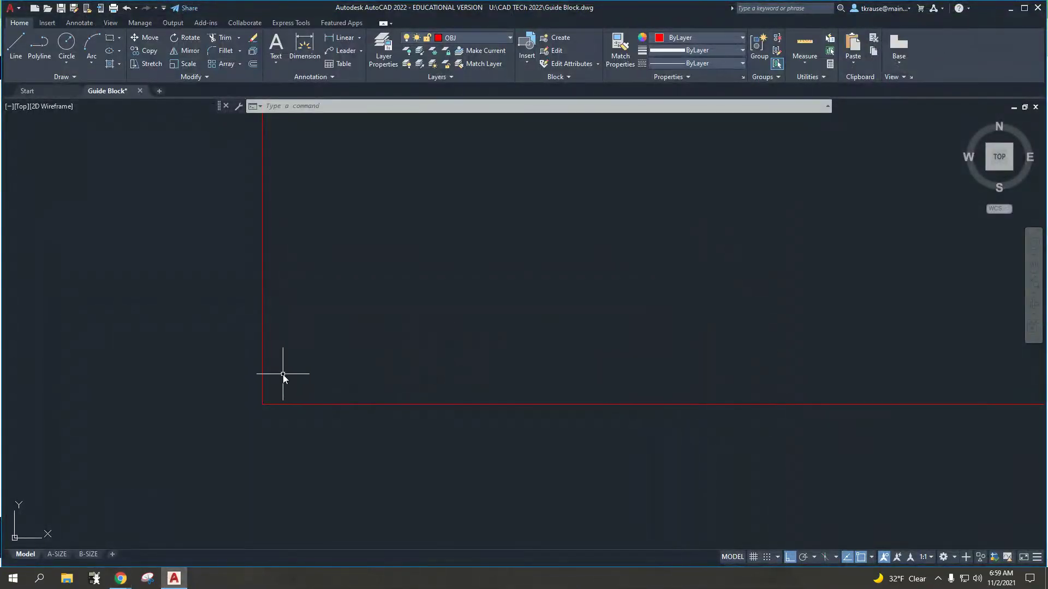
Offset the vertical line 5 units to the right for the front view's overall width
{"action": "type", "text": "o"}
{"action": "key", "text": "Return"}
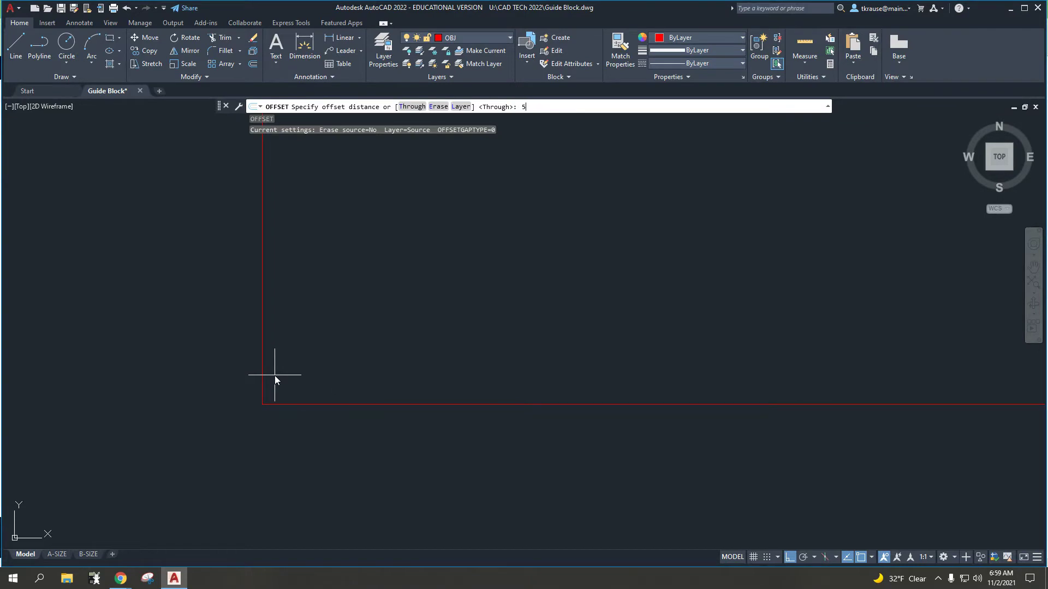
{"action": "type", "text": "5"}
{"action": "key", "text": "Return"}
{"action": "left_click", "coordinate": [263, 335]}
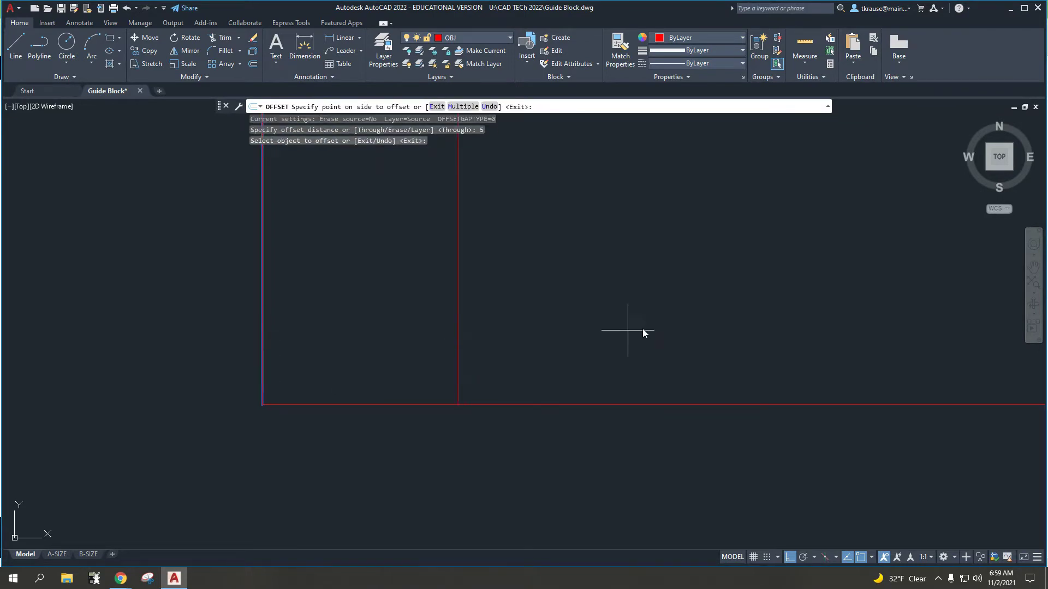
{"action": "left_click", "coordinate": [560, 332]}
{"action": "mouse_move", "coordinate": [525, 349]}
{"action": "middle_mouse_down"}
{"action": "mouse_move", "coordinate": [512, 431]}
{"action": "mouse_move", "coordinate": [528, 361]}
{"action": "mouse_move", "coordinate": [811, 424]}
{"action": "mouse_move", "coordinate": [639, 393]}
{"action": "mouse_move", "coordinate": [692, 386]}
{"action": "middle_mouse_up"}
{"action": "scroll", "coordinate": [528, 361], "scroll_direction": "down", "scroll_amount": 6}
{"action": "scroll", "coordinate": [547, 372], "scroll_direction": "up", "scroll_amount": 10}
{"action": "scroll", "coordinate": [682, 375], "scroll_direction": "down", "scroll_amount": 3}
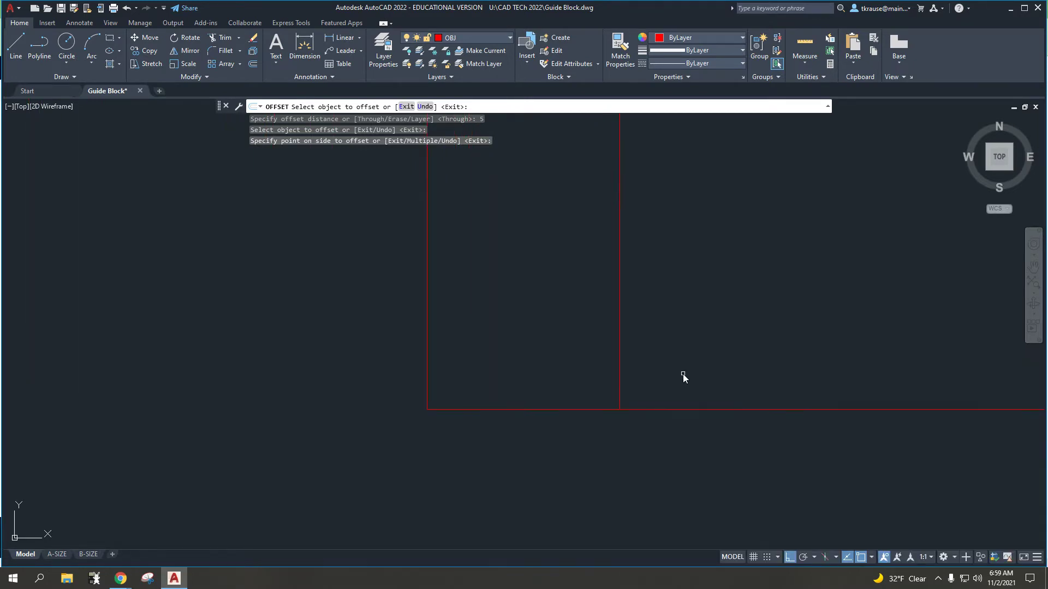
{"action": "key", "text": "Return"}
Offset the front view's right vertical line 1.5 units further right to space off the side view
{"action": "key", "text": "Return"}
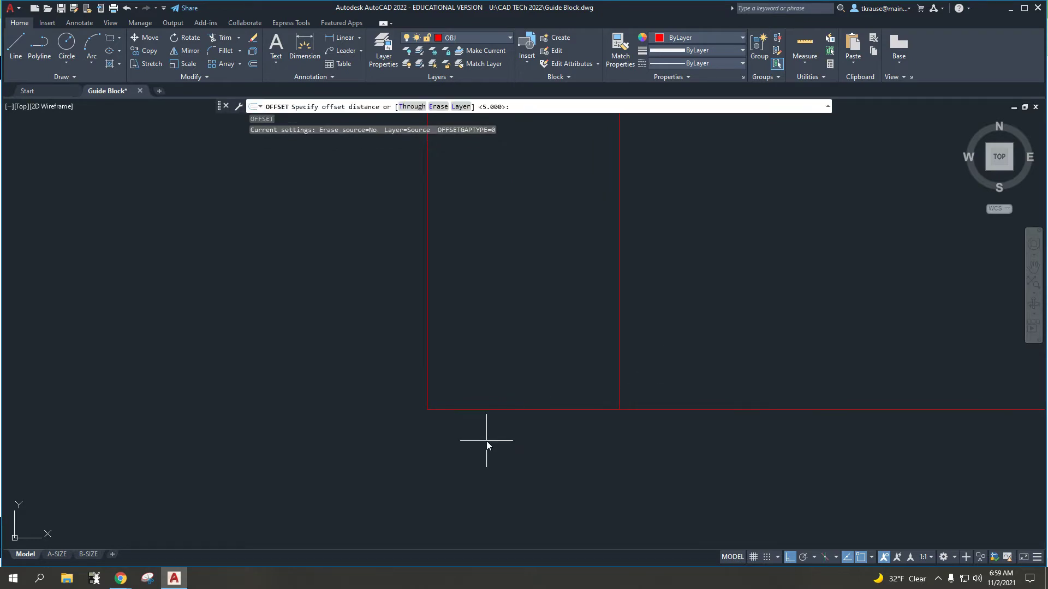
{"action": "key", "text": "Return"}
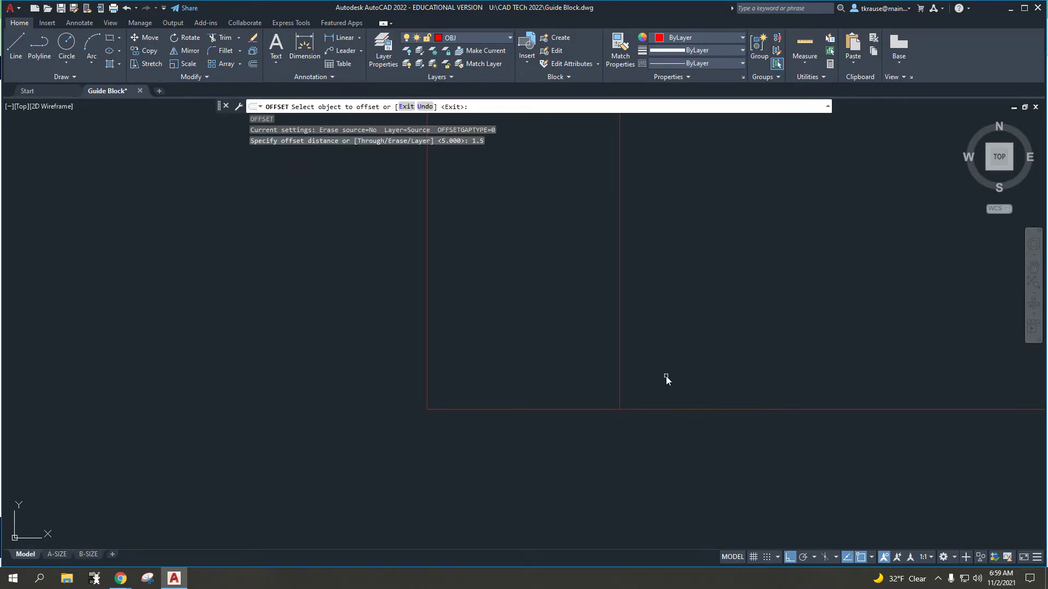
{"action": "left_click", "coordinate": [620, 352]}
{"action": "left_click", "coordinate": [718, 345]}
{"action": "key", "text": "Return"}
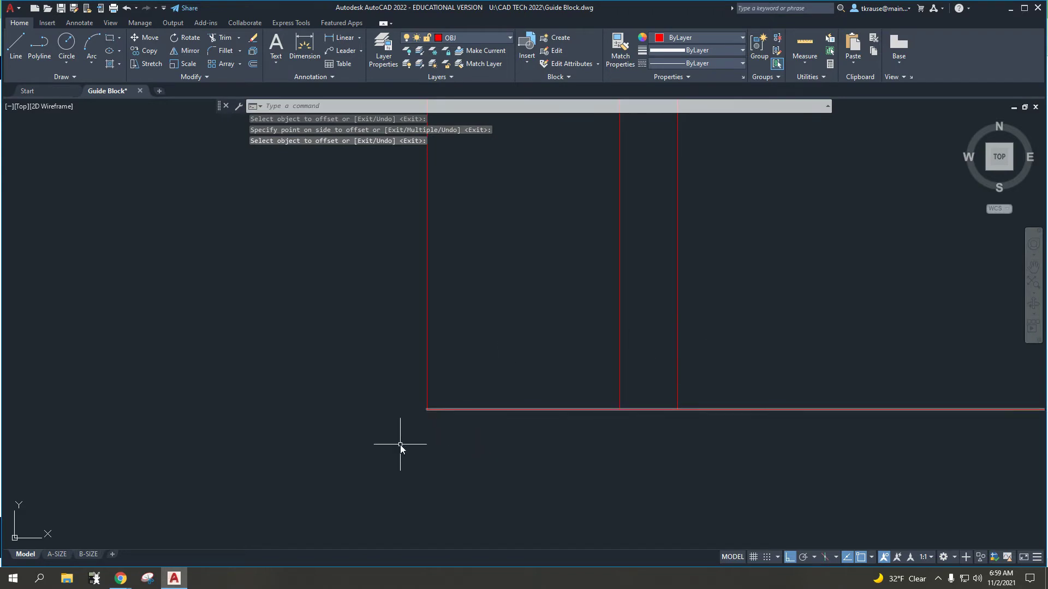
Check the guide block's height dimension on the PDF sheet in Chrome, and return to AutoCAD
{"action": "left_click", "coordinate": [121, 578]}
{"action": "left_click", "coordinate": [175, 532]}
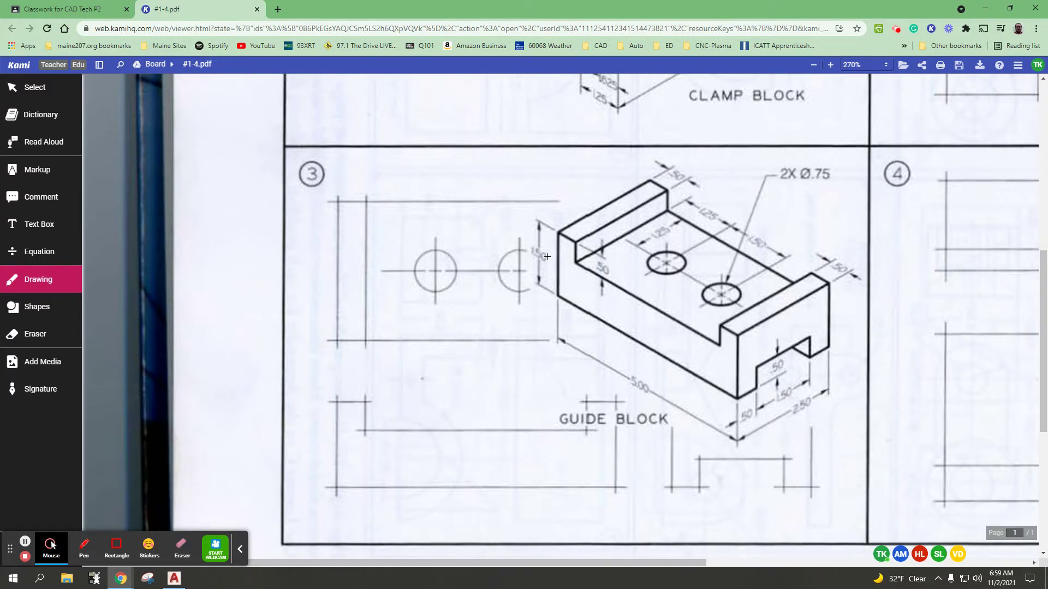
{"action": "left_click", "coordinate": [178, 579]}
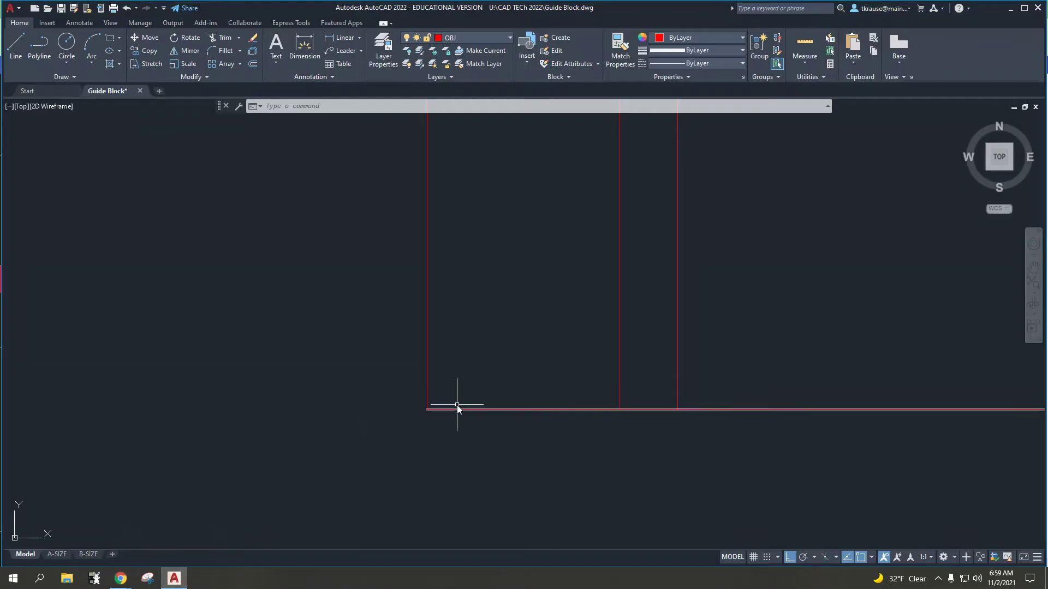
{"action": "type", "text": "o"}
{"action": "key", "text": "Return"}
{"action": "key", "text": "Return"}
{"action": "key", "text": "Escape"}
{"action": "key", "text": "Escape"}
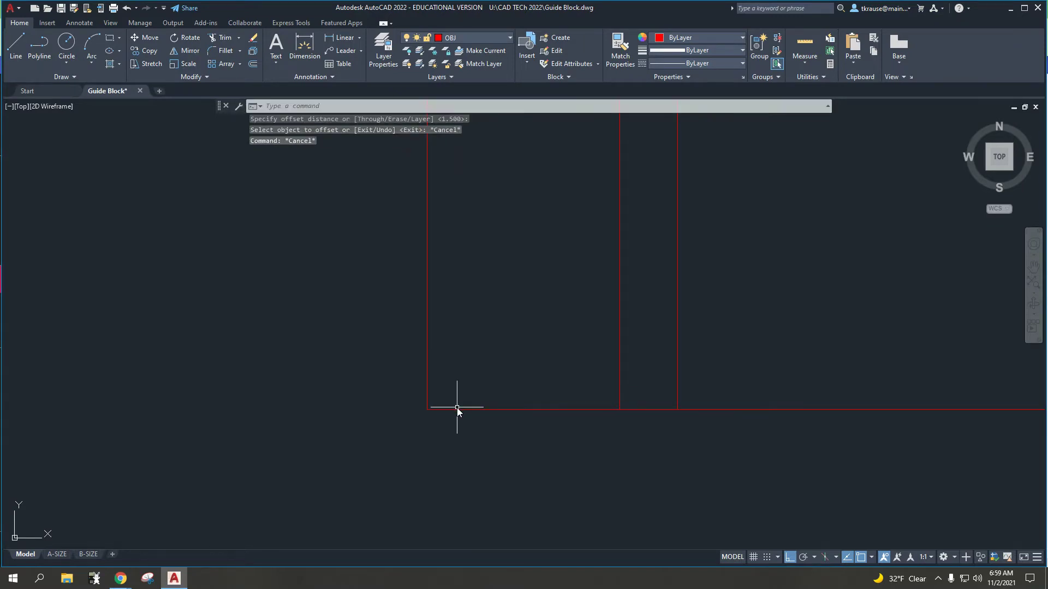
{"action": "type", "text": "op"}
{"action": "key", "text": "BackSpace"}
{"action": "key", "text": "BackSpace"}
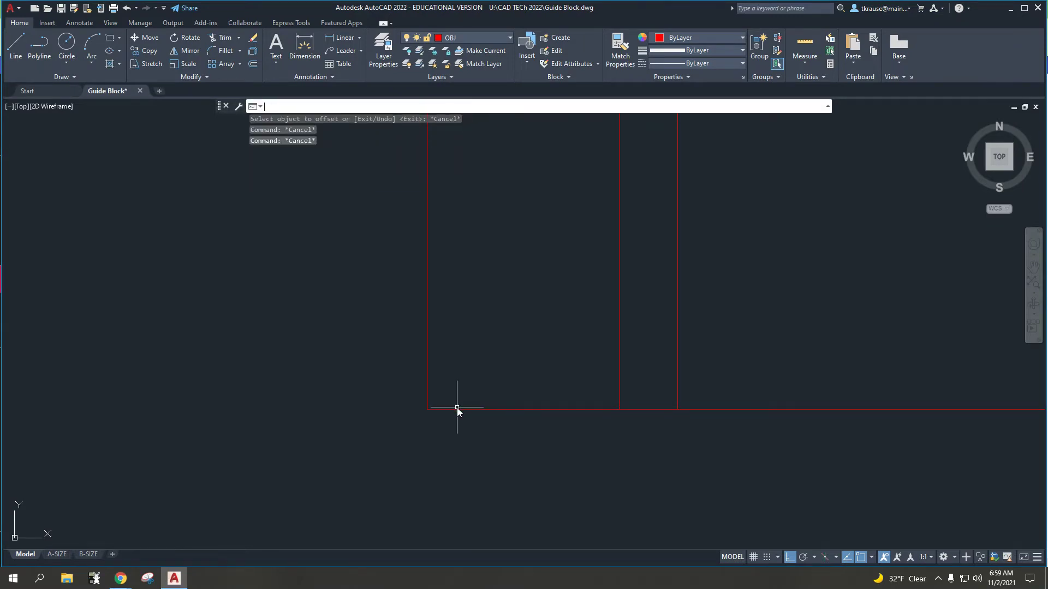
Offset the bottom horizontal line 1.5 units upward for the front view's height
{"action": "type", "text": "o"}
{"action": "key", "text": "Return"}
{"action": "type", "text": "1.5"}
{"action": "key", "text": "Return"}
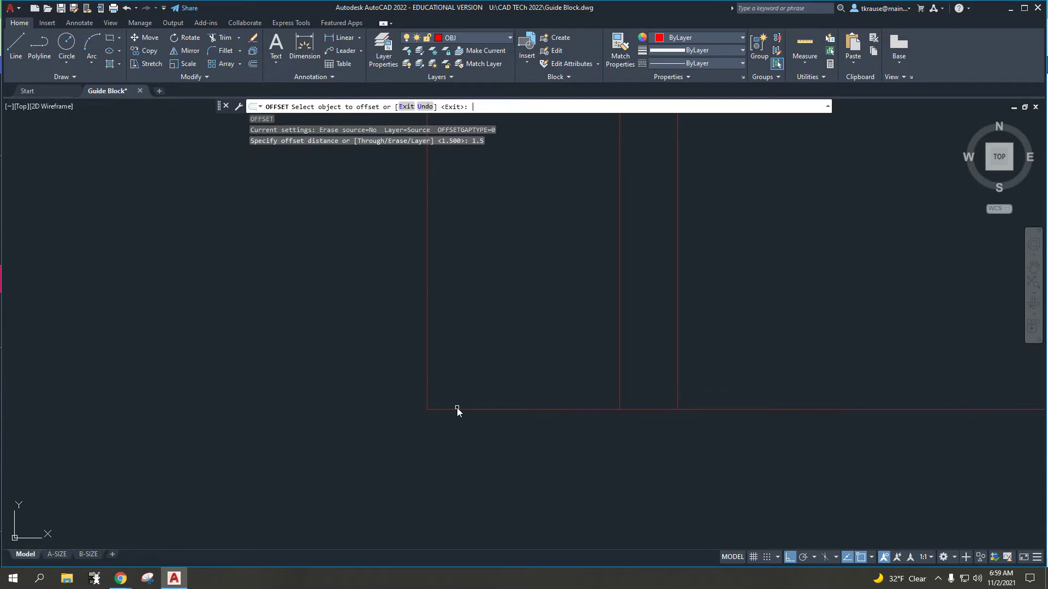
{"action": "left_click", "coordinate": [458, 409]}
{"action": "left_click", "coordinate": [473, 299]}
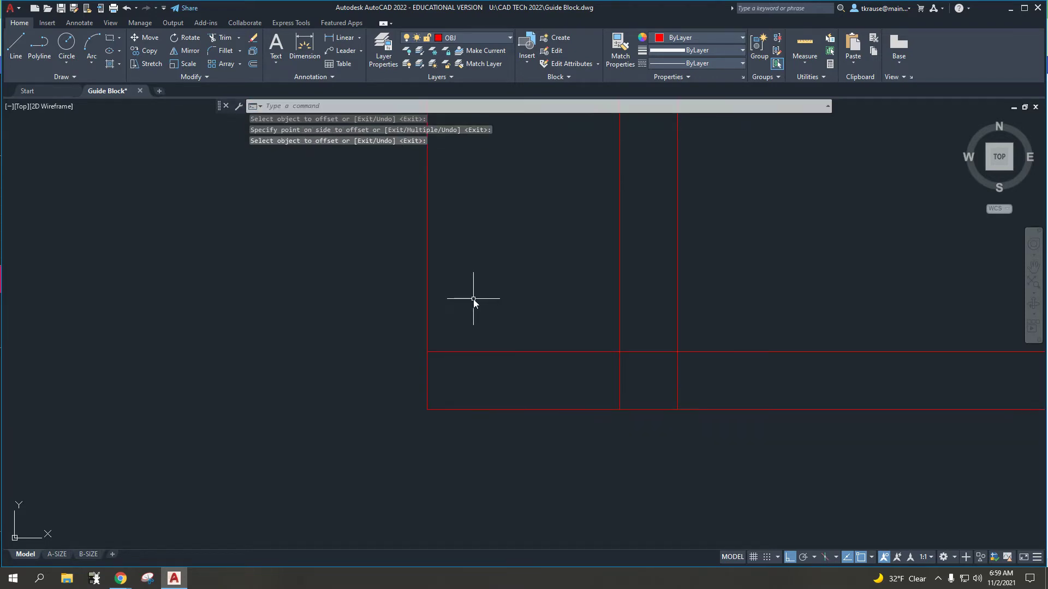
{"action": "key", "text": "Return"}
Offset the front view's top line another 1.5 units upward to space off the top view
{"action": "key", "text": "Return"}
{"action": "key", "text": "Return"}
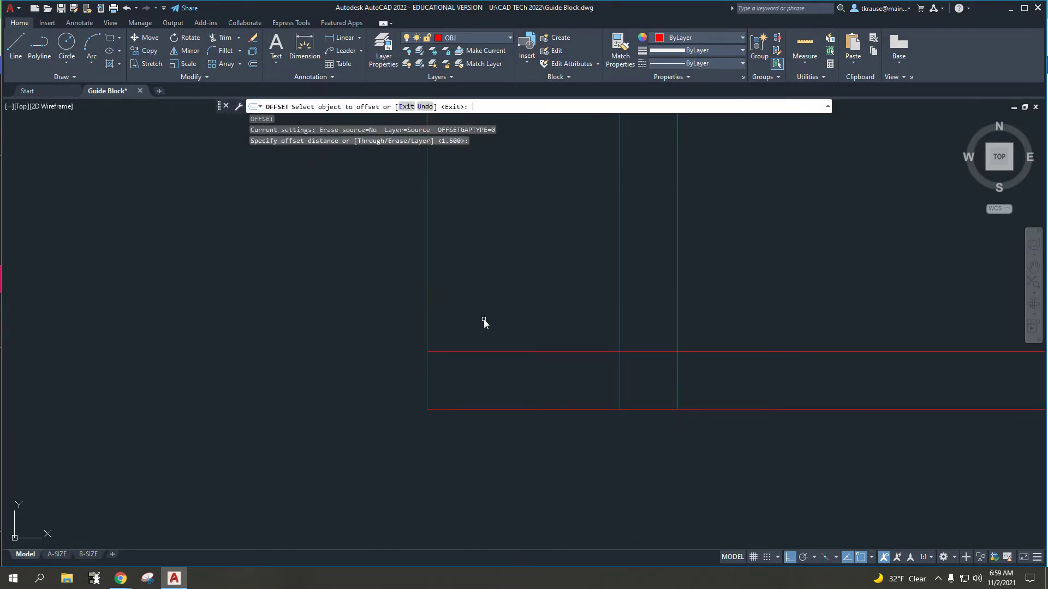
{"action": "left_click", "coordinate": [488, 352]}
{"action": "left_click", "coordinate": [486, 289]}
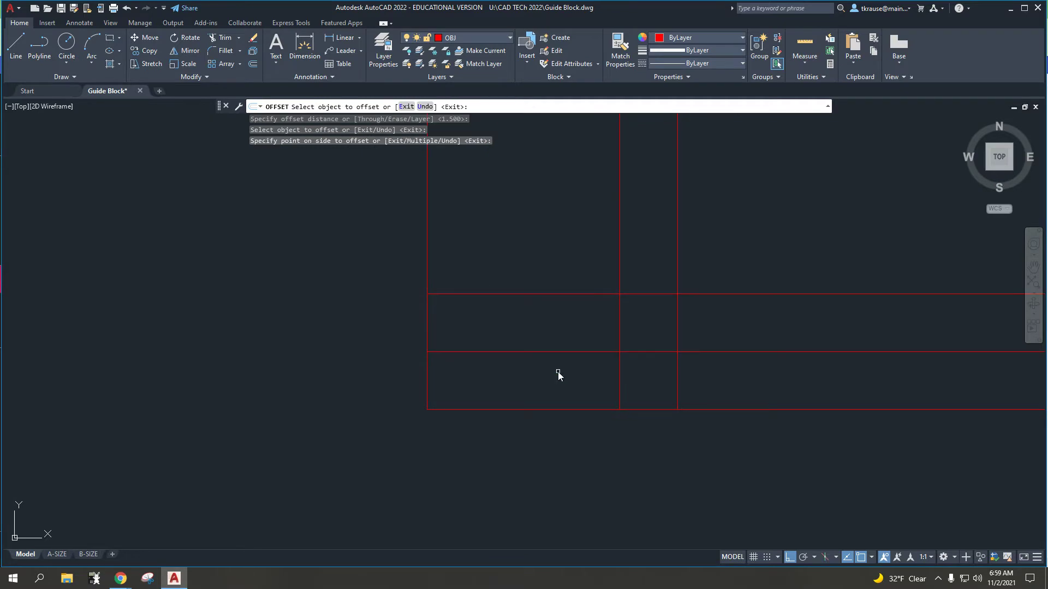
{"action": "key", "text": "Return"}
Offset the uppermost horizontal line 2.5 units upward and the rightmost vertical line 2.5 units to the right for the top and side views' depth
{"action": "key", "text": "Return"}
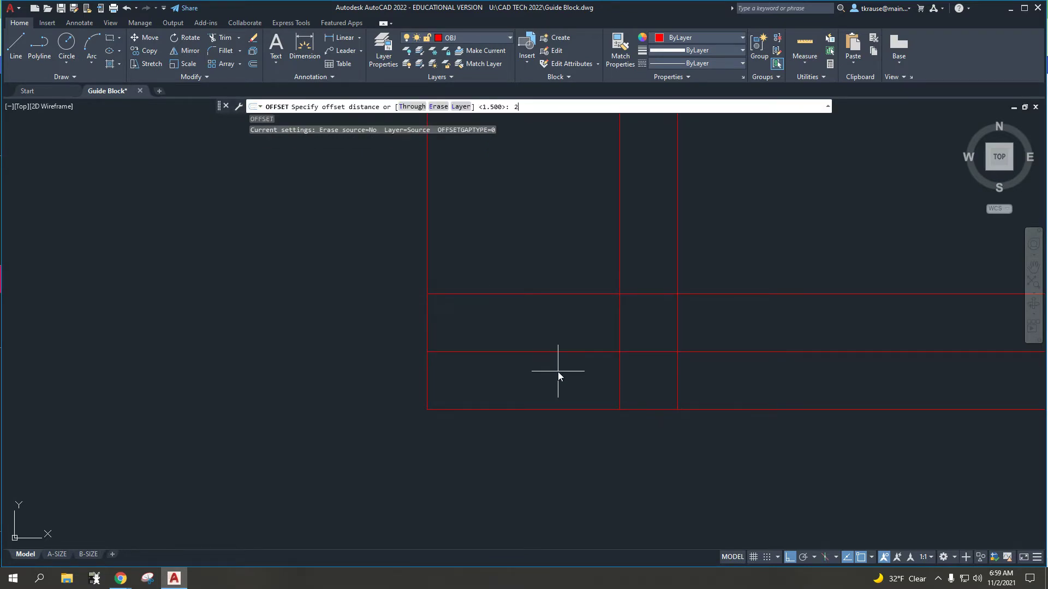
{"action": "type", "text": "2.5"}
{"action": "key", "text": "Return"}
{"action": "left_click", "coordinate": [536, 294]}
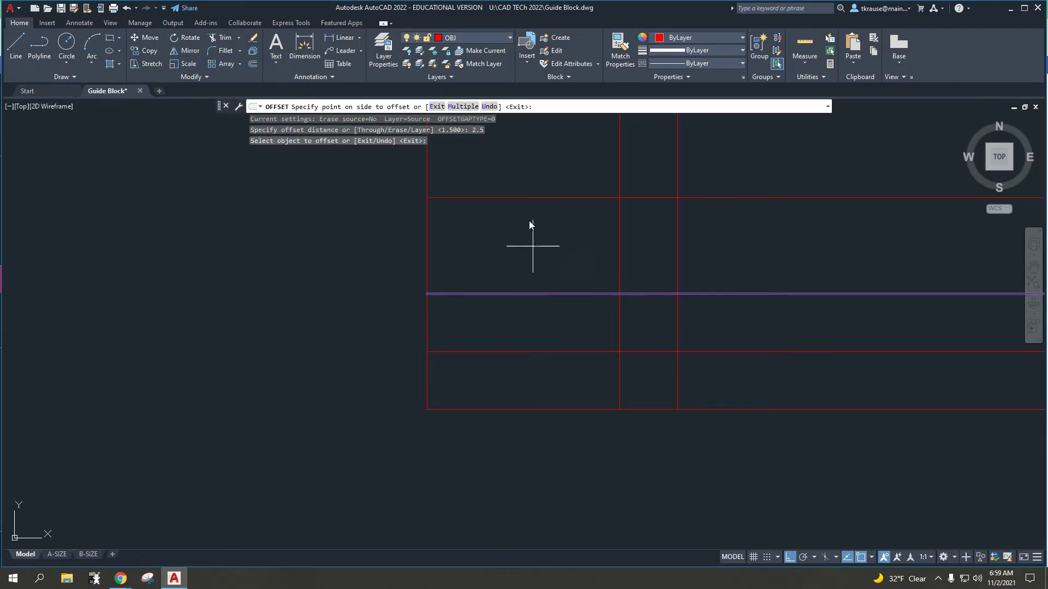
{"action": "left_click", "coordinate": [535, 247]}
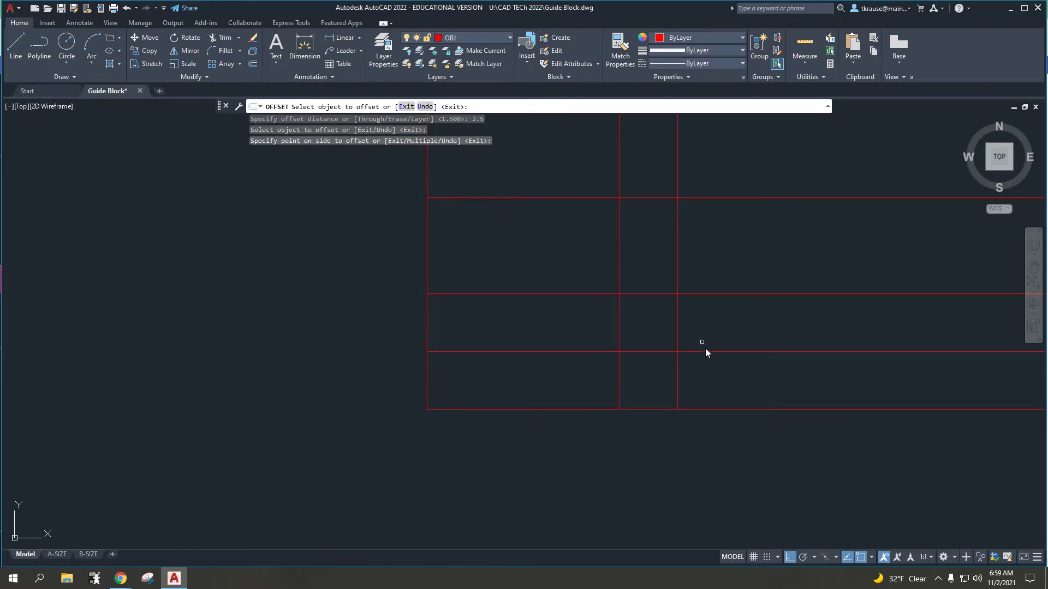
{"action": "left_click", "coordinate": [679, 369]}
{"action": "left_click", "coordinate": [800, 374]}
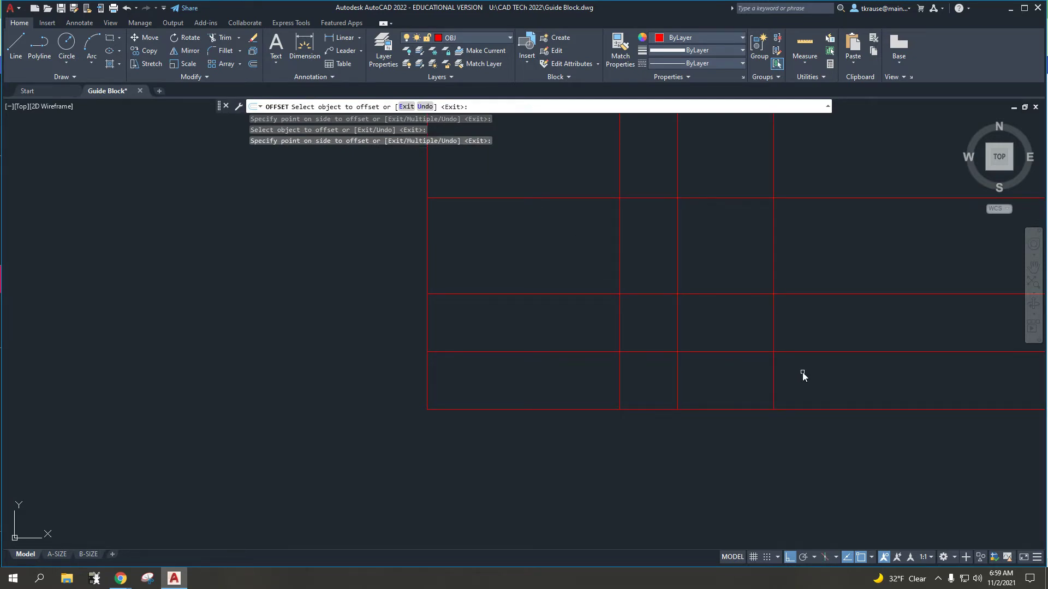
{"action": "key", "text": "Escape"}
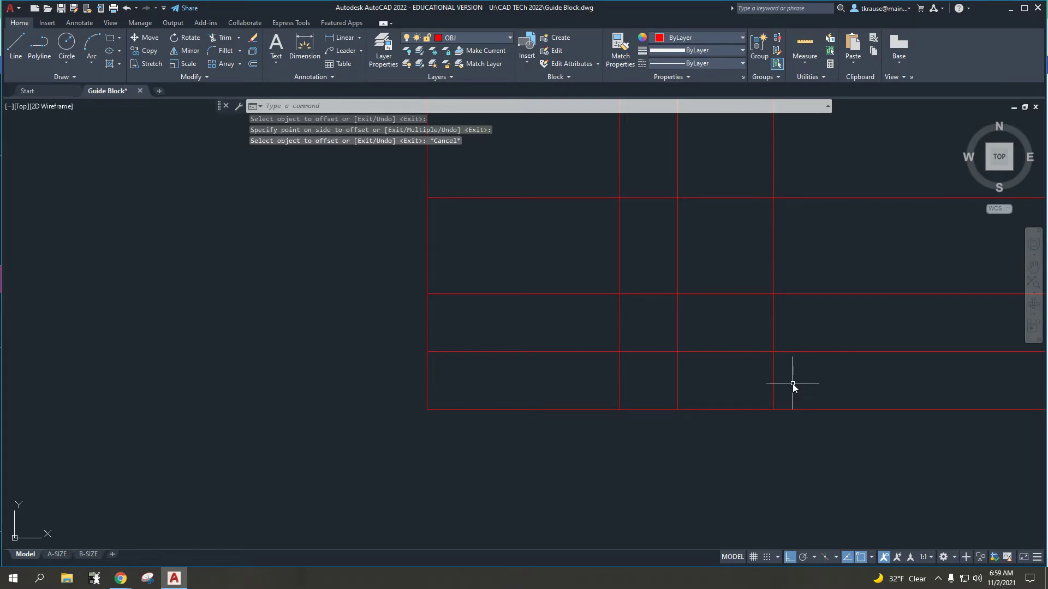
Trim the line ends that extend past the right and top of the layout grid
{"action": "type", "text": "trim"}
{"action": "key", "text": "Return"}
{"action": "left_click", "coordinate": [892, 452]}
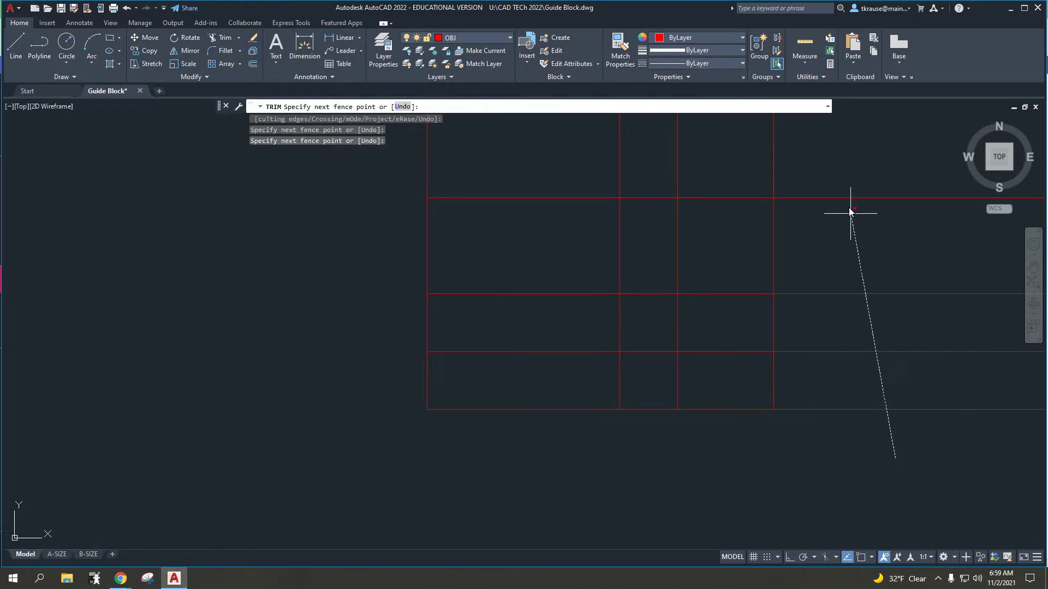
{"action": "left_click", "coordinate": [843, 165]}
{"action": "left_click", "coordinate": [827, 149]}
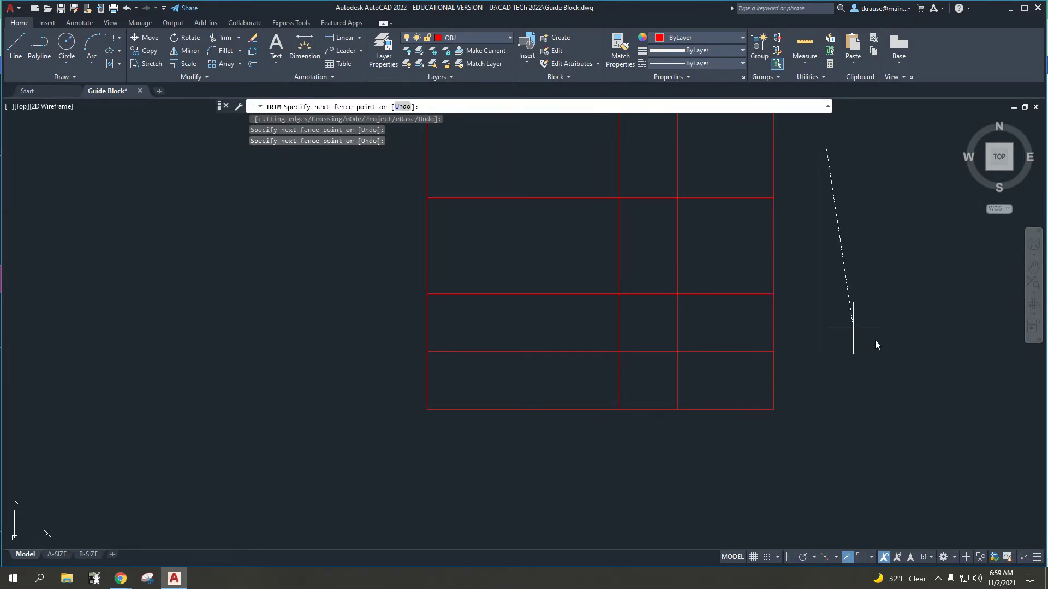
{"action": "left_click", "coordinate": [408, 180]}
{"action": "key", "text": "Return"}
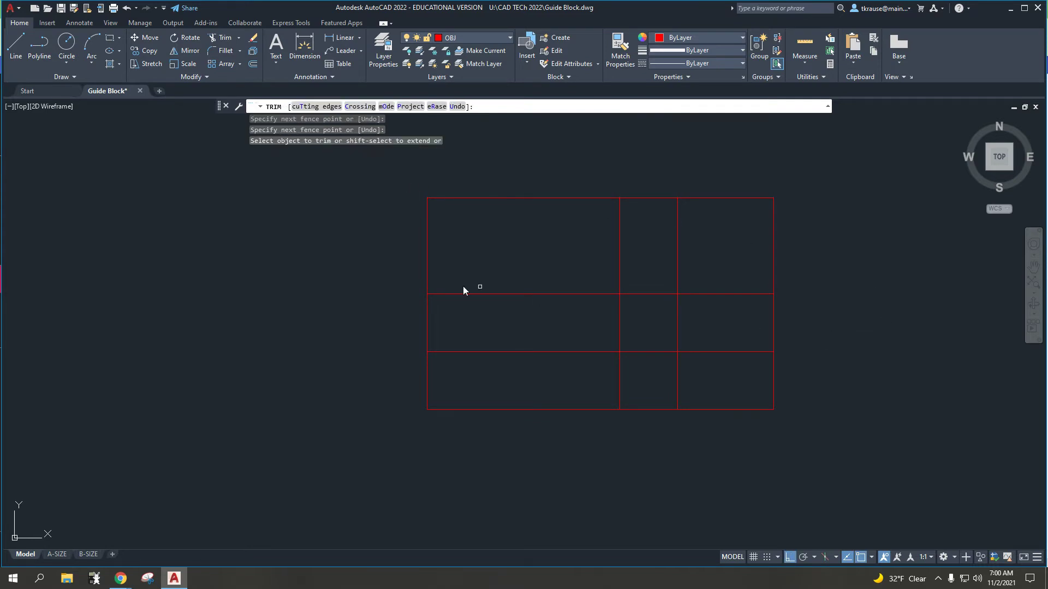
Trim away the line segments in the horizontal and vertical gaps between the views
{"action": "left_click", "coordinate": [861, 326]}
{"action": "left_click", "coordinate": [397, 319]}
{"action": "key", "text": "Return"}
{"action": "left_click", "coordinate": [655, 436]}
{"action": "left_click", "coordinate": [659, 167]}
{"action": "key", "text": "Return"}
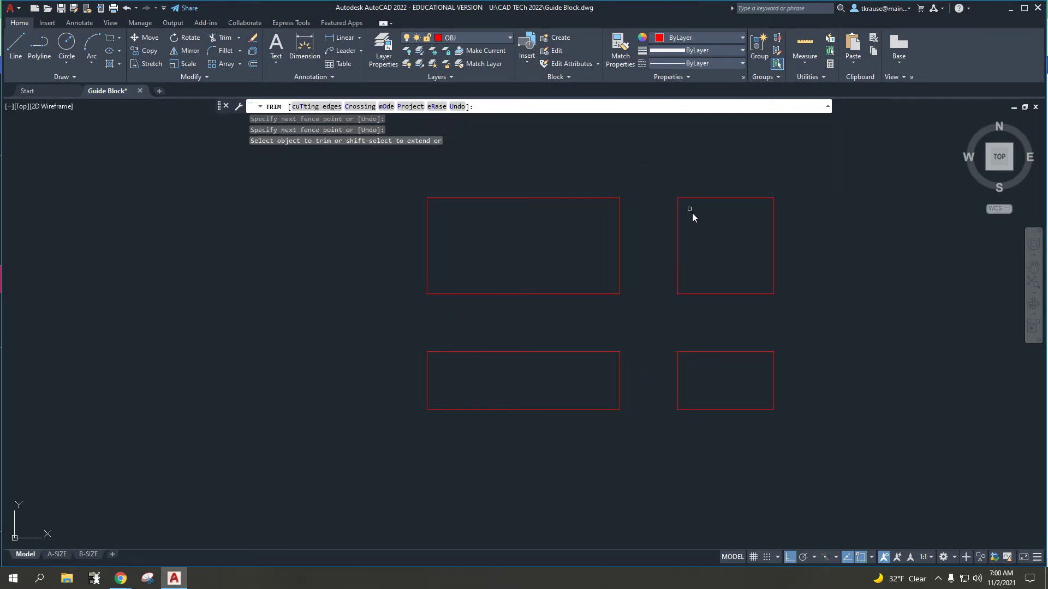
{"action": "key", "text": "Return"}
Erase the unneeded upper-right box of the layout
{"action": "left_click", "coordinate": [801, 318]}
{"action": "left_click", "coordinate": [652, 155]}
{"action": "key", "text": "Delete"}
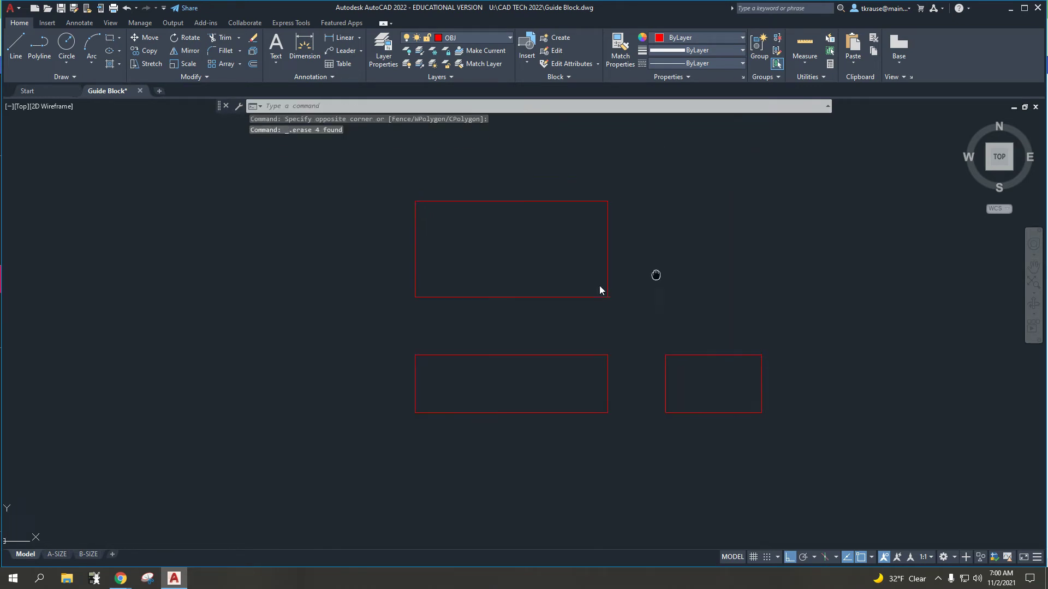
On the CONST layer, draw a 10-unit miter line at 45° from the front view's upper-right corner
{"action": "left_click", "coordinate": [490, 38]}
{"action": "left_click", "coordinate": [479, 91]}
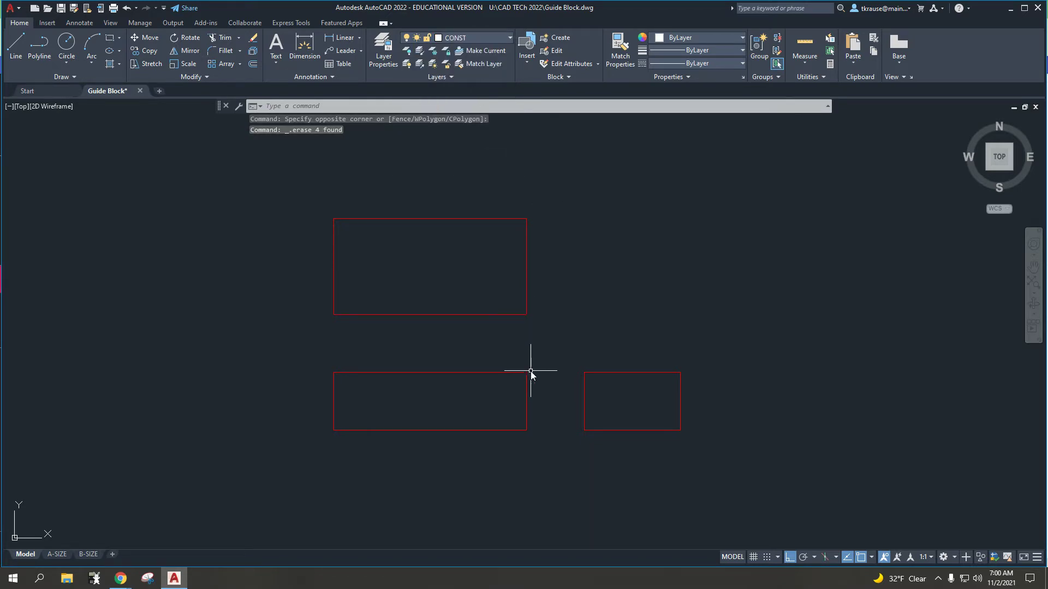
{"action": "type", "text": "l"}
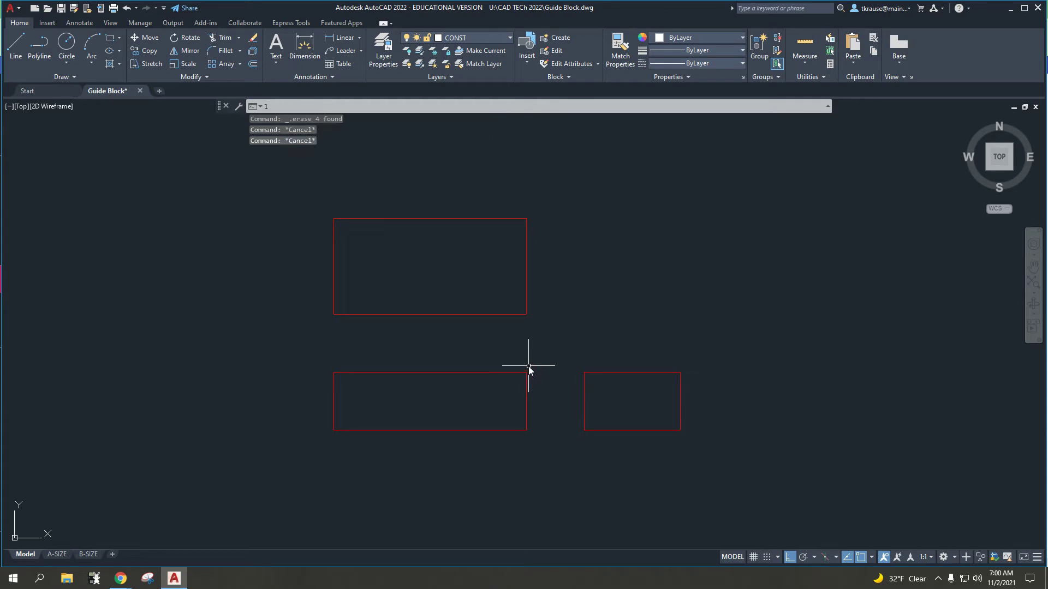
{"action": "key", "text": "Return"}
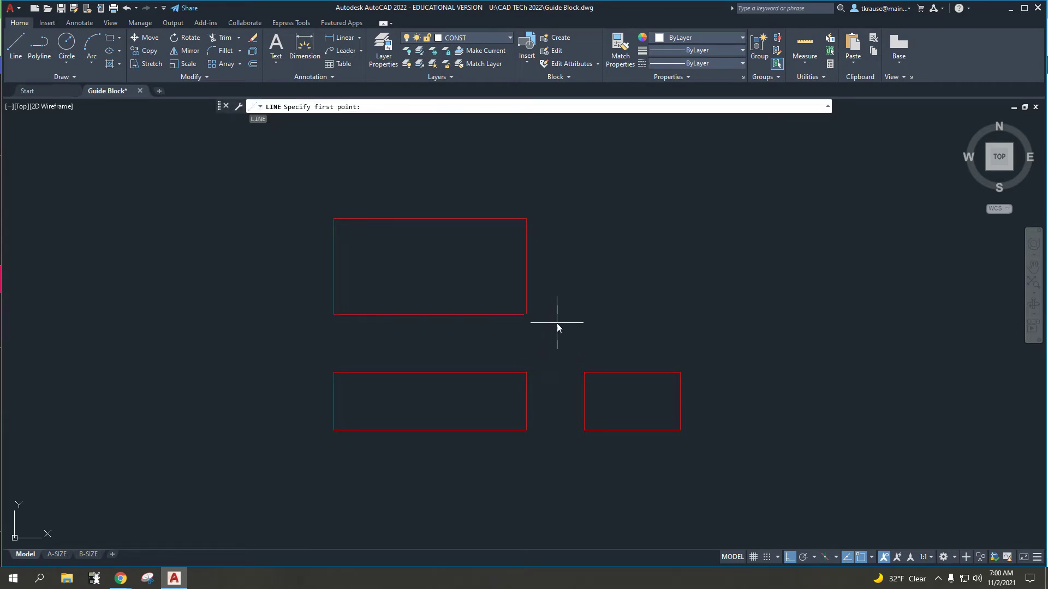
{"action": "left_click", "coordinate": [526, 372]}
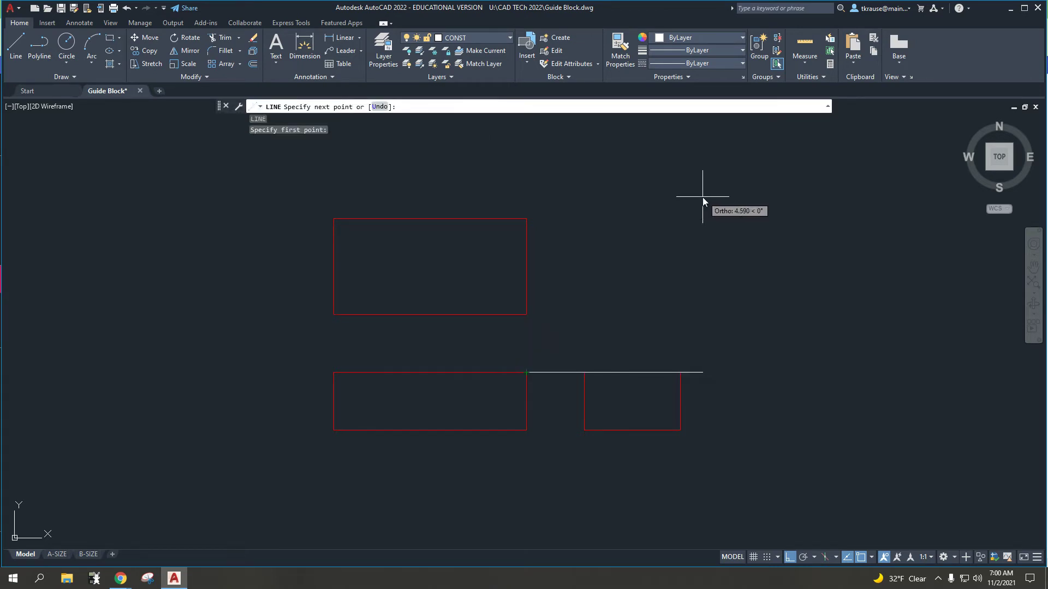
{"action": "type", "text": "@"}
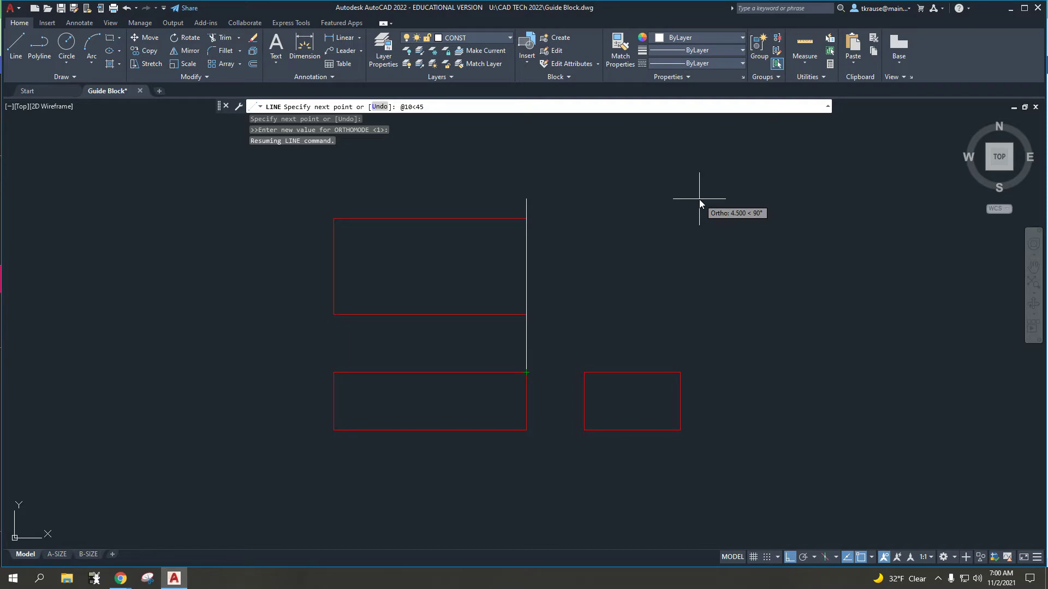
{"action": "type", "text": "10<45"}
{"action": "key", "text": "Return"}
{"action": "key", "text": "Escape"}
{"action": "key", "text": "Escape"}
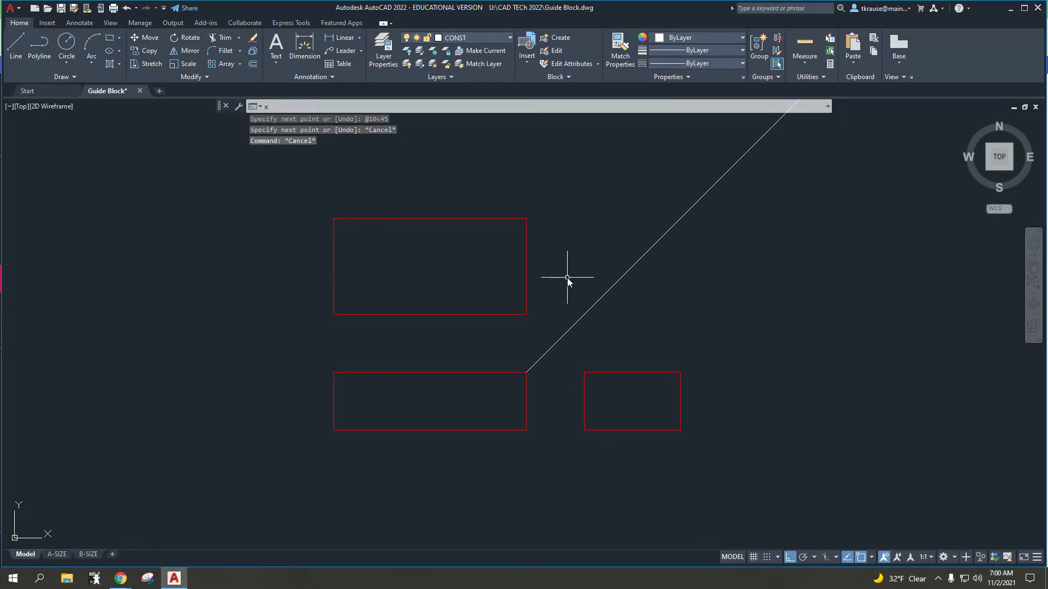
Draw a horizontal construction line through the top view's upper-right corner and a vertical one through its intersection with the miter line
{"action": "type", "text": "xl"}
{"action": "key", "text": "Return"}
{"action": "left_click", "coordinate": [526, 218]}
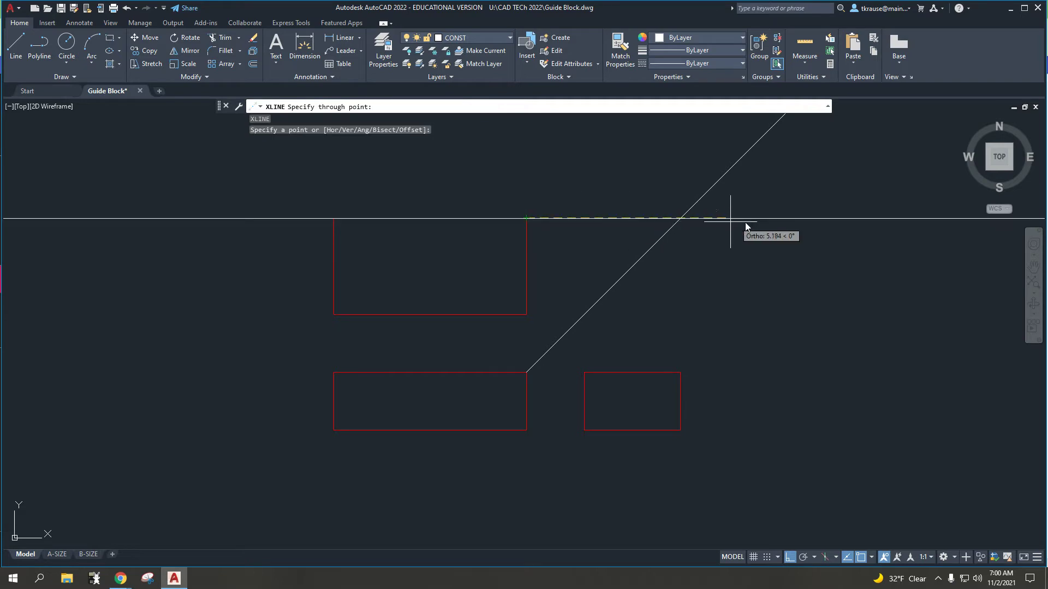
{"action": "left_click", "coordinate": [703, 220]}
{"action": "key", "text": "Return"}
{"action": "key", "text": "Return"}
{"action": "left_click", "coordinate": [679, 218]}
{"action": "left_click", "coordinate": [706, 298]}
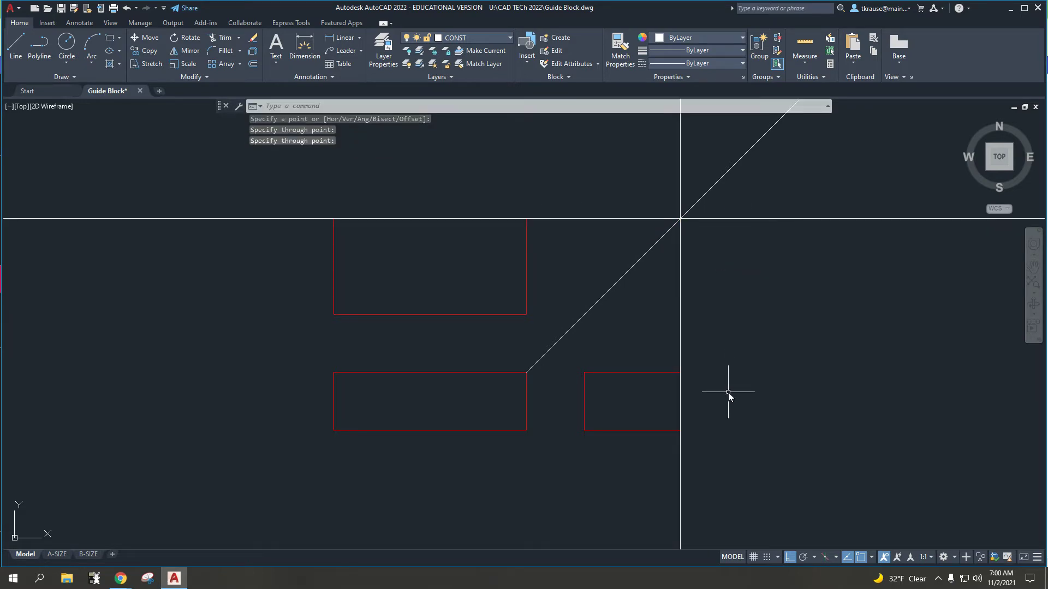
{"action": "key", "text": "Return"}
Draw a horizontal construction line through the top view's lower-right corner and a vertical one where it meets the miter line
{"action": "key", "text": "Return"}
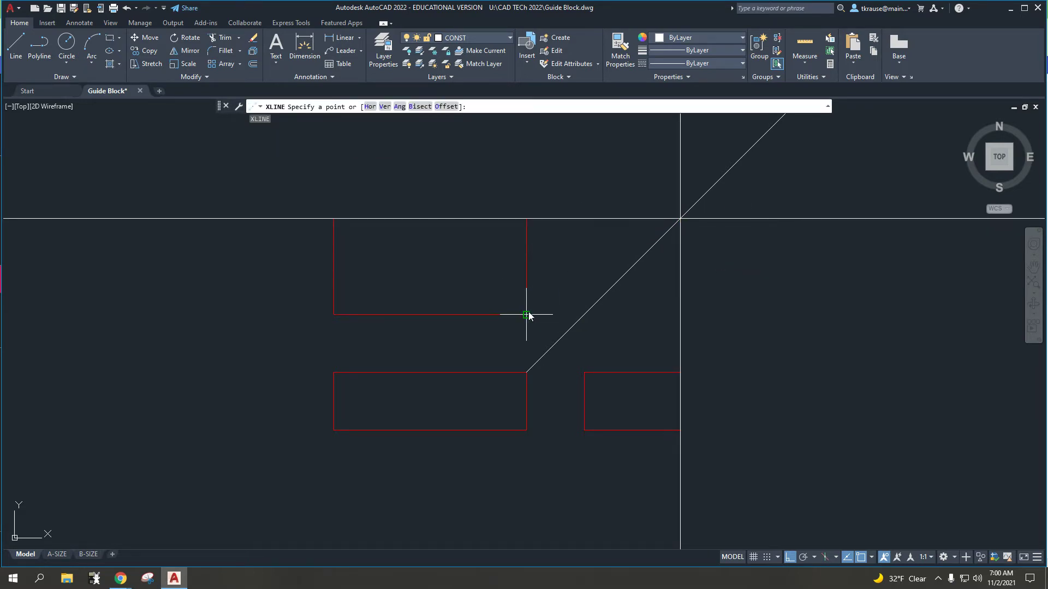
{"action": "left_click", "coordinate": [526, 314]}
{"action": "left_click", "coordinate": [642, 307]}
{"action": "key", "text": "Return"}
{"action": "key", "text": "Return"}
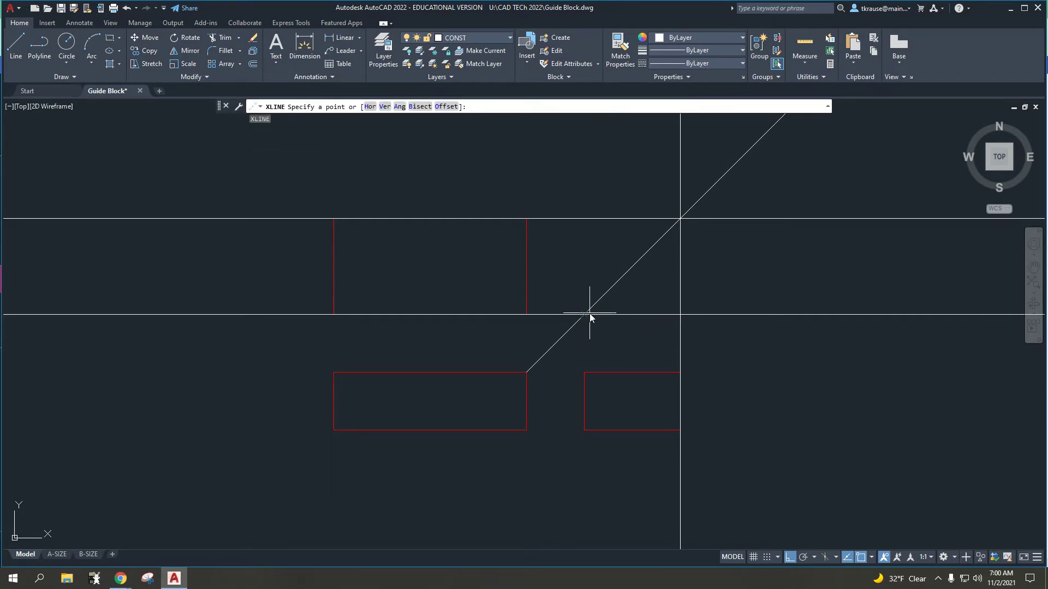
{"action": "left_click", "coordinate": [584, 315]}
{"action": "left_click", "coordinate": [585, 352]}
{"action": "key", "text": "Return"}
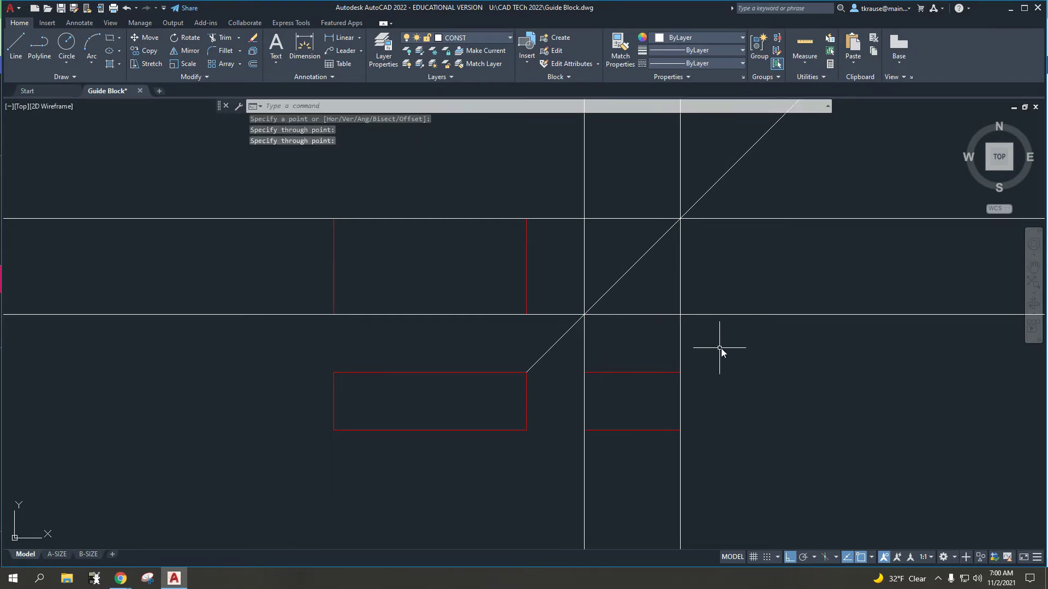
Erase the two vertical and two horizontal construction lines, keeping the 45° miter line
{"action": "key", "text": "Escape"}
{"action": "left_click", "coordinate": [769, 352]}
{"action": "left_click", "coordinate": [574, 352]}
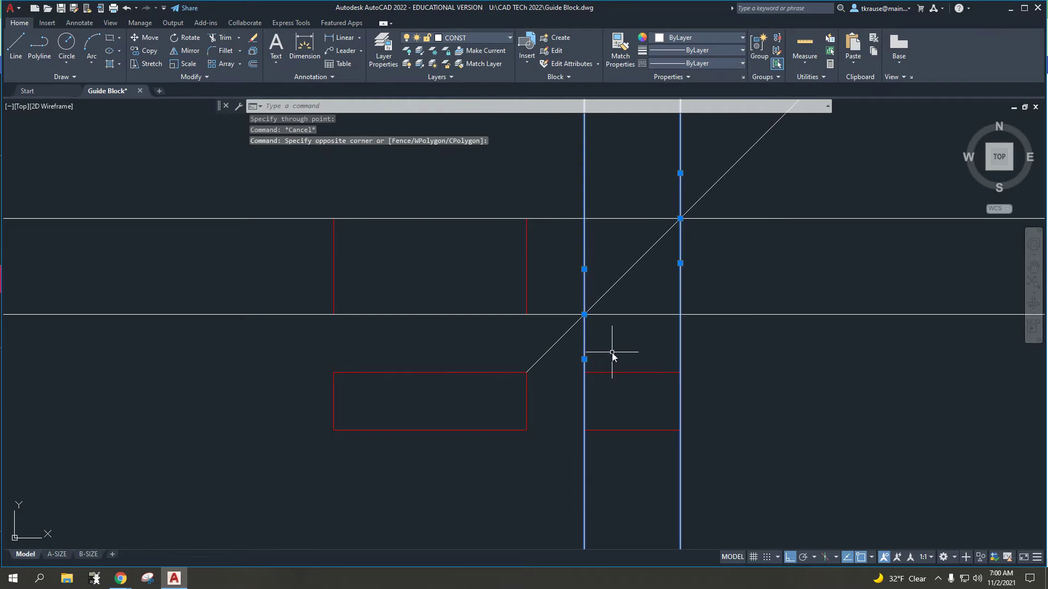
{"action": "key", "text": "Delete"}
{"action": "left_click", "coordinate": [237, 347]}
{"action": "left_click", "coordinate": [195, 186]}
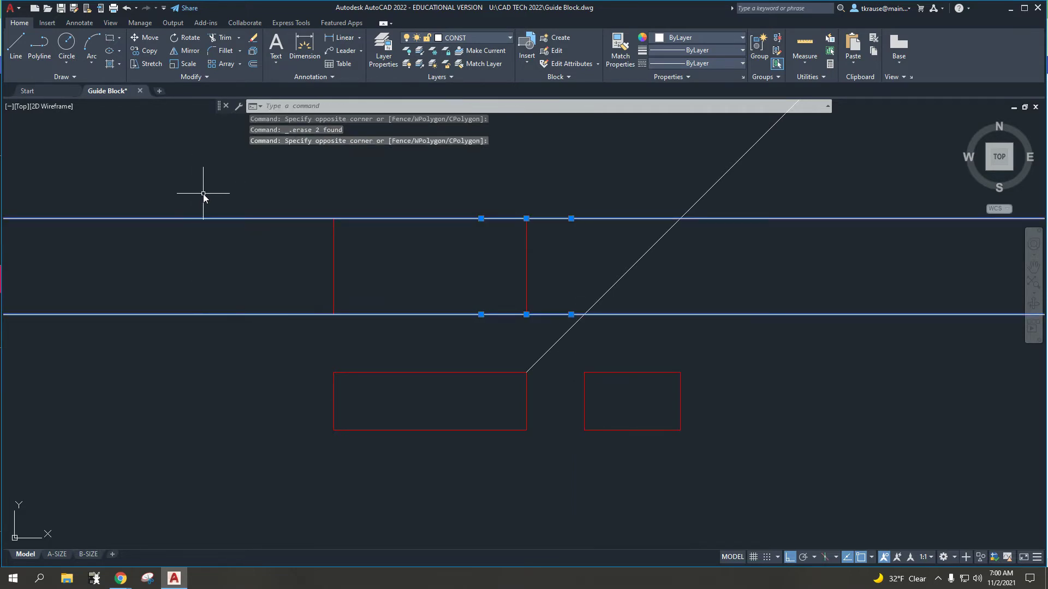
{"action": "key", "text": "Delete"}
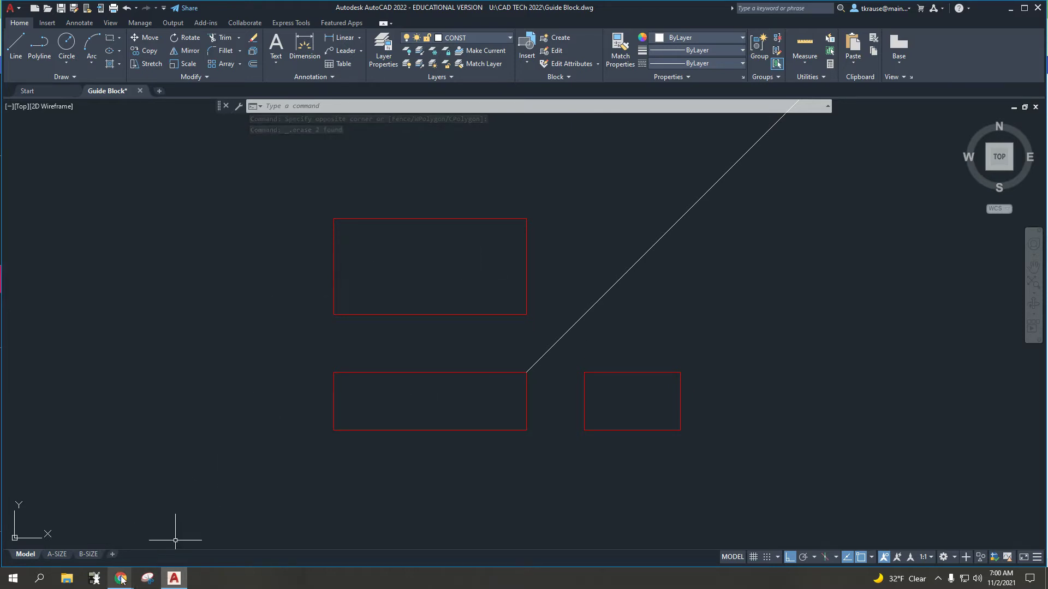
Check the guide block's dimensions on the PDF sheet in Chrome, and return to AutoCAD
{"action": "mouse_move", "coordinate": [121, 579]}
{"action": "left_click", "coordinate": [203, 534]}
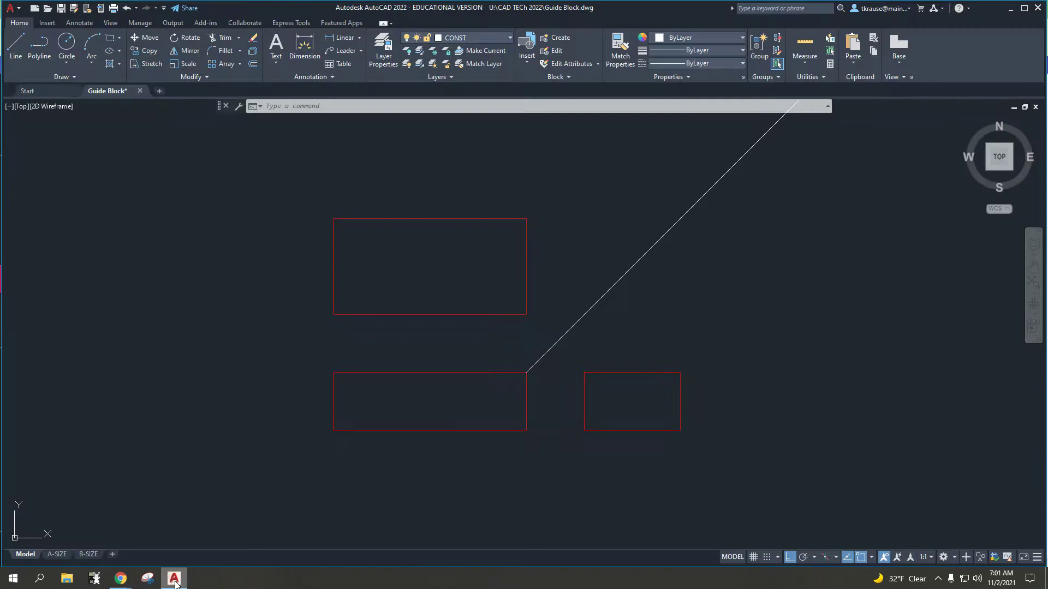
{"action": "left_click", "coordinate": [173, 577]}
Offset the top view's left and right edges 0.5 units inward
{"action": "type", "text": "o"}
{"action": "key", "text": "Return"}
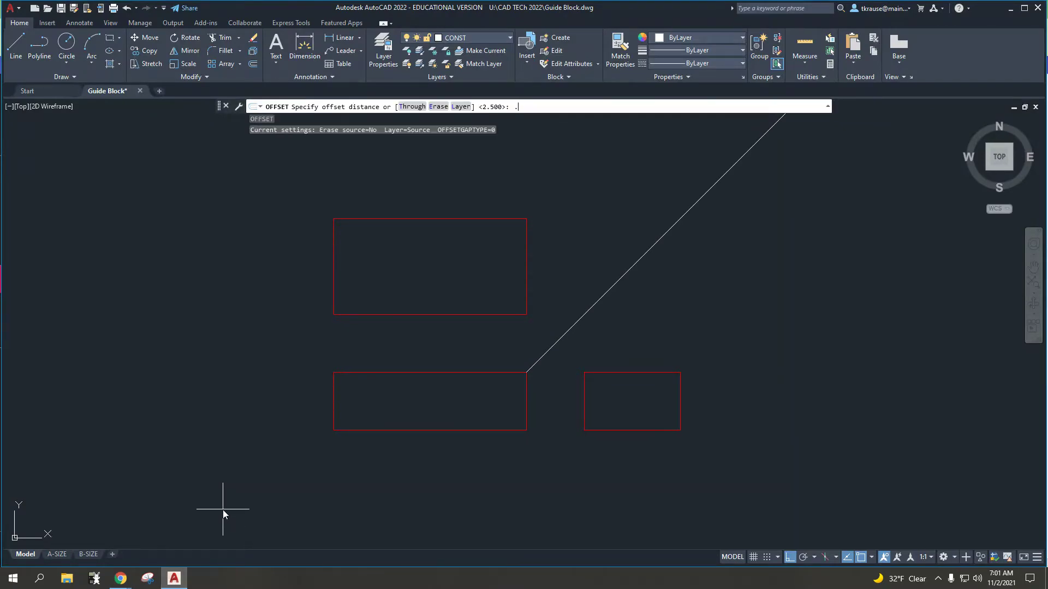
{"action": "type", "text": ".5"}
{"action": "key", "text": "Return"}
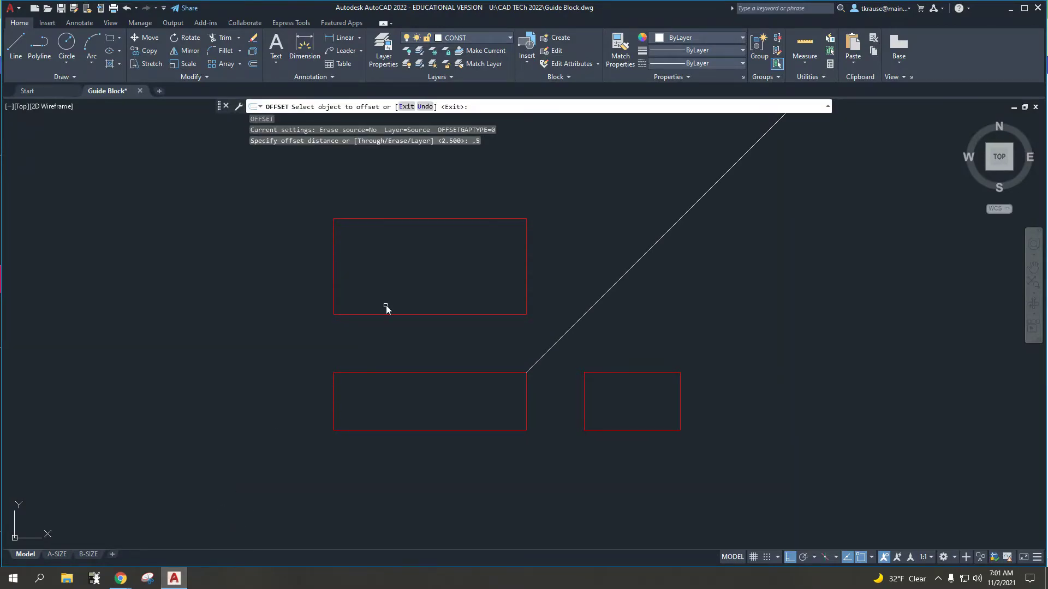
{"action": "left_click", "coordinate": [334, 251]}
{"action": "left_click", "coordinate": [384, 251]}
{"action": "left_click", "coordinate": [526, 254]}
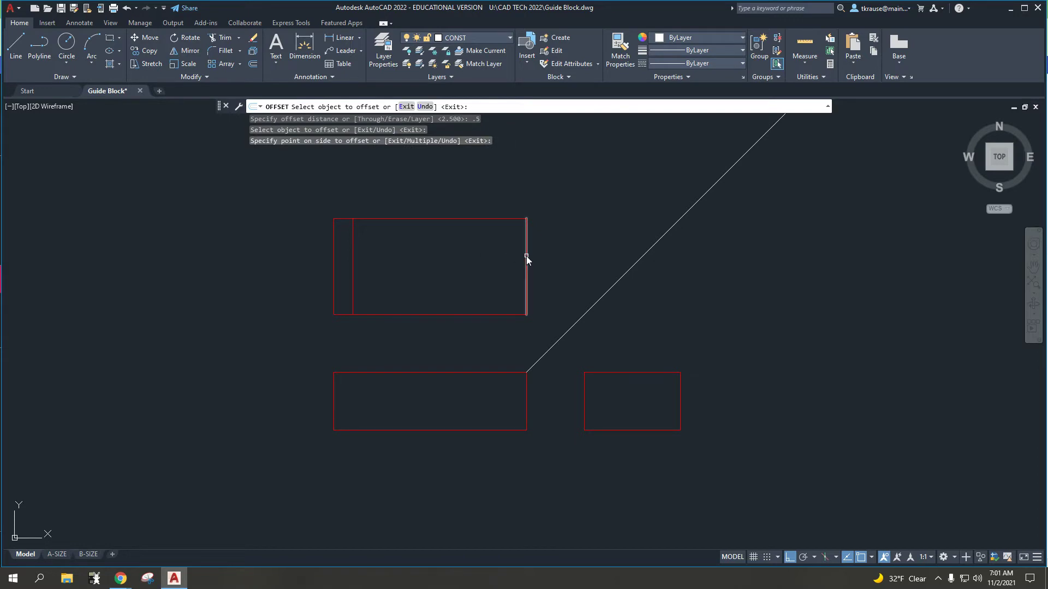
{"action": "left_click", "coordinate": [446, 257]}
{"action": "key", "text": "Return"}
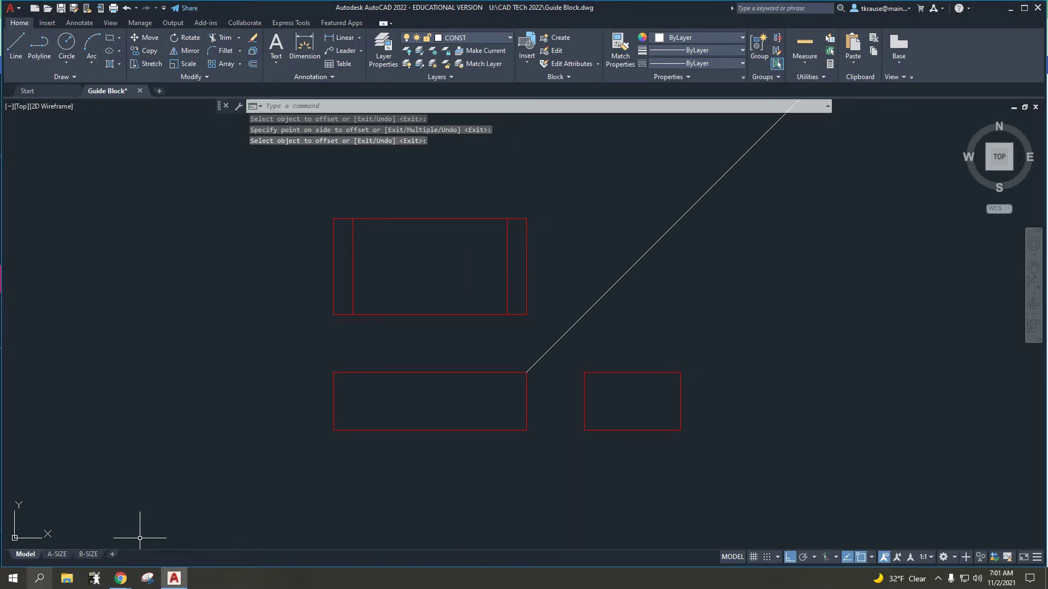
Check the hole location dimensions on the guide block PDF in Chrome, and return to AutoCAD
{"action": "left_click", "coordinate": [160, 539]}
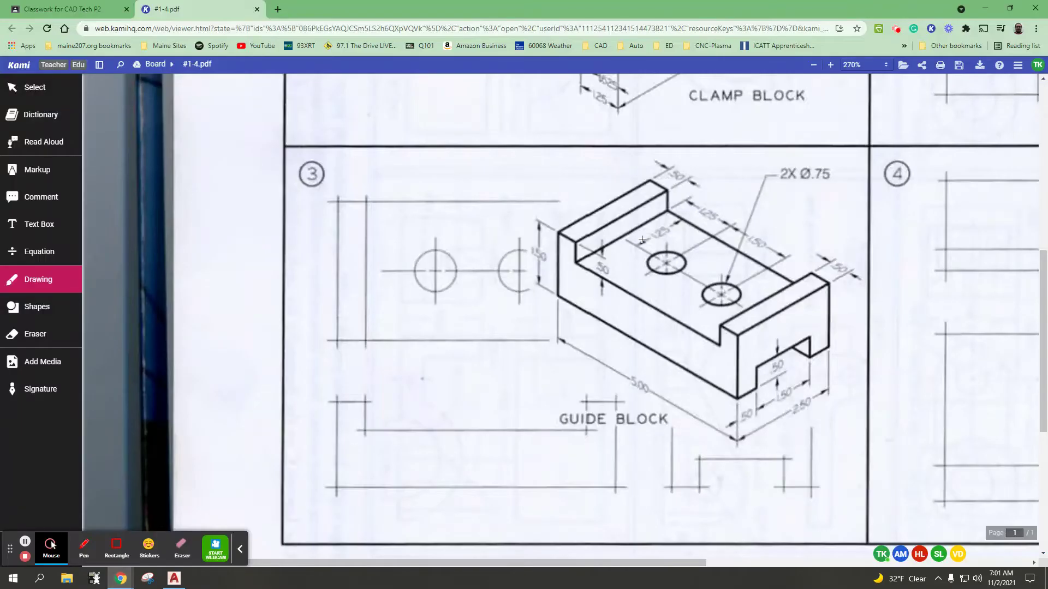
{"action": "left_click", "coordinate": [174, 578]}
{"action": "key", "text": "Return"}
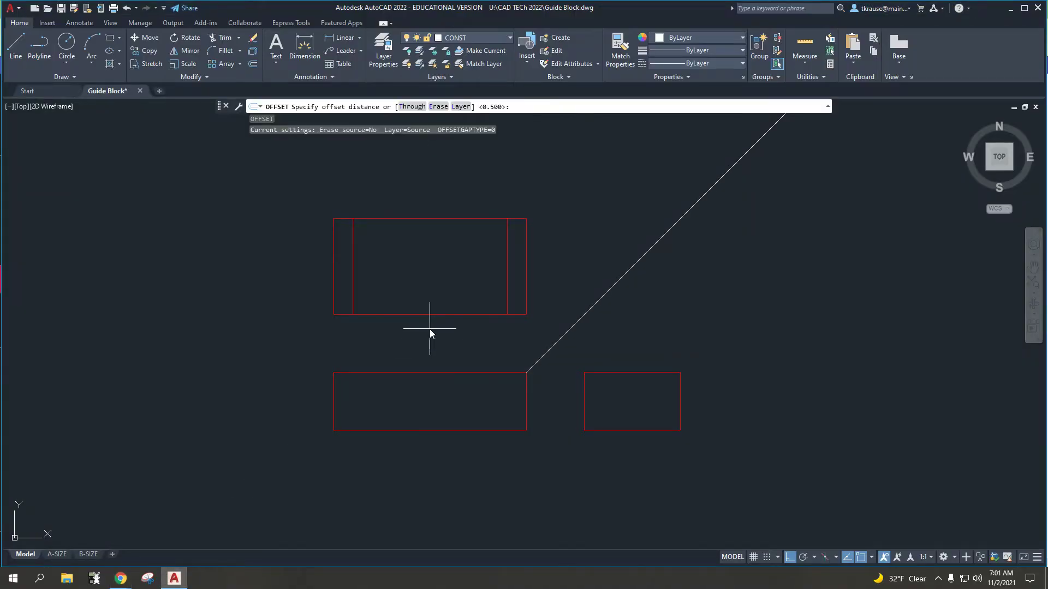
{"action": "key", "text": "Return"}
{"action": "type", "text": "1.25"}
{"action": "key", "text": "Return"}
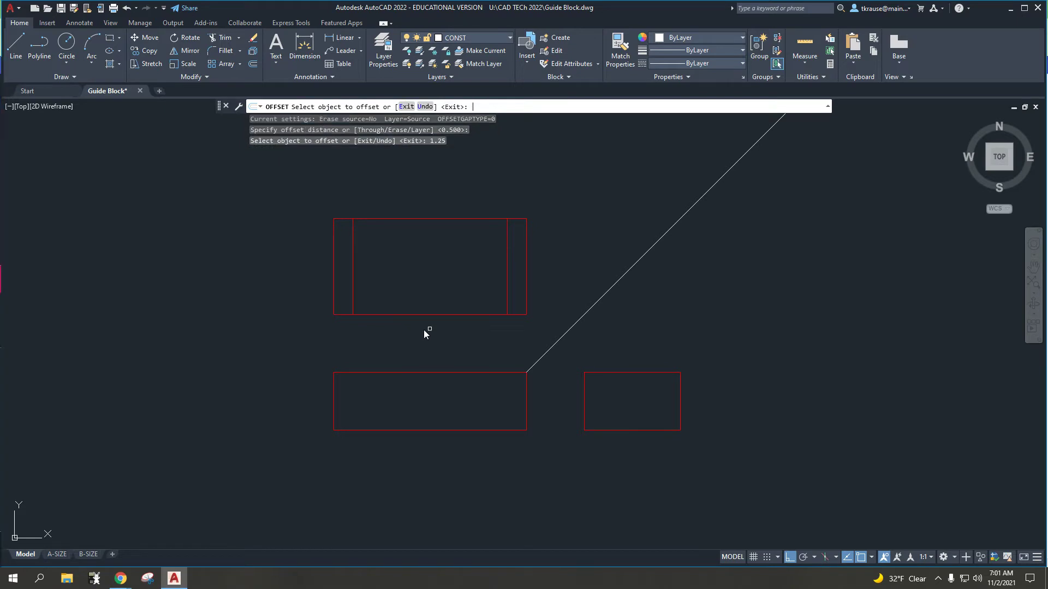
{"action": "left_click", "coordinate": [354, 260]}
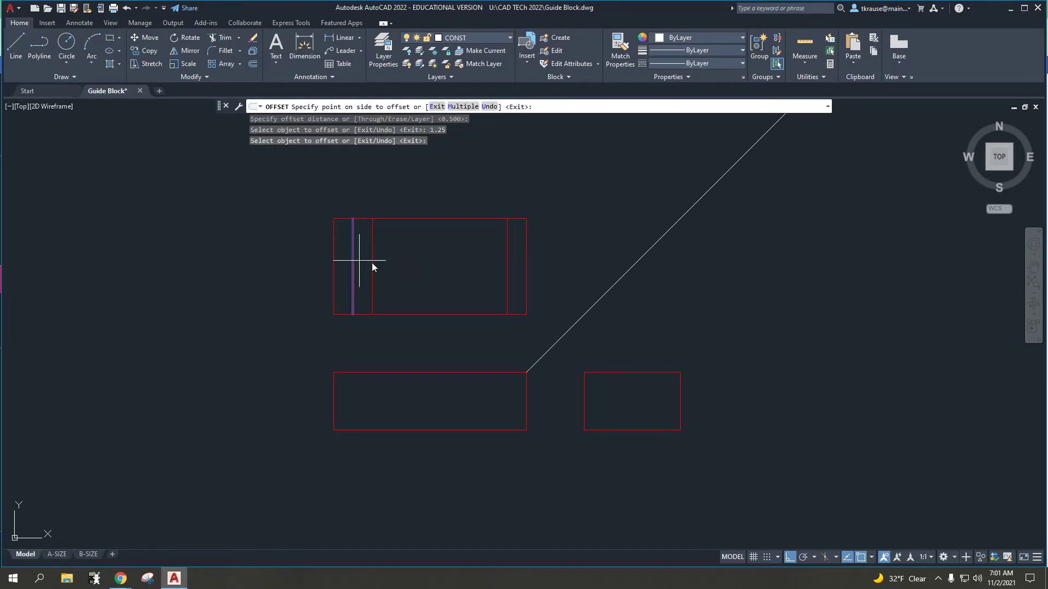
{"action": "key", "text": "Escape"}
Offset the top view's two inner vertical lines 1.25 units toward the middle to locate the hole centers
{"action": "key", "text": "Return"}
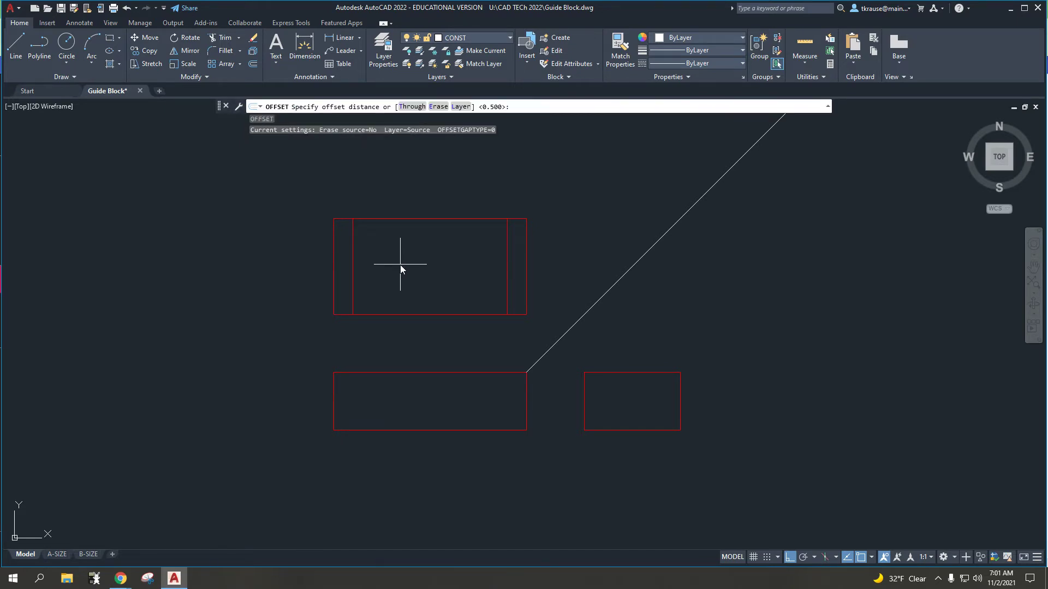
{"action": "type", "text": "1.25"}
{"action": "key", "text": "Return"}
{"action": "left_click", "coordinate": [352, 253]}
{"action": "left_click", "coordinate": [395, 256]}
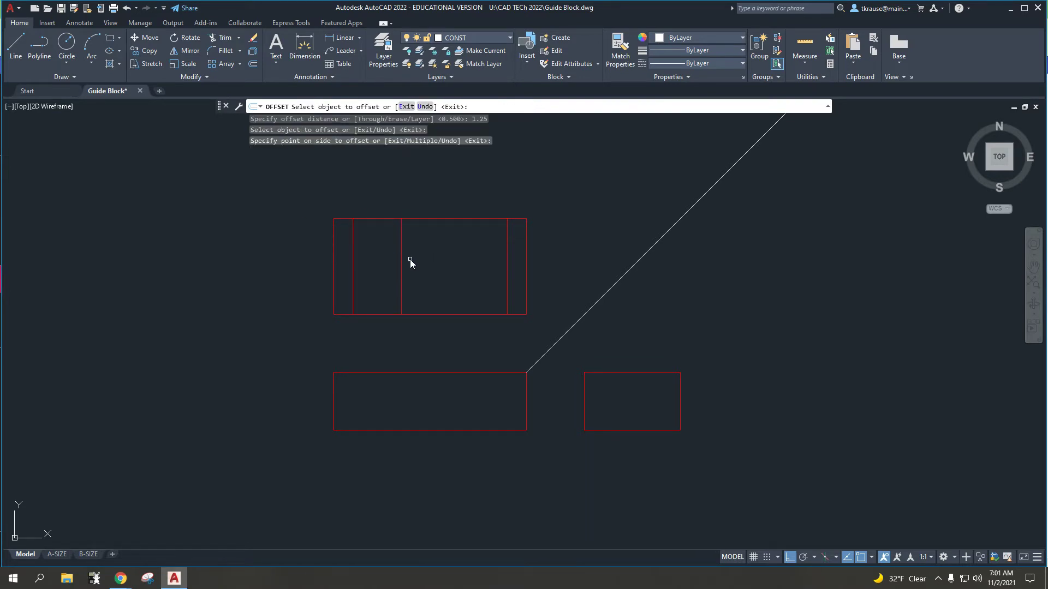
{"action": "left_click", "coordinate": [507, 253]}
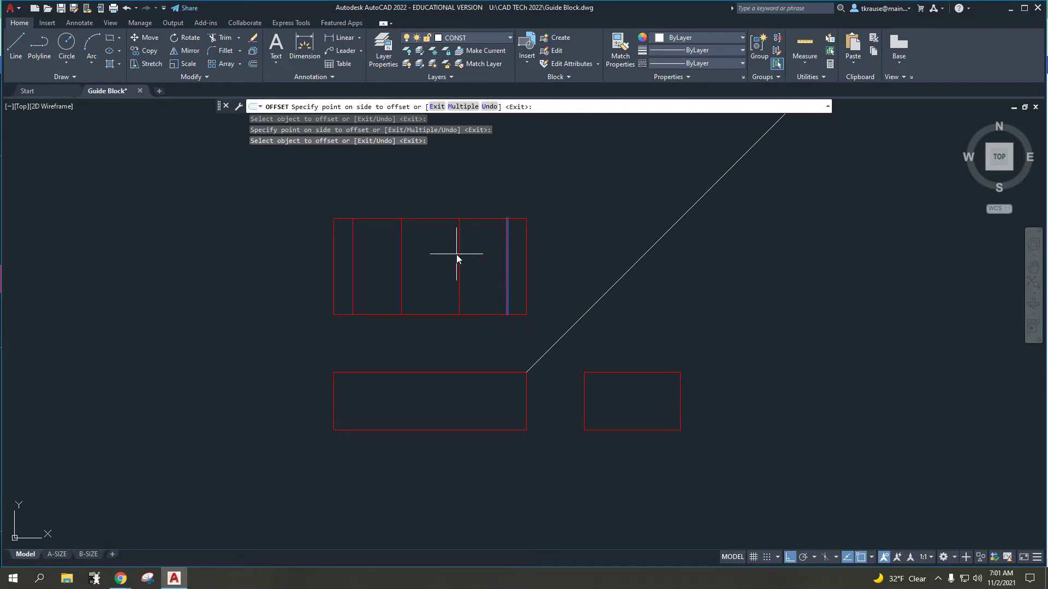
{"action": "left_click", "coordinate": [457, 254]}
{"action": "key", "text": "Escape"}
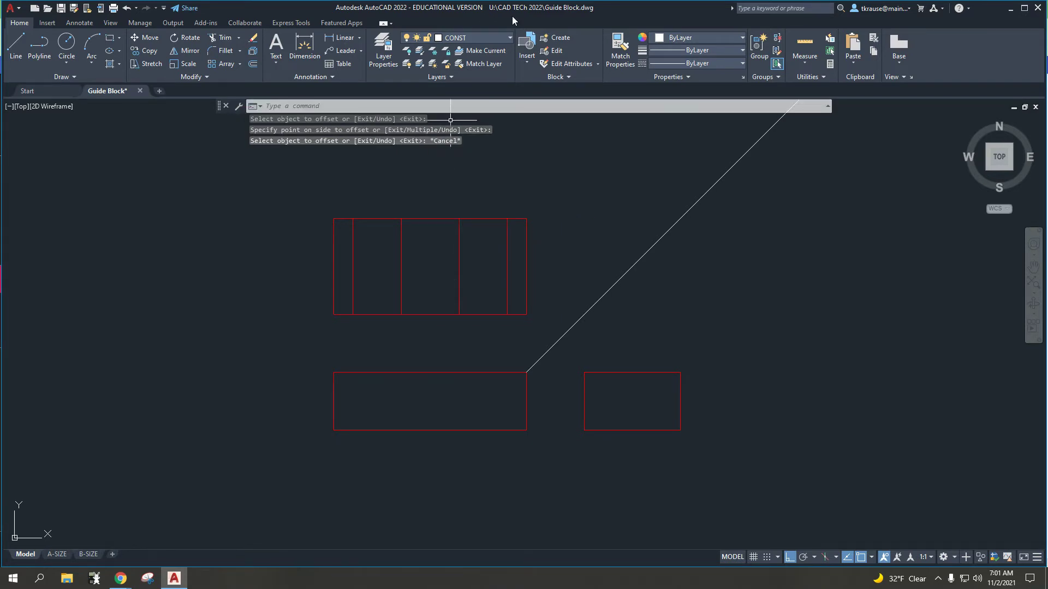
Measure the spacing between the two hole center lines with a temporary linear dimension, without placing it
{"action": "left_click", "coordinate": [342, 38]}
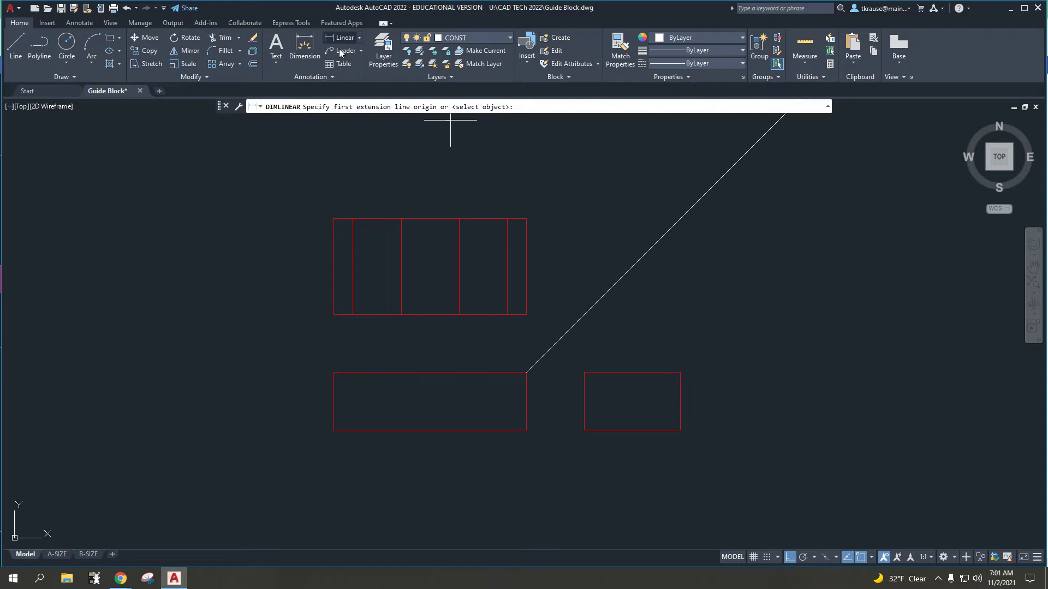
{"action": "left_click", "coordinate": [402, 219]}
{"action": "left_click", "coordinate": [459, 218]}
{"action": "scroll", "coordinate": [450, 205], "scroll_direction": "up", "scroll_amount": 4}
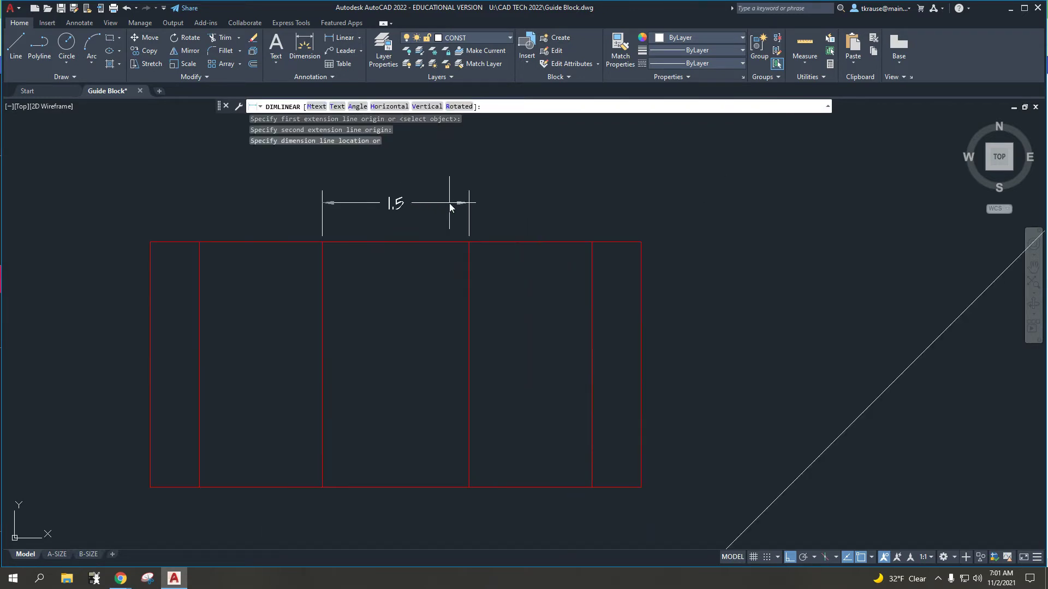
{"action": "key", "text": "Escape"}
{"action": "scroll", "coordinate": [449, 204], "scroll_direction": "down", "scroll_amount": 4}
Move the two middle vertical lines of the top view to the CEN layer
{"action": "left_click", "coordinate": [487, 277]}
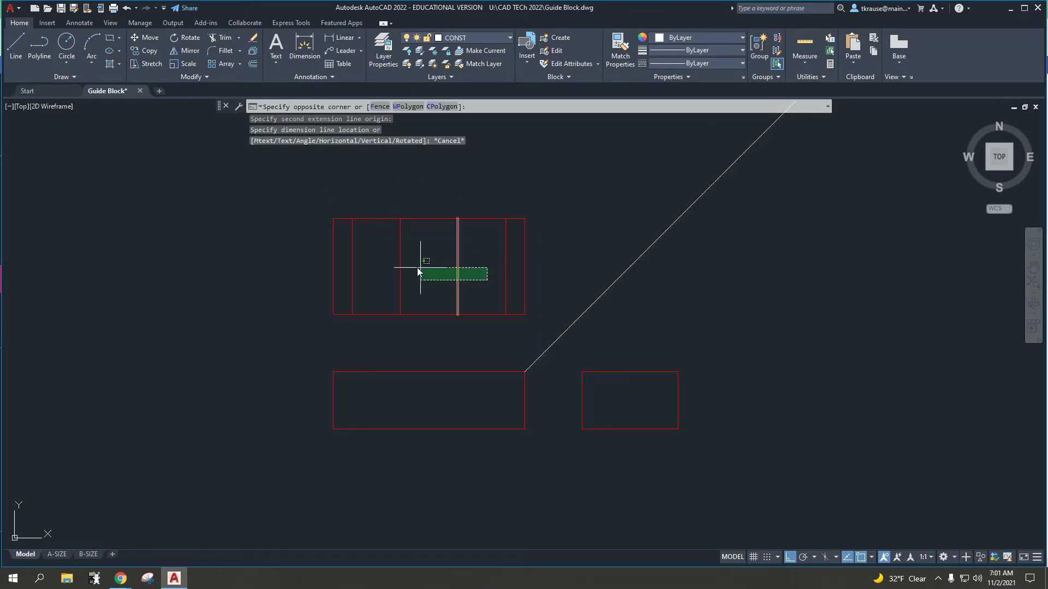
{"action": "left_click", "coordinate": [391, 265]}
{"action": "left_click", "coordinate": [472, 37]}
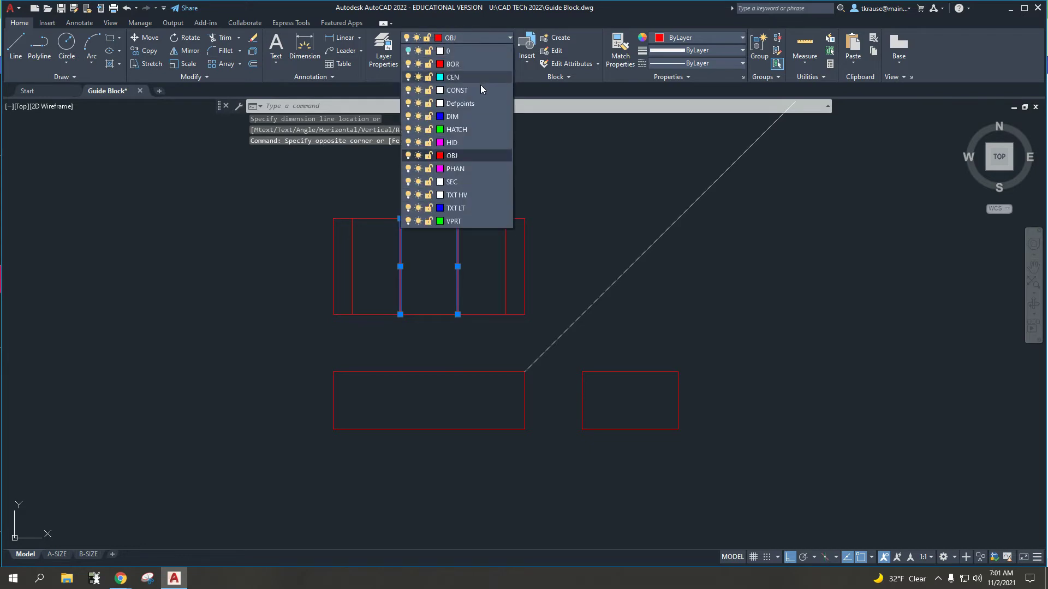
{"action": "left_click", "coordinate": [474, 80]}
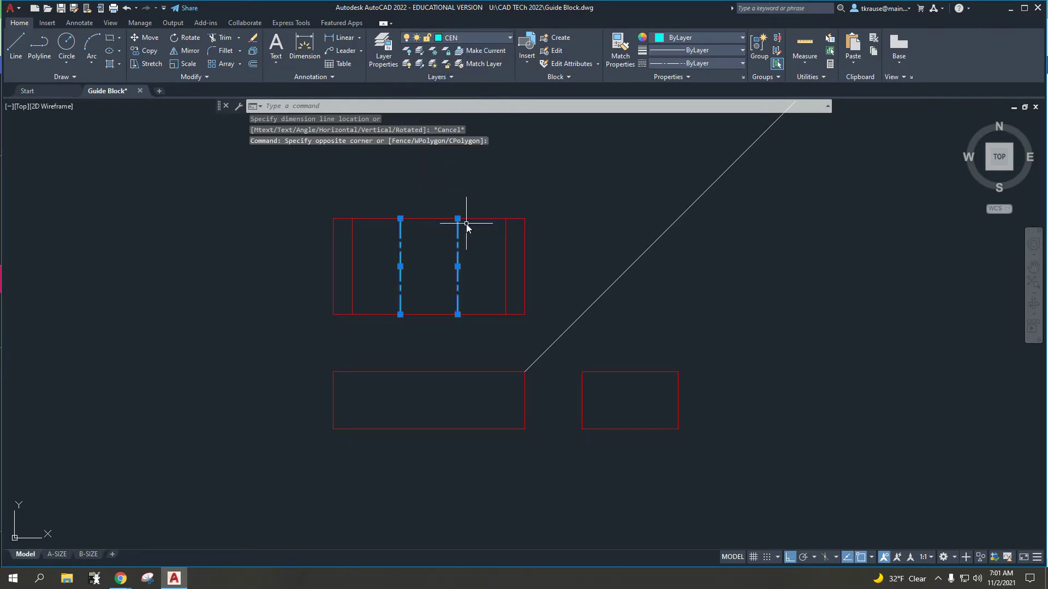
{"action": "key", "text": "Escape"}
{"action": "key", "text": "Escape"}
{"action": "middle_click_drag", "start_coordinate": [466, 294], "coordinate": [451, 258]}
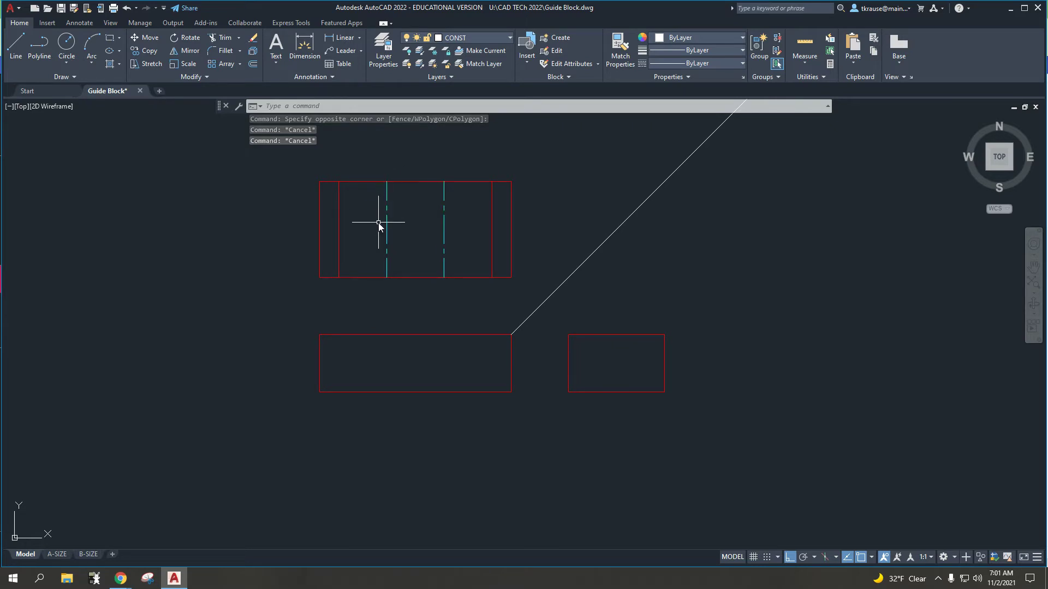
Check the hole diameter on the guide block PDF in Chrome, and return to AutoCAD
{"action": "mouse_move", "coordinate": [121, 578]}
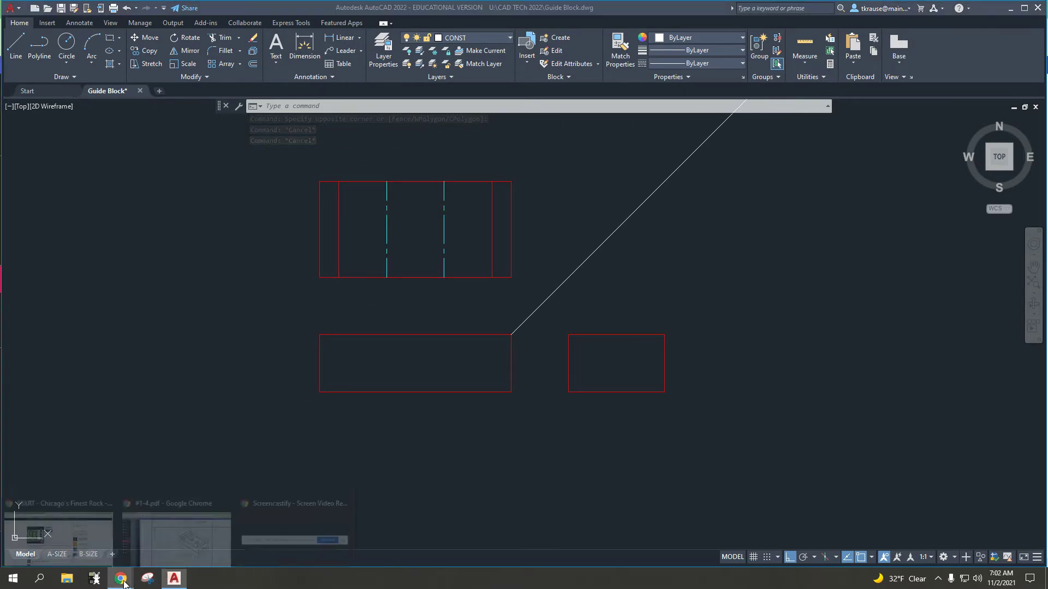
{"action": "left_click", "coordinate": [225, 519]}
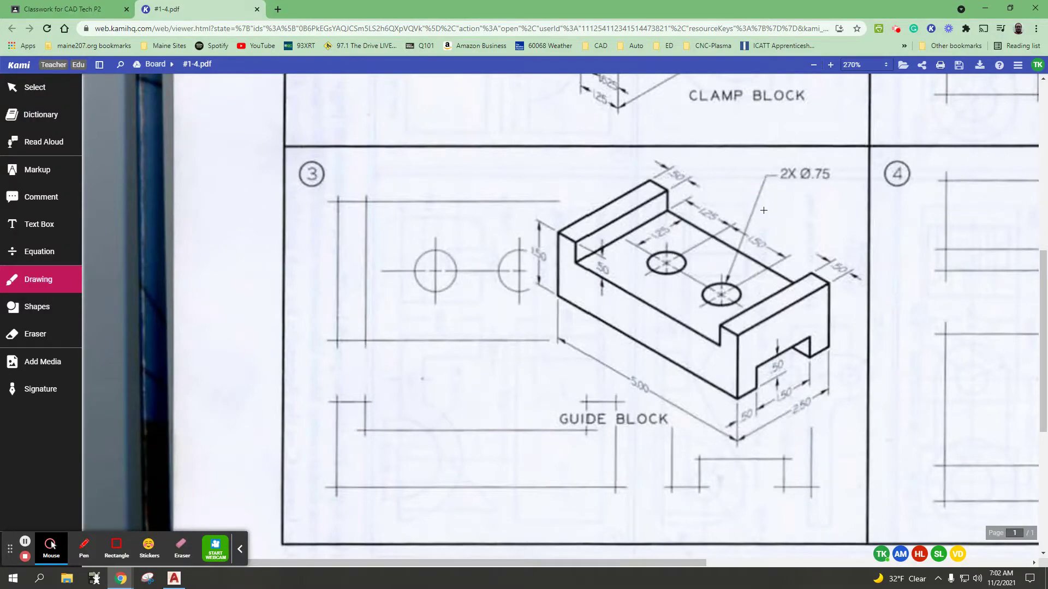
{"action": "left_click", "coordinate": [985, 9]}
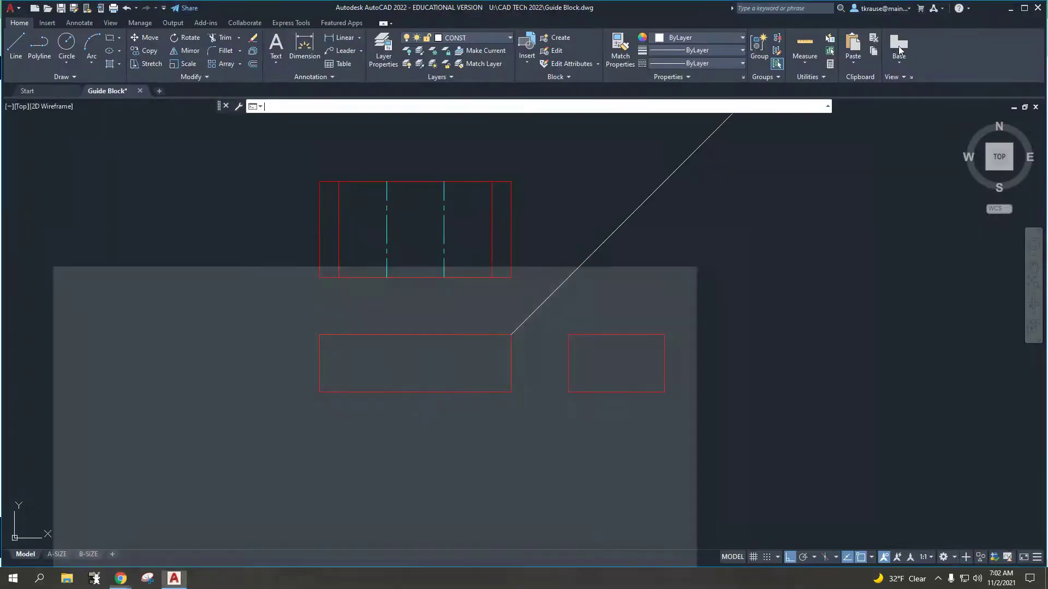
{"action": "type", "text": "c"}
{"action": "key", "text": "Return"}
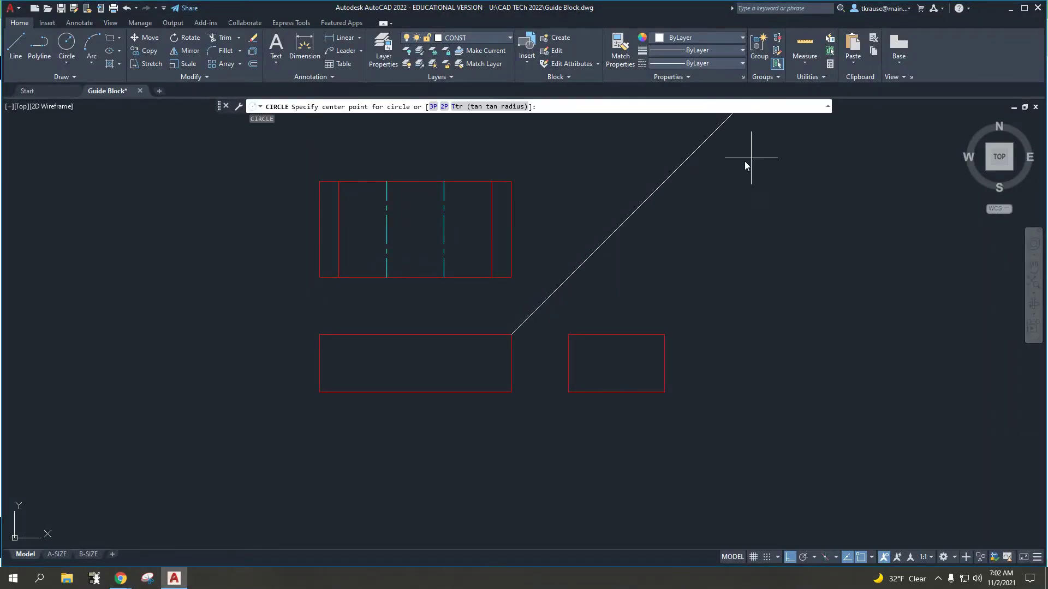
{"action": "type", "text": "d"}
{"action": "key", "text": "Return"}
{"action": "left_click", "coordinate": [387, 229]}
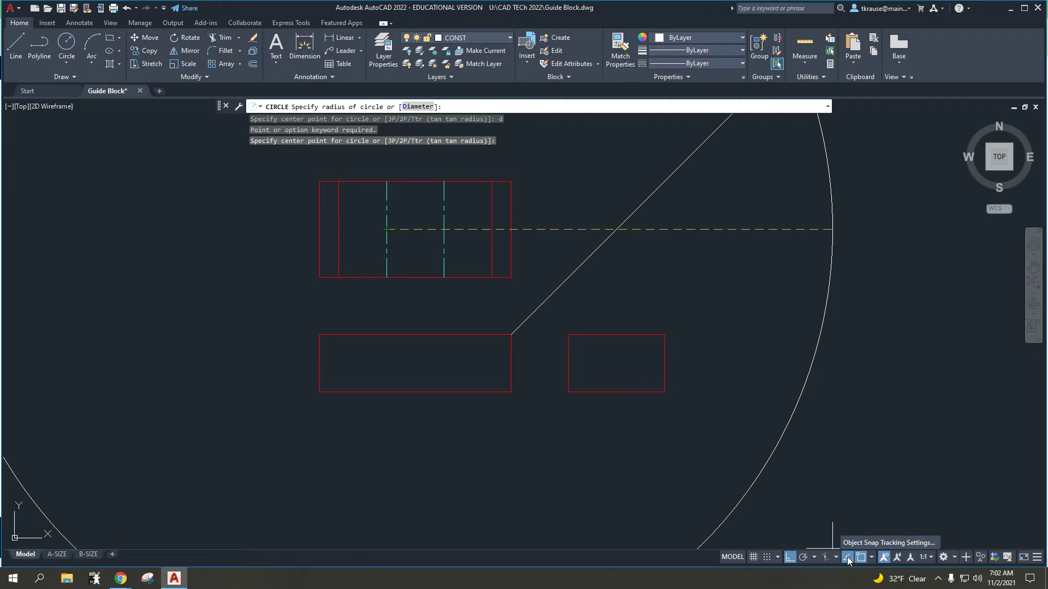
Examine which object snap modes are enabled in the drafting settings and the snap mode list, and cancel the pending circle
{"action": "left_click", "coordinate": [850, 544]}
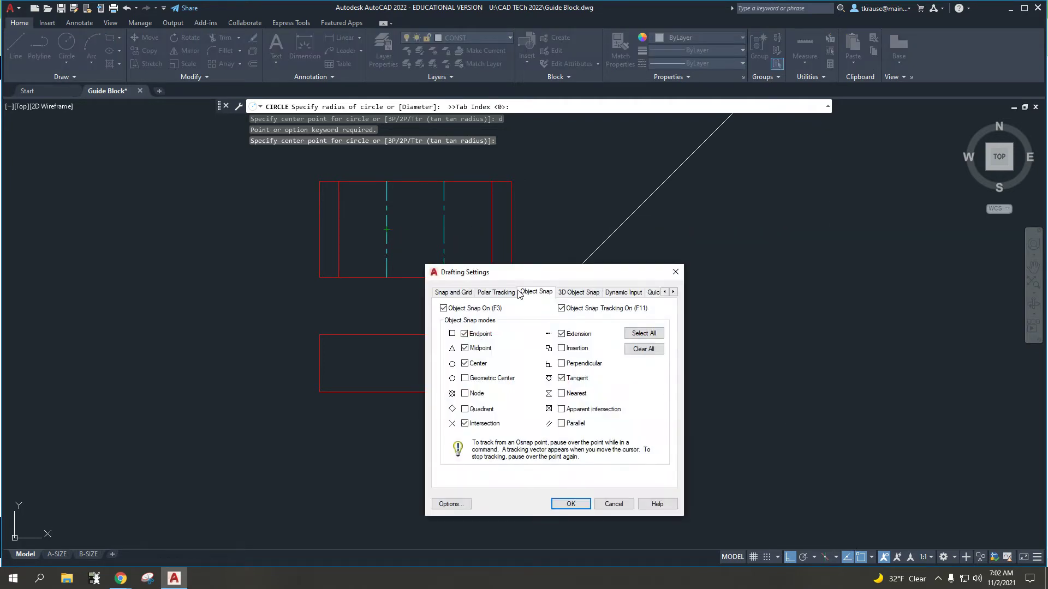
{"action": "left_click_drag", "start_coordinate": [512, 277], "coordinate": [651, 209]}
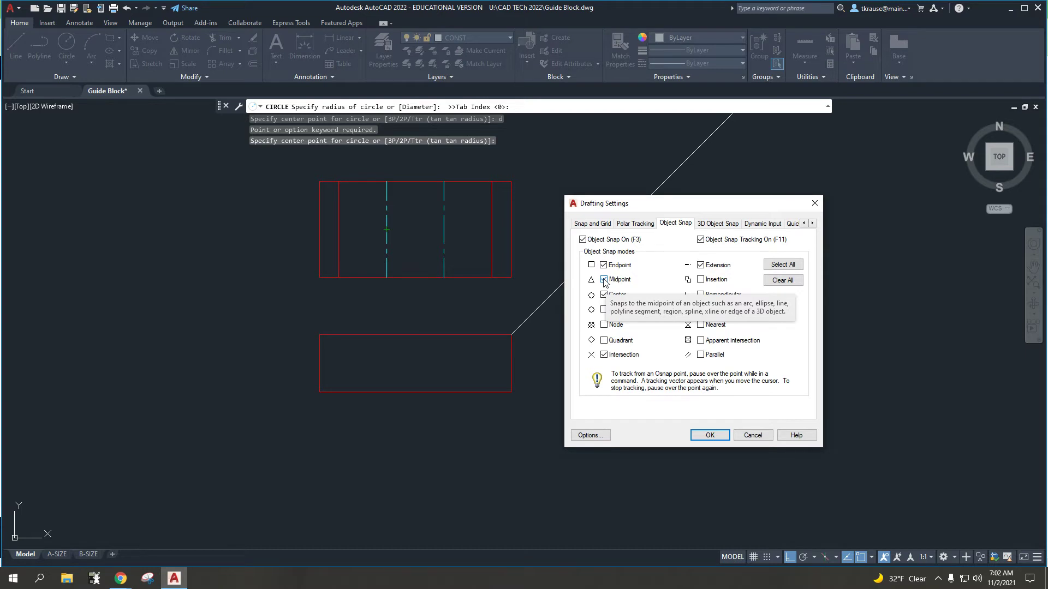
{"action": "left_click", "coordinate": [752, 435]}
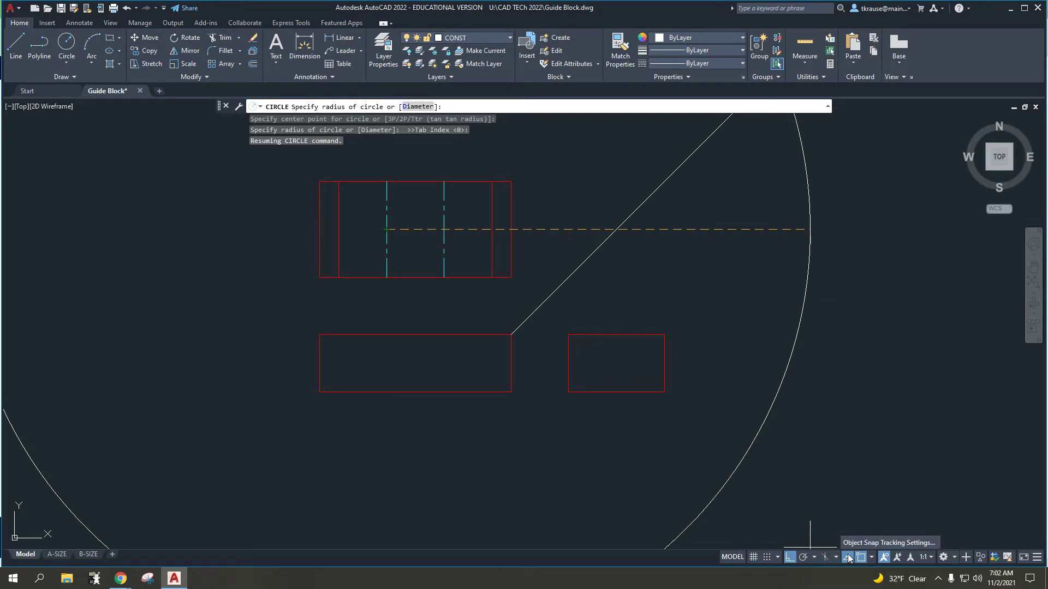
{"action": "right_click", "coordinate": [862, 557]}
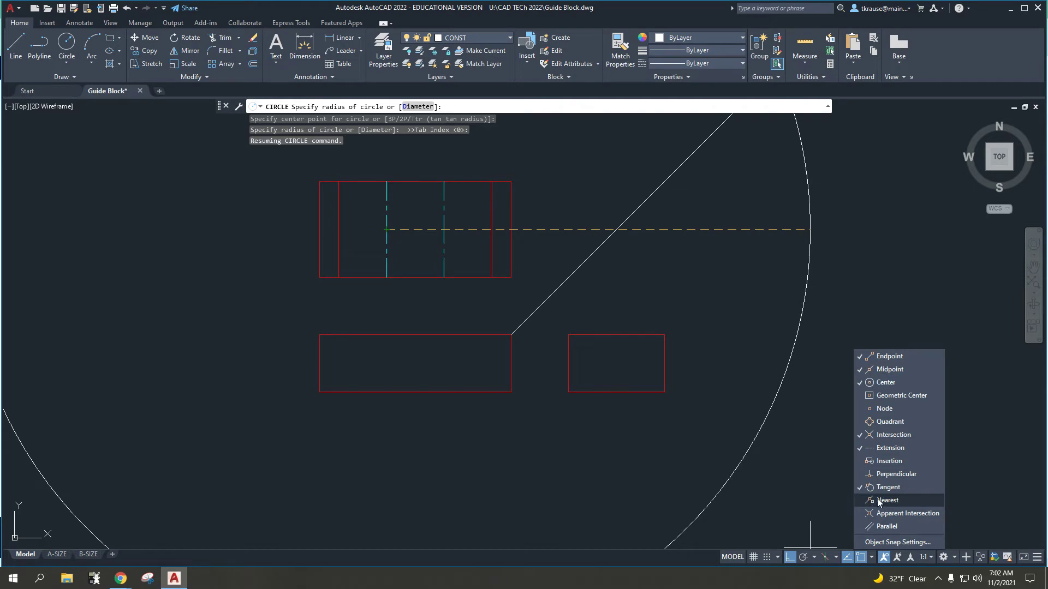
{"action": "key", "text": "Escape"}
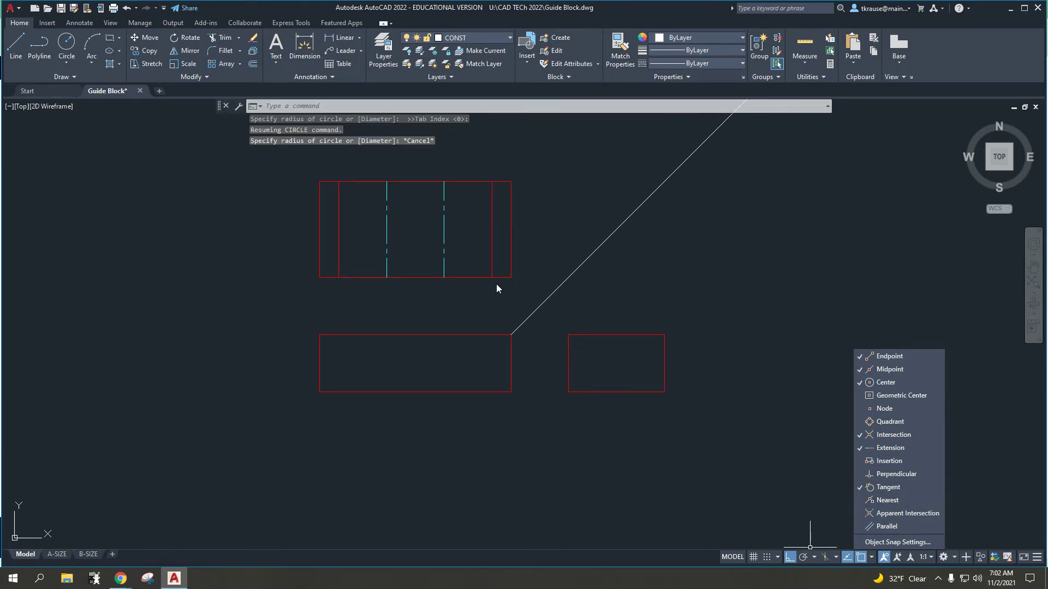
{"action": "key", "text": "Escape"}
{"action": "key", "text": "Escape"}
{"action": "key", "text": "Escape"}
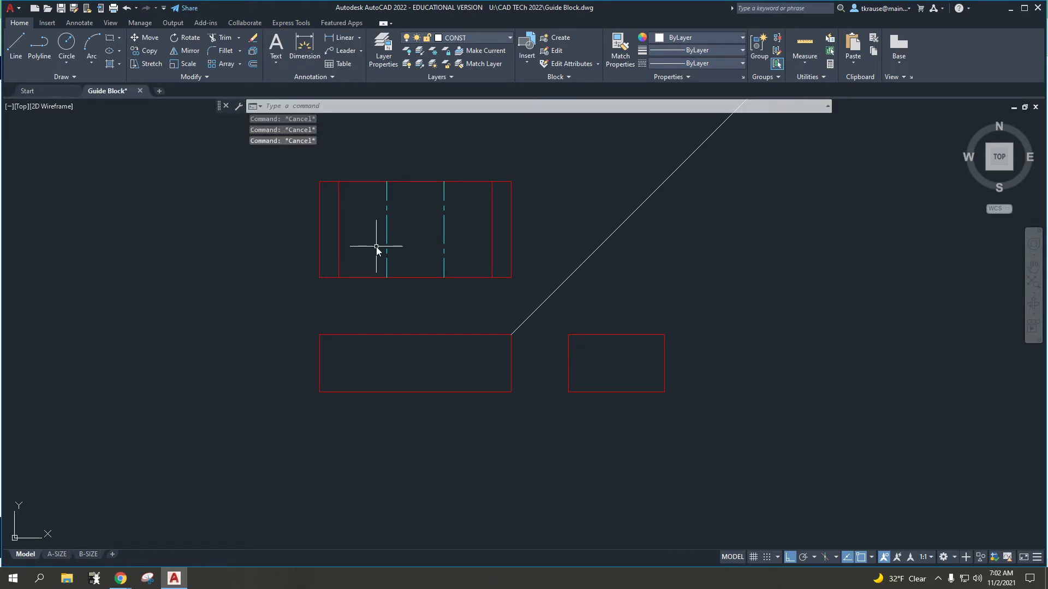
Draw a 0.75-diameter circle centered on the midpoint of the top view's left center line
{"action": "type", "text": "c"}
{"action": "key", "text": "Return"}
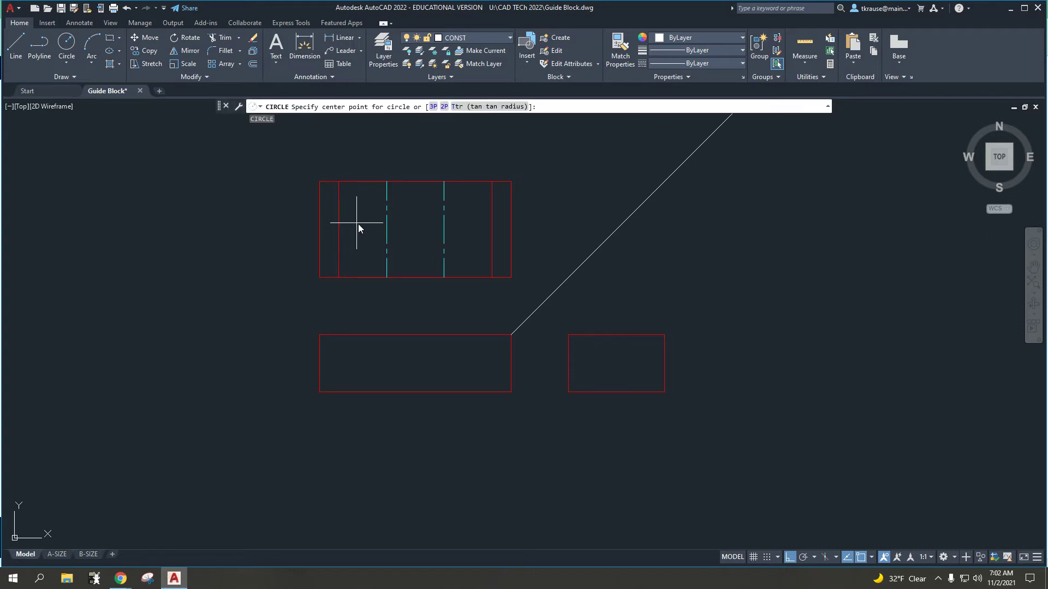
{"action": "left_click", "coordinate": [387, 229]}
{"action": "type", "text": "d"}
{"action": "key", "text": "Return"}
{"action": "type", "text": "."}
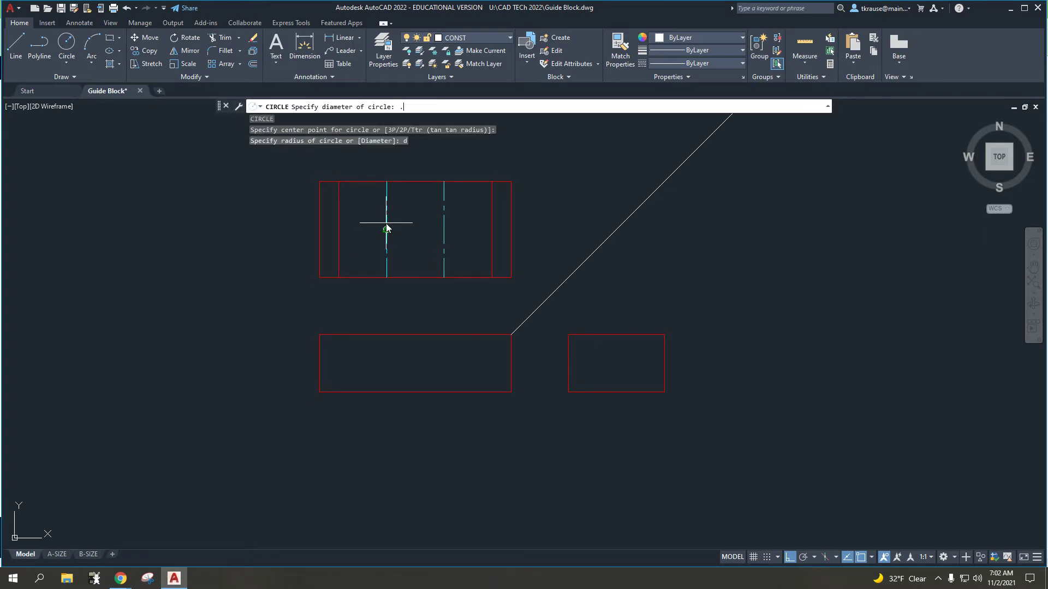
{"action": "type", "text": "75"}
{"action": "key", "text": "Return"}
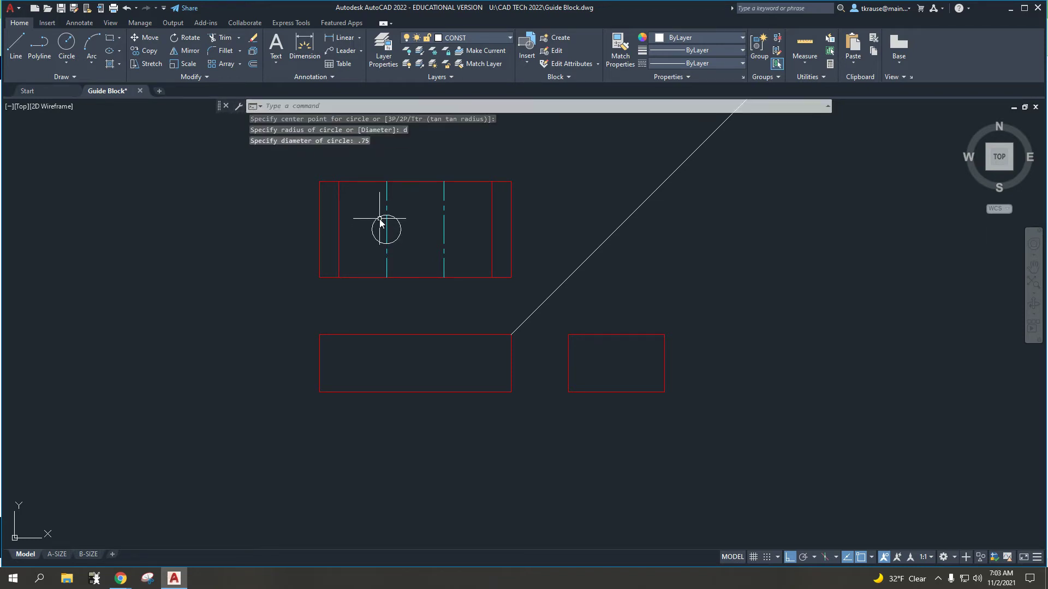
Move the hole circle in the top view to the OBJ layer
{"action": "left_click", "coordinate": [369, 210]}
{"action": "left_click", "coordinate": [421, 248]}
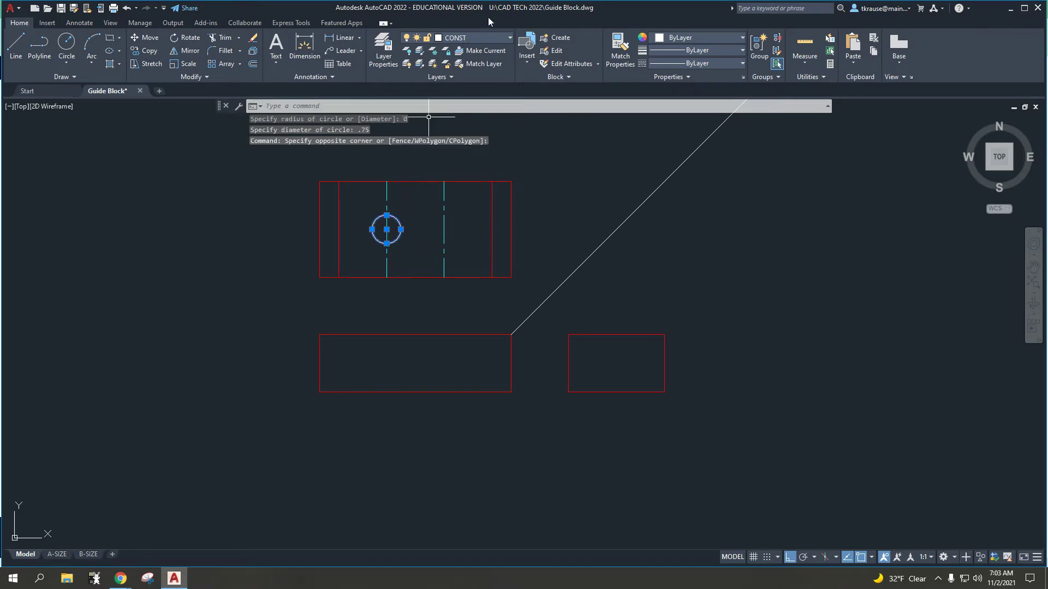
{"action": "left_click", "coordinate": [481, 37]}
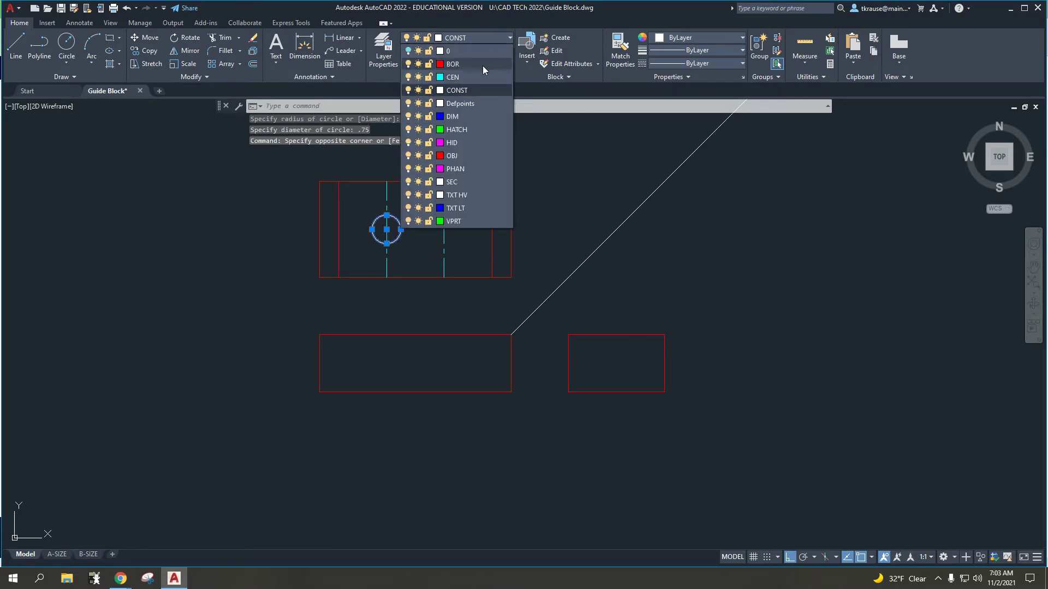
{"action": "left_click", "coordinate": [469, 157]}
{"action": "key", "text": "Escape"}
{"action": "key", "text": "Escape"}
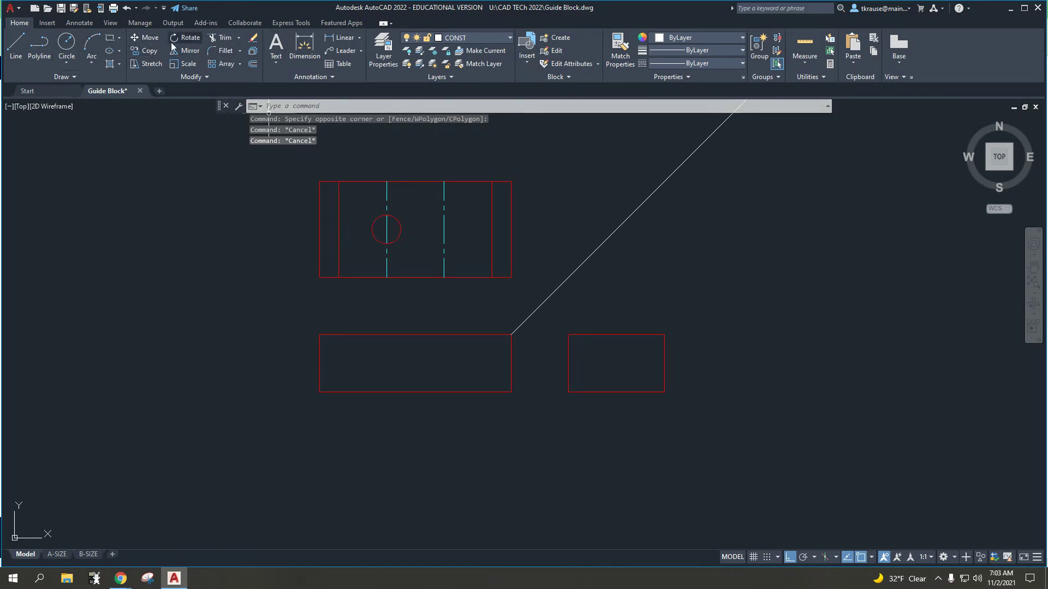
Copy the hole circle from its center to the midpoint of the top view's right center line
{"action": "left_click", "coordinate": [147, 50]}
{"action": "left_click", "coordinate": [401, 230]}
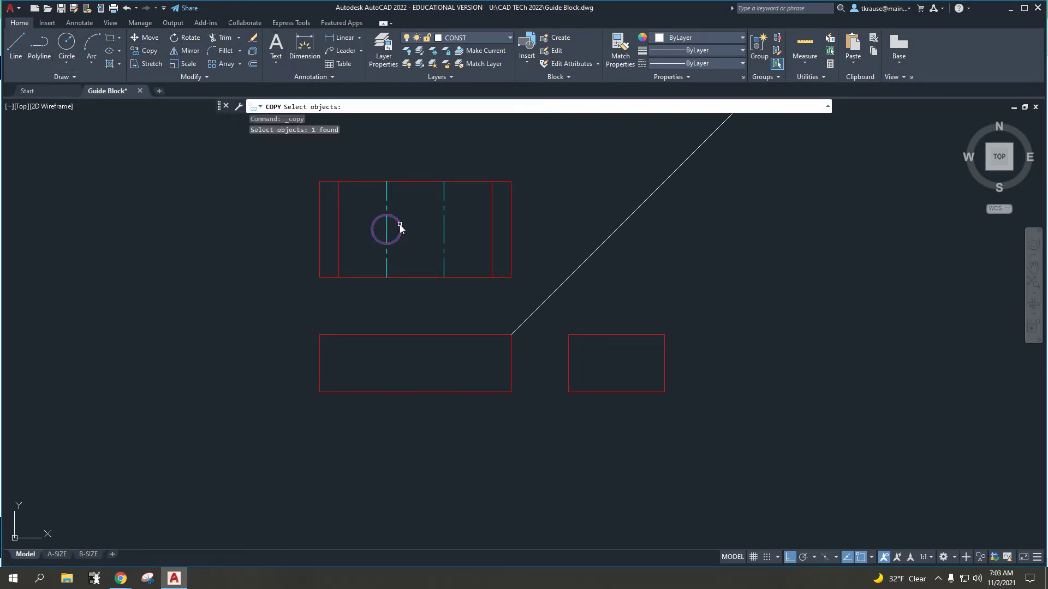
{"action": "key", "text": "Return"}
{"action": "left_click", "coordinate": [386, 229]}
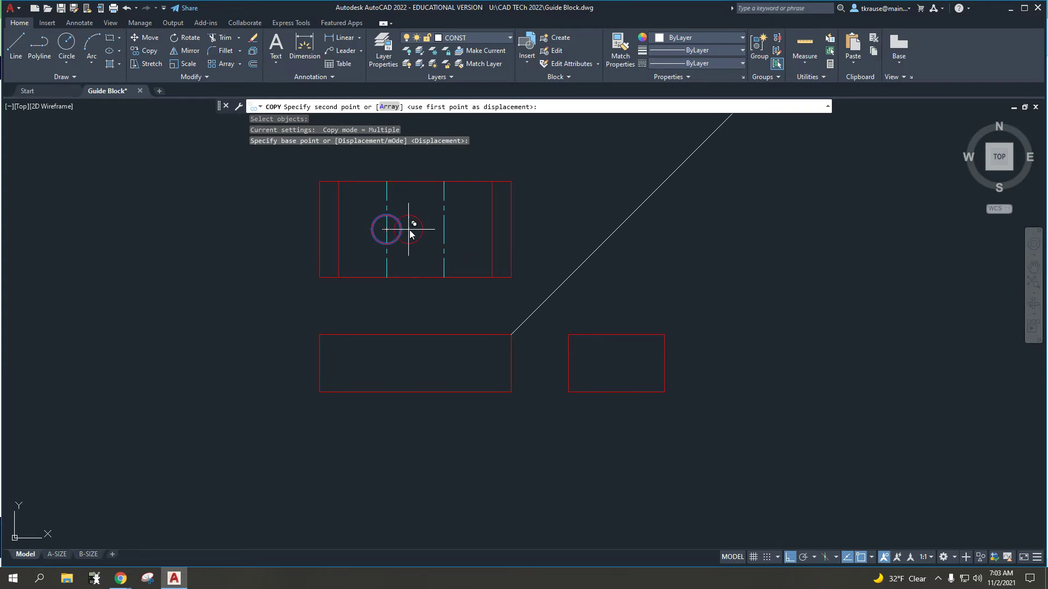
{"action": "left_click", "coordinate": [443, 229]}
{"action": "key", "text": "Escape"}
{"action": "key", "text": "Escape"}
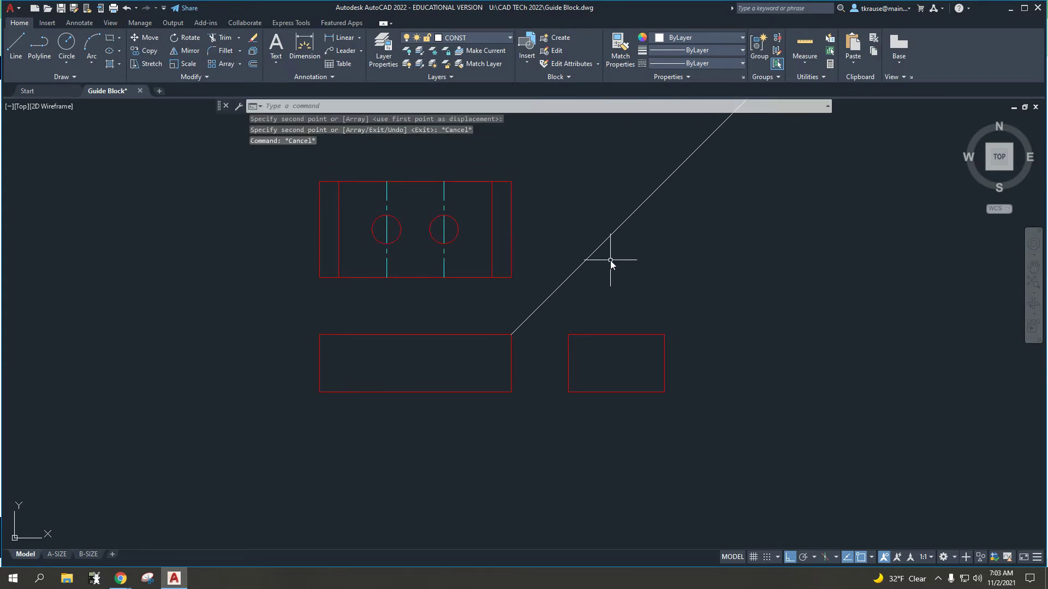
{"action": "left_click", "coordinate": [454, 195]}
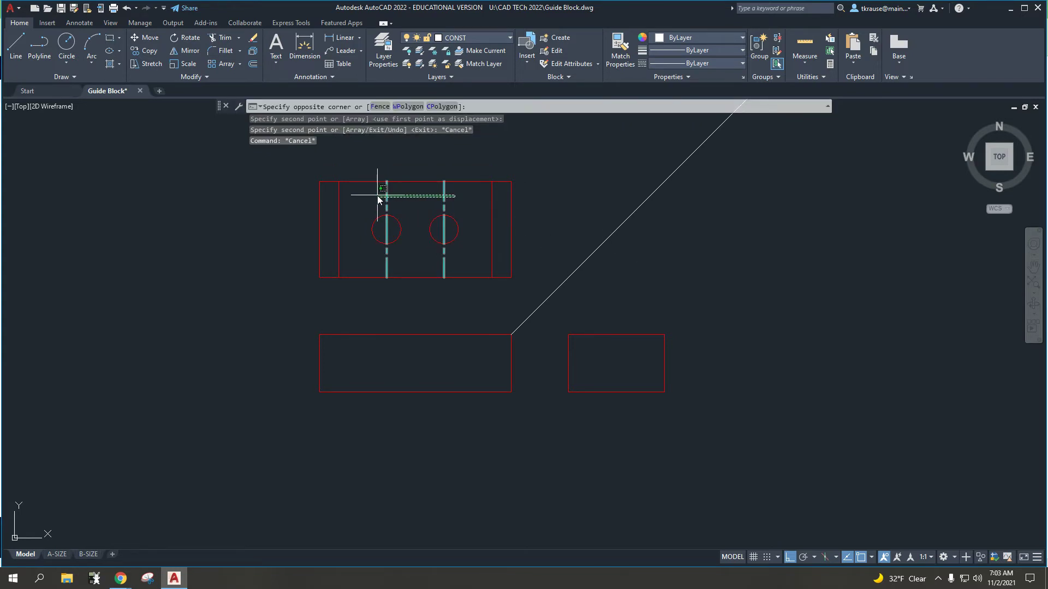
{"action": "key", "text": "Escape"}
{"action": "key", "text": "Escape"}
{"action": "key", "text": "Escape"}
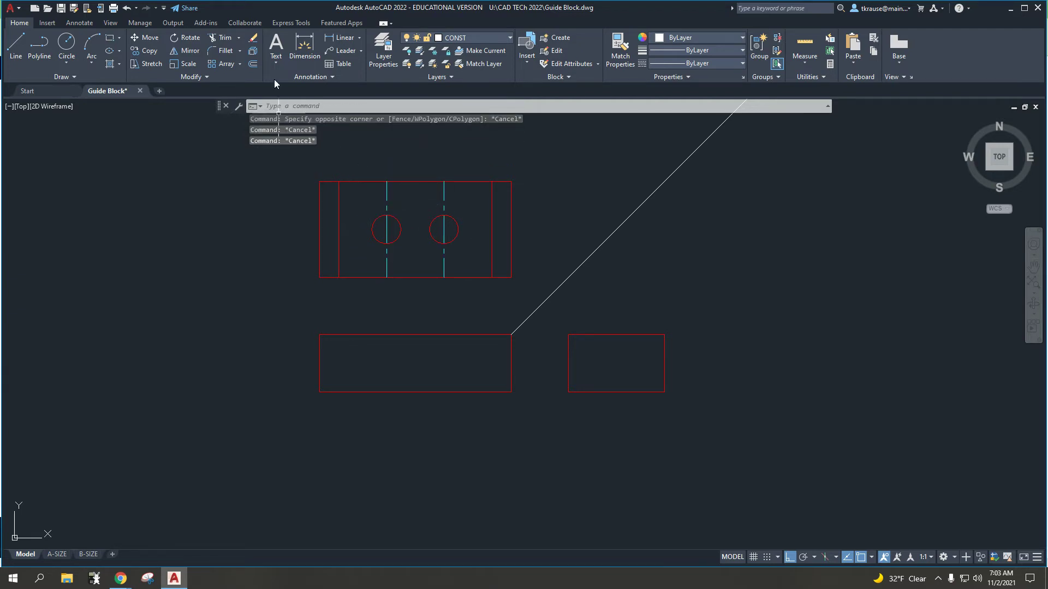
Switch to #1-4.pdf in Chrome and examine the guide block's side view outline and bottom slot dimensions, using temporary highlights
{"action": "mouse_move", "coordinate": [121, 578]}
{"action": "left_click", "coordinate": [187, 539]}
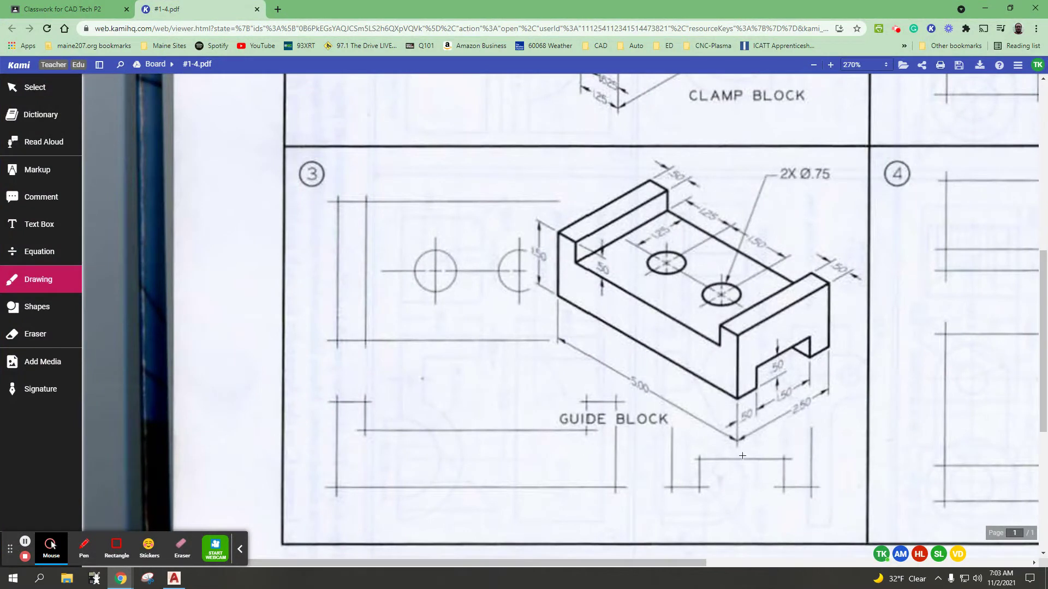
{"action": "mouse_move", "coordinate": [650, 418]}
{"action": "left_mouse_down"}
{"action": "mouse_move", "coordinate": [617, 442]}
{"action": "mouse_move", "coordinate": [859, 523]}
{"action": "mouse_move", "coordinate": [684, 394]}
{"action": "left_mouse_up"}
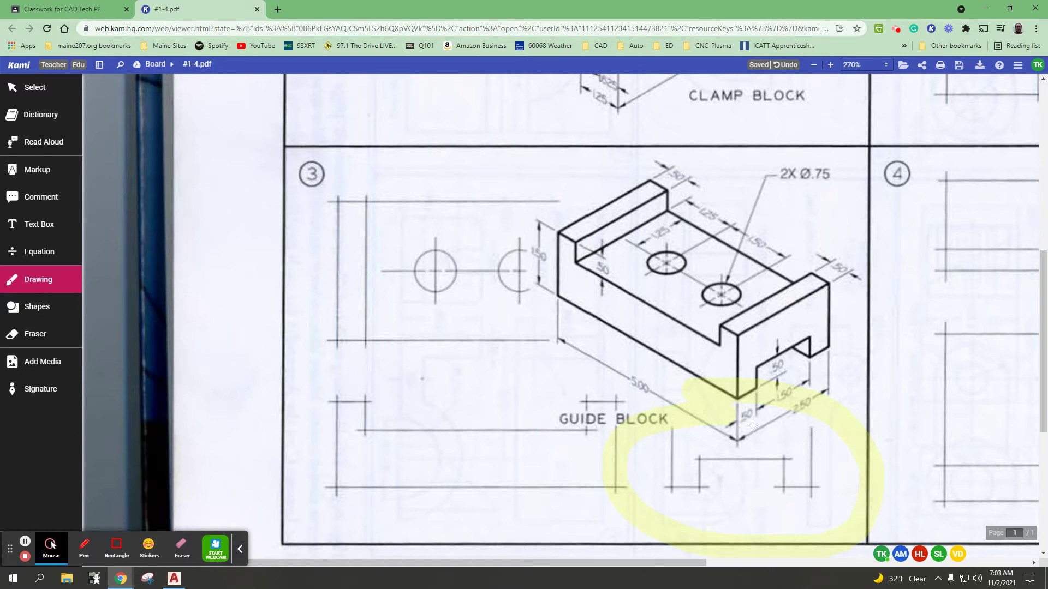
{"action": "key", "text": "ctrl+z"}
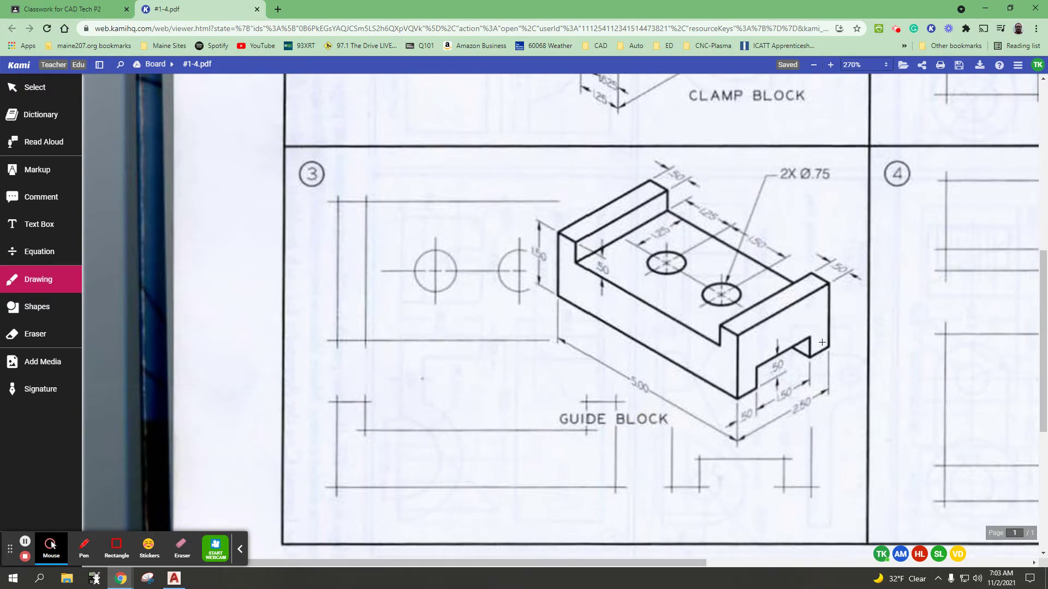
{"action": "left_click_drag", "start_coordinate": [737, 327], "coordinate": [737, 445]}
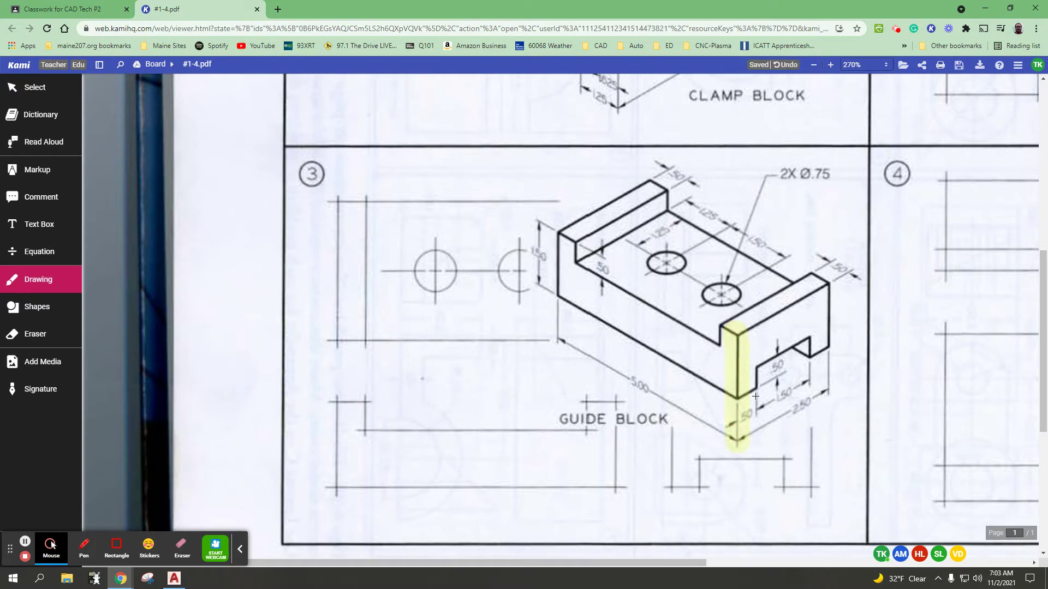
{"action": "left_click_drag", "start_coordinate": [756, 394], "coordinate": [785, 382]}
{"action": "mouse_move", "coordinate": [830, 280]}
{"action": "left_mouse_down"}
{"action": "mouse_move", "coordinate": [837, 381]}
{"action": "mouse_move", "coordinate": [778, 414]}
{"action": "left_mouse_up"}
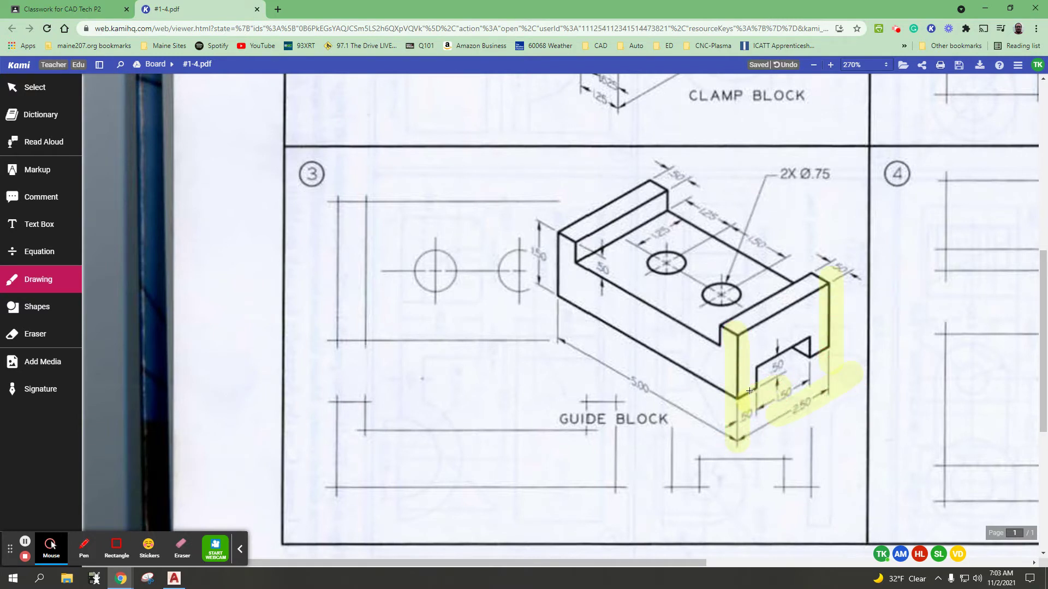
{"action": "key", "text": "ctrl+z"}
{"action": "key", "text": "ctrl+z"}
{"action": "key", "text": "ctrl+z"}
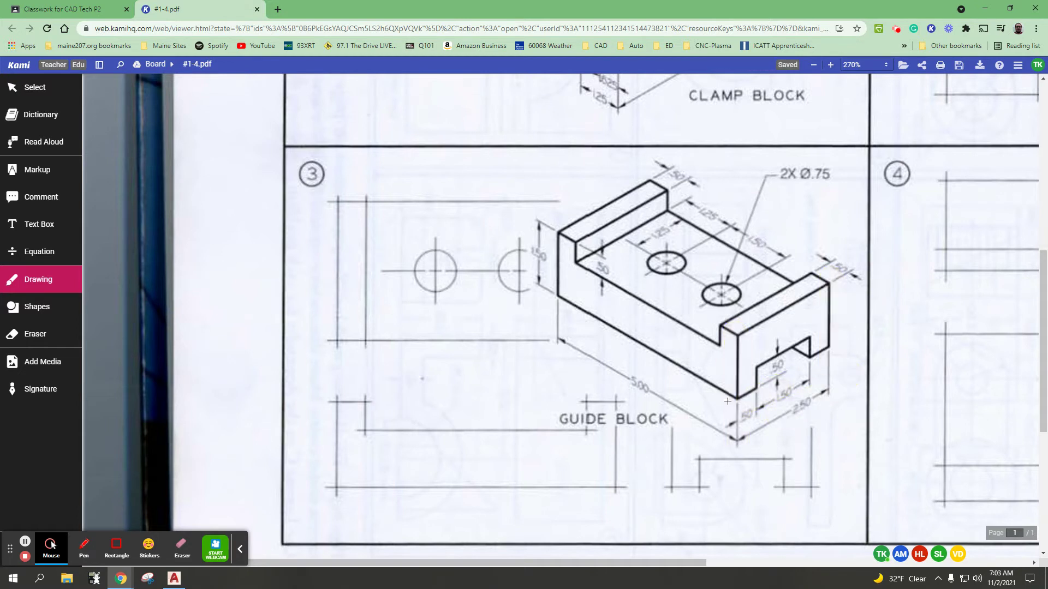
{"action": "left_click_drag", "start_coordinate": [717, 401], "coordinate": [866, 334]}
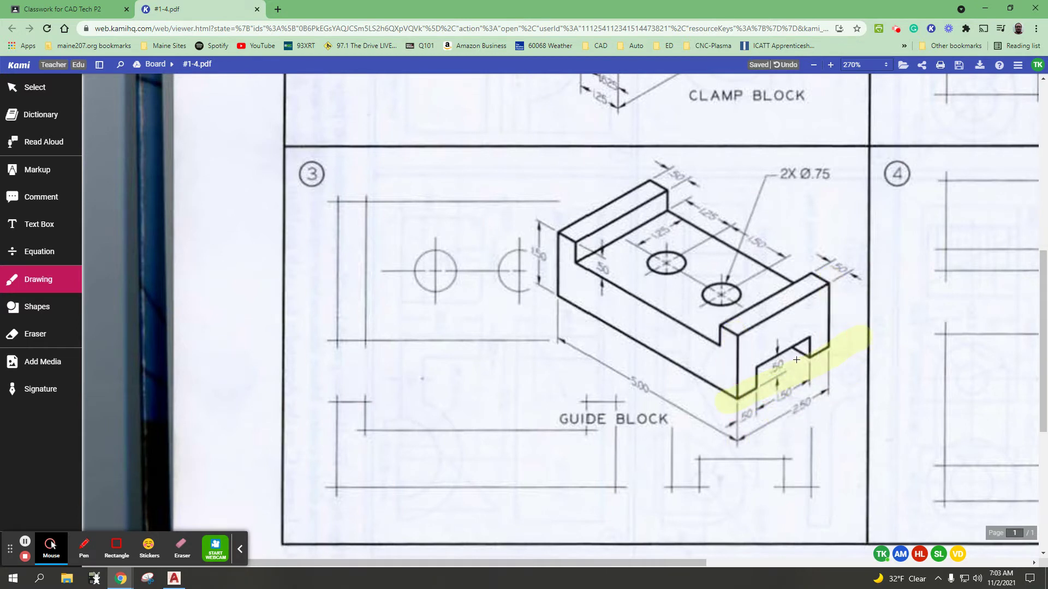
Switch to AutoCAD and offset the side view's left and right edges 0.5 inward
{"action": "left_click", "coordinate": [174, 578]}
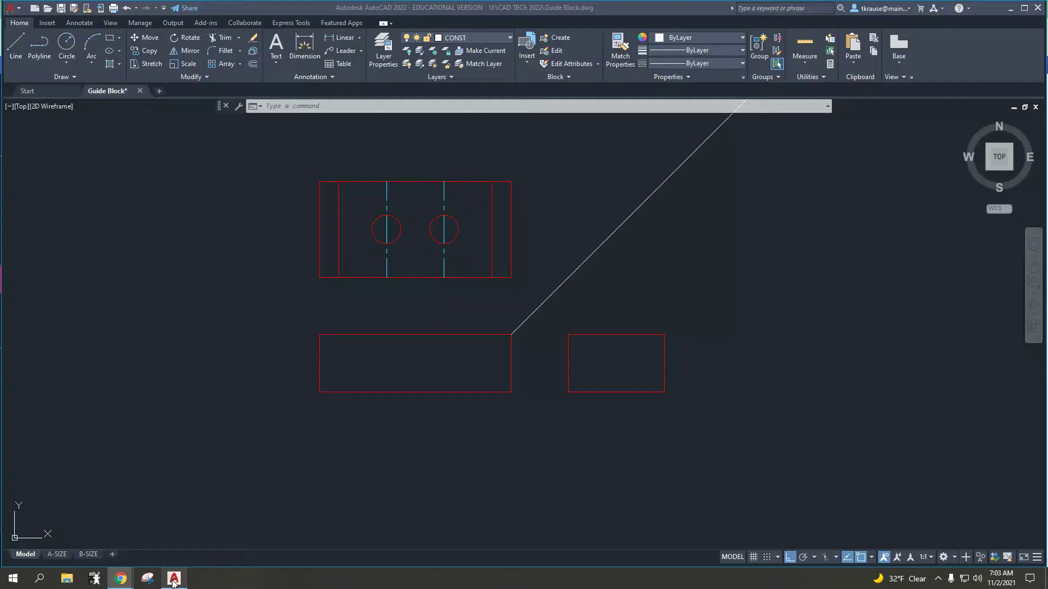
{"action": "type", "text": "o"}
{"action": "key", "text": "Return"}
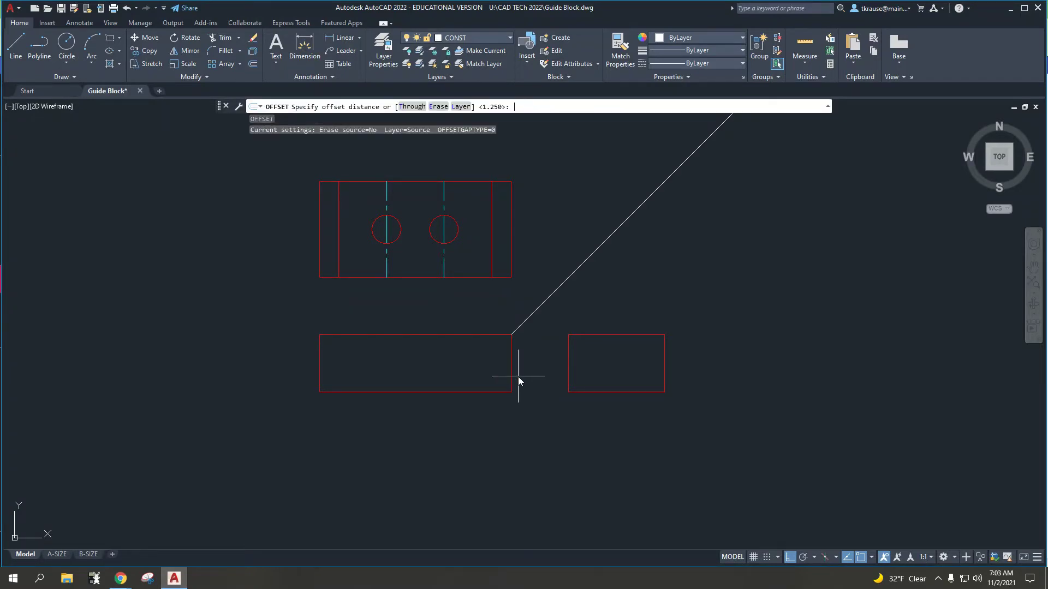
{"action": "type", "text": ".5"}
{"action": "key", "text": "Return"}
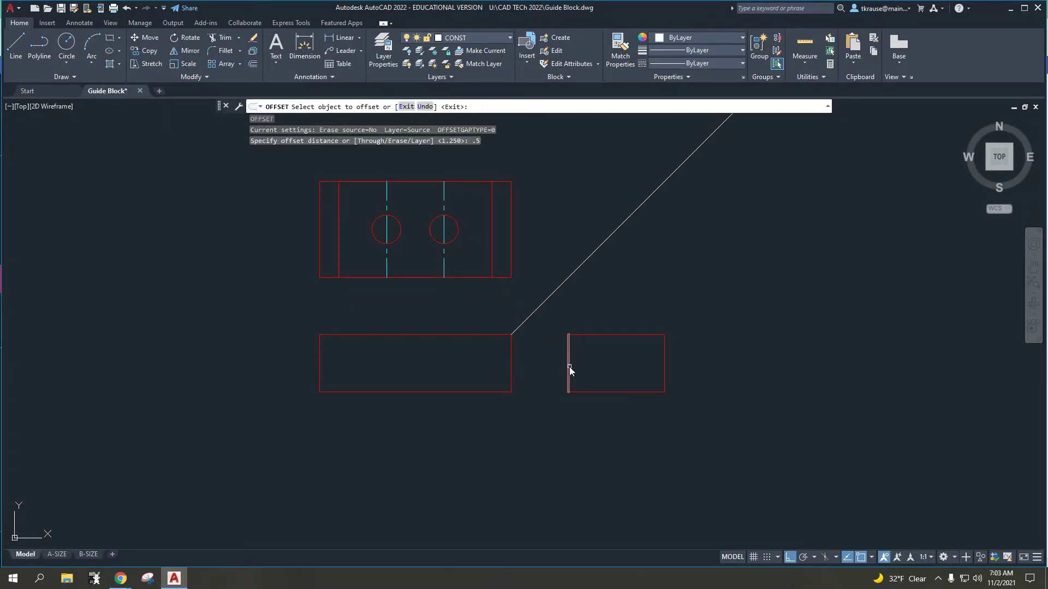
{"action": "left_click", "coordinate": [569, 366]}
{"action": "left_click", "coordinate": [618, 364]}
{"action": "left_click", "coordinate": [663, 363]}
{"action": "left_click", "coordinate": [614, 358]}
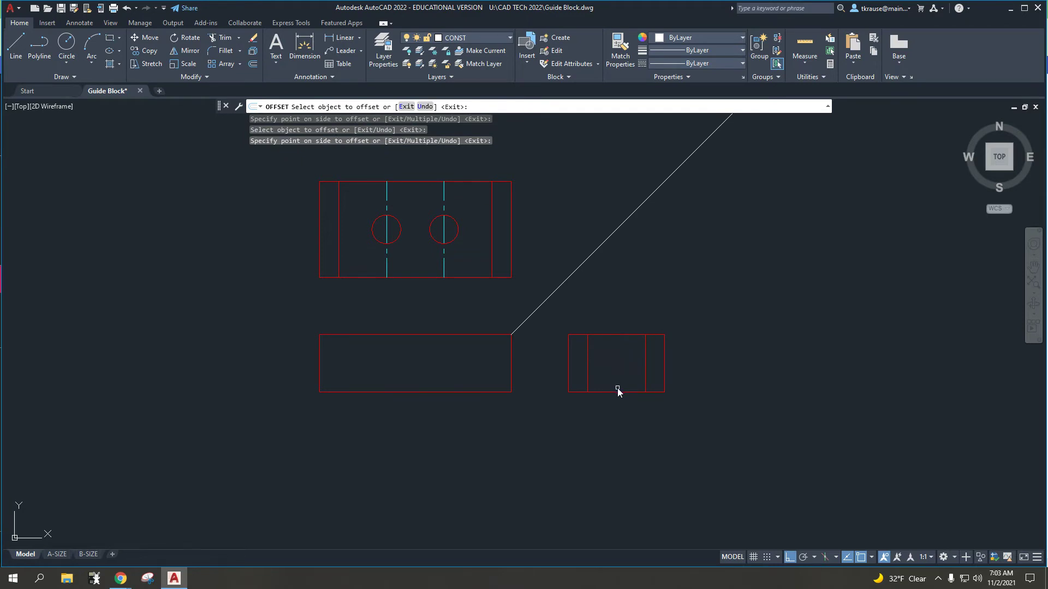
Offset the side view's bottom edge 0.5 upward to form the top of the slot
{"action": "left_click", "coordinate": [617, 391]}
{"action": "left_click", "coordinate": [614, 359]}
{"action": "key", "text": "Escape"}
{"action": "key", "text": "Escape"}
{"action": "key", "text": "Escape"}
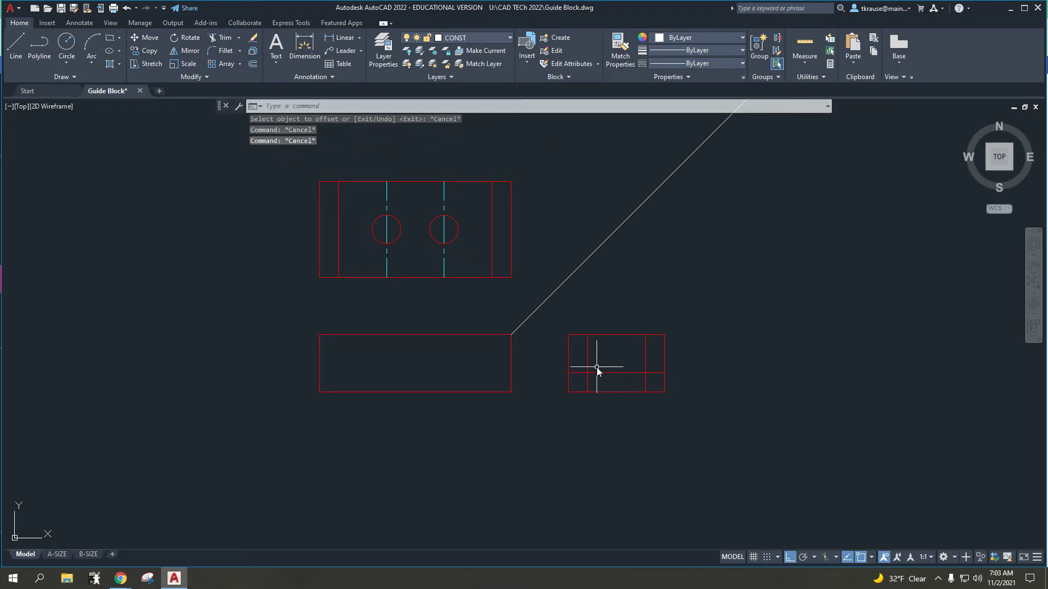
Trim the excess offset lines and the bottom edge between them in the side view, leaving the slot outline
{"action": "type", "text": "tr"}
{"action": "key", "text": "Return"}
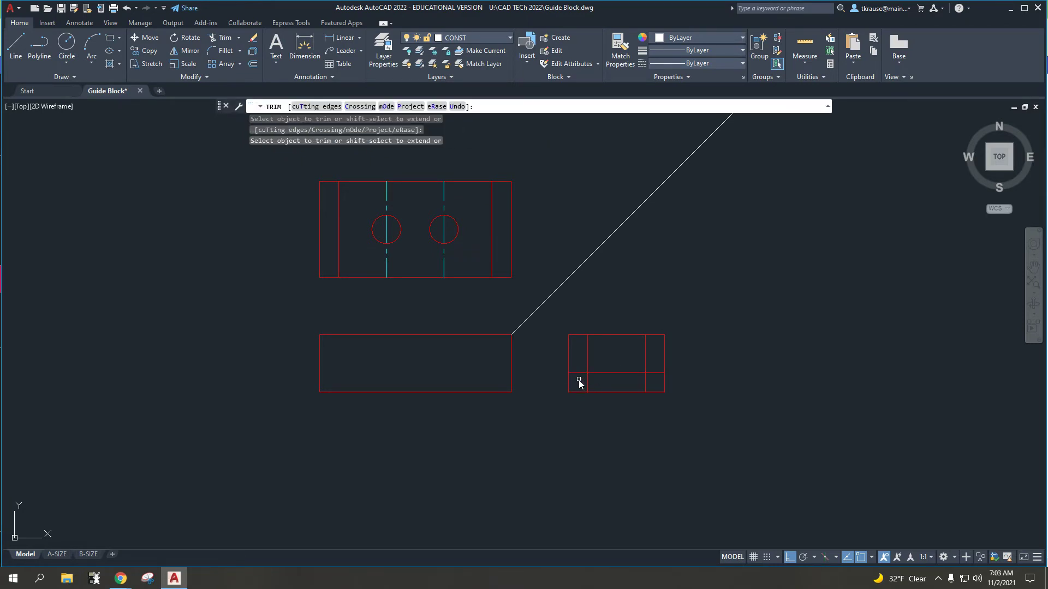
{"action": "left_click", "coordinate": [578, 374]}
{"action": "left_click", "coordinate": [588, 357]}
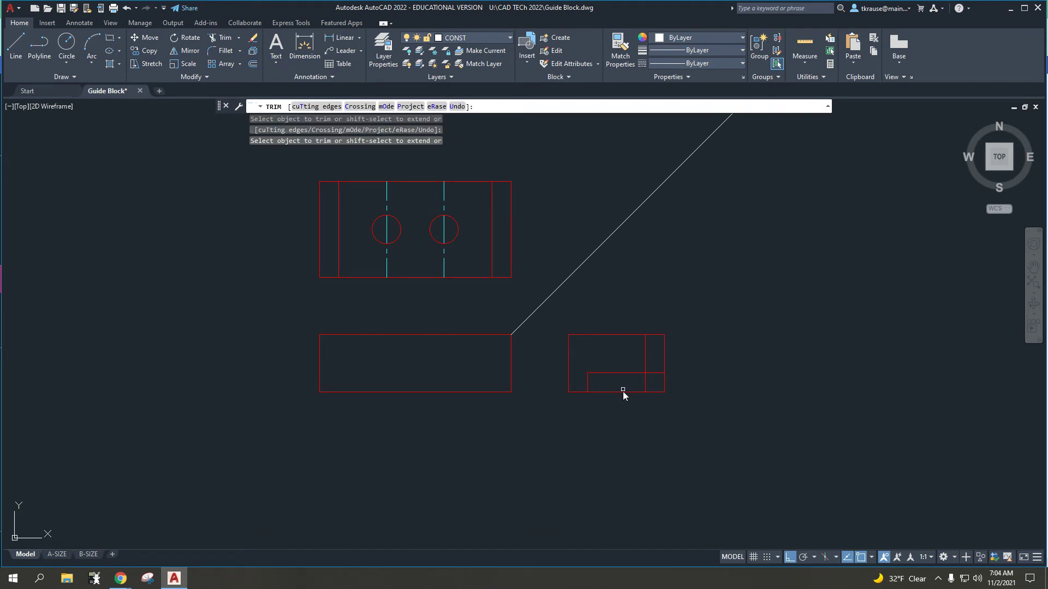
{"action": "left_click", "coordinate": [654, 375]}
{"action": "left_click", "coordinate": [656, 369]}
{"action": "key", "text": "Escape"}
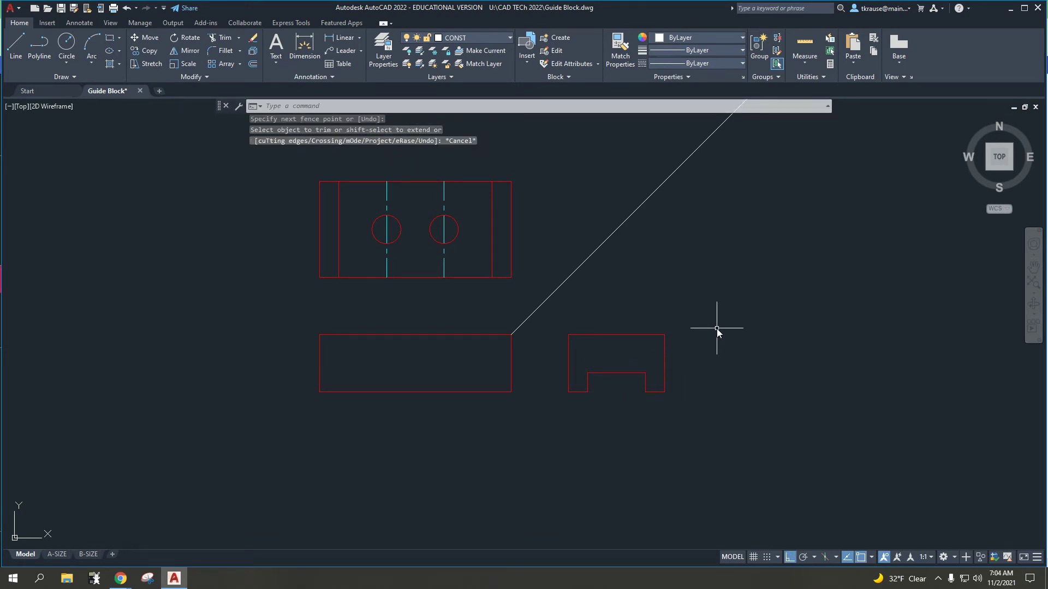
Switch to #1-4.pdf in Chrome and examine the depth of the guide block's upper recess and its front view, using temporary highlights
{"action": "mouse_move", "coordinate": [121, 579]}
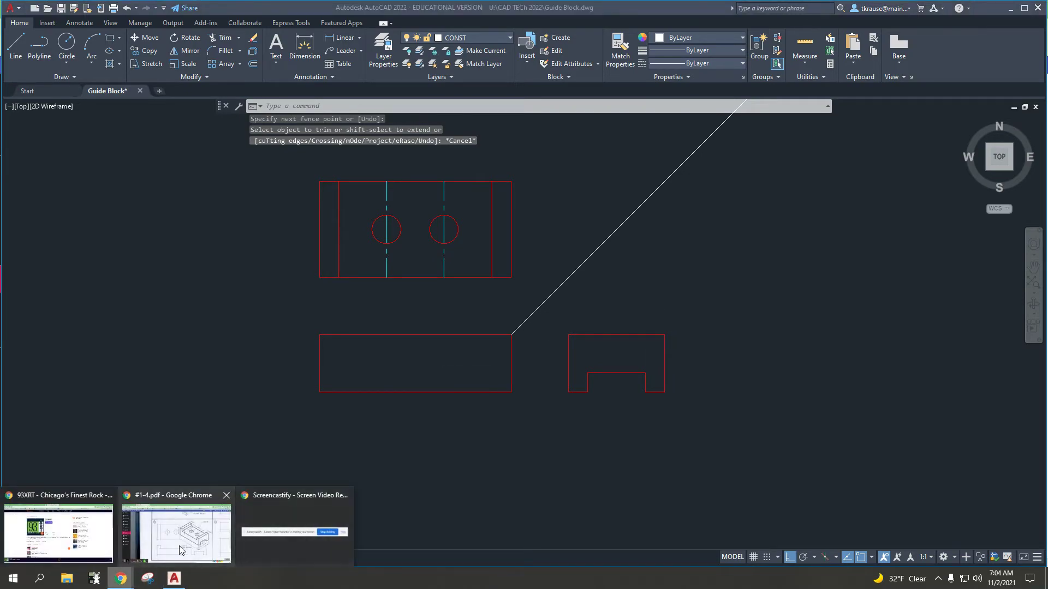
{"action": "left_click", "coordinate": [182, 538]}
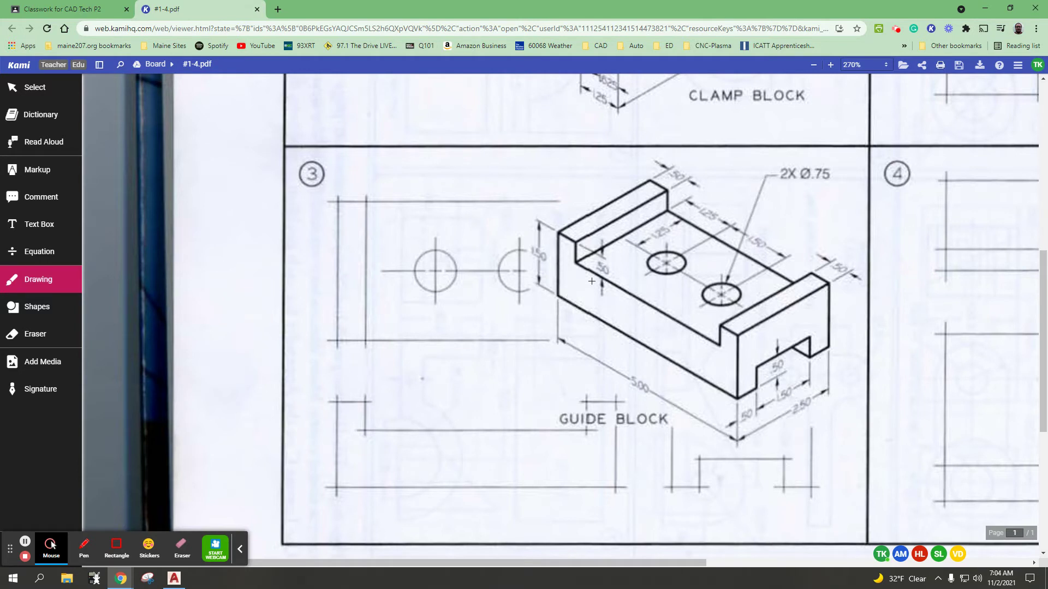
{"action": "left_click_drag", "start_coordinate": [580, 257], "coordinate": [724, 344]}
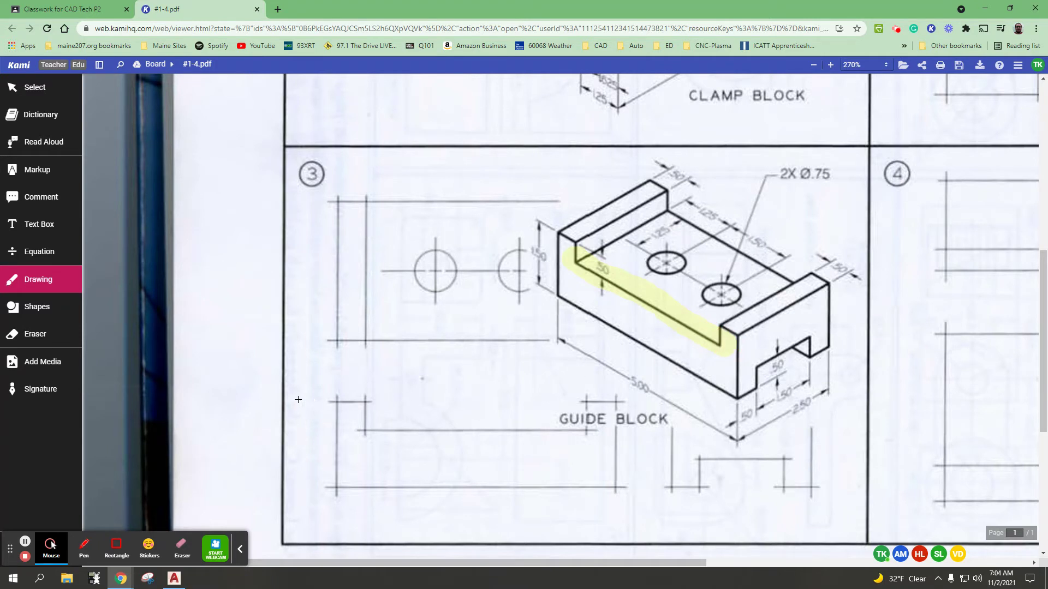
{"action": "left_click_drag", "start_coordinate": [298, 398], "coordinate": [660, 396]}
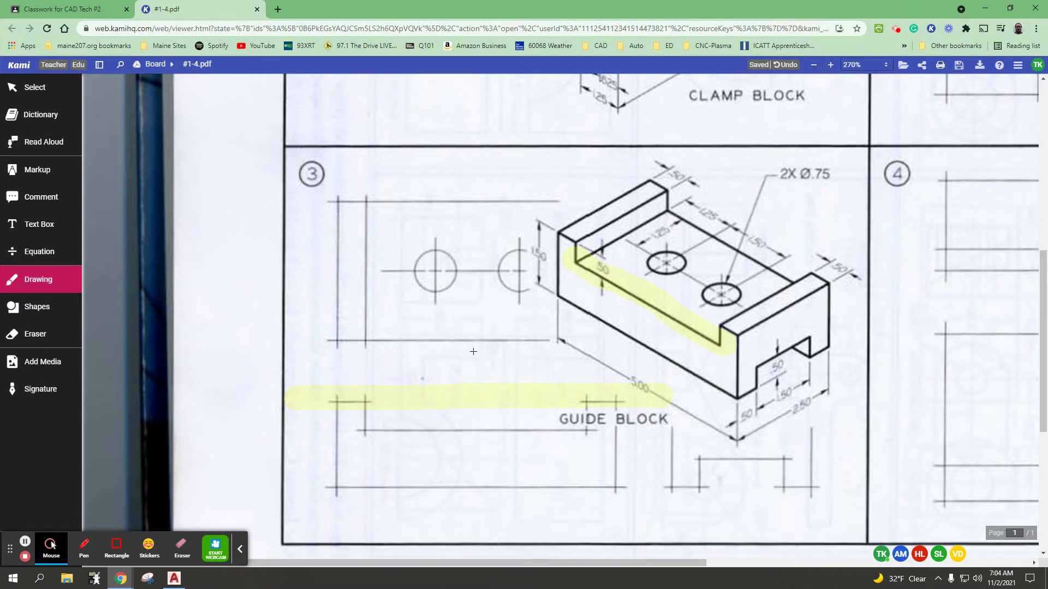
{"action": "key", "text": "ctrl+z"}
{"action": "key", "text": "ctrl+z"}
Switch to AutoCAD and offset the front view's top edge 0.5 downward
{"action": "left_click", "coordinate": [174, 578]}
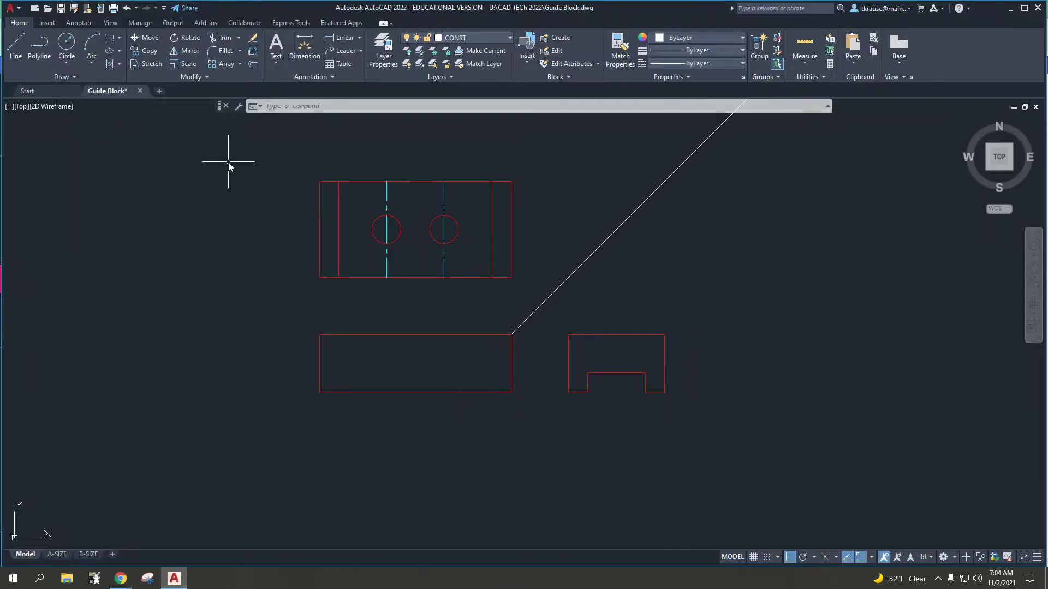
{"action": "type", "text": "o"}
{"action": "key", "text": "Return"}
{"action": "type", "text": ".5"}
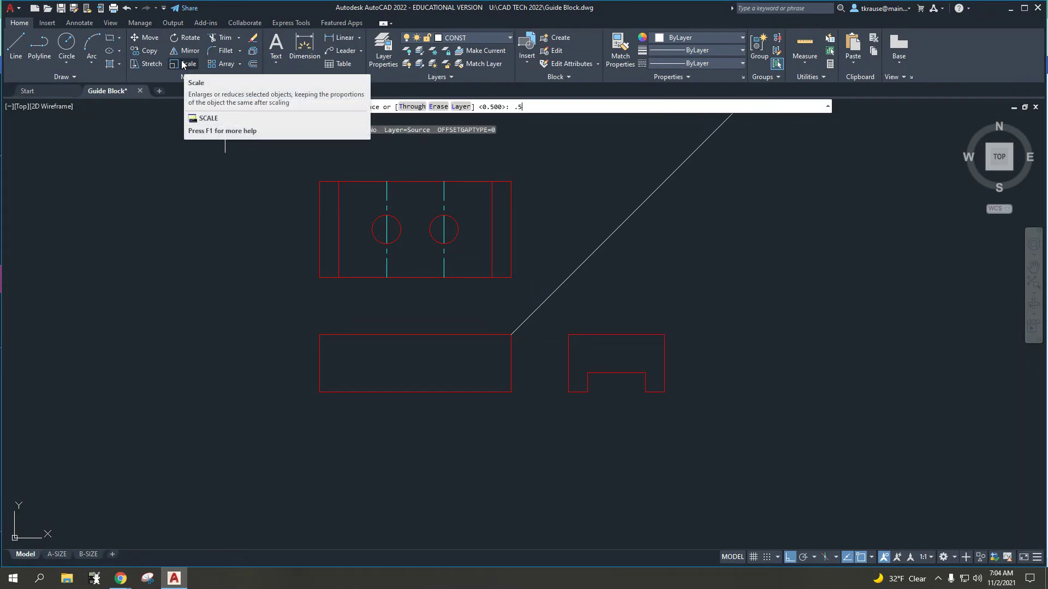
{"action": "key", "text": "Return"}
{"action": "left_click", "coordinate": [417, 335]}
{"action": "left_click", "coordinate": [421, 362]}
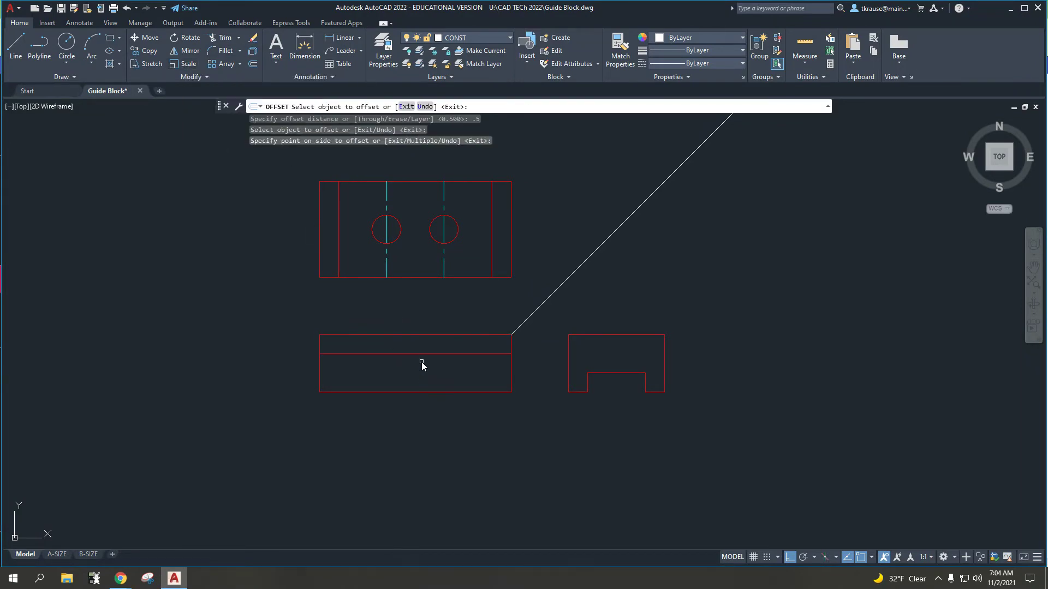
{"action": "key", "text": "Escape"}
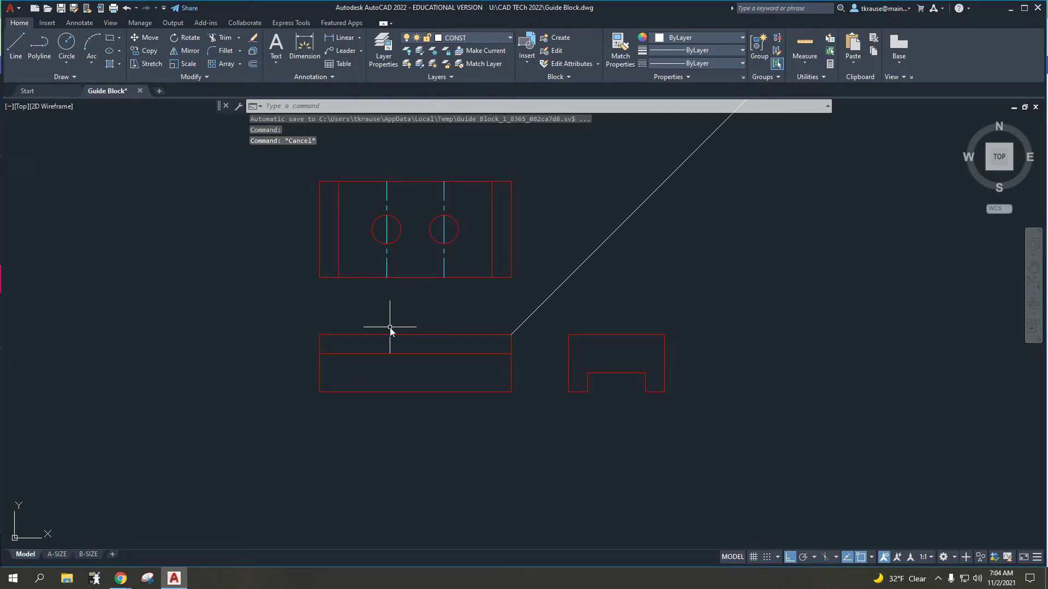
Draw vertical construction lines through the top view's two inner vertical edges, projecting them down across the front view
{"action": "type", "text": "xl"}
{"action": "key", "text": "Return"}
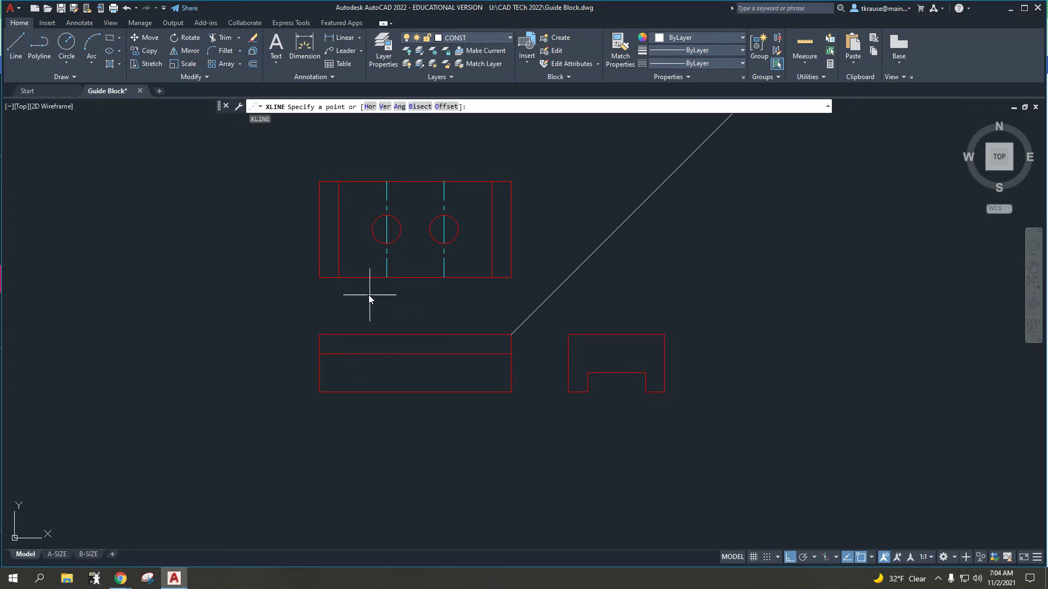
{"action": "left_click", "coordinate": [339, 282]}
{"action": "left_click", "coordinate": [346, 310]}
{"action": "key", "text": "Return"}
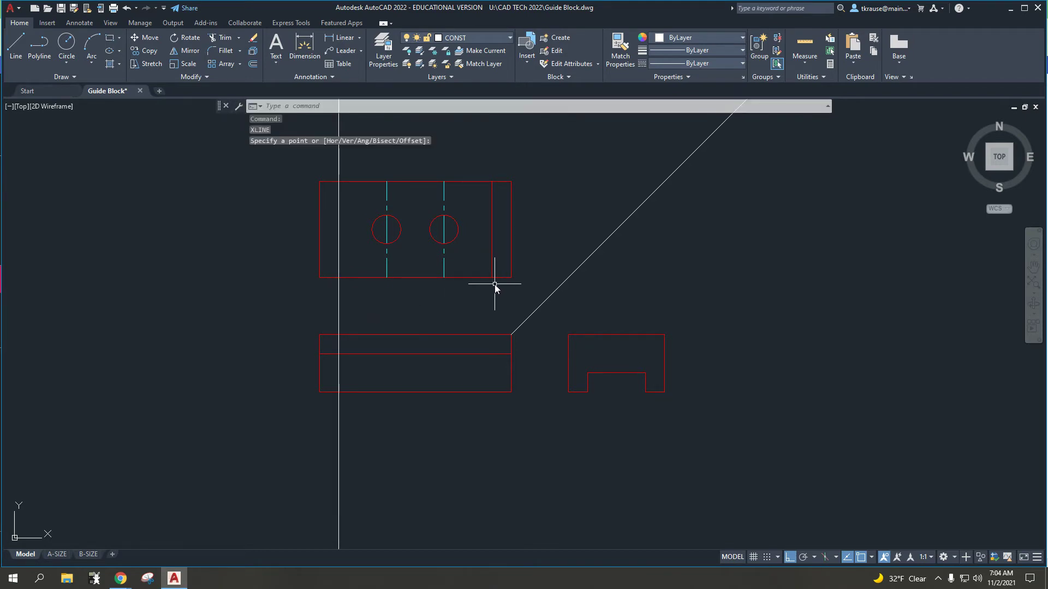
{"action": "left_click", "coordinate": [491, 280]}
{"action": "left_click", "coordinate": [491, 292]}
{"action": "key", "text": "Escape"}
{"action": "key", "text": "Escape"}
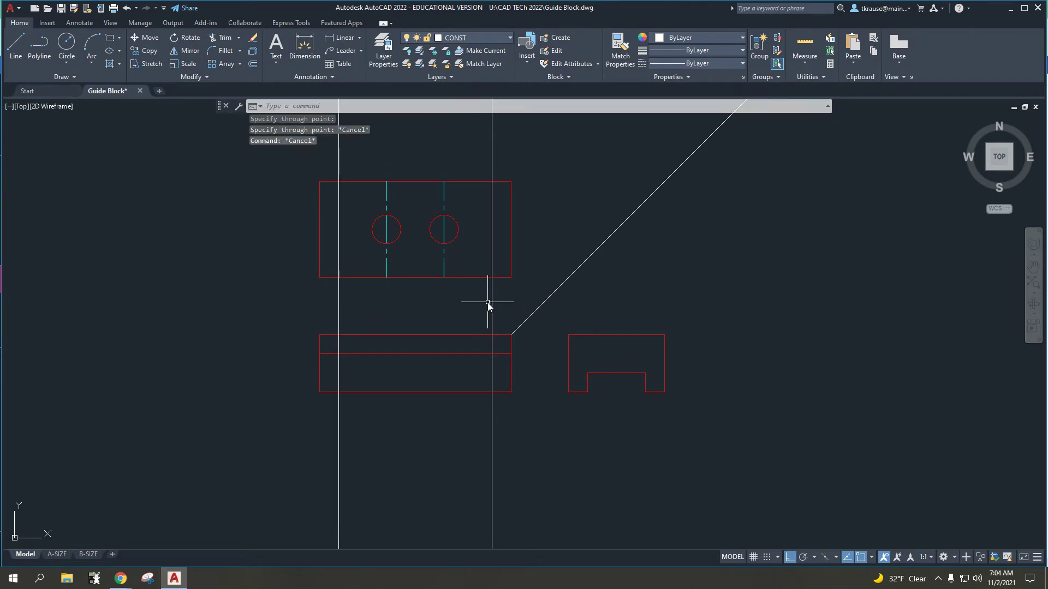
Trim the front view's top edge between the construction lines and the offset line outside them
{"action": "type", "text": "trim"}
{"action": "key", "text": "Return"}
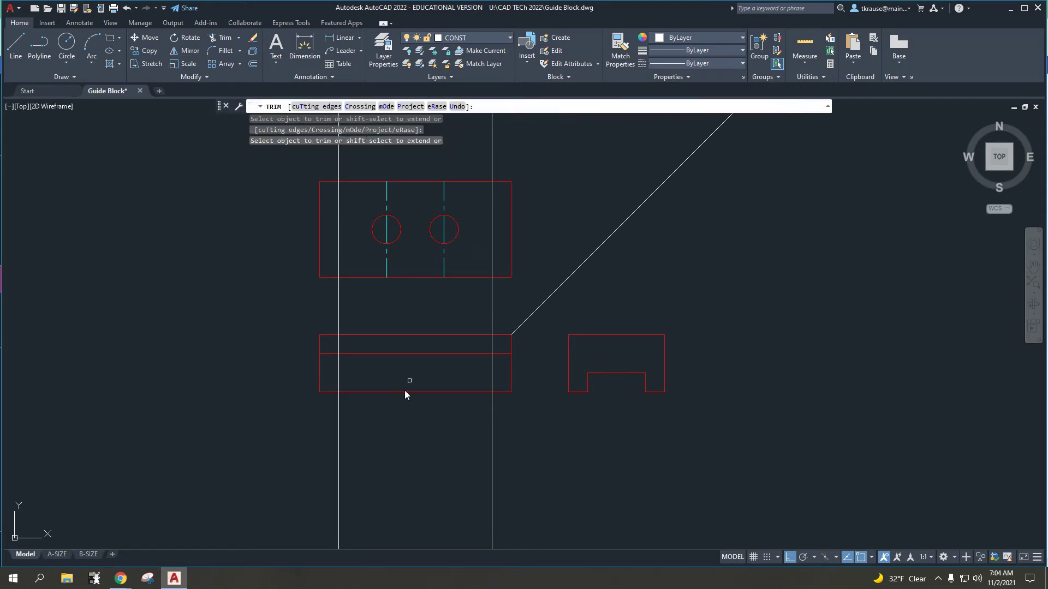
{"action": "left_click", "coordinate": [330, 353]}
{"action": "left_click", "coordinate": [375, 334]}
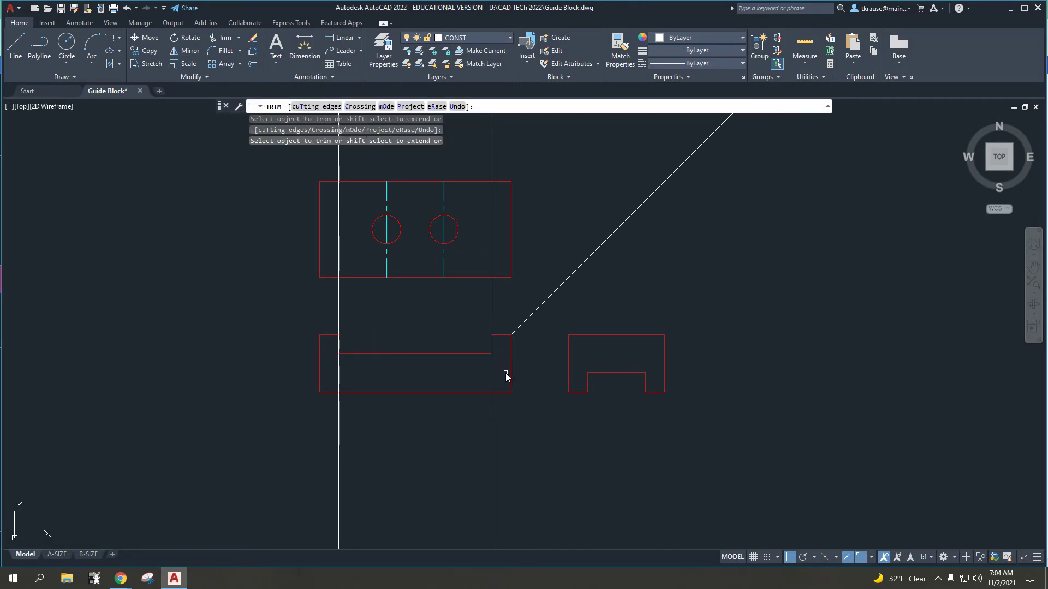
{"action": "key", "text": "Escape"}
Erase the two vertical construction lines crossing the top and front views
{"action": "left_click", "coordinate": [533, 467]}
{"action": "left_click", "coordinate": [234, 468]}
{"action": "key", "text": "Delete"}
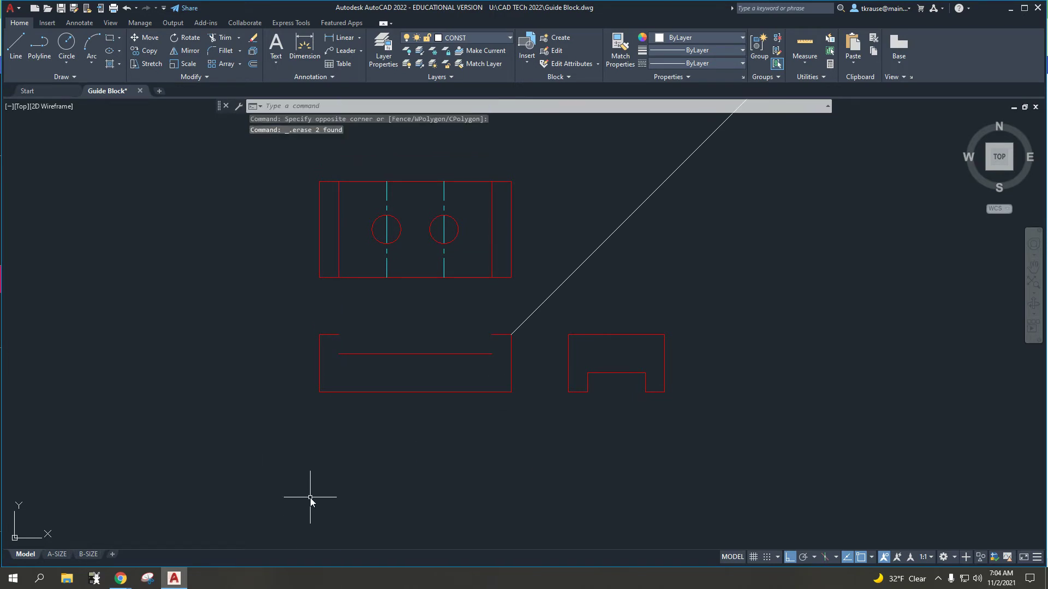
{"action": "type", "text": "l"}
{"action": "key", "text": "Return"}
{"action": "key", "text": "Escape"}
{"action": "key", "text": "Escape"}
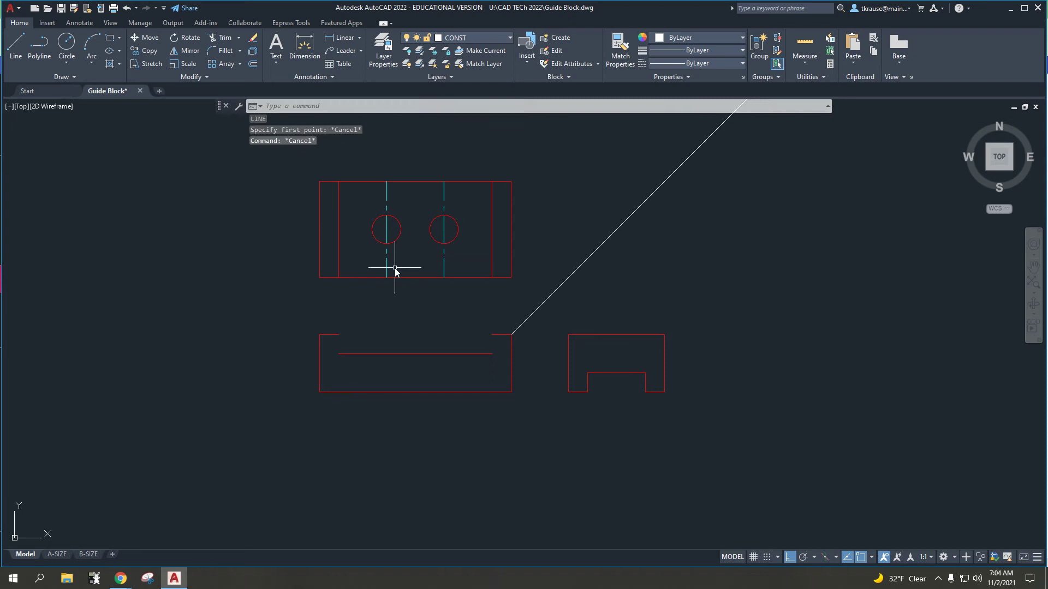
Make OBJ the current layer
{"action": "left_click", "coordinate": [483, 39]}
{"action": "left_click", "coordinate": [453, 155]}
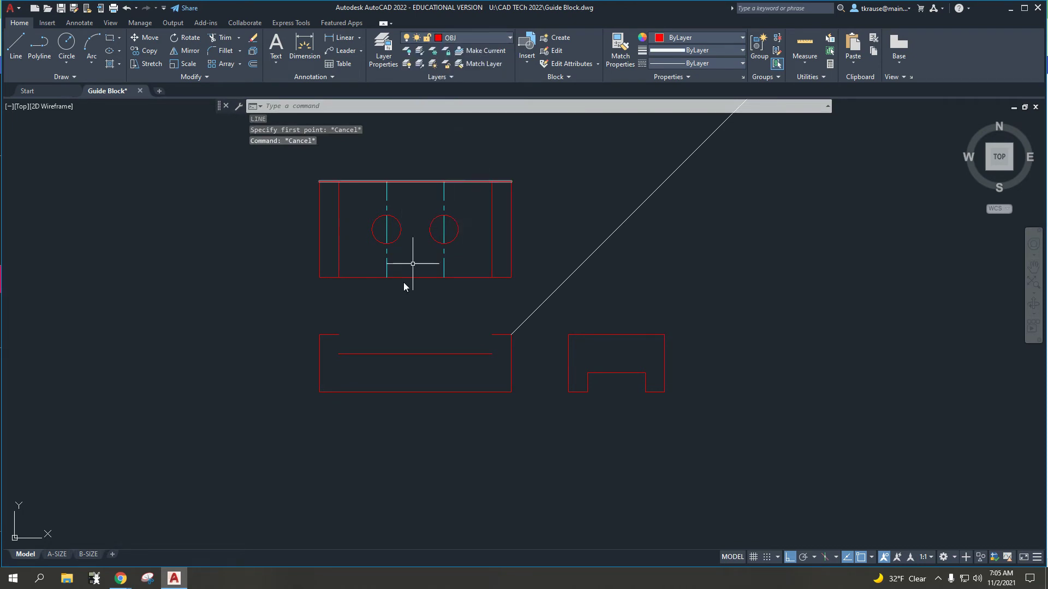
{"action": "key", "text": "Escape"}
{"action": "key", "text": "Escape"}
Draw the recess's two vertical side edges in the front view, joining the upper edges to the recess floor
{"action": "type", "text": "l"}
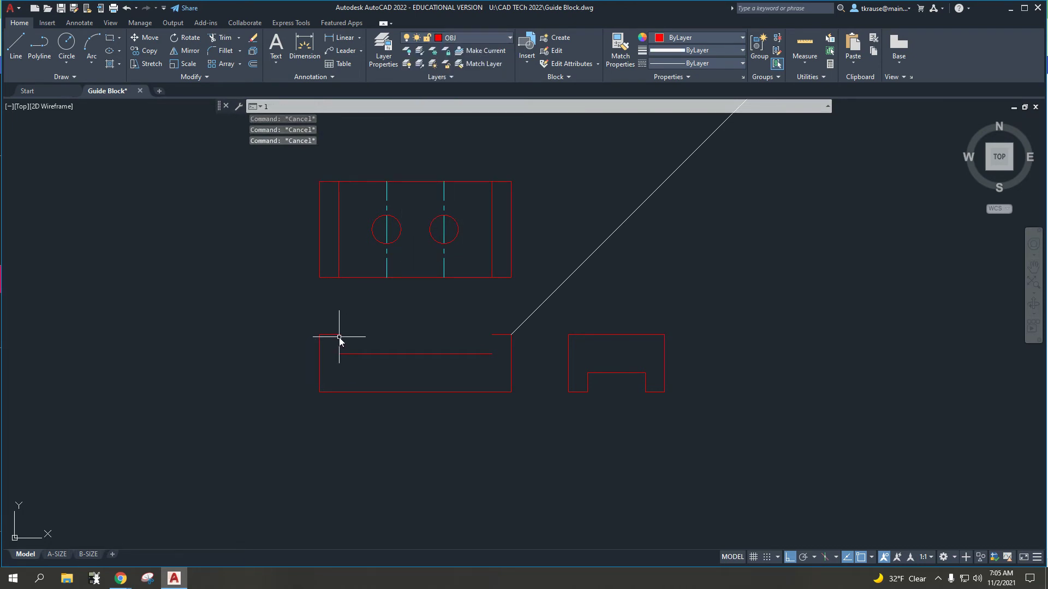
{"action": "key", "text": "Return"}
{"action": "left_click", "coordinate": [338, 335]}
{"action": "left_click", "coordinate": [339, 353]}
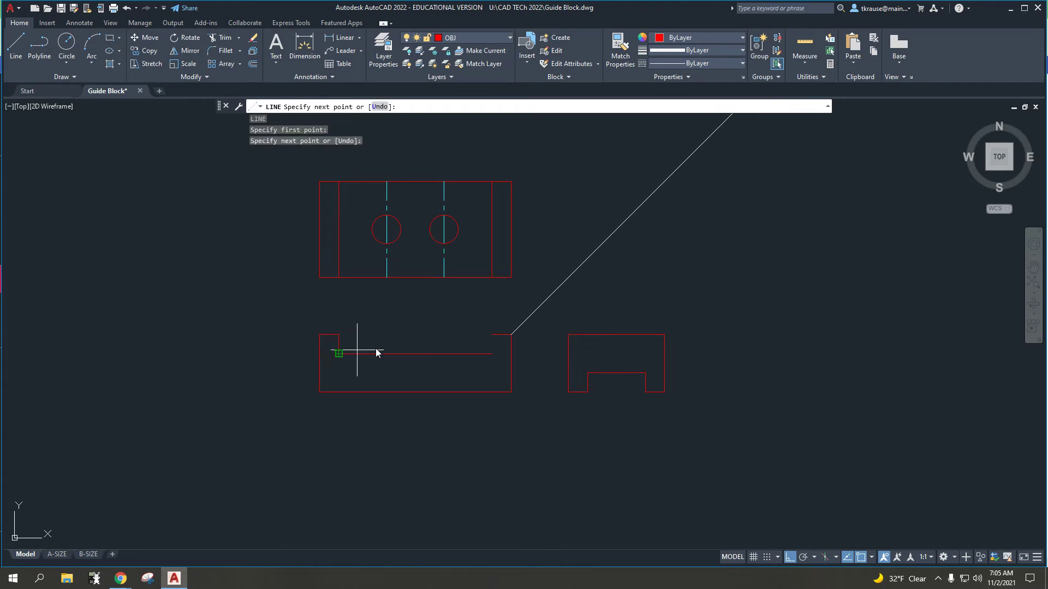
{"action": "key", "text": "Return"}
{"action": "key", "text": "Return"}
{"action": "left_click", "coordinate": [491, 354]}
{"action": "left_click", "coordinate": [492, 353]}
{"action": "key", "text": "Escape"}
{"action": "key", "text": "Escape"}
Draw a horizontal construction line through the front view's recess floor, projecting it across the side view
{"action": "type", "text": "xl"}
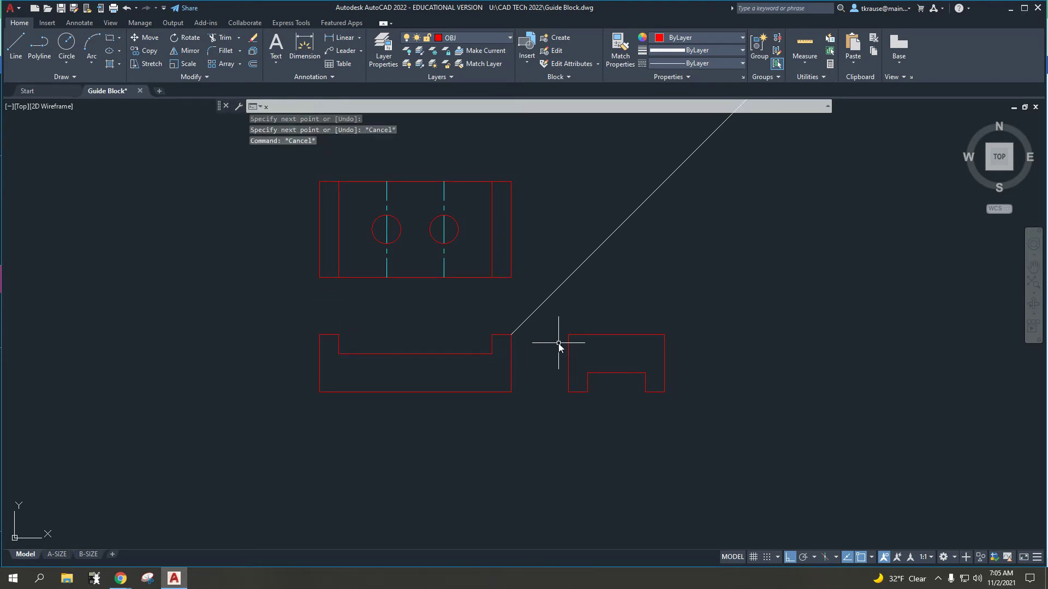
{"action": "key", "text": "Return"}
{"action": "left_click", "coordinate": [494, 356]}
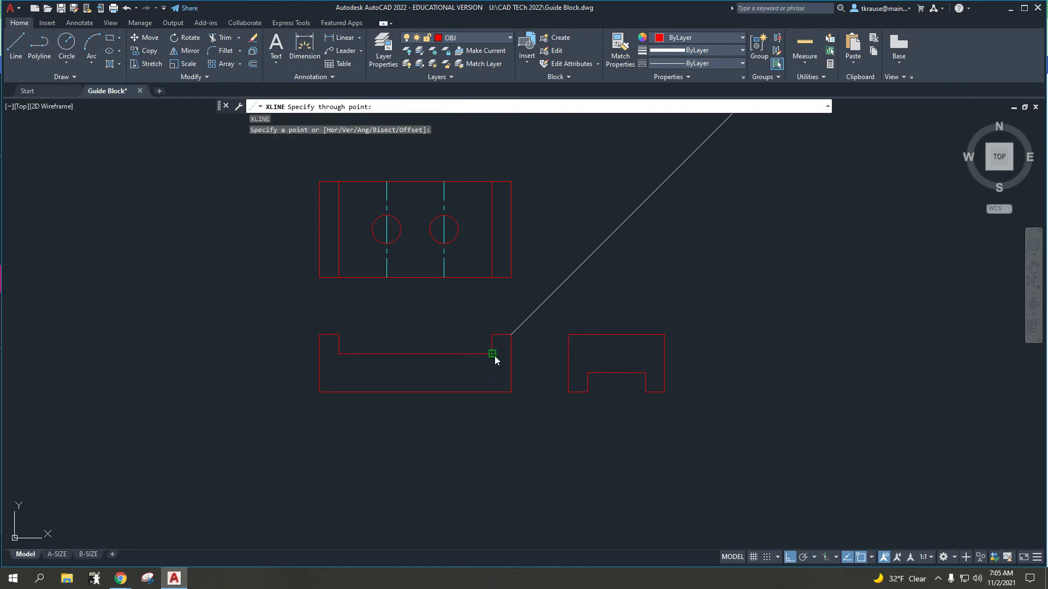
{"action": "left_click", "coordinate": [540, 352]}
{"action": "key", "text": "Escape"}
{"action": "key", "text": "Escape"}
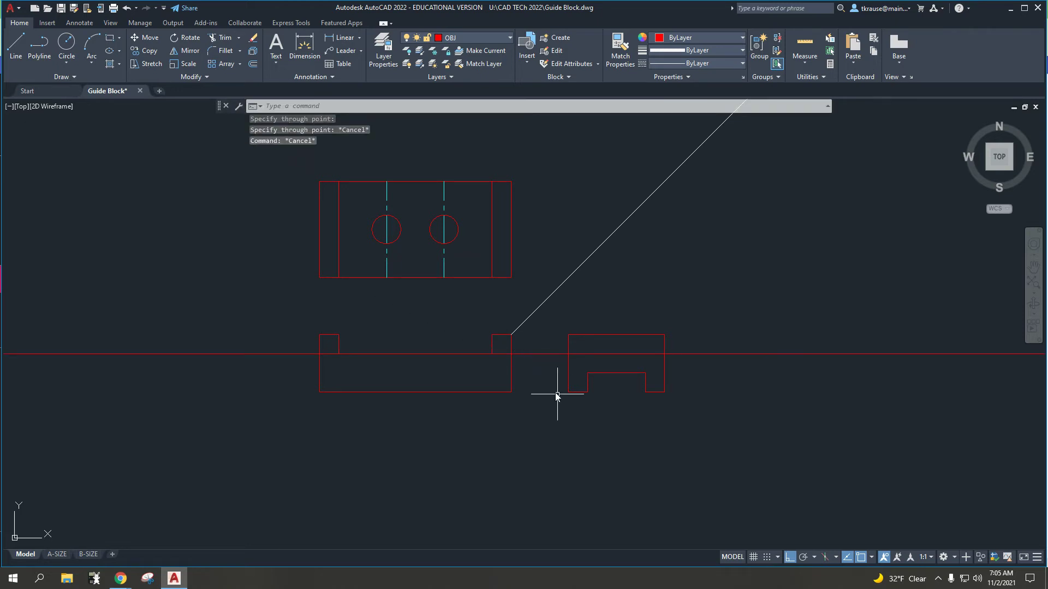
Trim the projected recess line to the side view's outline and erase its leftover piece across the front view
{"action": "type", "text": "trim"}
{"action": "key", "text": "Return"}
{"action": "left_click", "coordinate": [548, 353]}
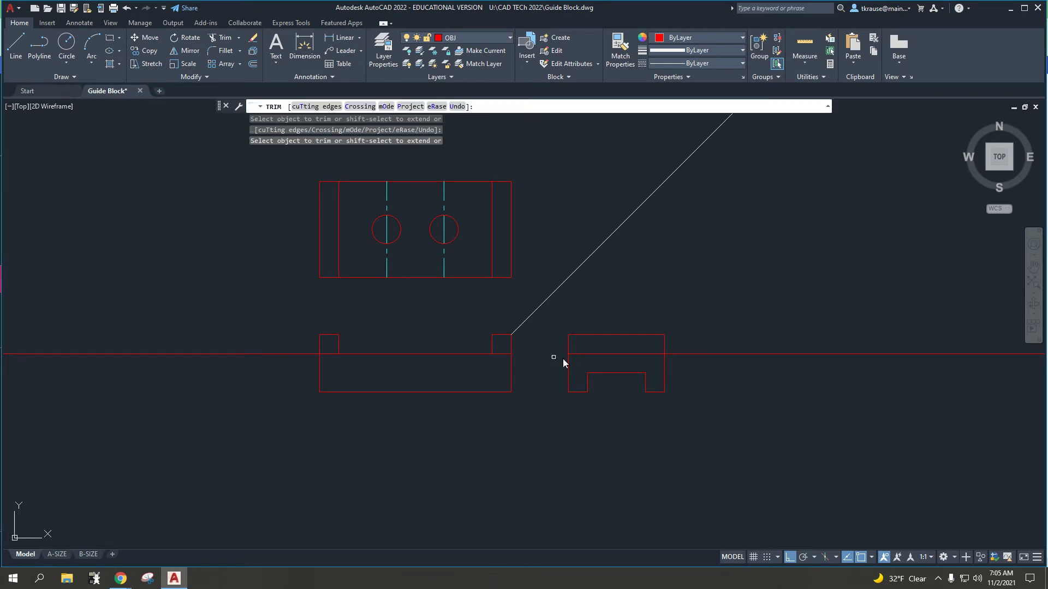
{"action": "left_click", "coordinate": [697, 354]}
{"action": "key", "text": "Return"}
{"action": "left_click", "coordinate": [267, 361]}
{"action": "left_click", "coordinate": [209, 337]}
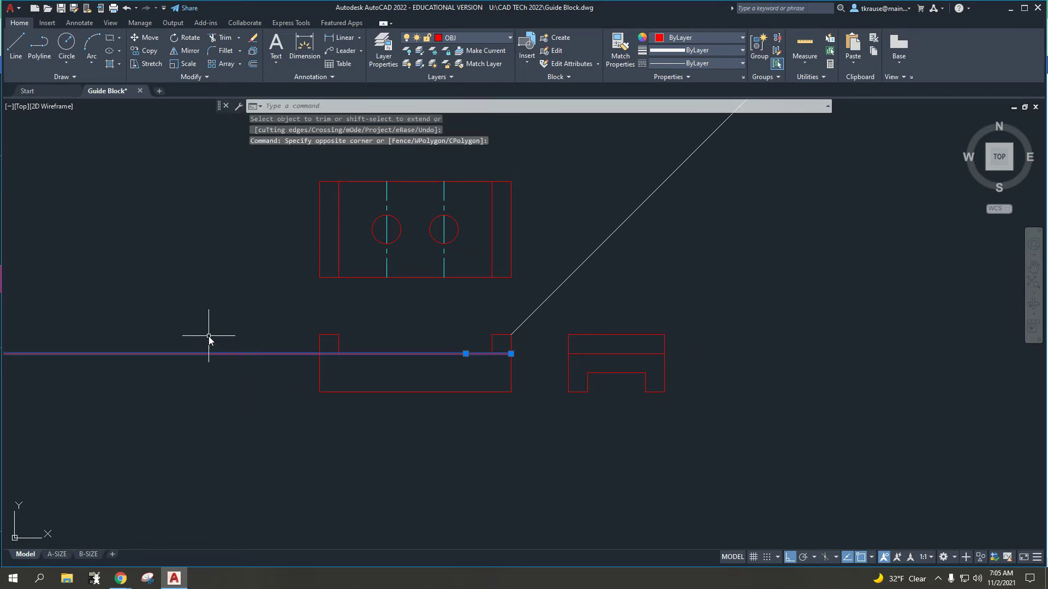
{"action": "key", "text": "Delete"}
Move the side view's recess floor line to the HID layer
{"action": "left_click", "coordinate": [629, 363]}
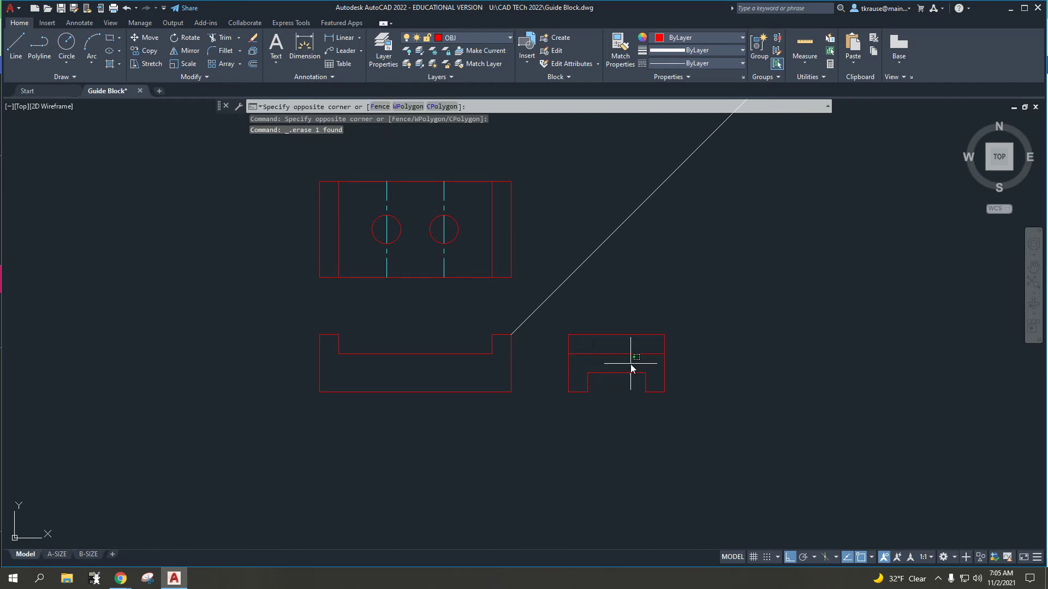
{"action": "left_click", "coordinate": [613, 350]}
{"action": "left_click", "coordinate": [480, 37]}
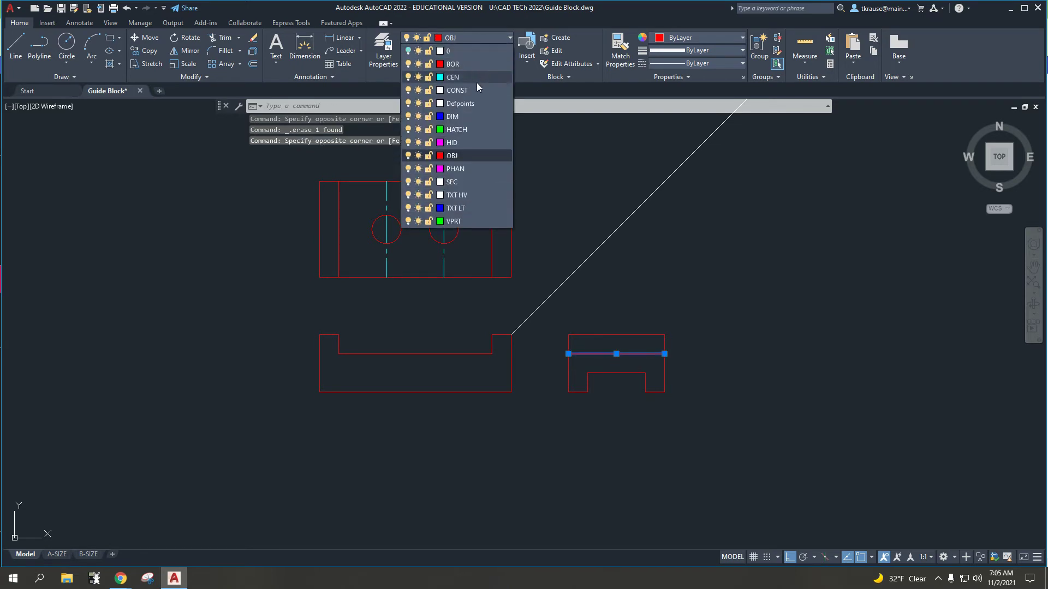
{"action": "left_click", "coordinate": [468, 143]}
{"action": "key", "text": "Escape"}
{"action": "key", "text": "Escape"}
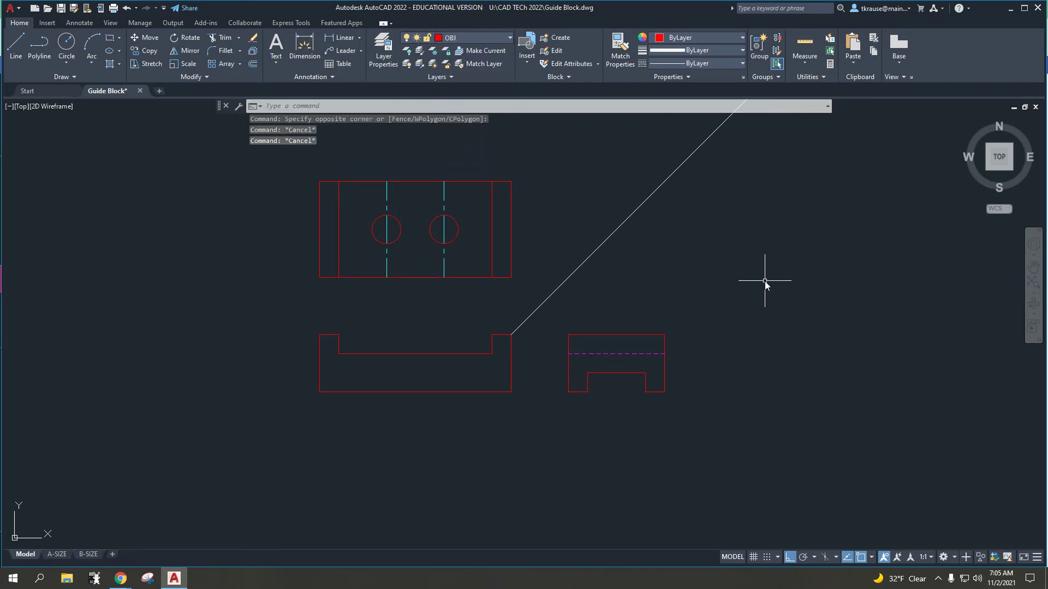
Make CONST the current layer and draw vertical construction lines through the side view slot's two upper corners, crossing the miter line
{"action": "left_click", "coordinate": [479, 37]}
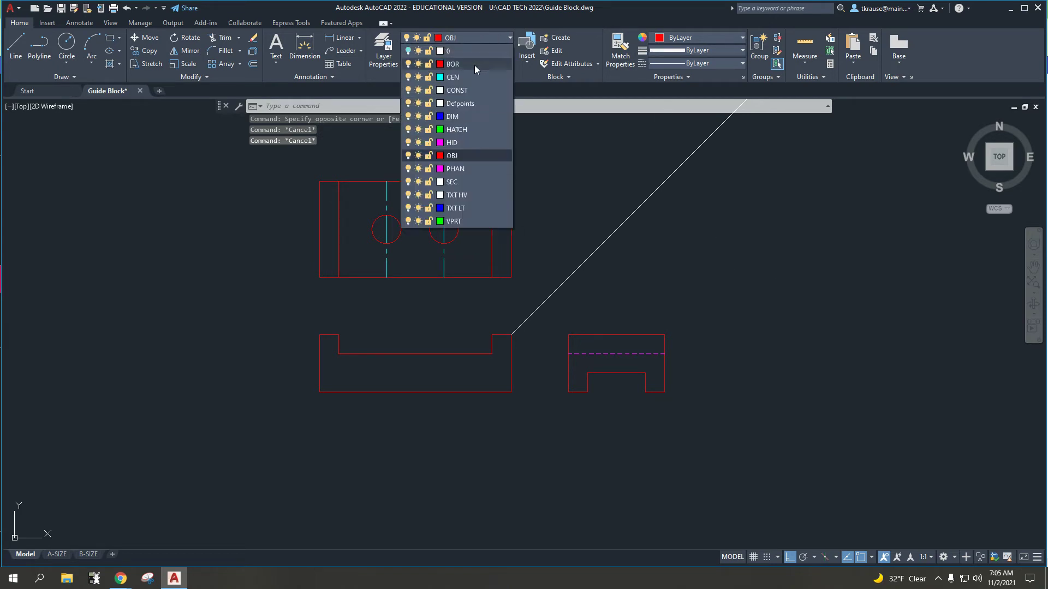
{"action": "left_click", "coordinate": [454, 90]}
{"action": "key", "text": "Escape"}
{"action": "type", "text": "x1"}
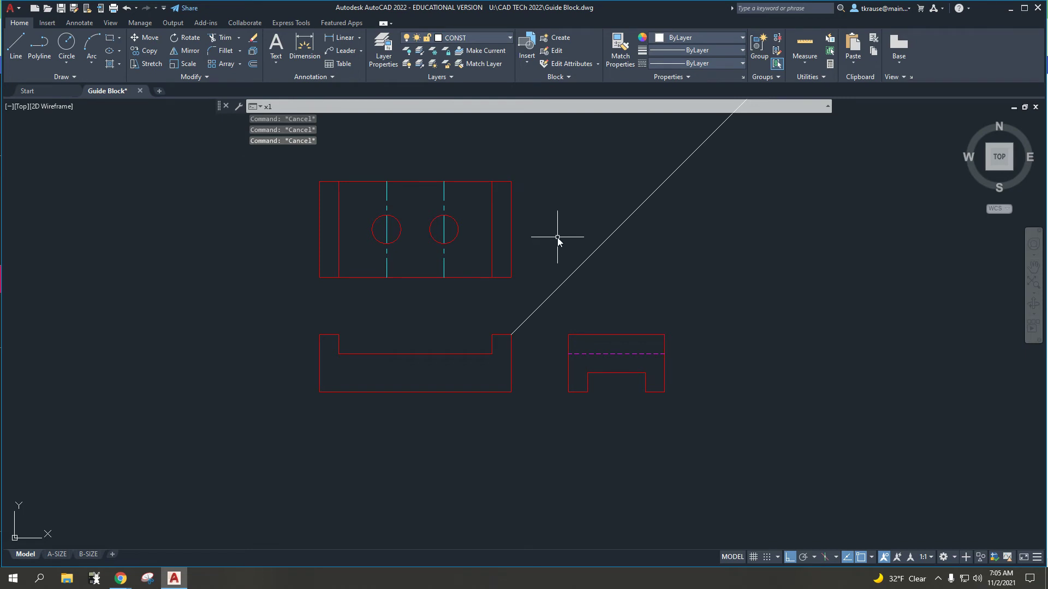
{"action": "type", "text": "l"}
{"action": "key", "text": "Return"}
{"action": "left_click", "coordinate": [587, 373]}
{"action": "left_click", "coordinate": [612, 300]}
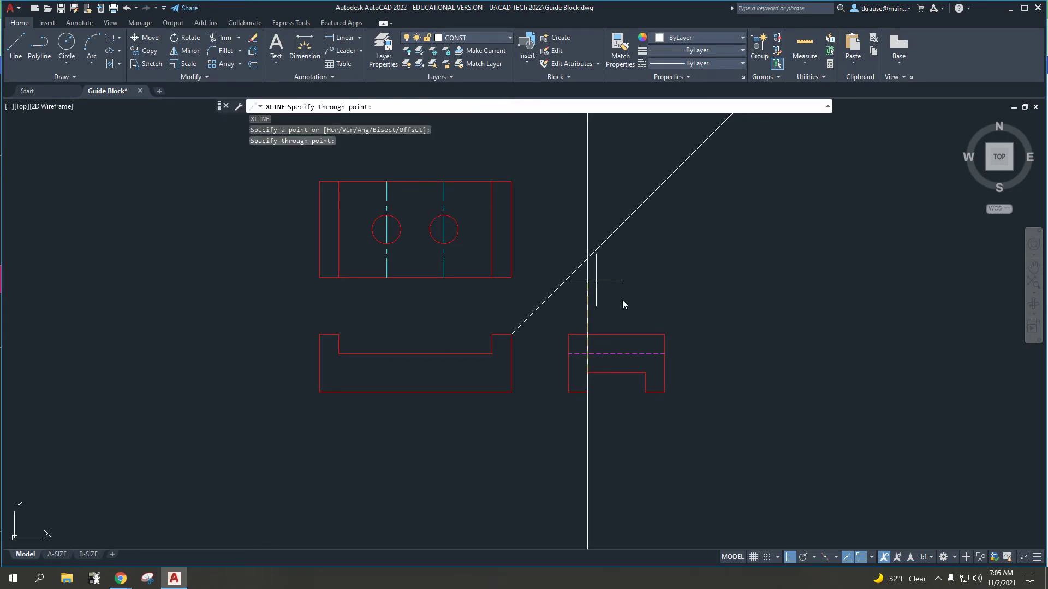
{"action": "key", "text": "Return"}
{"action": "key", "text": "Return"}
{"action": "left_click", "coordinate": [650, 373]}
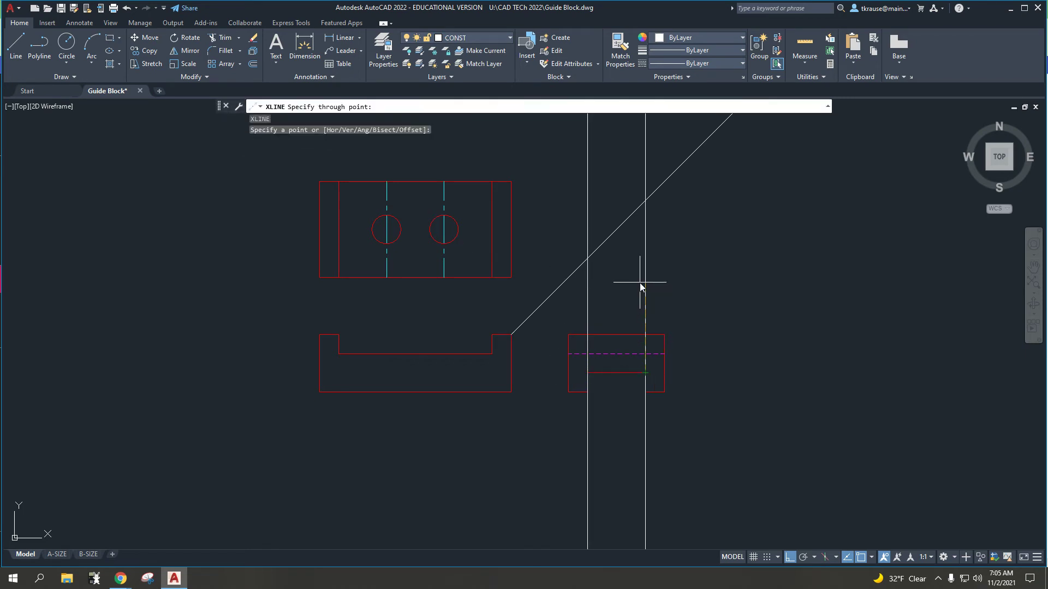
{"action": "left_click", "coordinate": [644, 285]}
{"action": "key", "text": "Return"}
Draw horizontal construction lines across the top view from the two points where the slot's vertical projection lines meet the miter line
{"action": "key", "text": "Return"}
{"action": "left_click", "coordinate": [645, 200]}
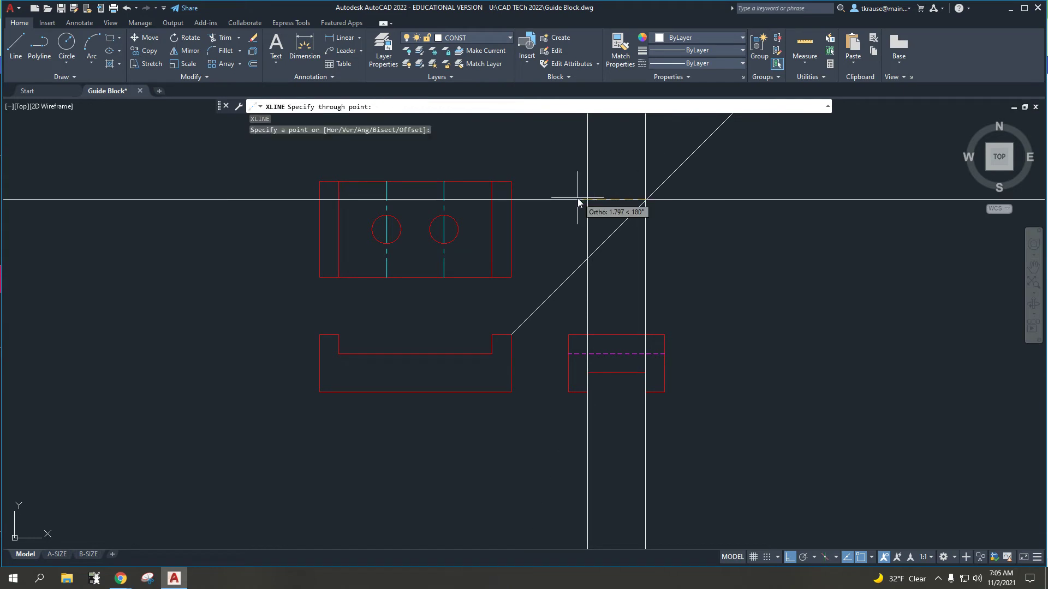
{"action": "left_click", "coordinate": [542, 199]}
{"action": "key", "text": "Return"}
{"action": "key", "text": "Return"}
{"action": "left_click", "coordinate": [587, 259]}
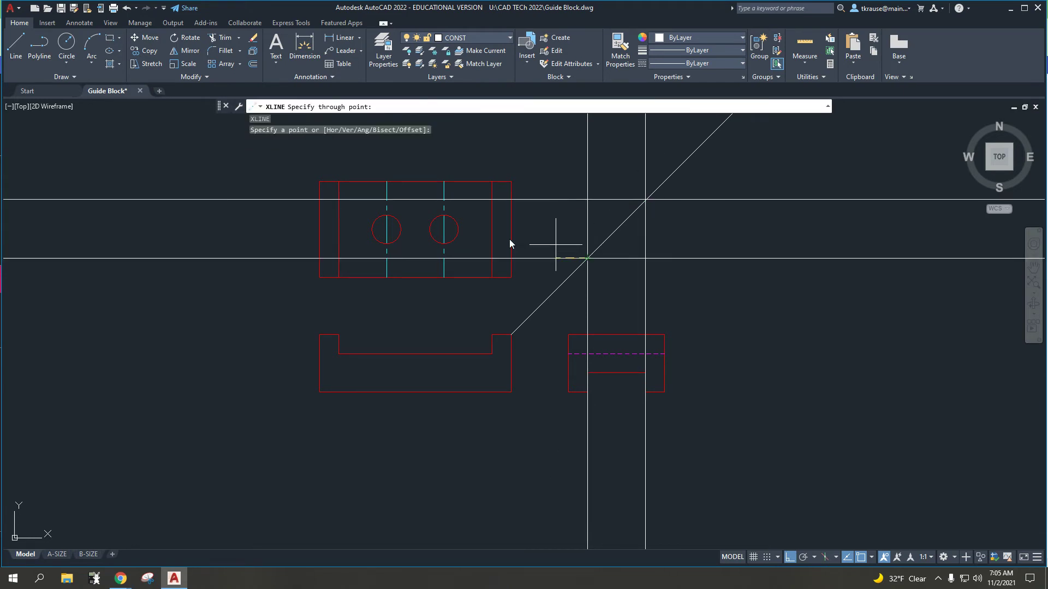
{"action": "left_click", "coordinate": [192, 232]}
{"action": "key", "text": "Return"}
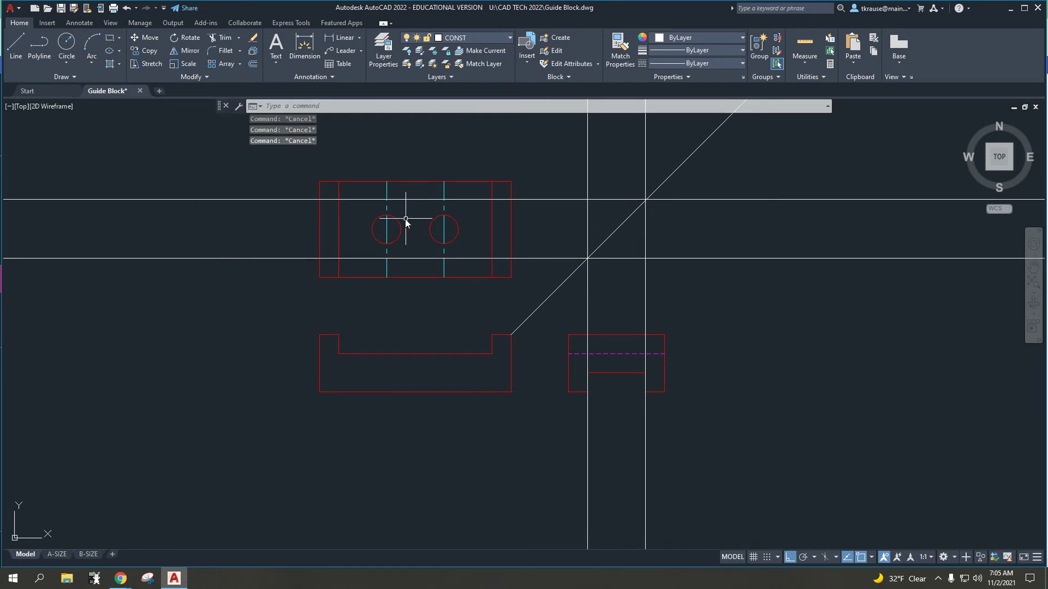
Trim the two horizontal construction lines to the top view's outer vertical edges
{"action": "type", "text": "trim"}
{"action": "key", "text": "Return"}
{"action": "mouse_move", "coordinate": [505, 224]}
{"action": "left_mouse_down"}
{"action": "mouse_move", "coordinate": [555, 280]}
{"action": "mouse_move", "coordinate": [528, 172]}
{"action": "left_mouse_up"}
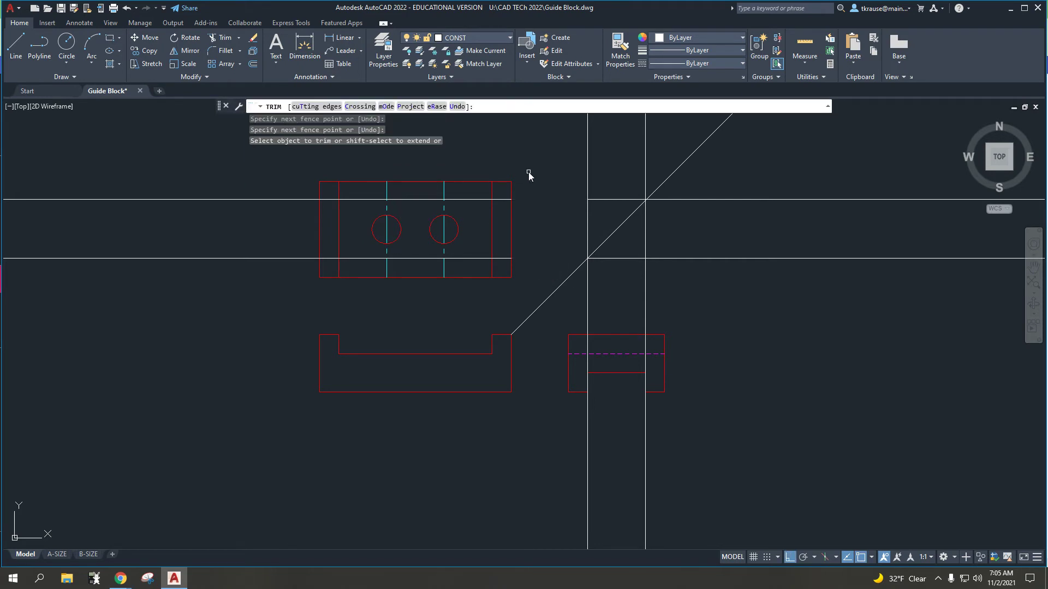
{"action": "left_click_drag", "start_coordinate": [295, 293], "coordinate": [254, 168]}
{"action": "key", "text": "Escape"}
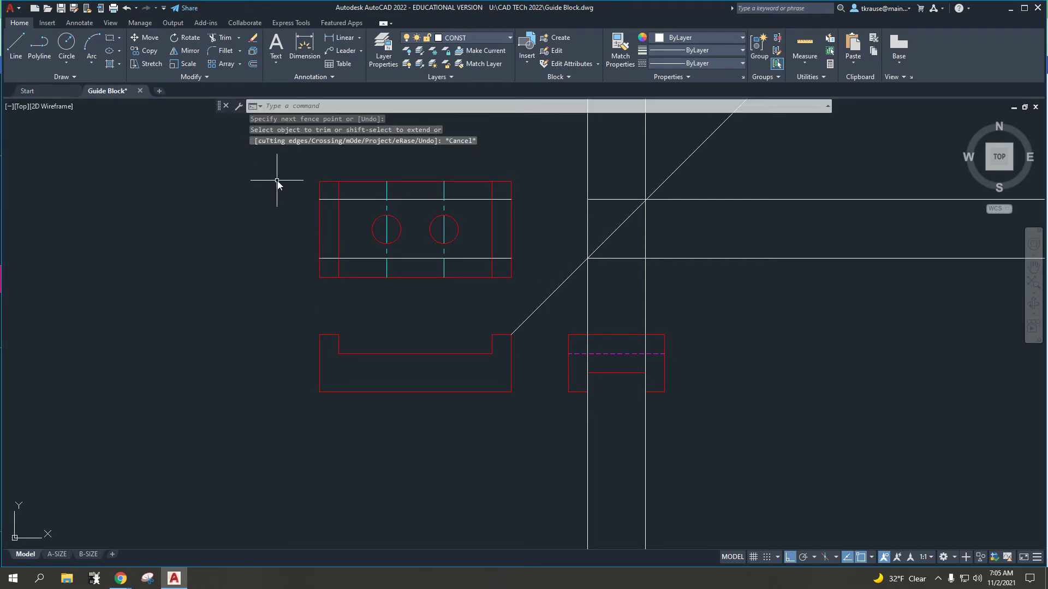
Move the top view's two horizontal slot lines to the HID layer
{"action": "left_click", "coordinate": [362, 264]}
{"action": "left_click", "coordinate": [346, 197]}
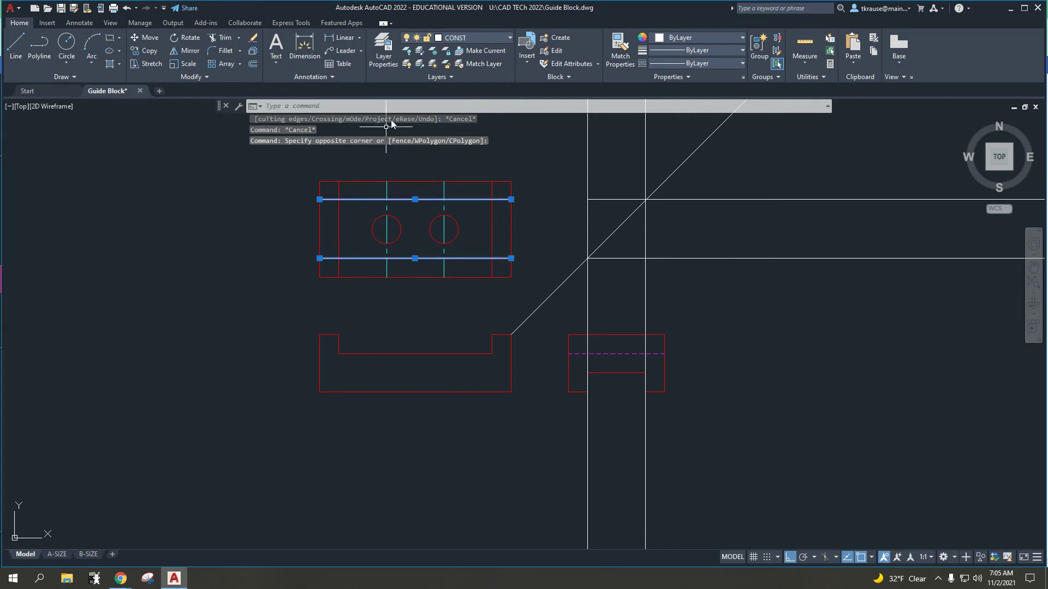
{"action": "left_click", "coordinate": [457, 38]}
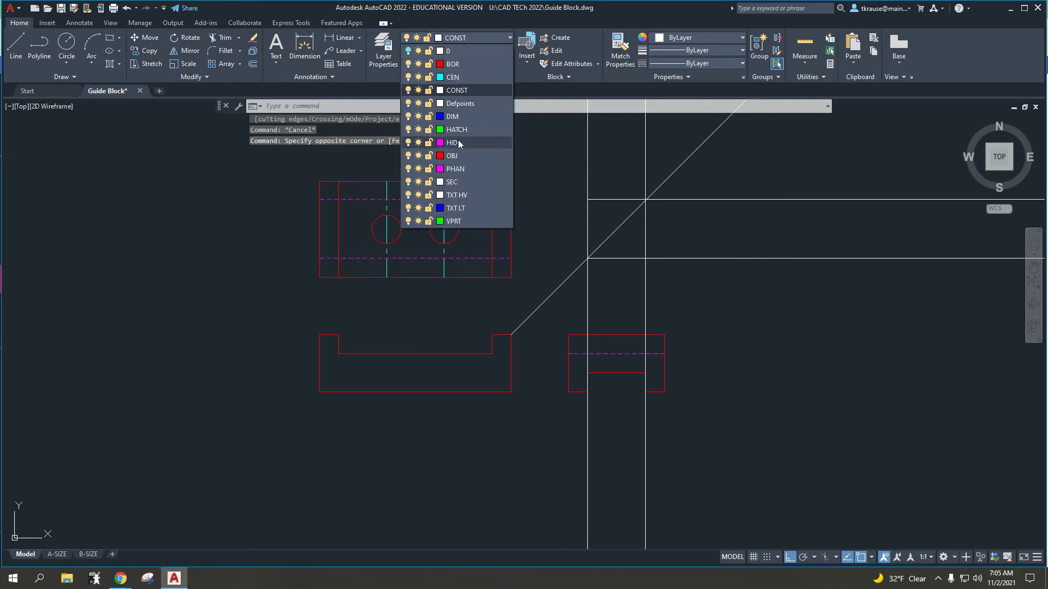
{"action": "left_click", "coordinate": [457, 140]}
{"action": "key", "text": "Escape"}
{"action": "key", "text": "Escape"}
Erase the leftover horizontal construction lines beyond the top view and the two vertical ones through the side view
{"action": "left_click", "coordinate": [791, 308]}
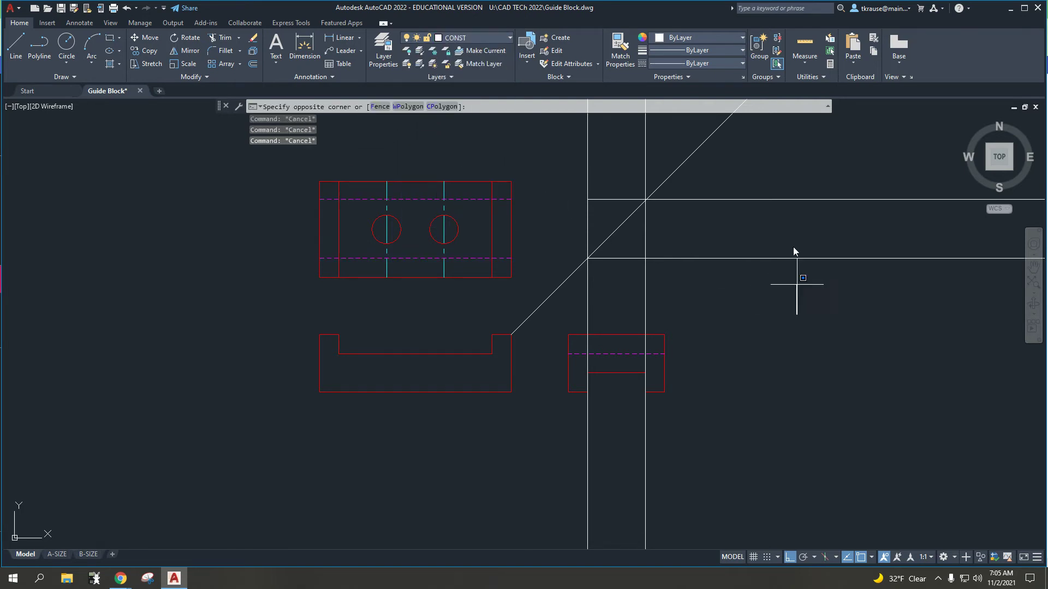
{"action": "left_click", "coordinate": [778, 157]}
{"action": "key", "text": "Delete"}
{"action": "left_click", "coordinate": [644, 304]}
{"action": "left_click", "coordinate": [572, 304]}
{"action": "key", "text": "Delete"}
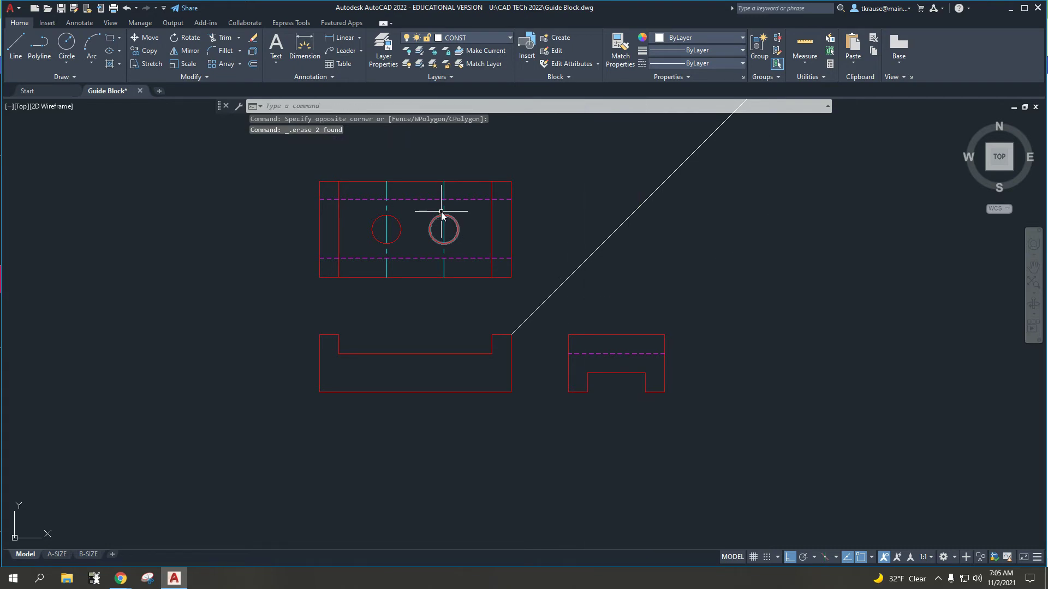
{"action": "left_click", "coordinate": [457, 251]}
{"action": "left_click", "coordinate": [377, 254]}
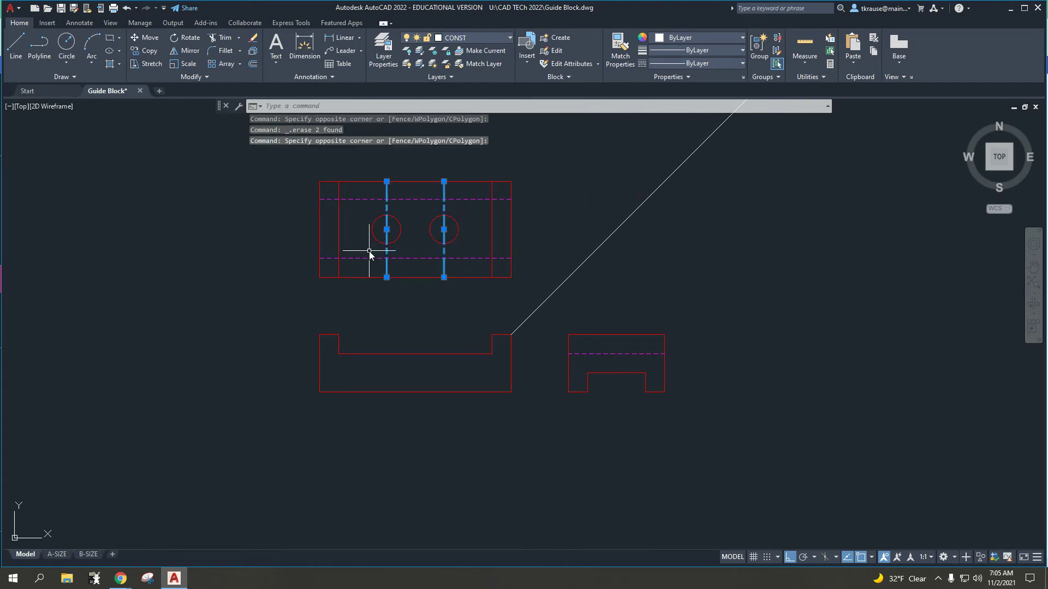
{"action": "key", "text": "Escape"}
{"action": "key", "text": "Escape"}
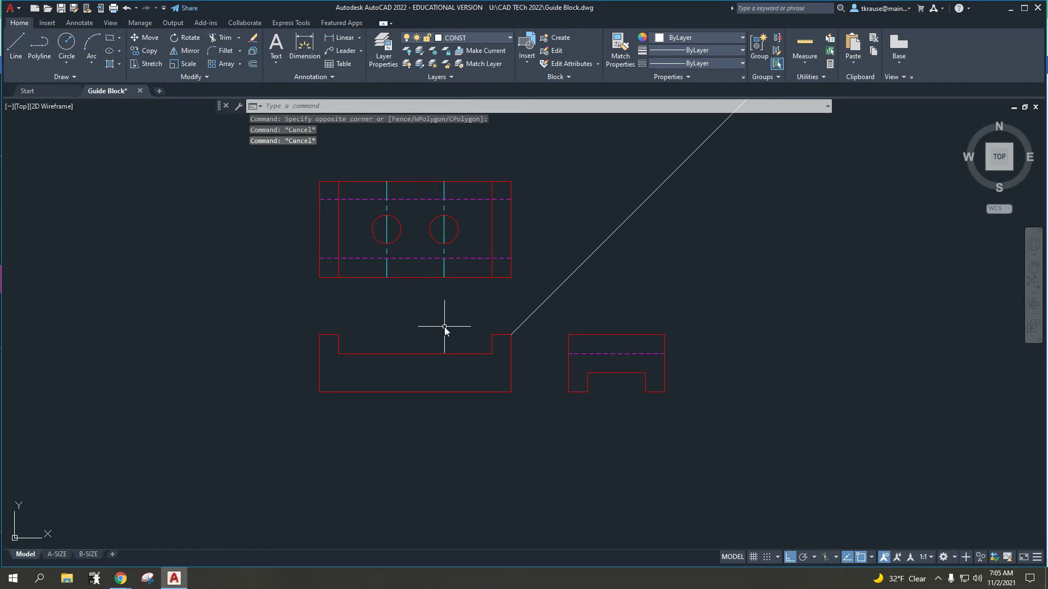
{"action": "type", "text": "xk1"}
{"action": "key", "text": "Return"}
{"action": "type", "text": "x"}
{"action": "key", "text": "Return"}
{"action": "key", "text": "Escape"}
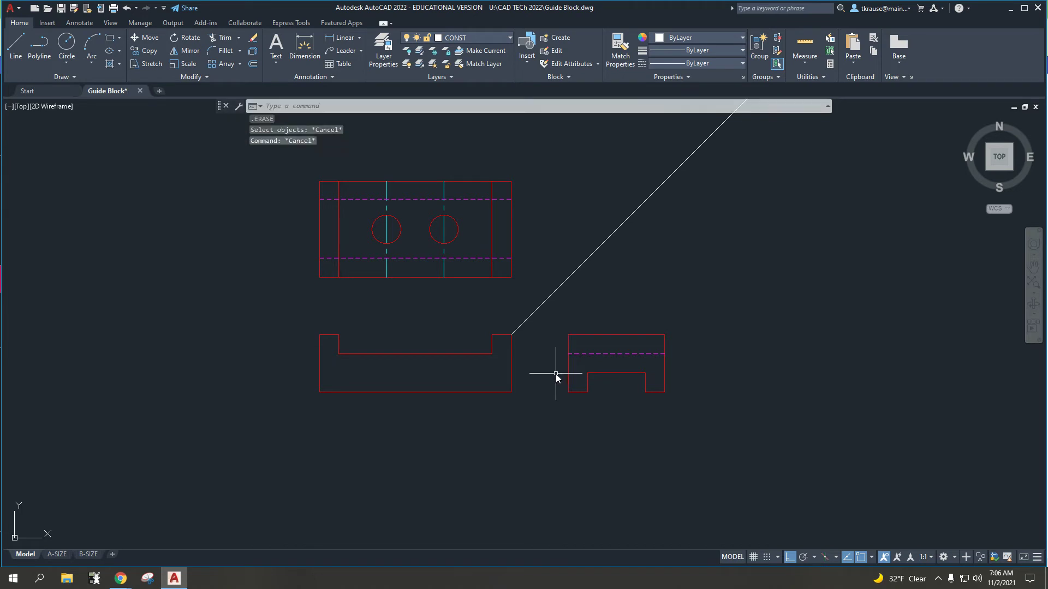
Draw a horizontal construction line through the side view slot's upper edge, projecting it across the front view
{"action": "type", "text": "xl"}
{"action": "key", "text": "Return"}
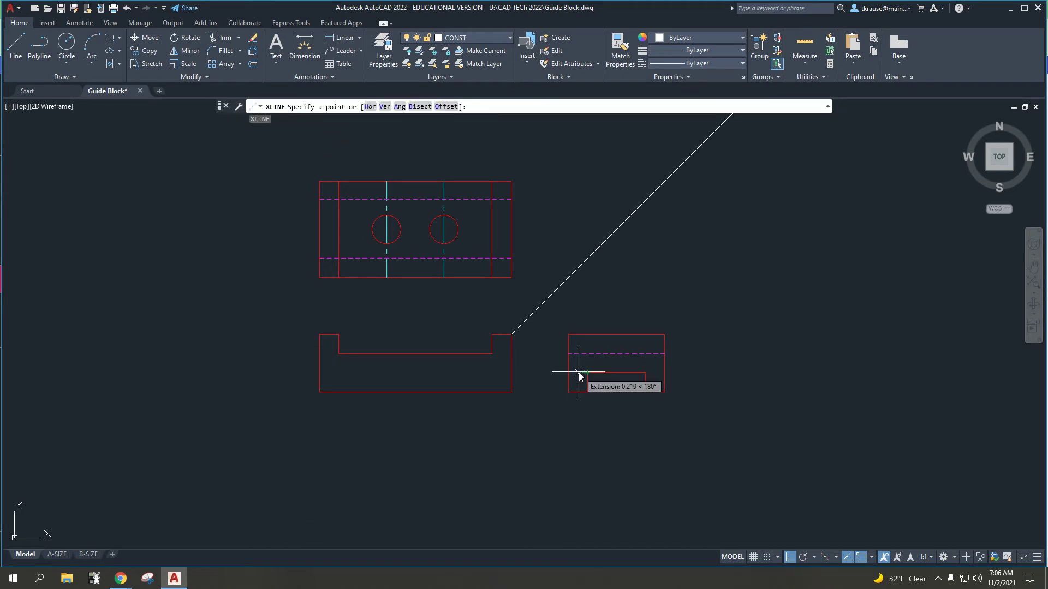
{"action": "left_click", "coordinate": [587, 373]}
{"action": "key", "text": "Return"}
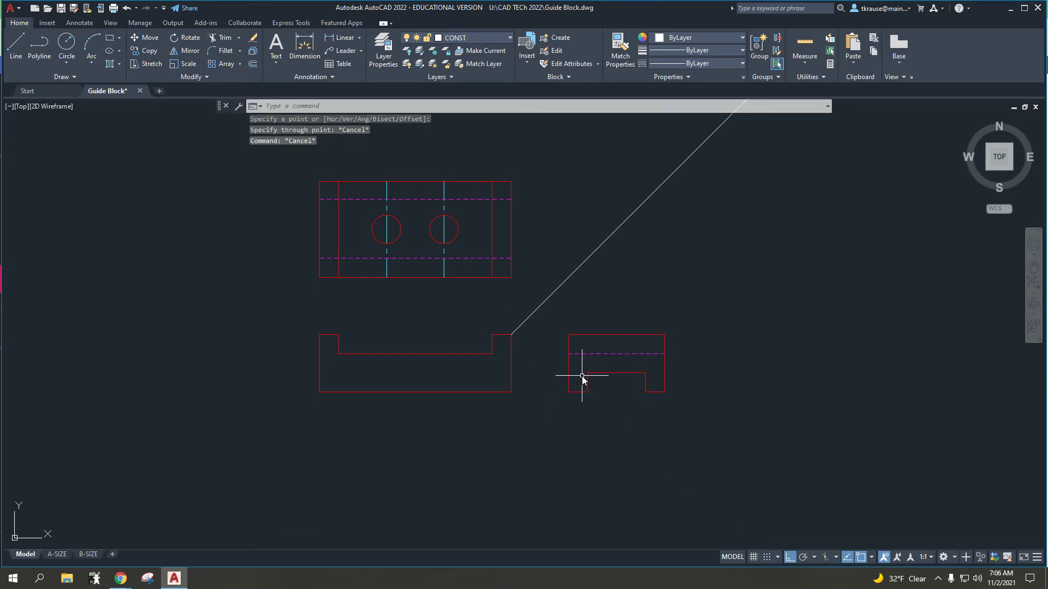
{"action": "key", "text": "Return"}
{"action": "left_click", "coordinate": [587, 374]}
{"action": "left_click", "coordinate": [315, 374]}
{"action": "key", "text": "Escape"}
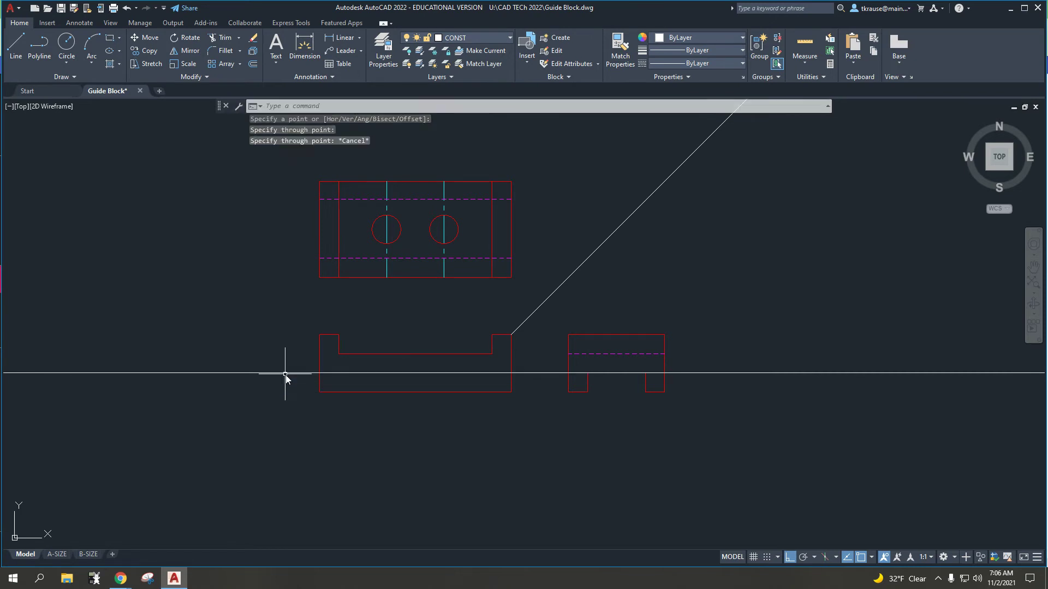
Trim the projected slot line to the front view's outline and erase its leftover piece across the side view
{"action": "type", "text": "trim"}
{"action": "left_click_drag", "start_coordinate": [239, 390], "coordinate": [230, 359]}
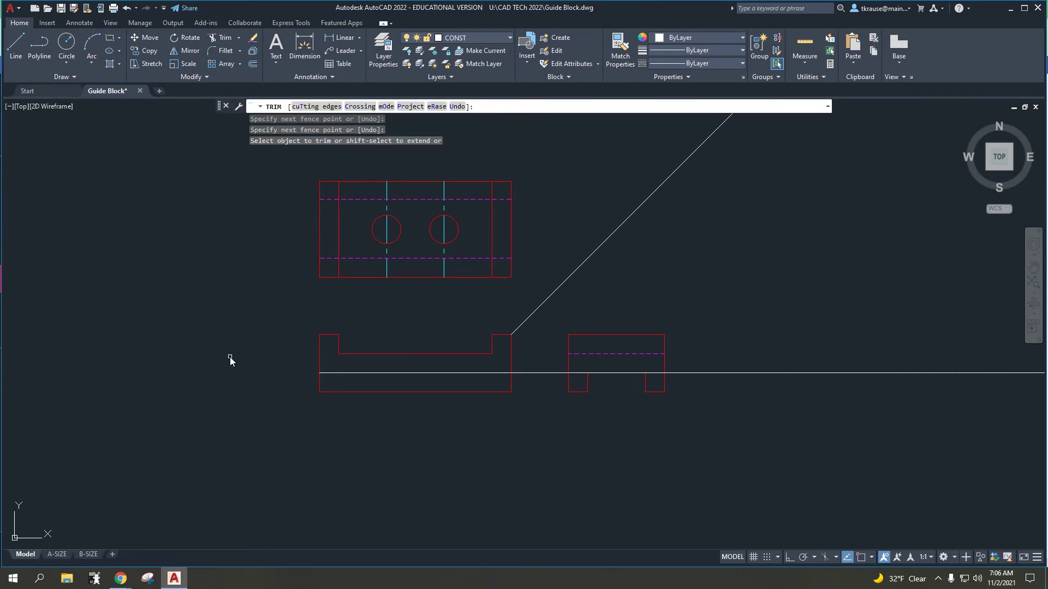
{"action": "left_click", "coordinate": [559, 388]}
{"action": "left_click", "coordinate": [537, 364]}
{"action": "key", "text": "Escape"}
{"action": "key", "text": "Escape"}
{"action": "key", "text": "Escape"}
{"action": "left_click", "coordinate": [762, 393]}
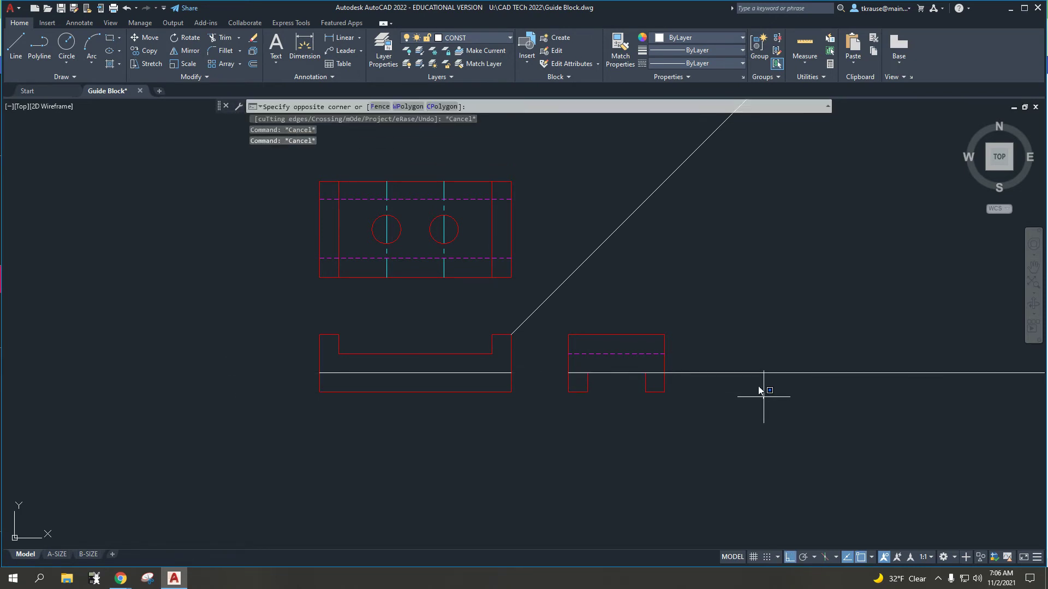
{"action": "left_click", "coordinate": [739, 353]}
{"action": "key", "text": "Delete"}
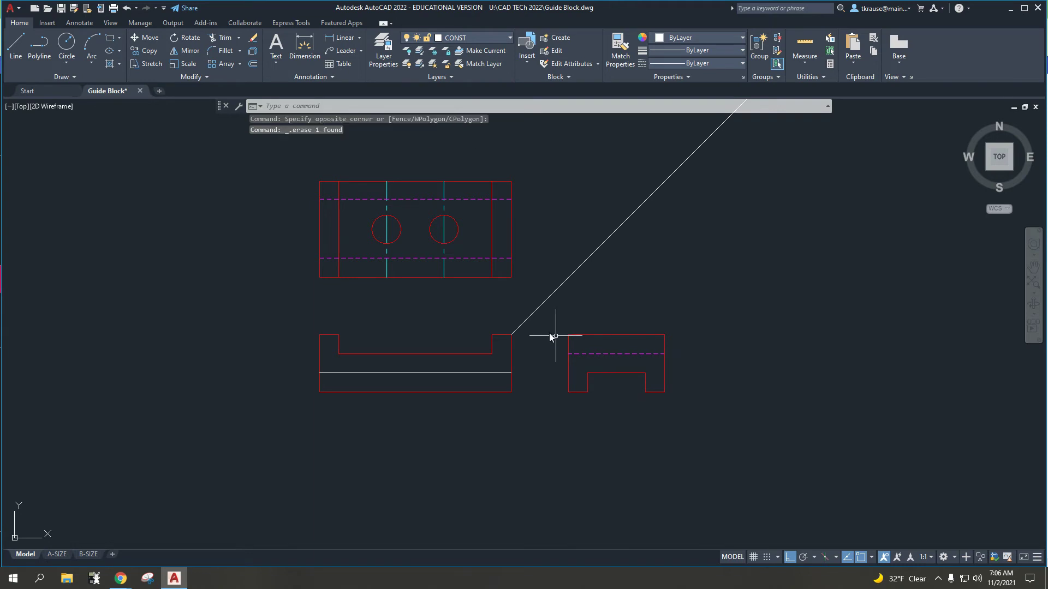
Move the front view's horizontal slot line to the HID layer and save the drawing
{"action": "left_click", "coordinate": [407, 373]}
{"action": "left_click", "coordinate": [460, 38]}
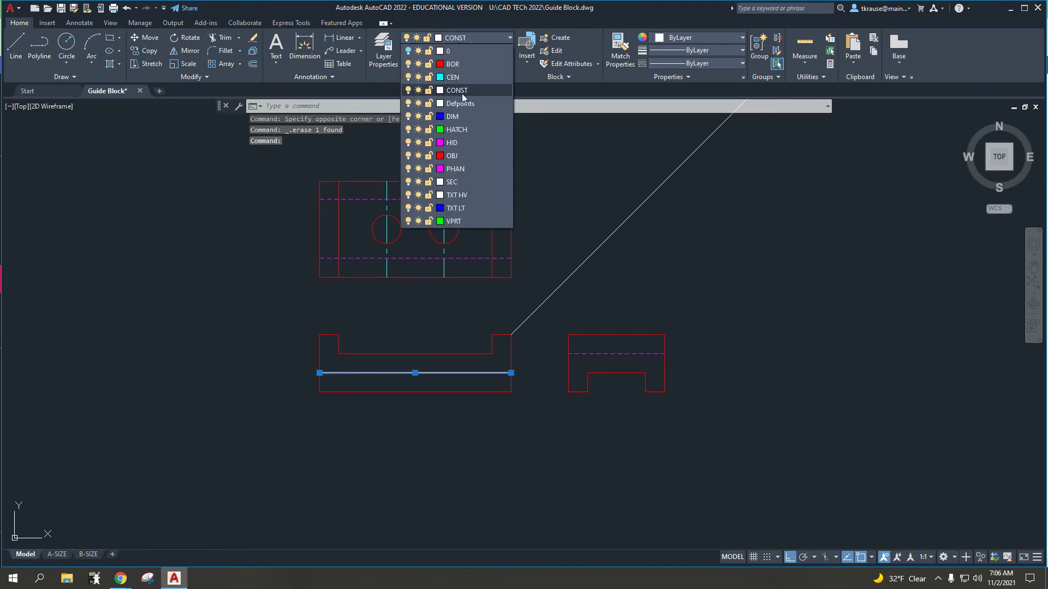
{"action": "left_click", "coordinate": [457, 138]}
{"action": "key", "text": "Escape"}
{"action": "key", "text": "Escape"}
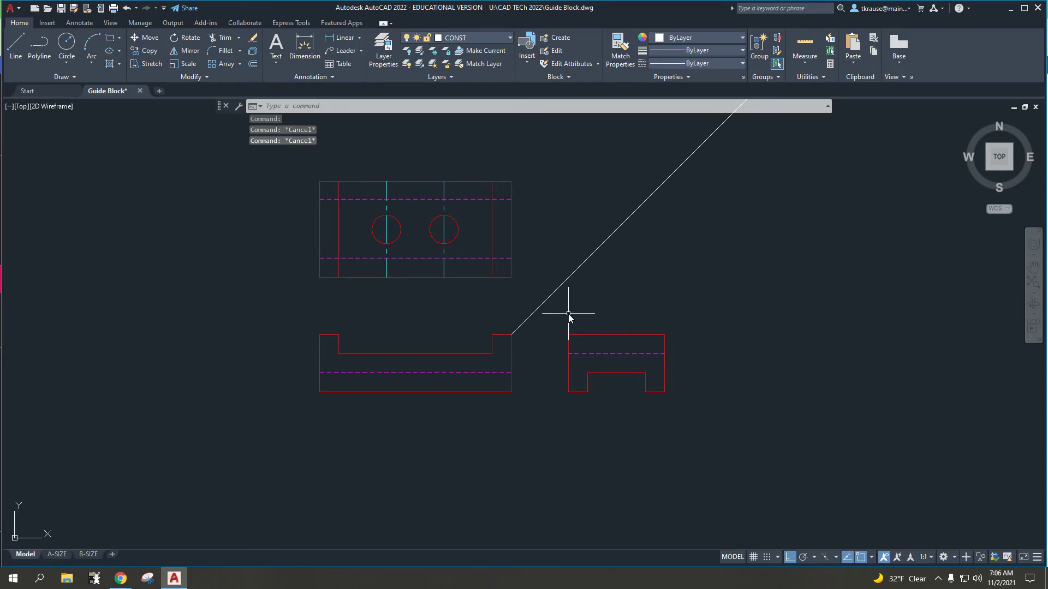
{"action": "key", "text": "ctrl+s"}
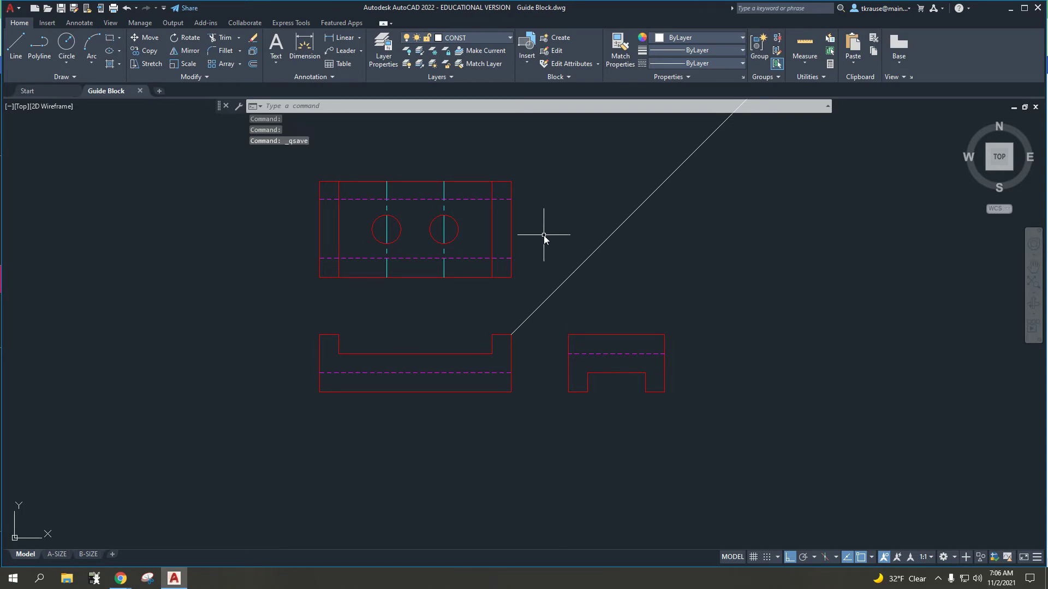
Erase the two vertical center lines running through the holes in the top view
{"action": "left_click", "coordinate": [455, 255]}
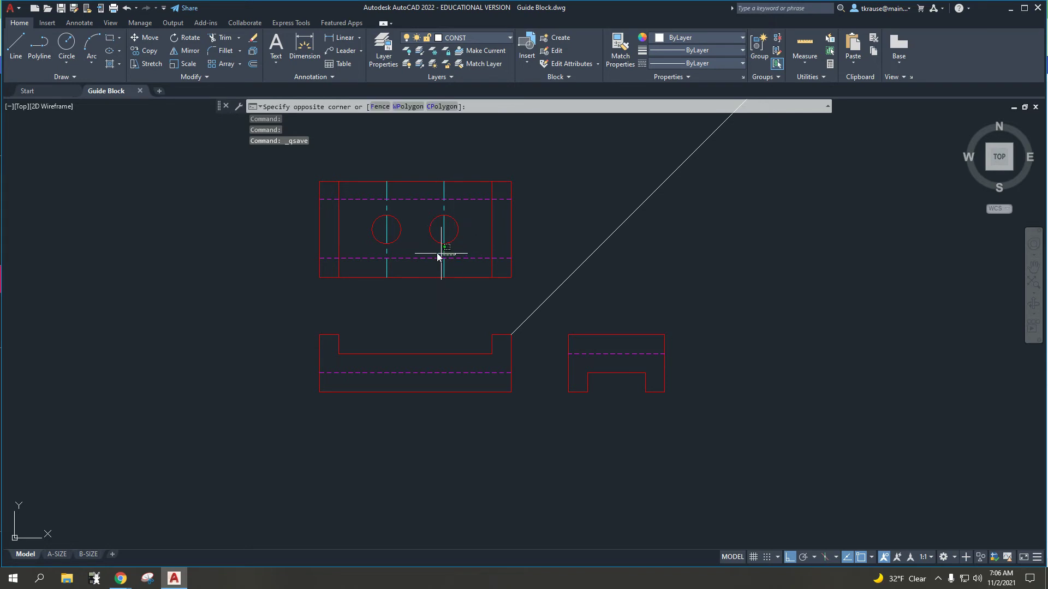
{"action": "left_click", "coordinate": [372, 256]}
{"action": "key", "text": "Delete"}
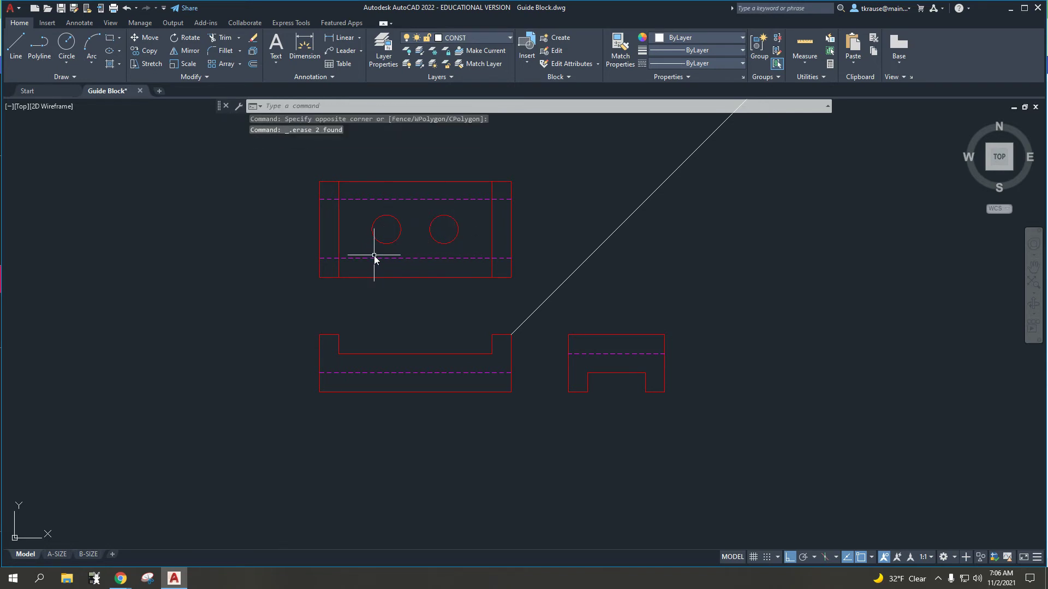
Make CEN the current layer and add center marks to both hole circles in the top view
{"action": "left_click", "coordinate": [472, 42]}
{"action": "left_click", "coordinate": [467, 78]}
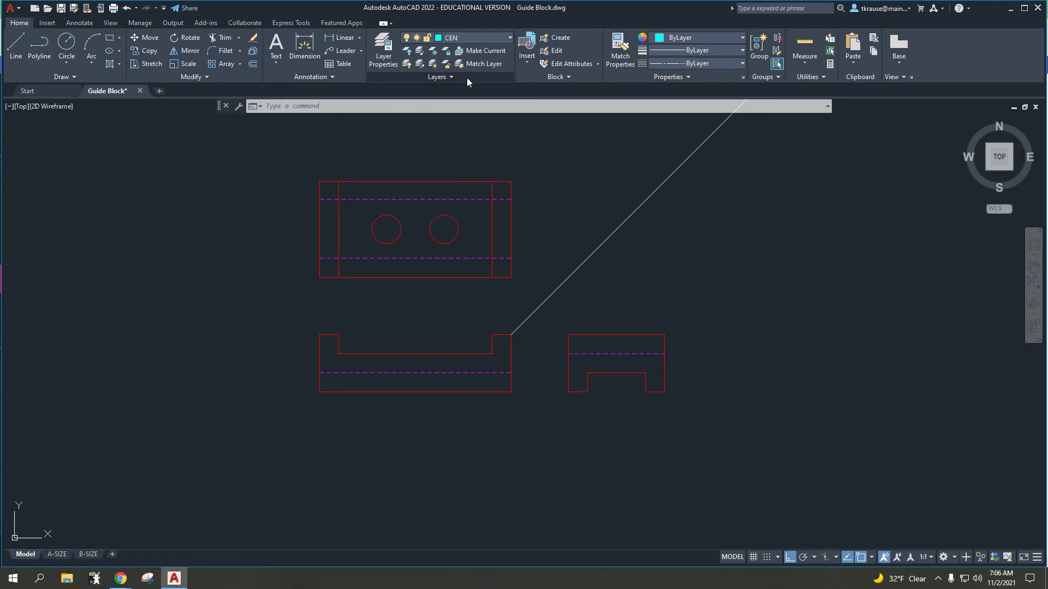
{"action": "left_click", "coordinate": [79, 23]}
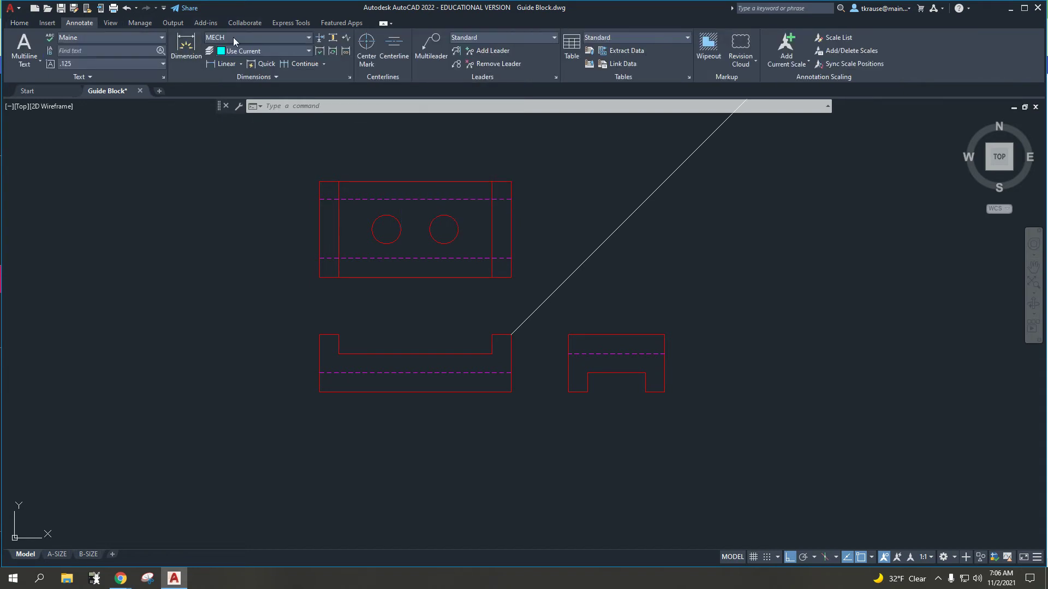
{"action": "left_click", "coordinate": [366, 44]}
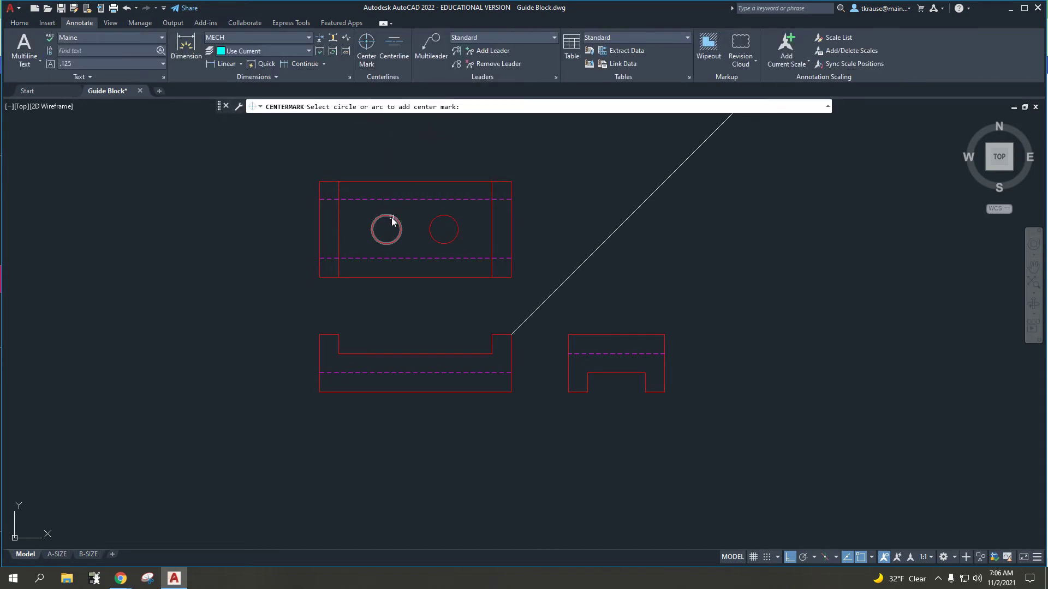
{"action": "left_click", "coordinate": [393, 216]}
{"action": "left_click", "coordinate": [454, 223]}
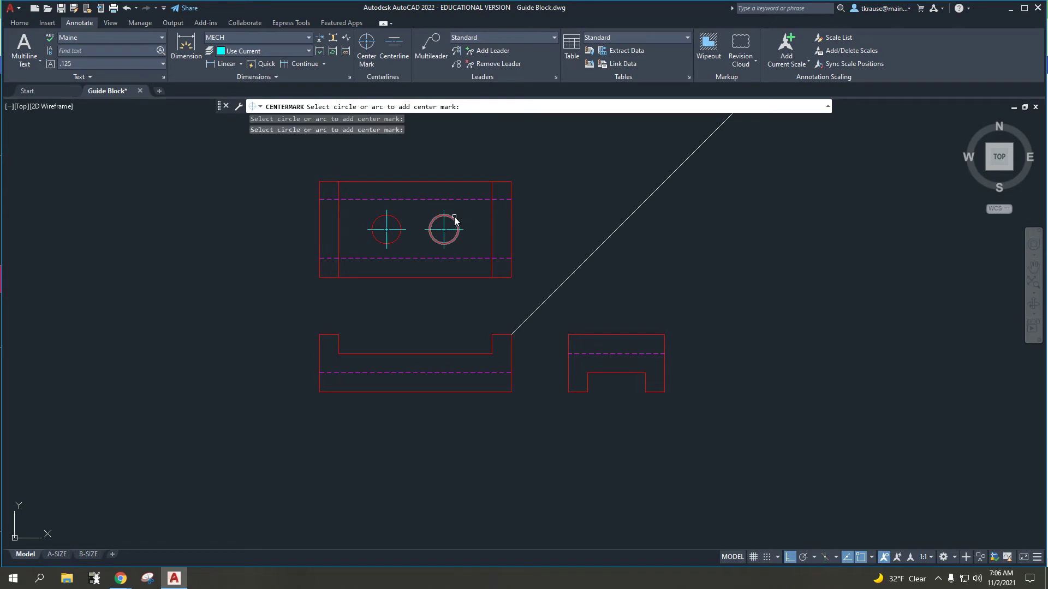
{"action": "key", "text": "Escape"}
Make CONST the current layer and draw a vertical line from the left hole's left quadrant down past the front view
{"action": "left_click", "coordinate": [21, 23]}
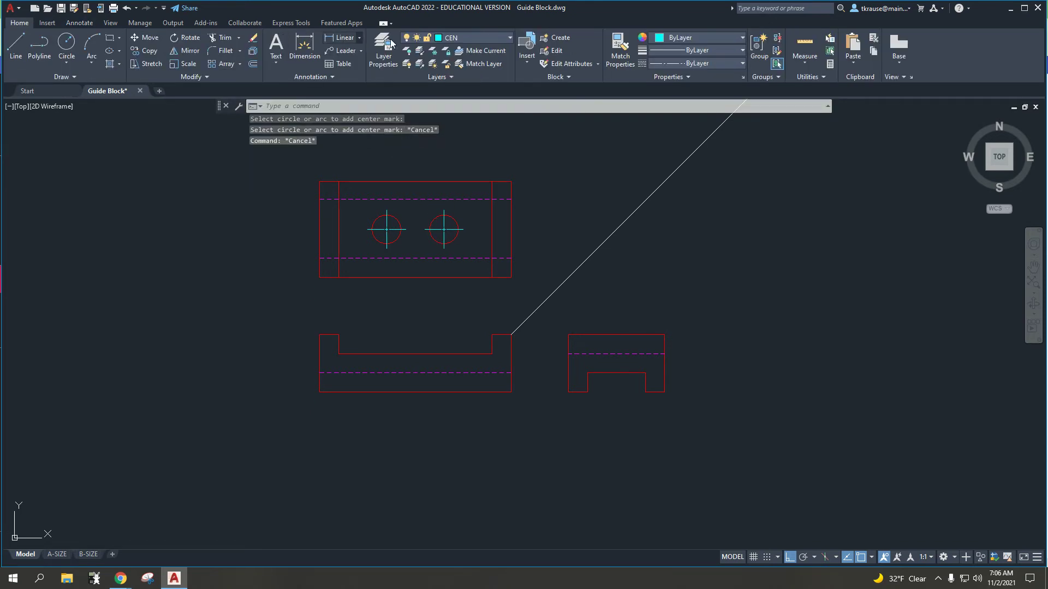
{"action": "left_click", "coordinate": [451, 42]}
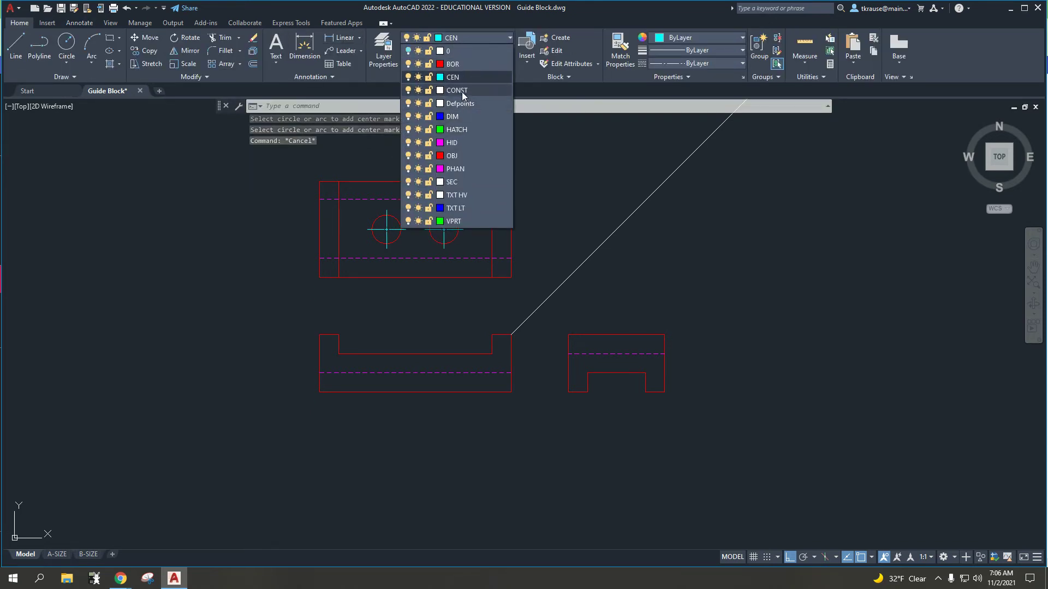
{"action": "left_click", "coordinate": [461, 90]}
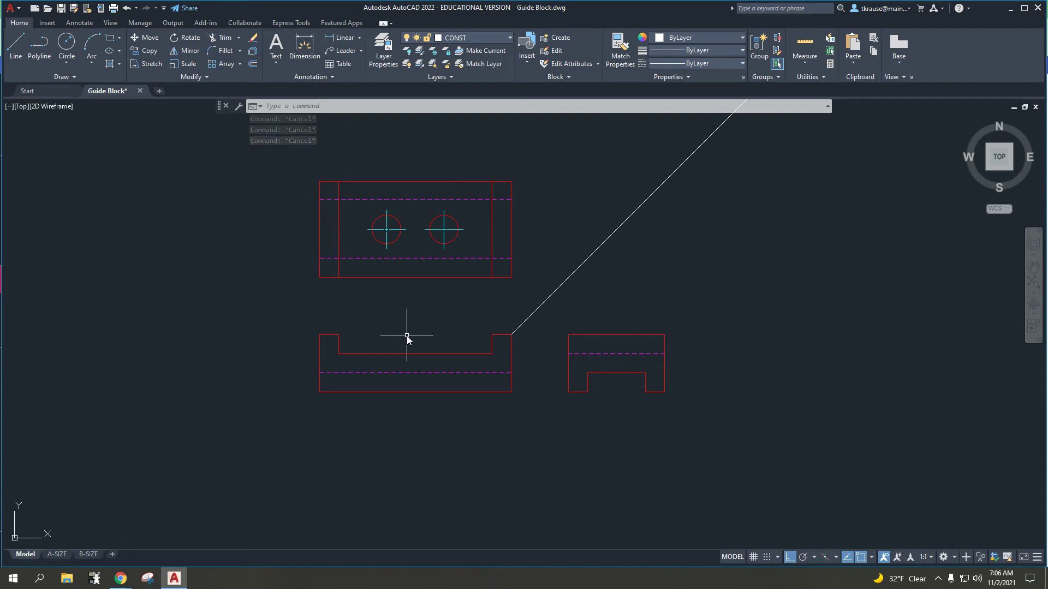
{"action": "type", "text": "l"}
{"action": "key", "text": "Return"}
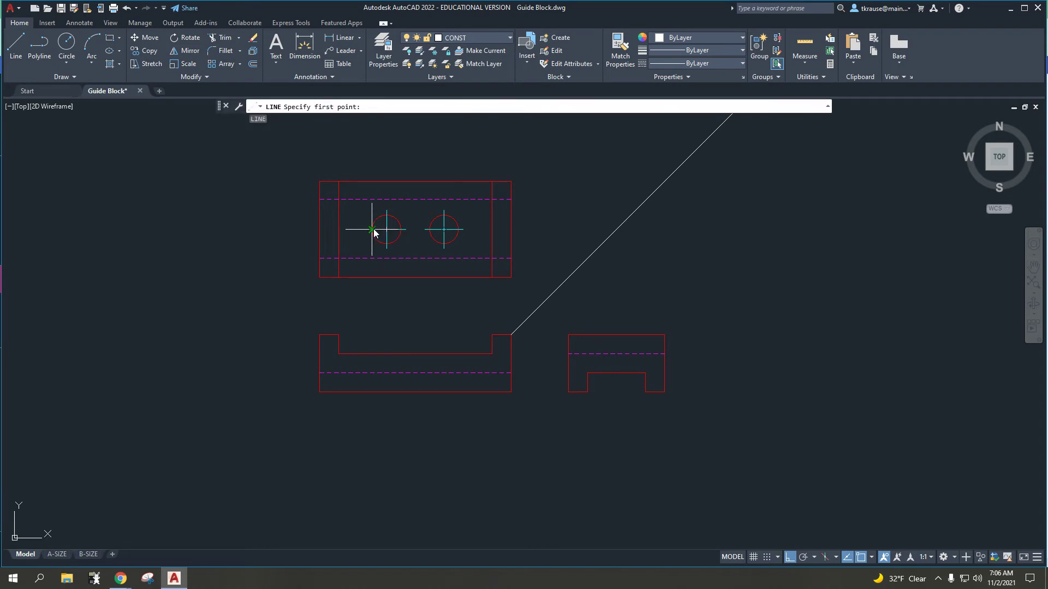
{"action": "left_click", "coordinate": [372, 229]}
{"action": "left_click", "coordinate": [378, 427]}
{"action": "key", "text": "Return"}
Draw two more vertical lines past the front view, from the left hole's center mark and from its right quadrant
{"action": "key", "text": "Return"}
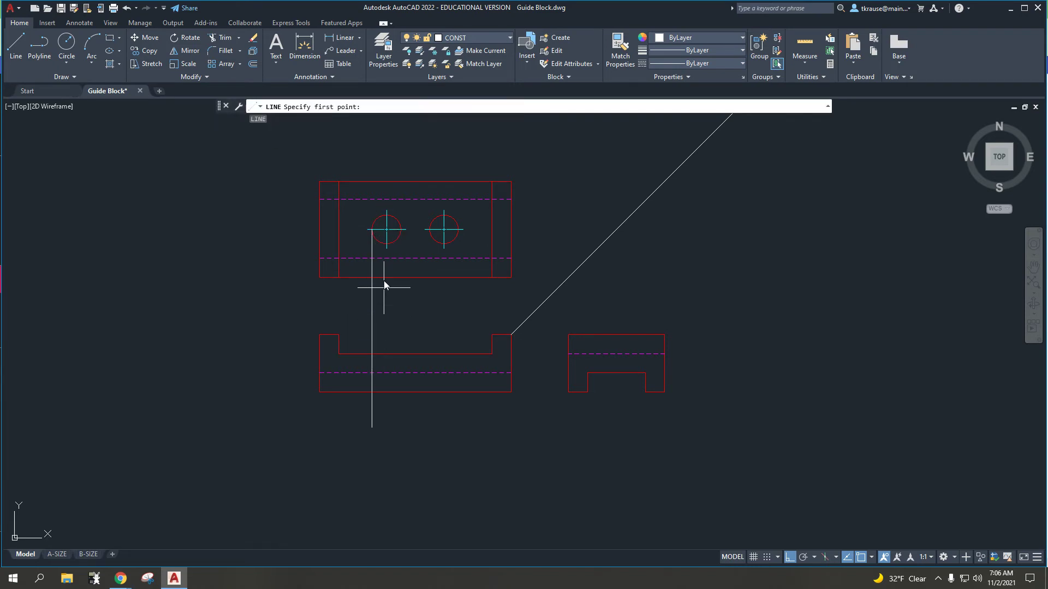
{"action": "left_click", "coordinate": [388, 253]}
{"action": "left_click", "coordinate": [392, 432]}
{"action": "key", "text": "Return"}
{"action": "key", "text": "Return"}
{"action": "left_click", "coordinate": [401, 230]}
{"action": "left_click", "coordinate": [411, 412]}
{"action": "key", "text": "Escape"}
{"action": "key", "text": "Escape"}
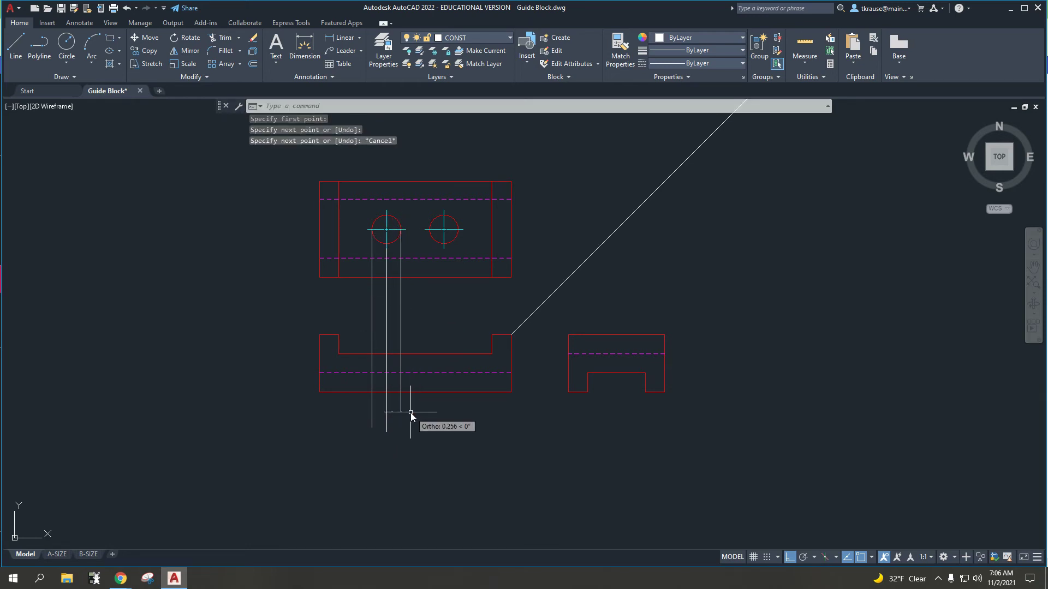
Examine how the projected hole lines cross the front view's recess and hidden slot line, and compare the side view's slot
{"action": "scroll", "coordinate": [410, 305], "scroll_direction": "up", "scroll_amount": 4}
{"action": "middle_click_drag", "start_coordinate": [351, 140], "coordinate": [378, 270]}
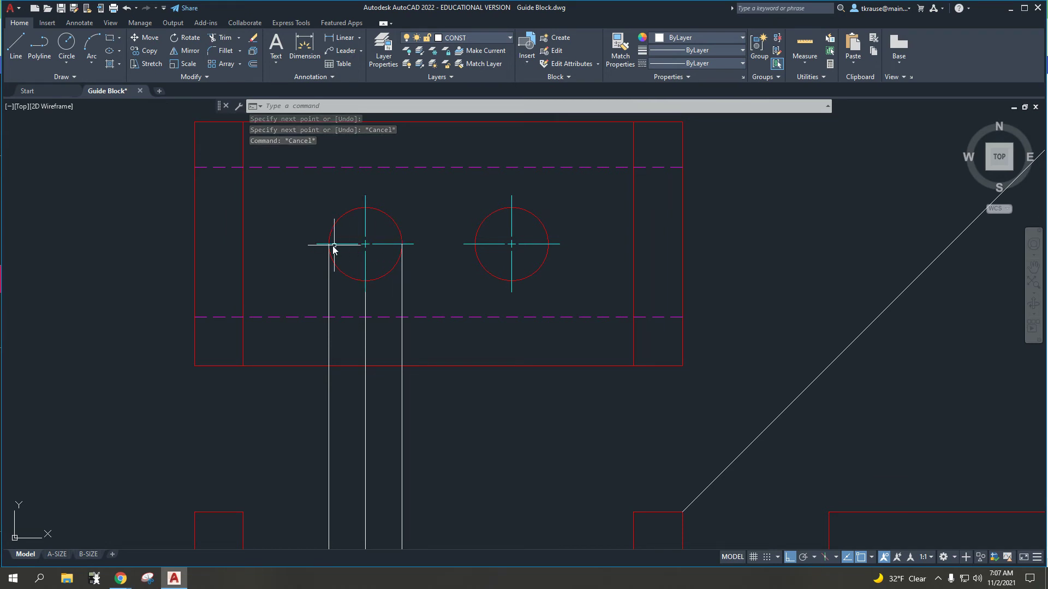
{"action": "scroll", "coordinate": [437, 360], "scroll_direction": "down", "scroll_amount": 2}
{"action": "middle_click_drag", "start_coordinate": [437, 362], "coordinate": [444, 289]}
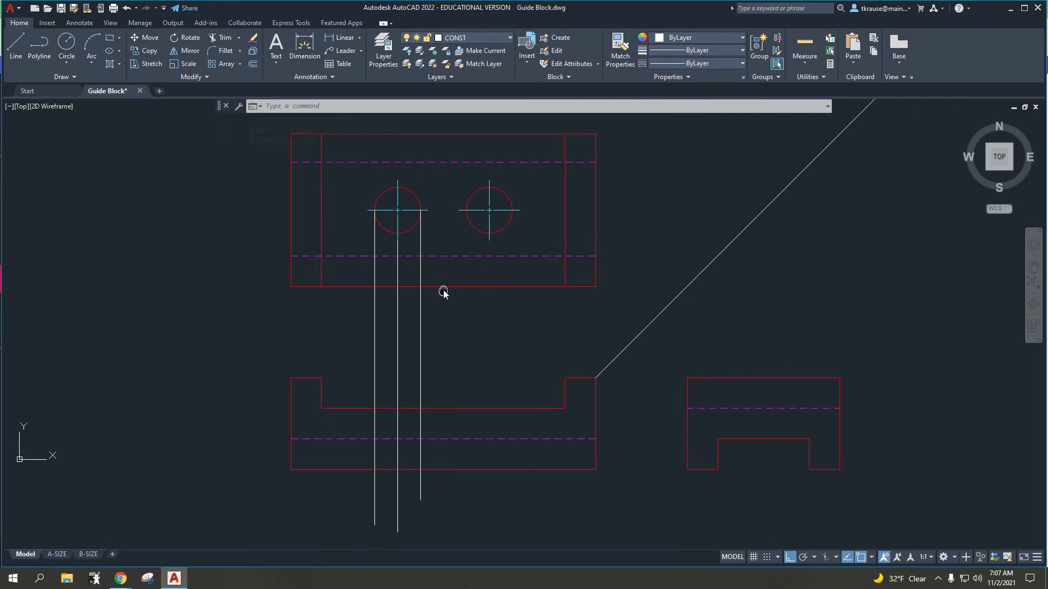
{"action": "left_click", "coordinate": [346, 386]}
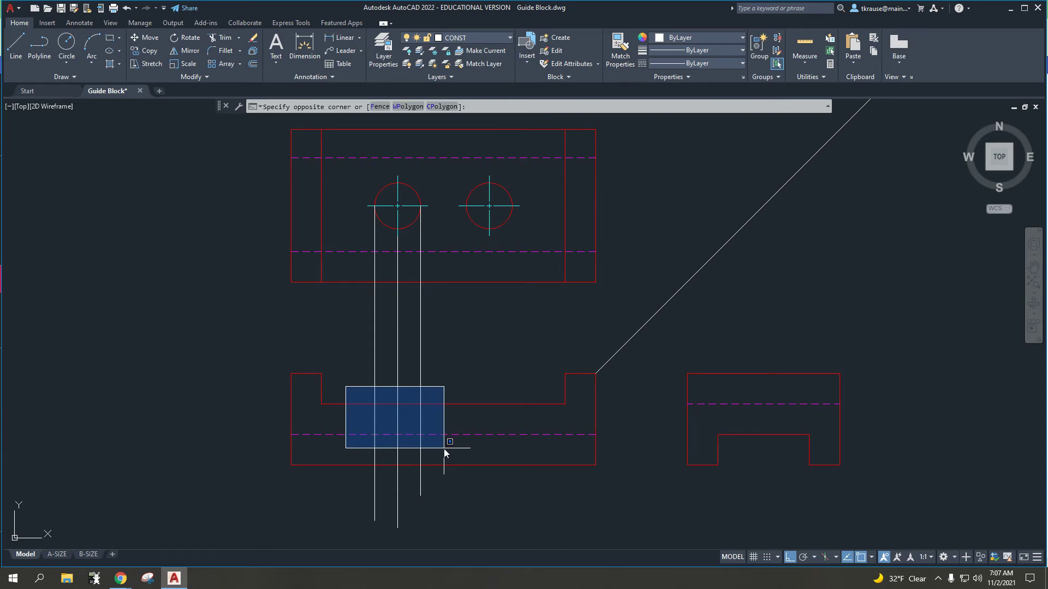
{"action": "key", "text": "Escape"}
{"action": "left_click", "coordinate": [447, 404]}
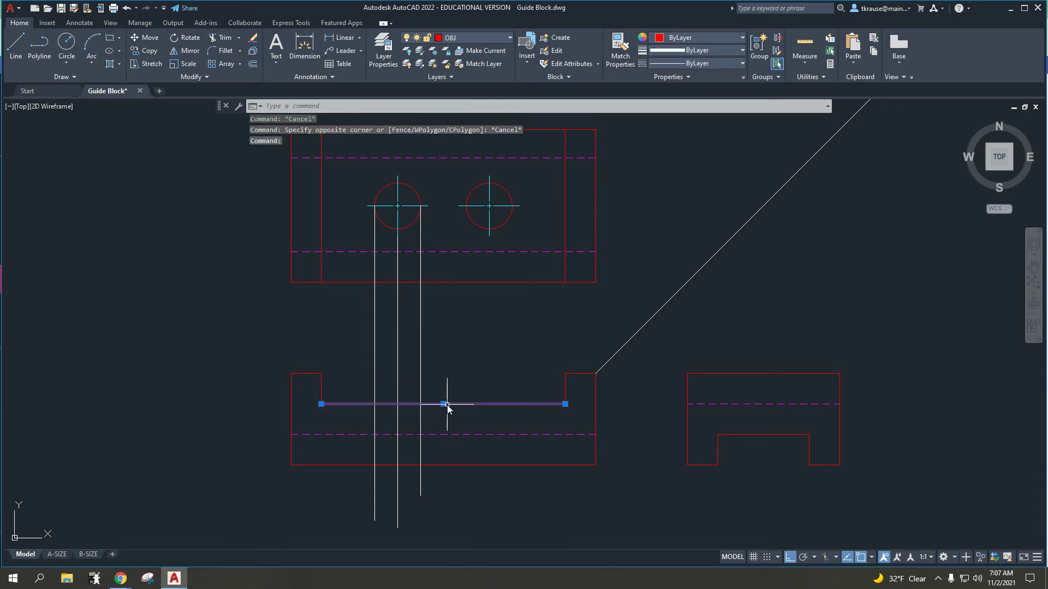
{"action": "key", "text": "Escape"}
{"action": "left_click", "coordinate": [442, 435]}
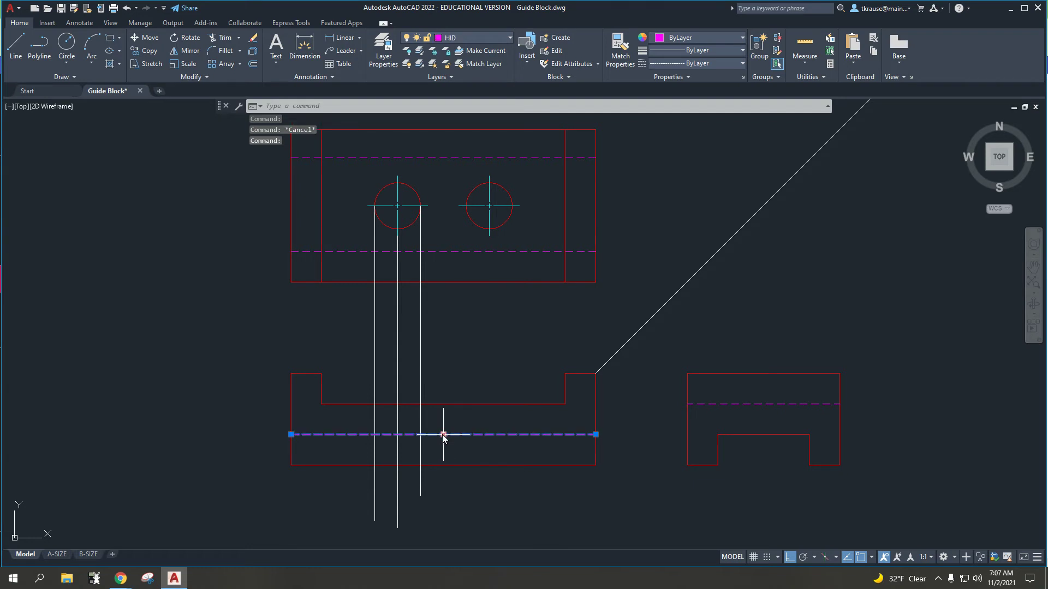
{"action": "key", "text": "Escape"}
{"action": "left_click", "coordinate": [350, 360]}
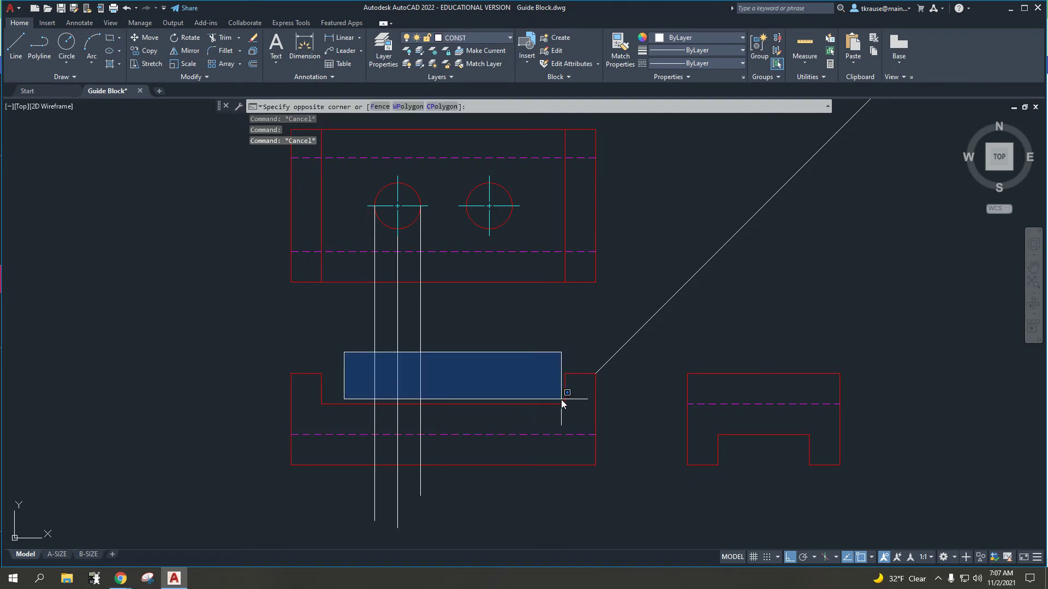
{"action": "key", "text": "Escape"}
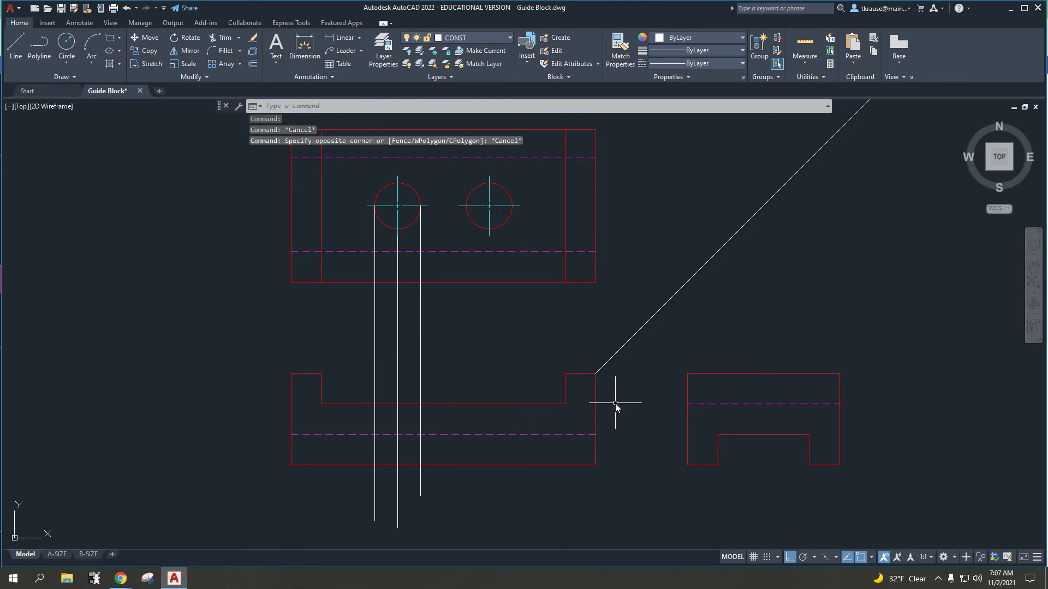
{"action": "left_click", "coordinate": [730, 444]}
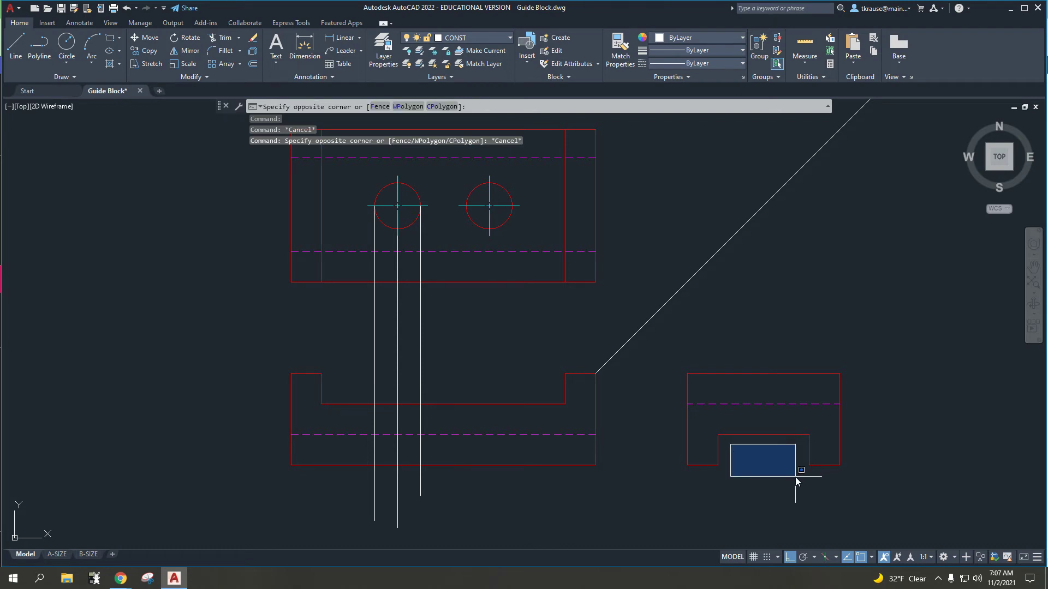
{"action": "key", "text": "Escape"}
{"action": "key", "text": "Escape"}
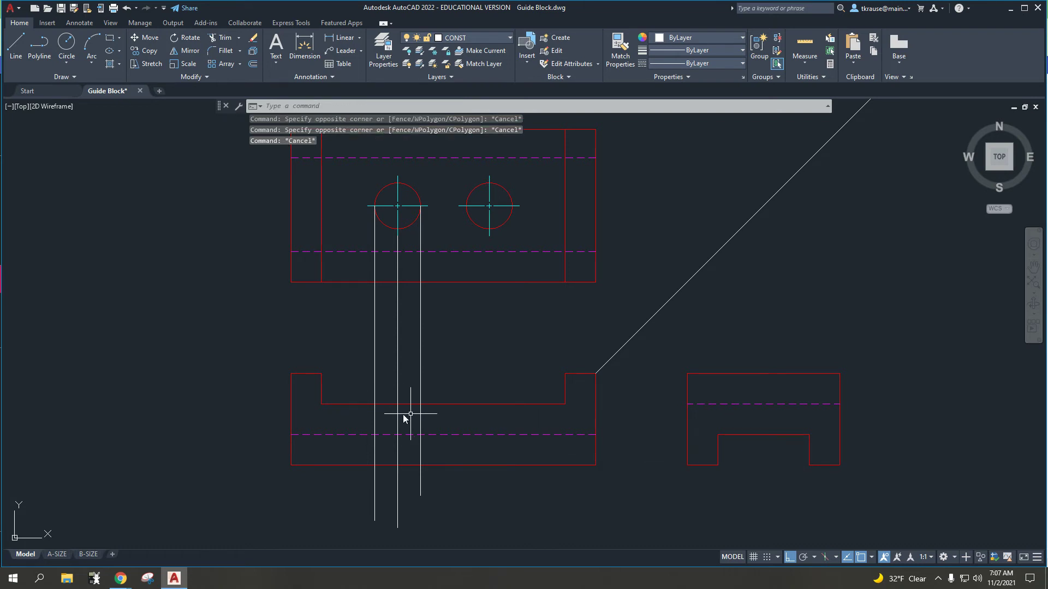
Move the three vertical lines projected from the left hole to the CEN layer
{"action": "left_click", "coordinate": [451, 372]}
{"action": "left_click", "coordinate": [354, 365]}
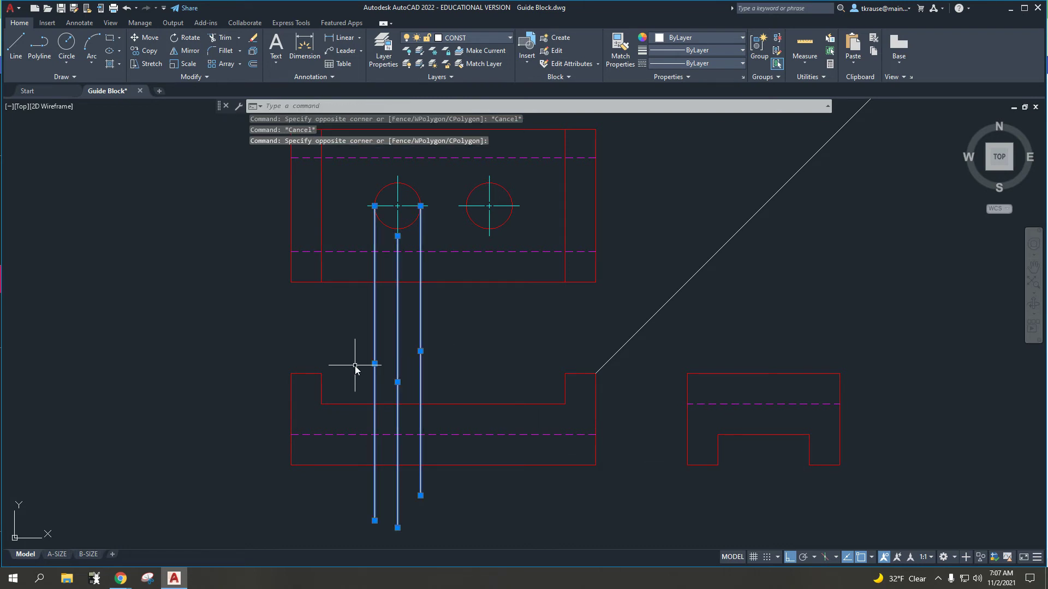
{"action": "left_click", "coordinate": [466, 38]}
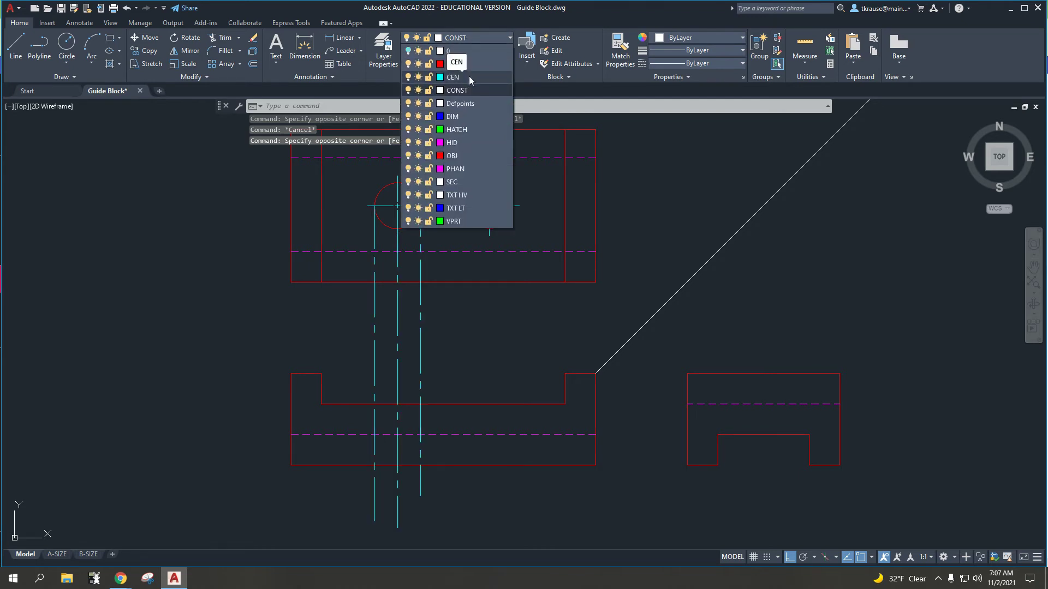
{"action": "left_click", "coordinate": [469, 76]}
Move the two outer projected hole lines to the HID layer
{"action": "left_click", "coordinate": [377, 357]}
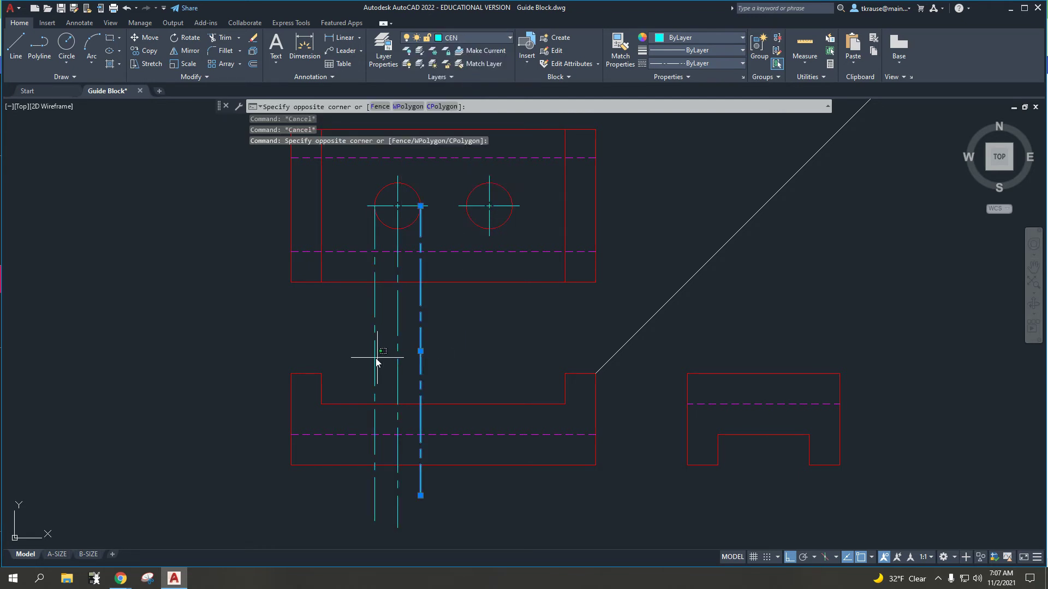
{"action": "left_click", "coordinate": [371, 357]}
{"action": "left_click", "coordinate": [479, 40]}
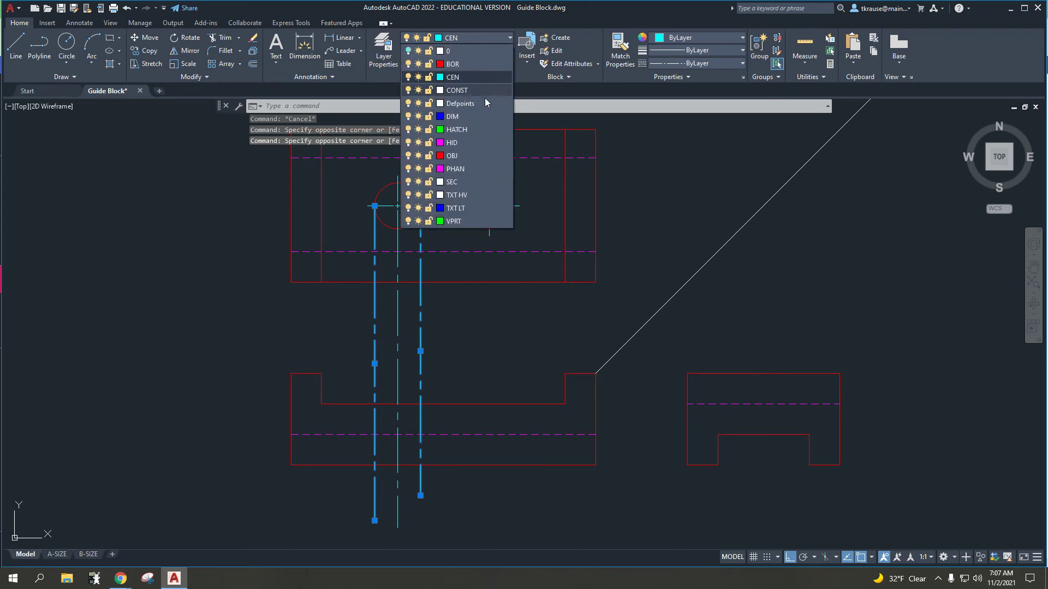
{"action": "left_click", "coordinate": [475, 141]}
{"action": "key", "text": "Escape"}
Trim the three projected hole lines between the top and front views and below the front view
{"action": "type", "text": "tr"}
{"action": "key", "text": "Return"}
{"action": "key", "text": "Return"}
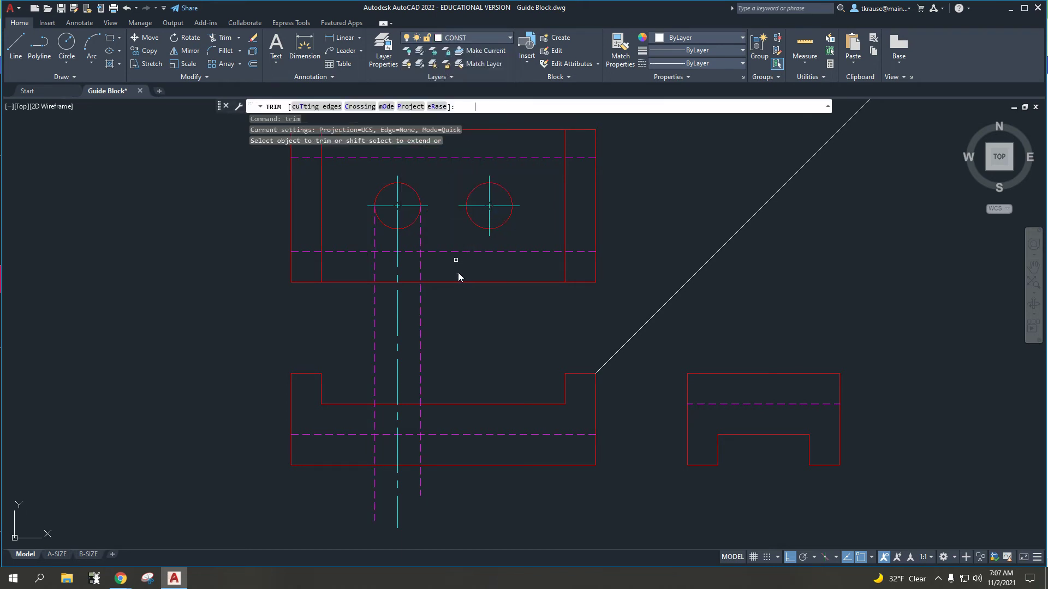
{"action": "left_click", "coordinate": [447, 382]}
{"action": "left_click", "coordinate": [359, 365]}
{"action": "left_click", "coordinate": [473, 503]}
{"action": "left_click", "coordinate": [340, 479]}
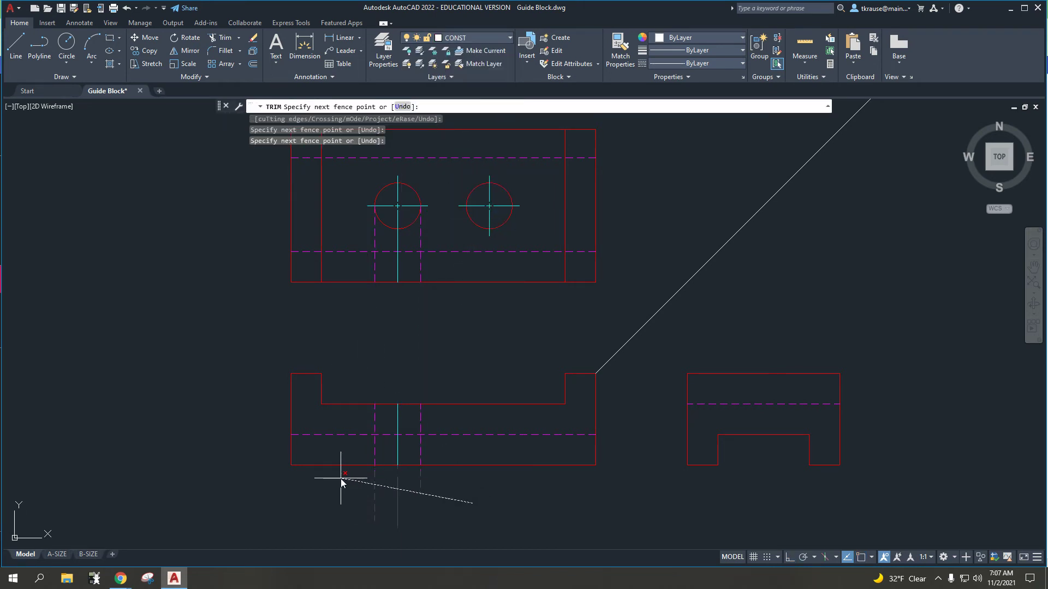
{"action": "key", "text": "Return"}
{"action": "key", "text": "Return"}
Erase the three leftover projection line pieces below the left hole inside the top view
{"action": "left_click", "coordinate": [433, 228]}
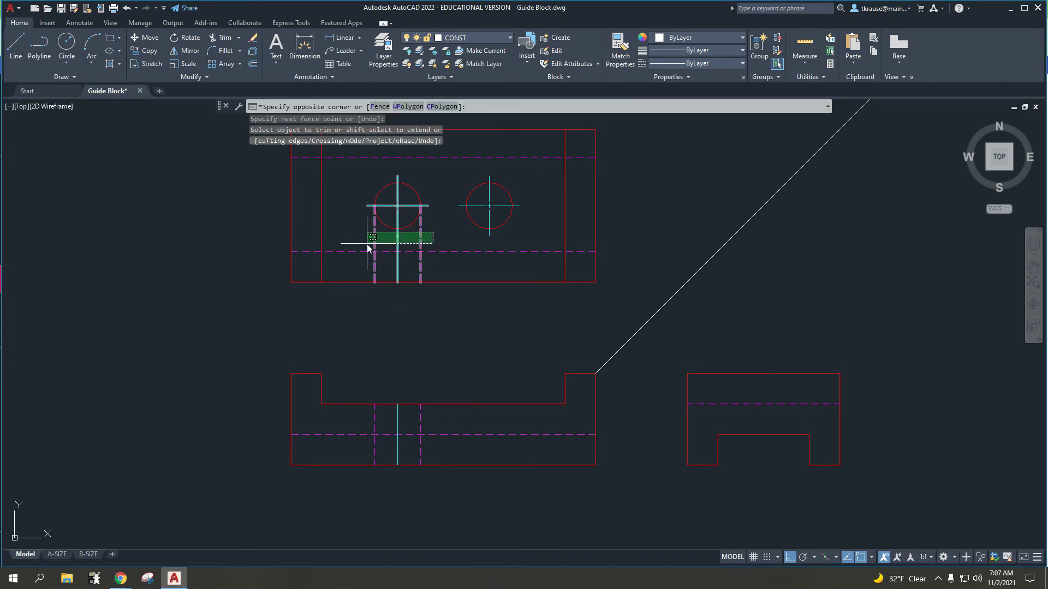
{"action": "left_click", "coordinate": [367, 244]}
{"action": "key", "text": "Escape"}
{"action": "left_click", "coordinate": [448, 269]}
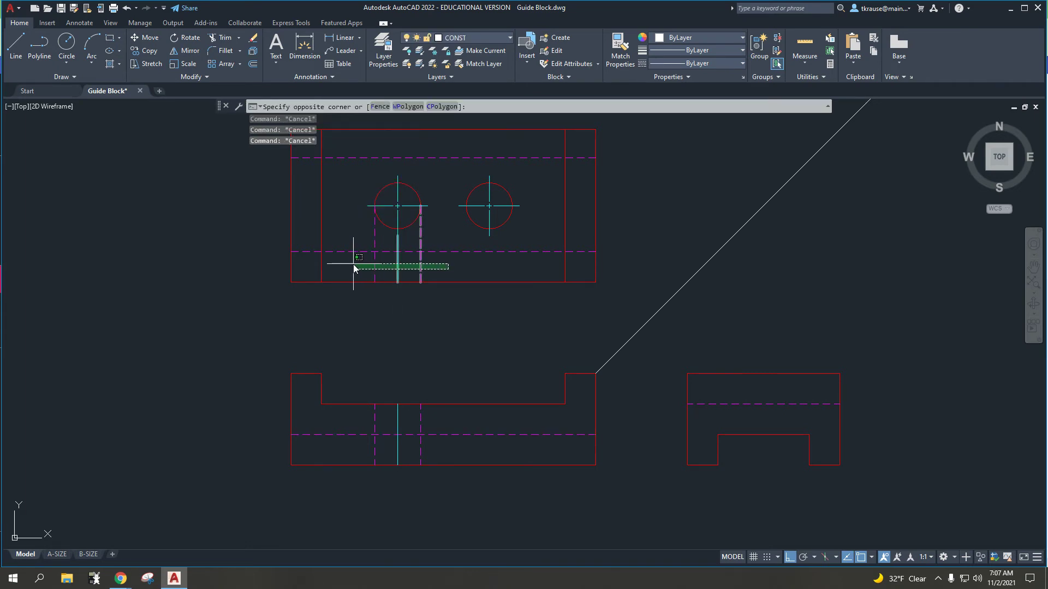
{"action": "left_click", "coordinate": [352, 264]}
{"action": "key", "text": "Delete"}
Trim the front view's three hole lines below the horizontal hidden slot line
{"action": "scroll", "coordinate": [421, 394], "scroll_direction": "up", "scroll_amount": 2}
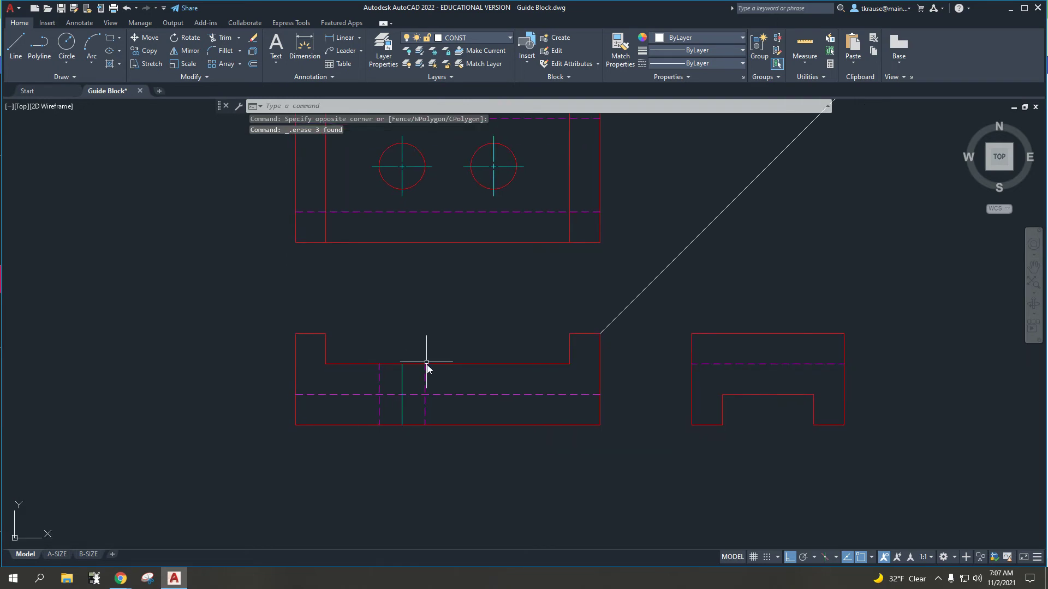
{"action": "type", "text": "t"}
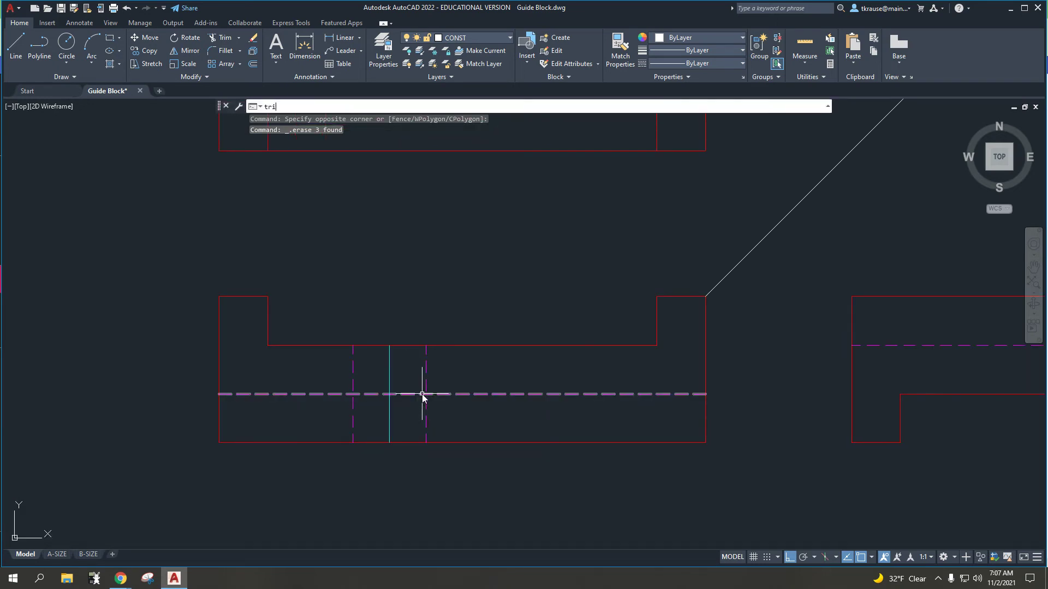
{"action": "type", "text": "ri"}
{"action": "key", "text": "Return"}
{"action": "left_click_drag", "start_coordinate": [480, 427], "coordinate": [323, 419]}
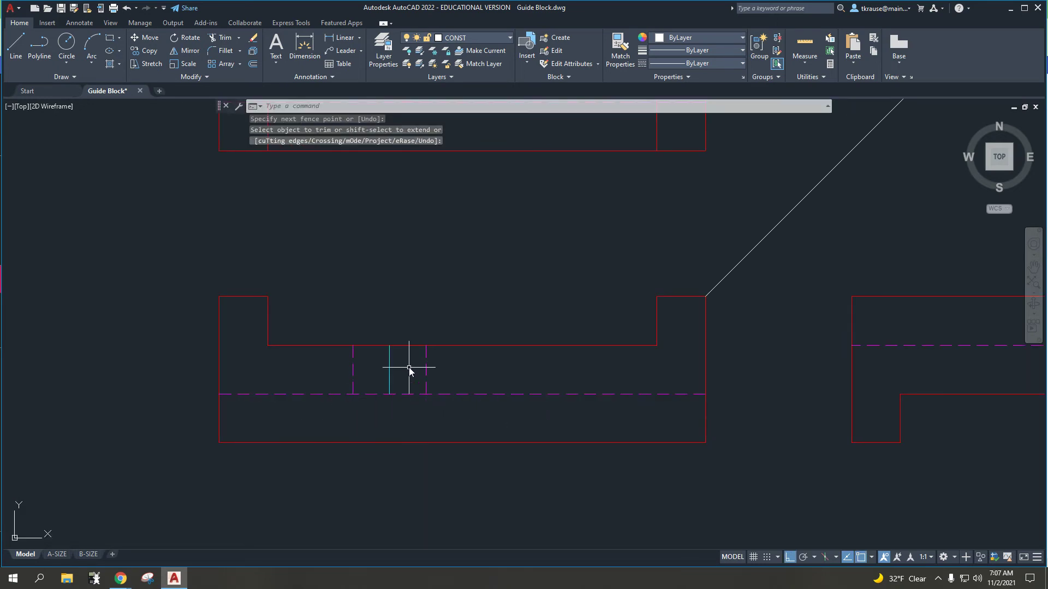
{"action": "scroll", "coordinate": [390, 362], "scroll_direction": "up", "scroll_amount": 2}
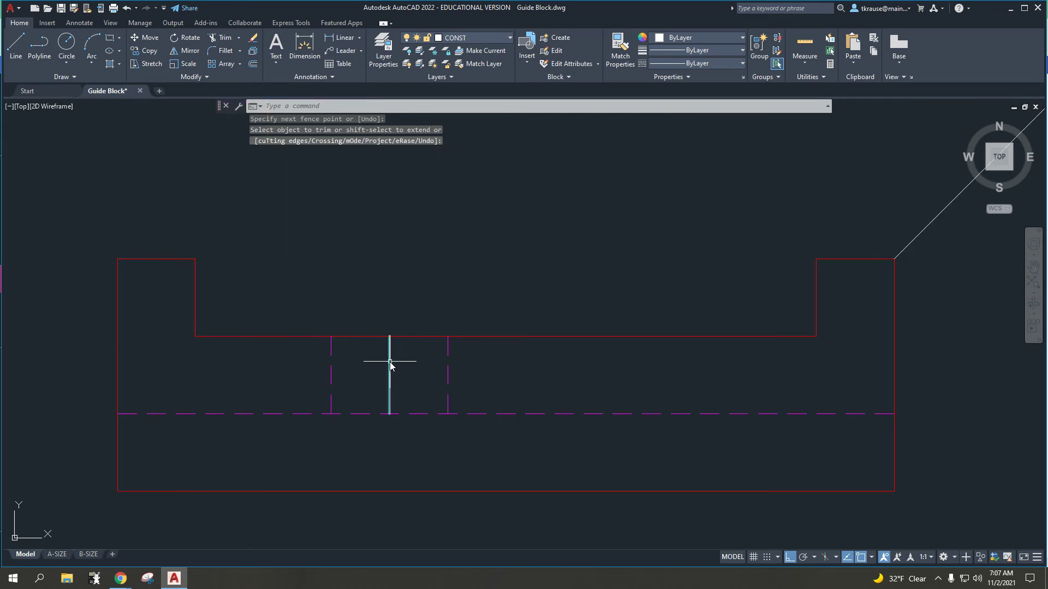
{"action": "key", "text": "Return"}
{"action": "left_click", "coordinate": [389, 362]}
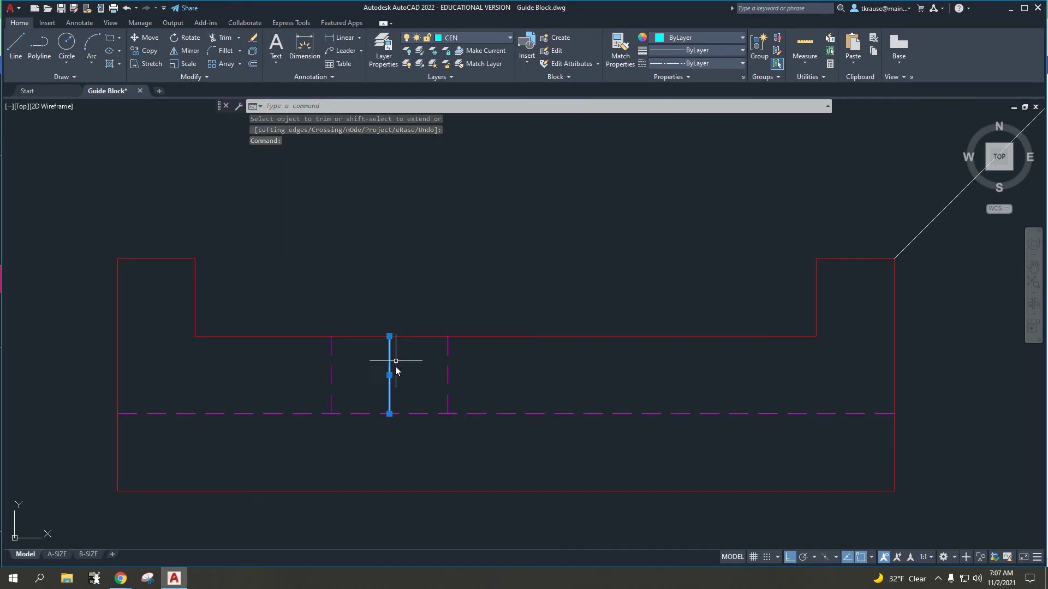
{"action": "mouse_move", "coordinate": [389, 336]}
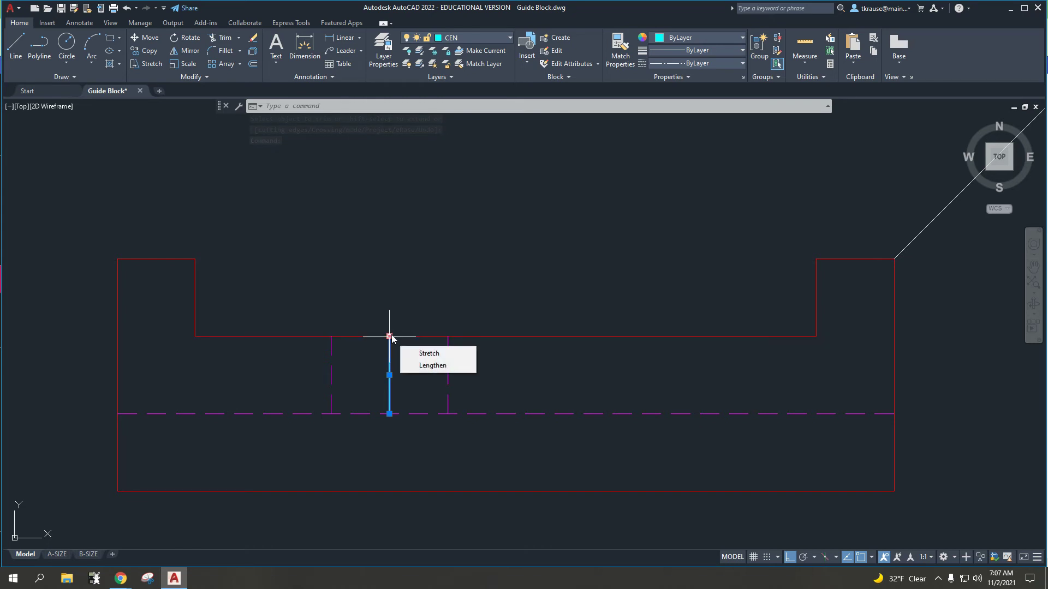
{"action": "key", "text": "Escape"}
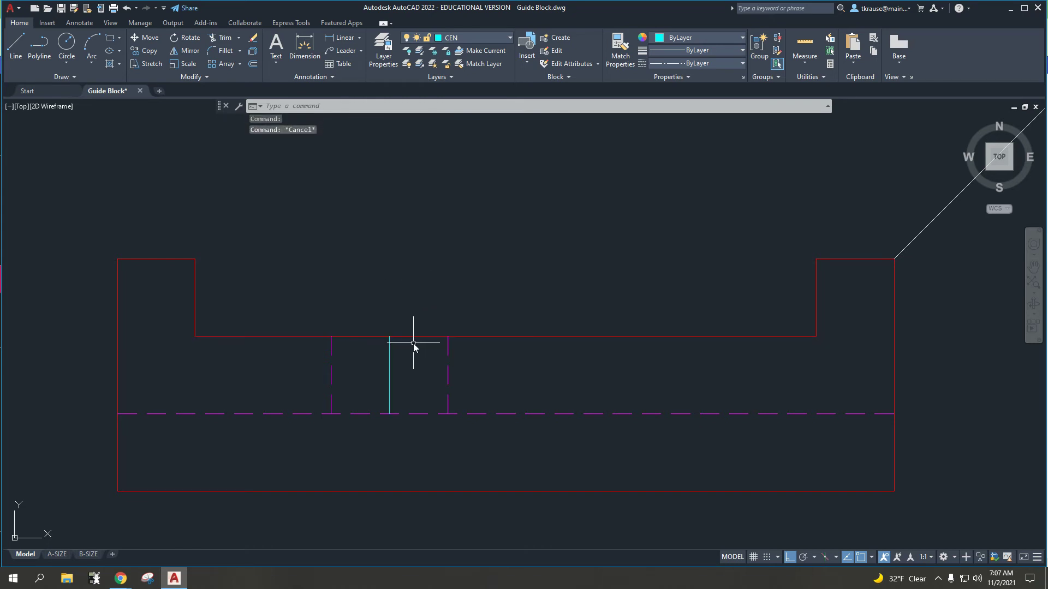
{"action": "key", "text": "Escape"}
{"action": "left_click", "coordinate": [389, 345]}
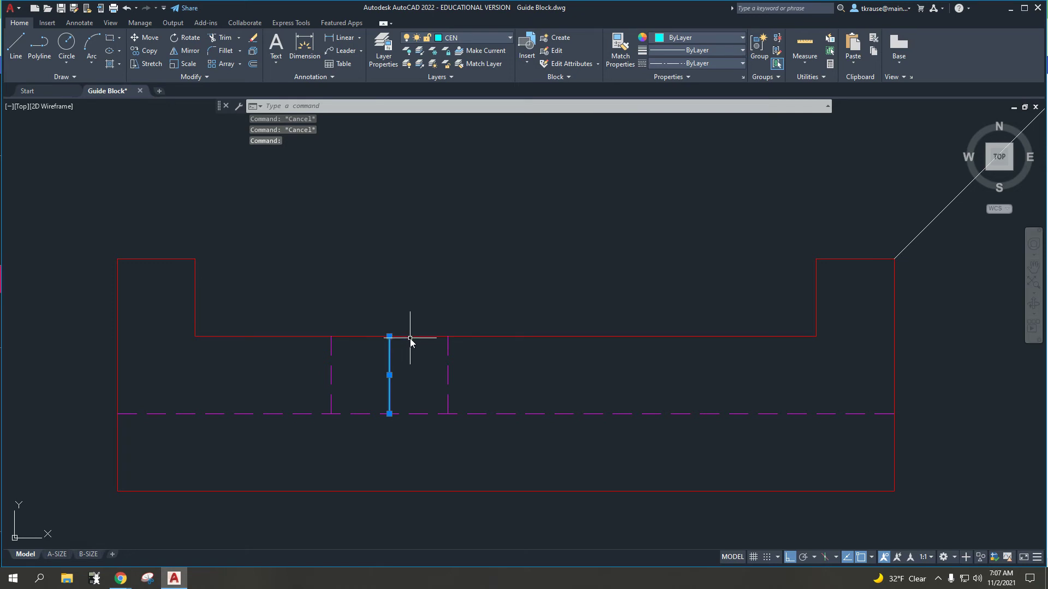
{"action": "key", "text": "Escape"}
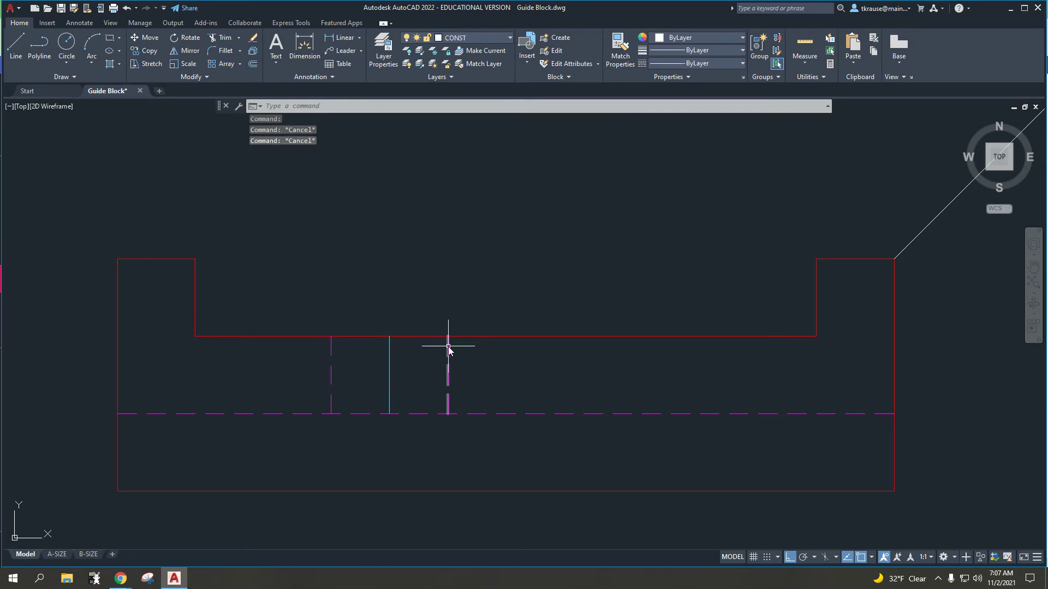
Stretch the upper end of the left hole's center line in the front view 1/8 upward past the recess floor
{"action": "left_click", "coordinate": [389, 346]}
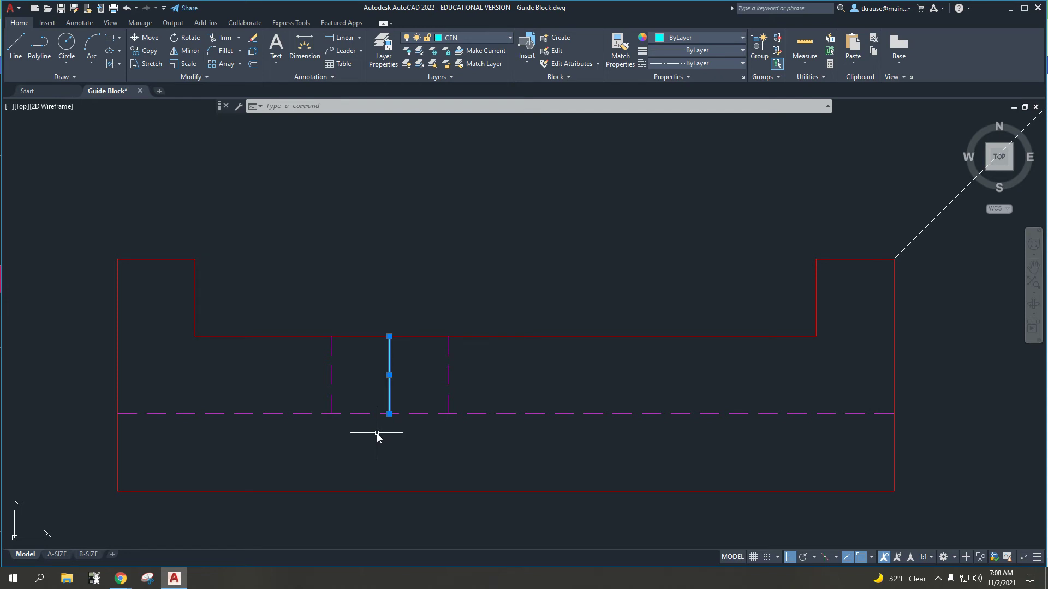
{"action": "left_click", "coordinate": [389, 337]}
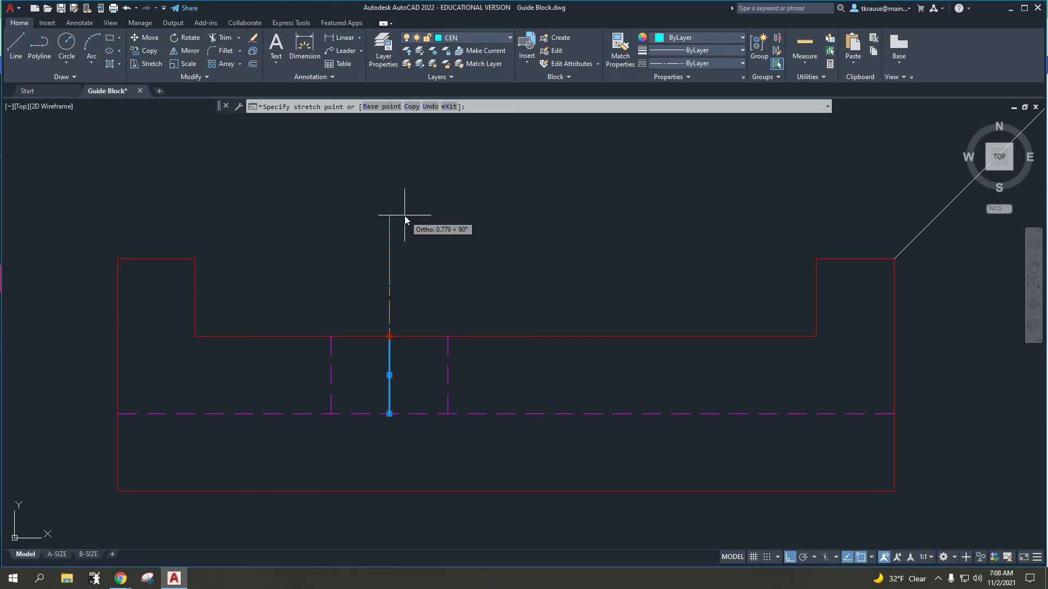
{"action": "type", "text": "1/8"}
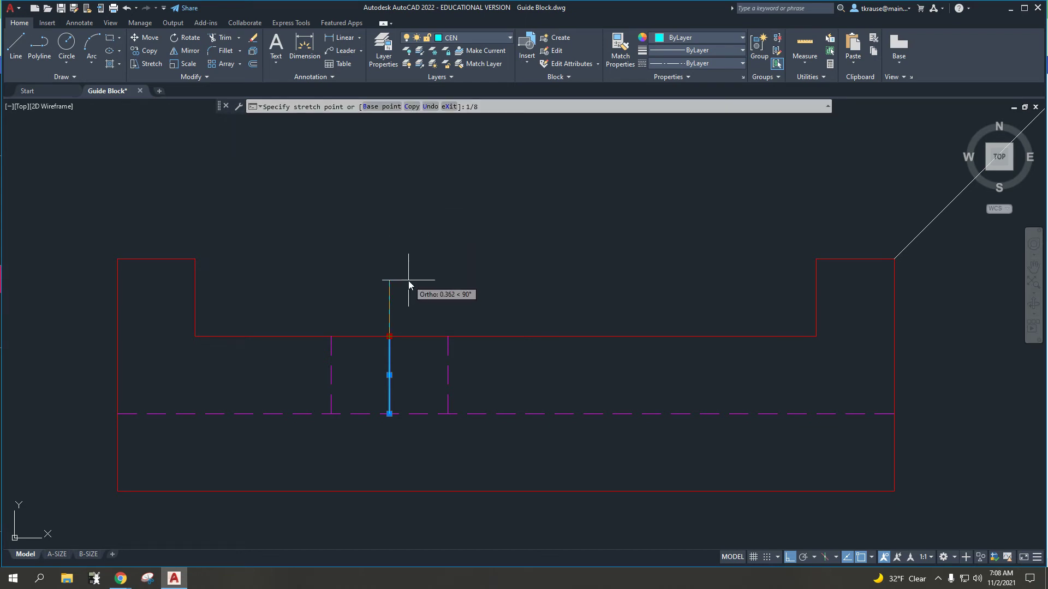
{"action": "key", "text": "Return"}
{"action": "scroll", "coordinate": [377, 328], "scroll_direction": "up", "scroll_amount": 2}
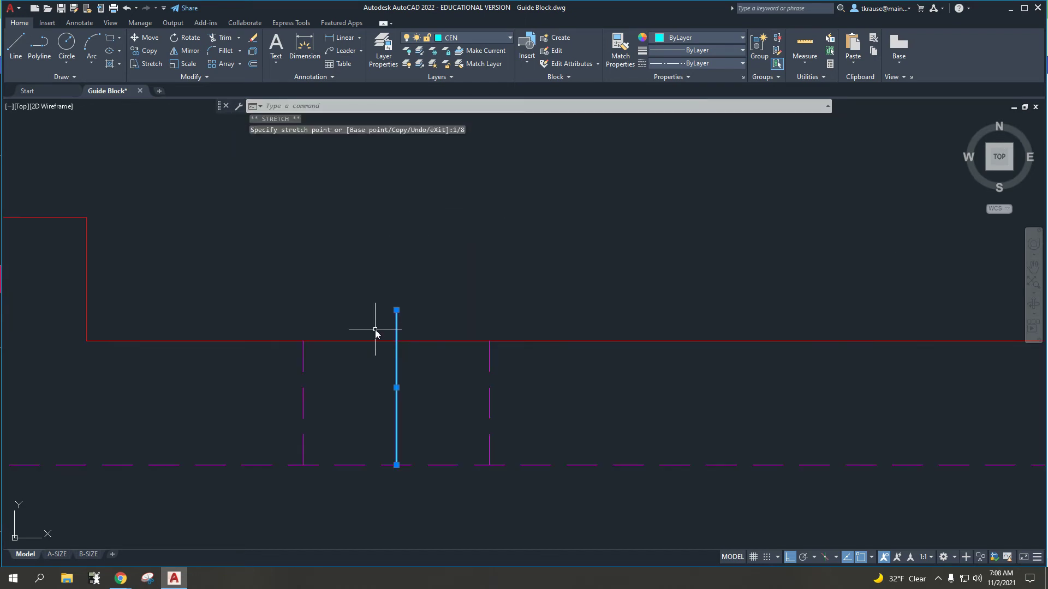
{"action": "mouse_move", "coordinate": [398, 315]}
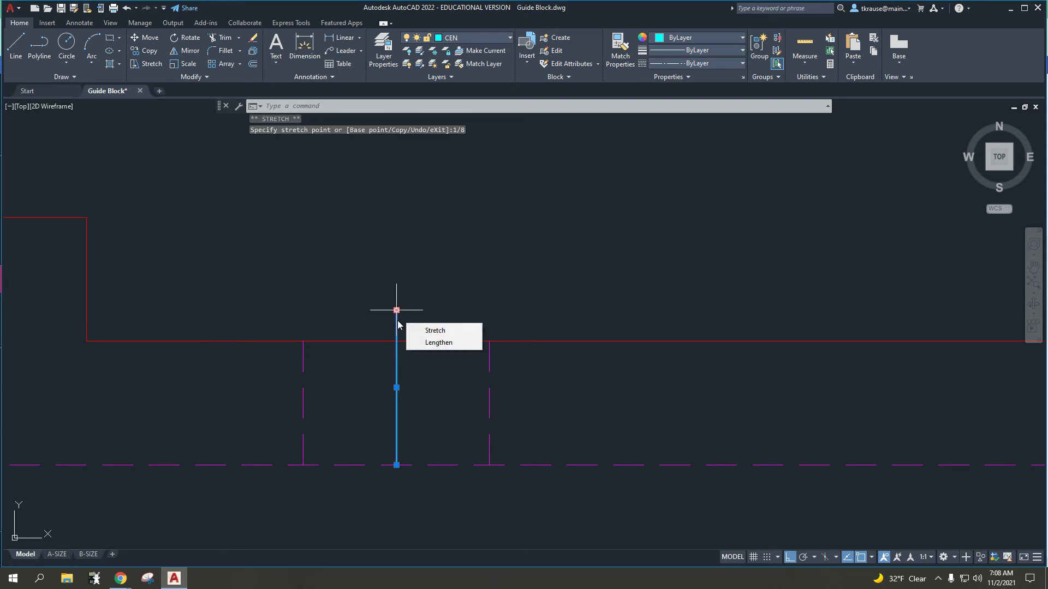
Stretch the lower end of the same center line 1/8 downward past the horizontal hidden slot line
{"action": "middle_click_drag", "start_coordinate": [426, 379], "coordinate": [431, 300]}
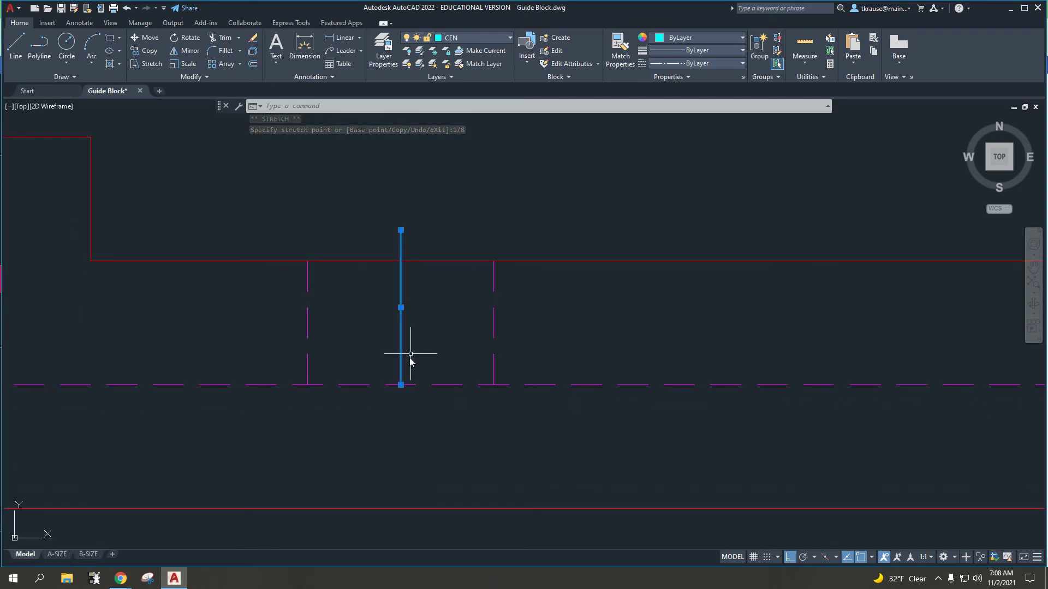
{"action": "left_click", "coordinate": [400, 385]}
{"action": "type", "text": "1/8"}
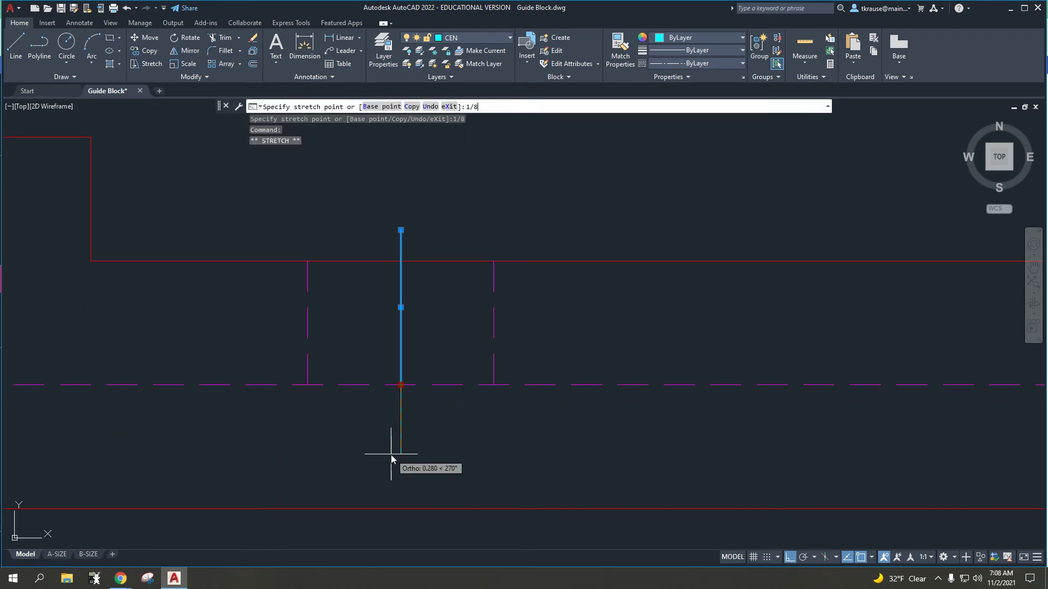
{"action": "key", "text": "Return"}
{"action": "key", "text": "Escape"}
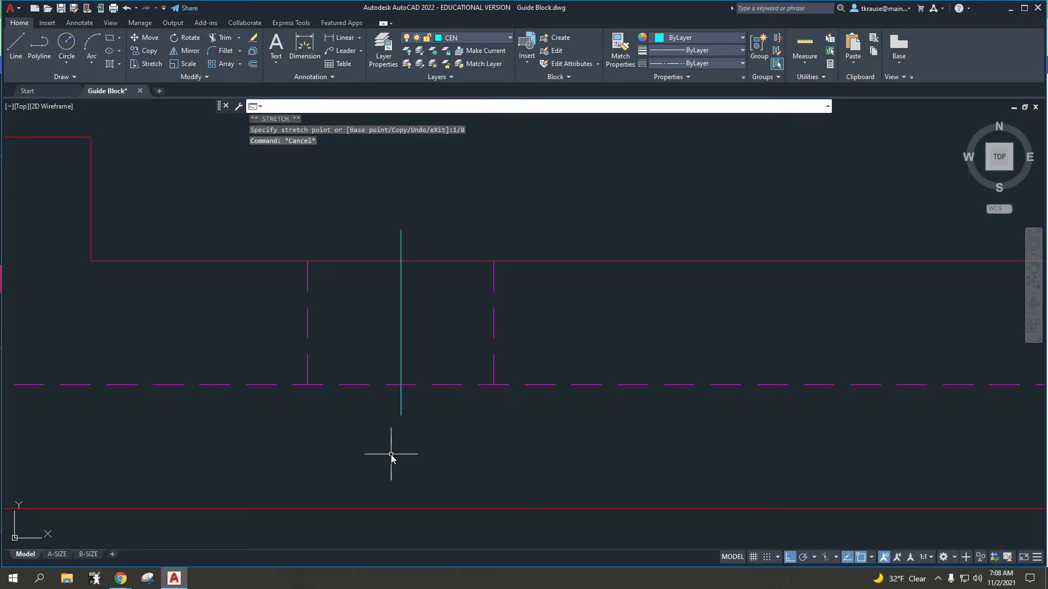
{"action": "key", "text": "Escape"}
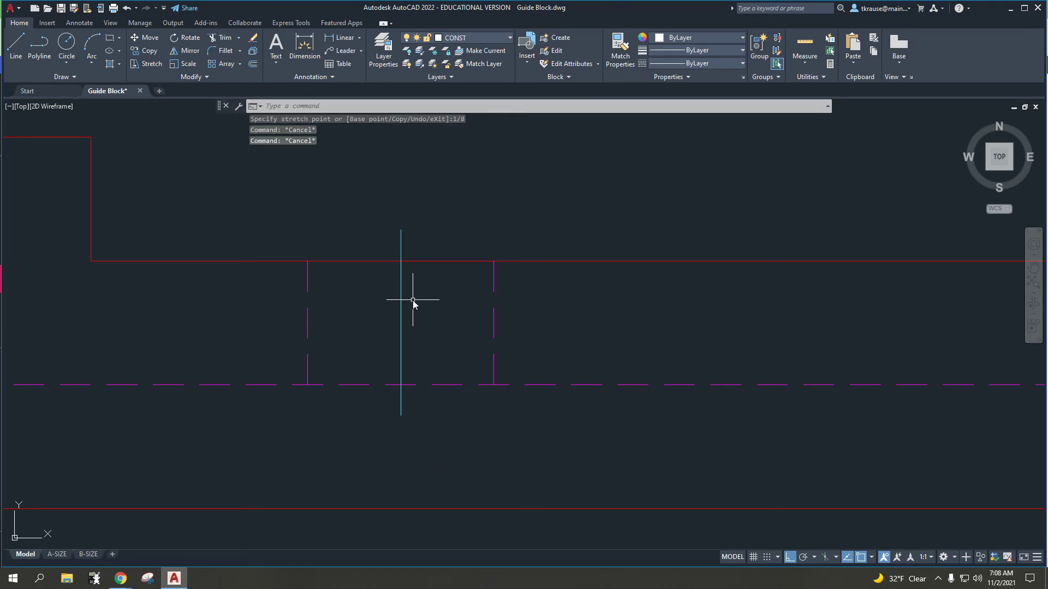
Draw vertical construction lines through the right hole's left edge, center and right edge, projecting them from the top view to the front view
{"action": "scroll", "coordinate": [415, 303], "scroll_direction": "down", "scroll_amount": 2}
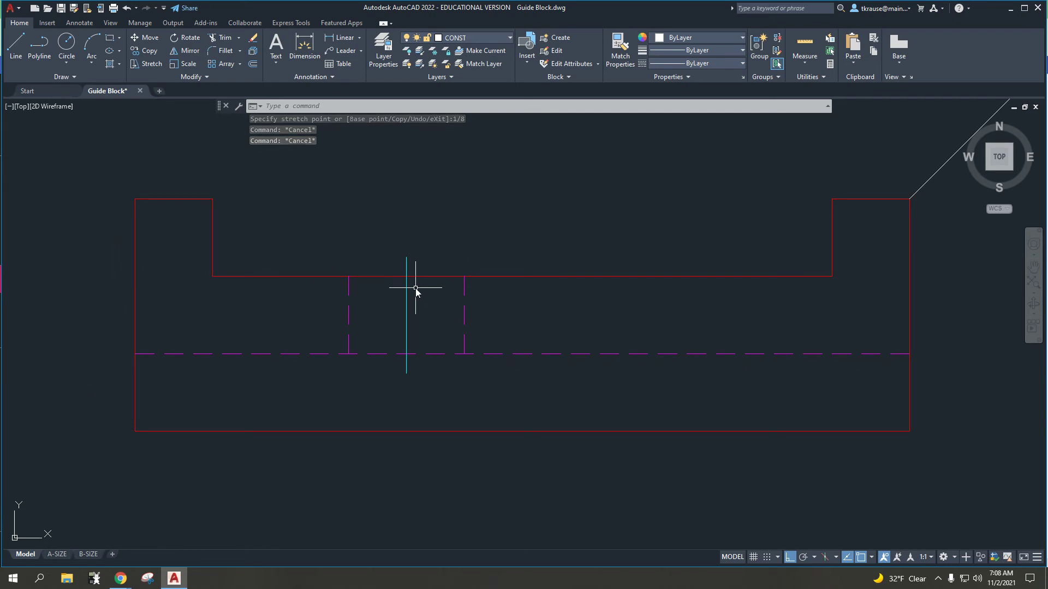
{"action": "scroll", "coordinate": [415, 289], "scroll_direction": "down", "scroll_amount": 3}
{"action": "scroll", "coordinate": [420, 338], "scroll_direction": "down", "scroll_amount": 2}
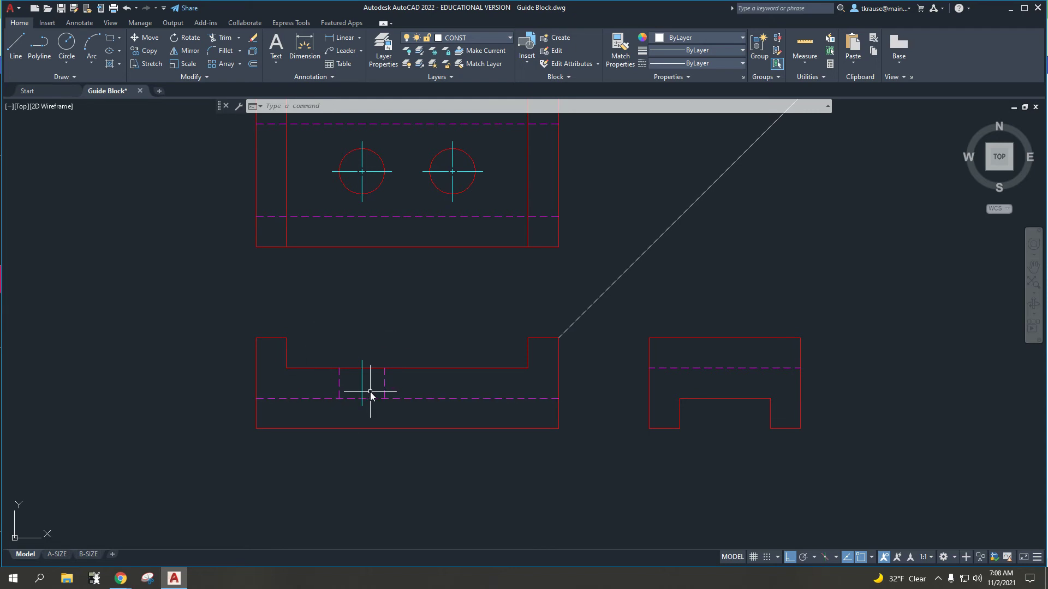
{"action": "middle_click_drag", "start_coordinate": [446, 308], "coordinate": [407, 334]}
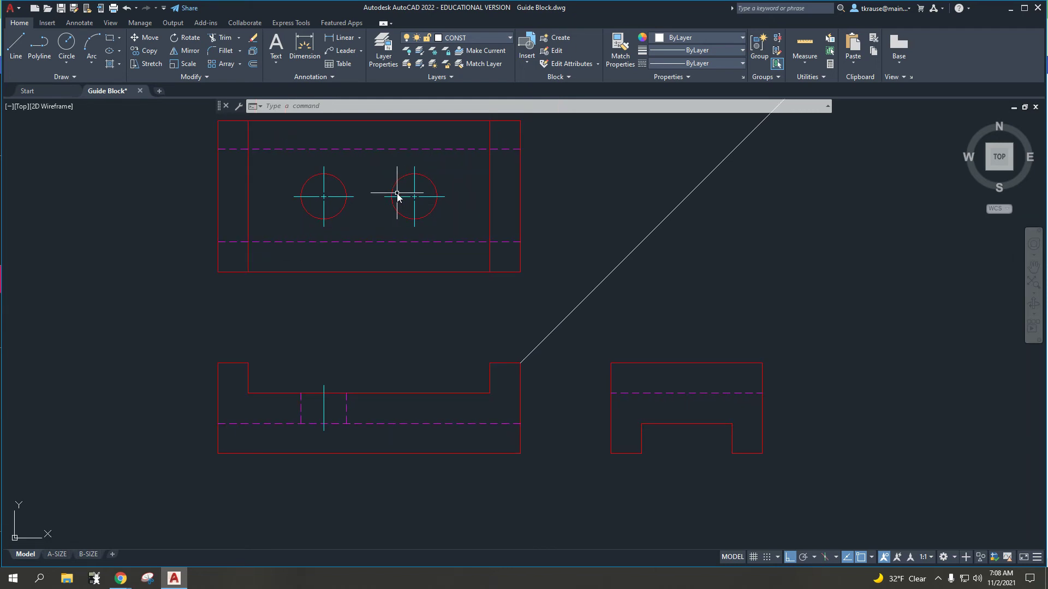
{"action": "type", "text": "xl"}
{"action": "key", "text": "Return"}
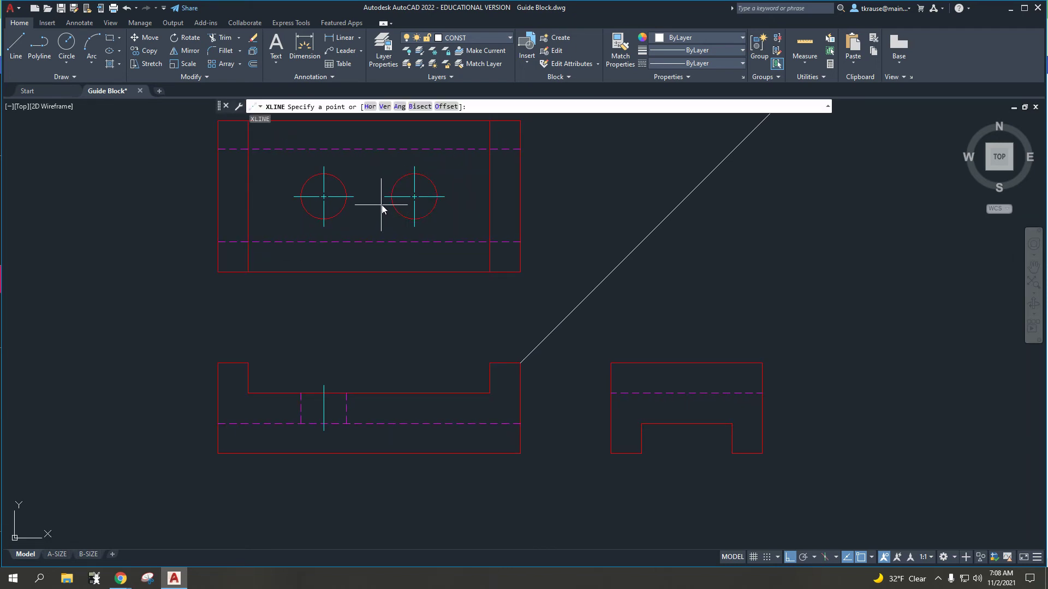
{"action": "left_click", "coordinate": [392, 197]}
{"action": "left_click", "coordinate": [405, 282]}
{"action": "key", "text": "Return"}
{"action": "key", "text": "Return"}
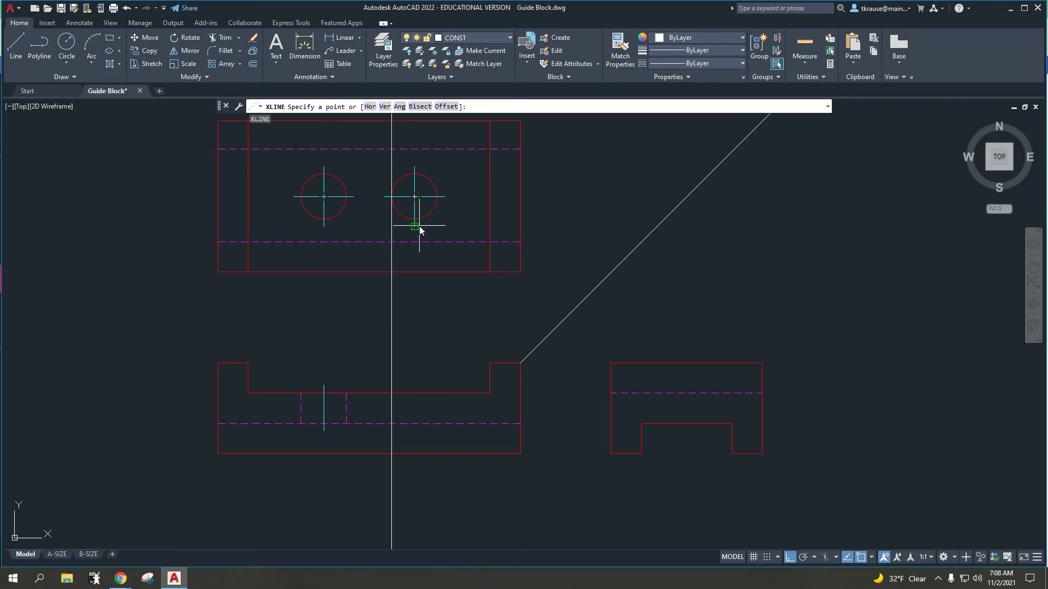
{"action": "left_click", "coordinate": [419, 227]}
{"action": "left_click", "coordinate": [423, 289]}
{"action": "key", "text": "Return"}
{"action": "key", "text": "Return"}
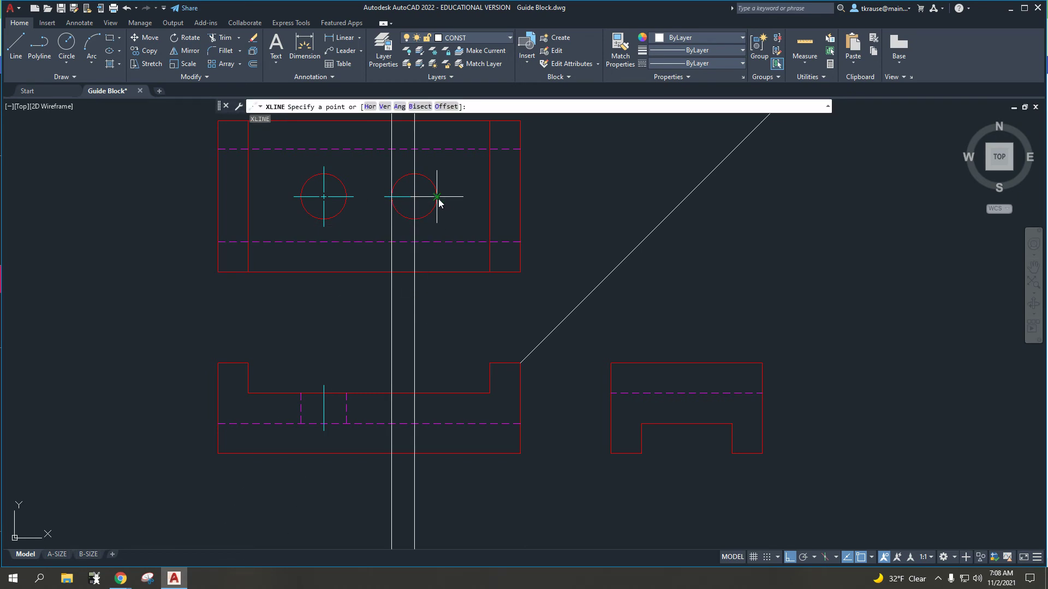
{"action": "left_click", "coordinate": [437, 198]}
{"action": "left_click", "coordinate": [437, 297]}
{"action": "key", "text": "Return"}
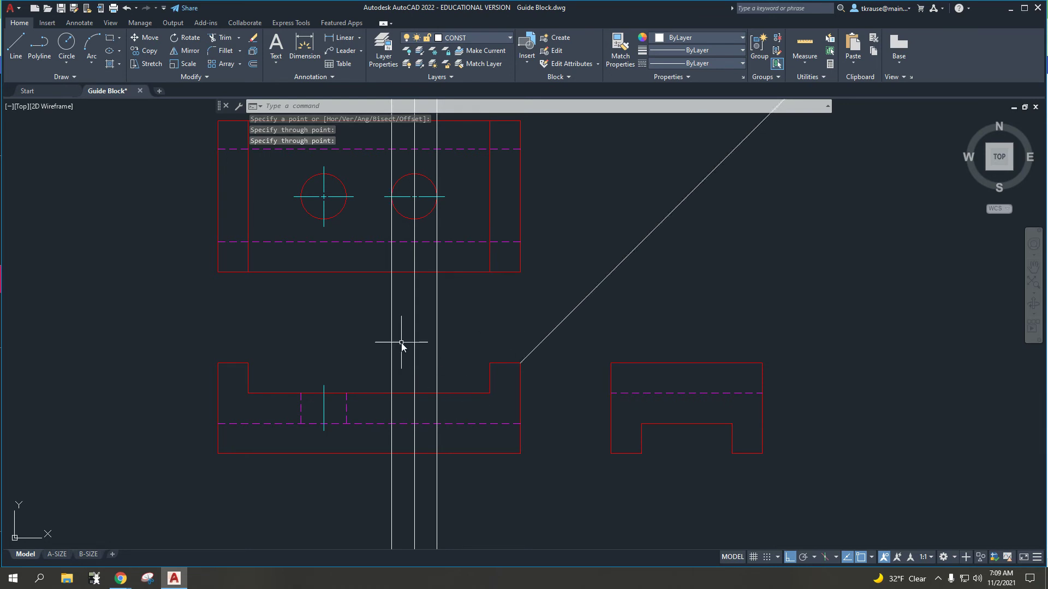
Erase the three vertical construction lines projected from the right hole
{"action": "left_click", "coordinate": [467, 300]}
{"action": "left_click", "coordinate": [359, 299]}
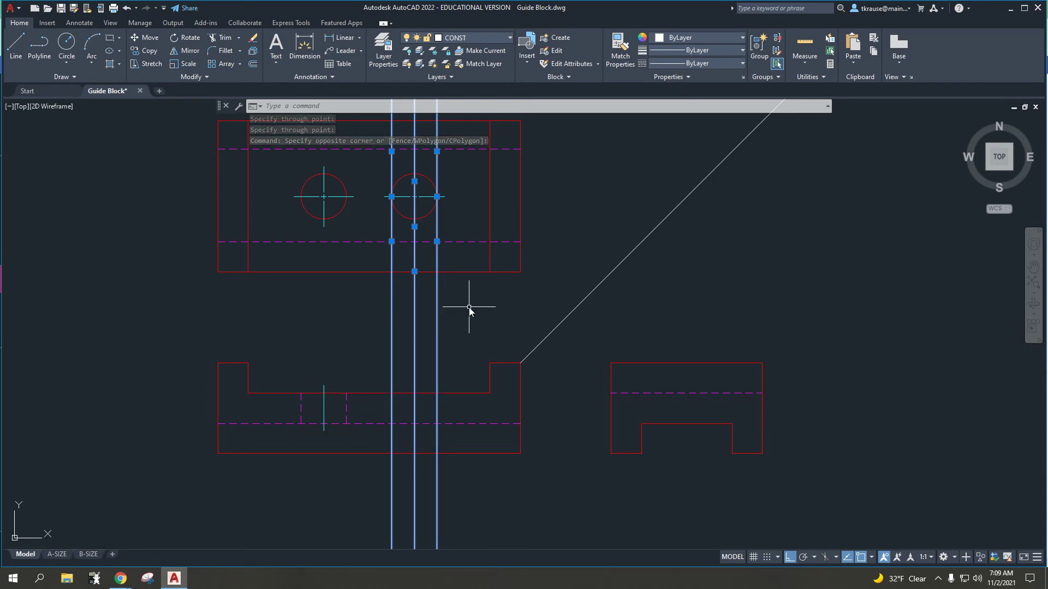
{"action": "key", "text": "Delete"}
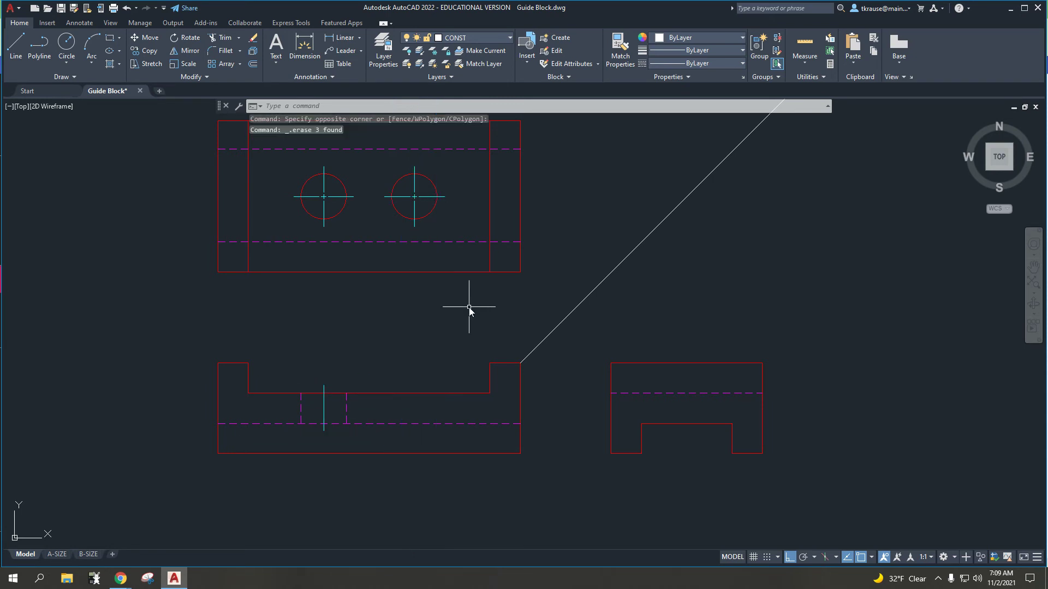
{"action": "left_click", "coordinate": [647, 330]}
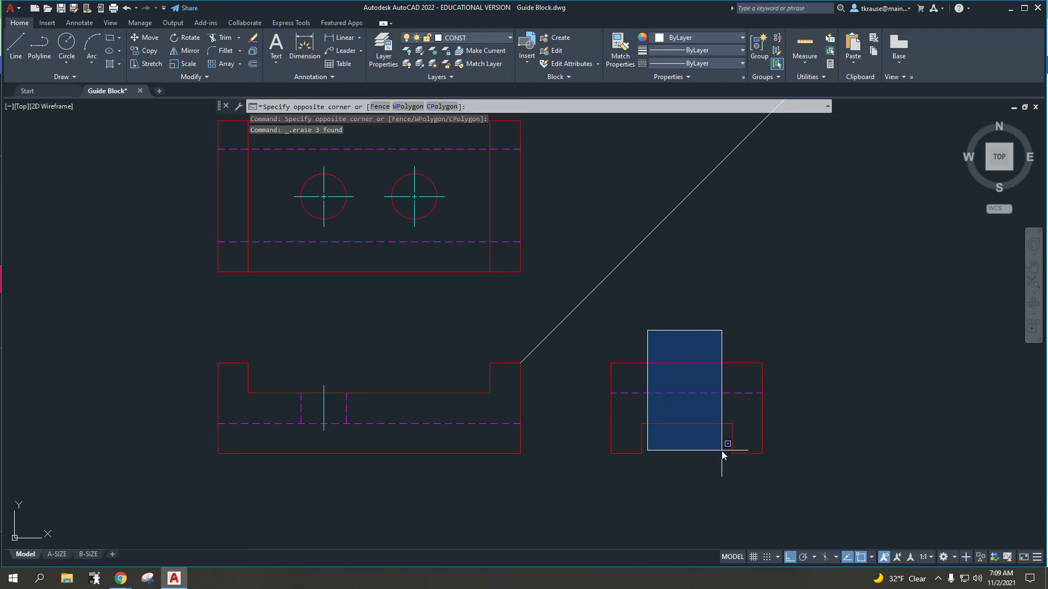
{"action": "left_click", "coordinate": [722, 450]}
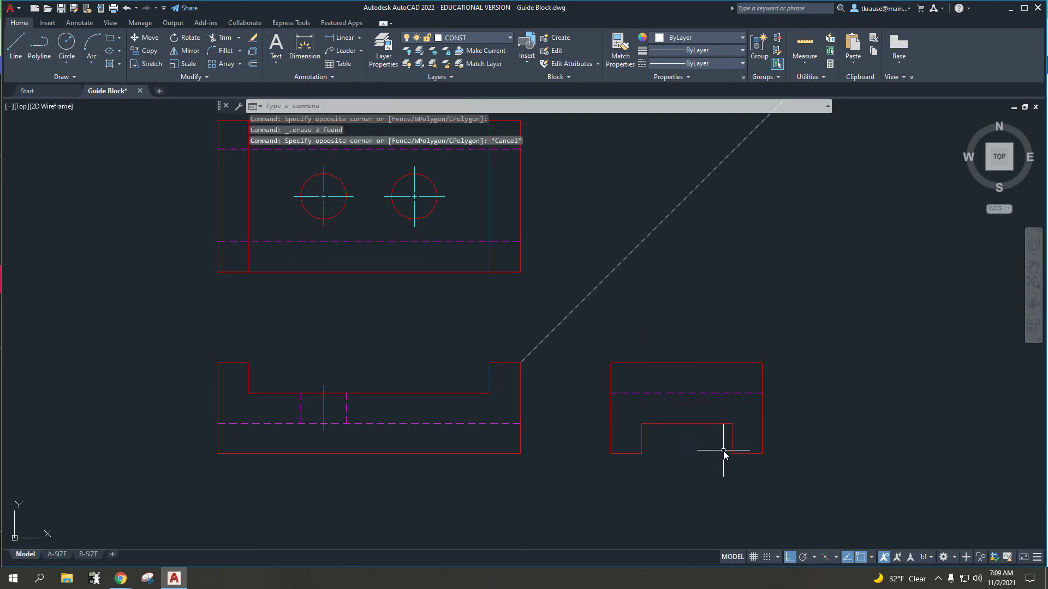
Draw a horizontal construction line through the hole centers in the top view, crossing the diagonal miter line
{"action": "type", "text": "xl"}
{"action": "key", "text": "Return"}
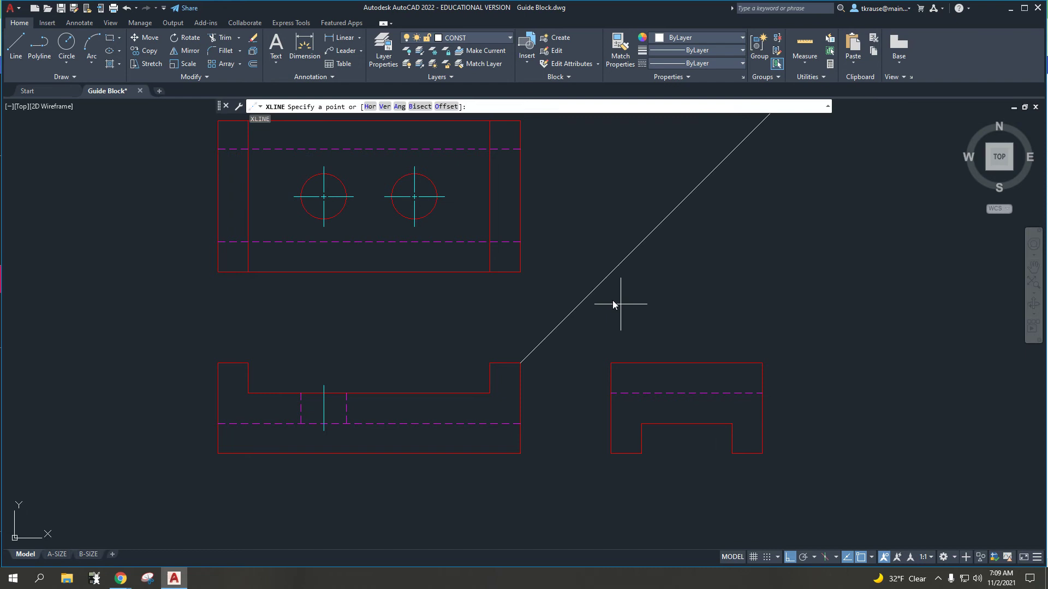
{"action": "left_click", "coordinate": [440, 196]}
{"action": "left_click", "coordinate": [744, 196]}
{"action": "key", "text": "Return"}
Draw a vertical construction line from the miter line intersection down through the side view
{"action": "key", "text": "Return"}
{"action": "left_click", "coordinate": [686, 197]}
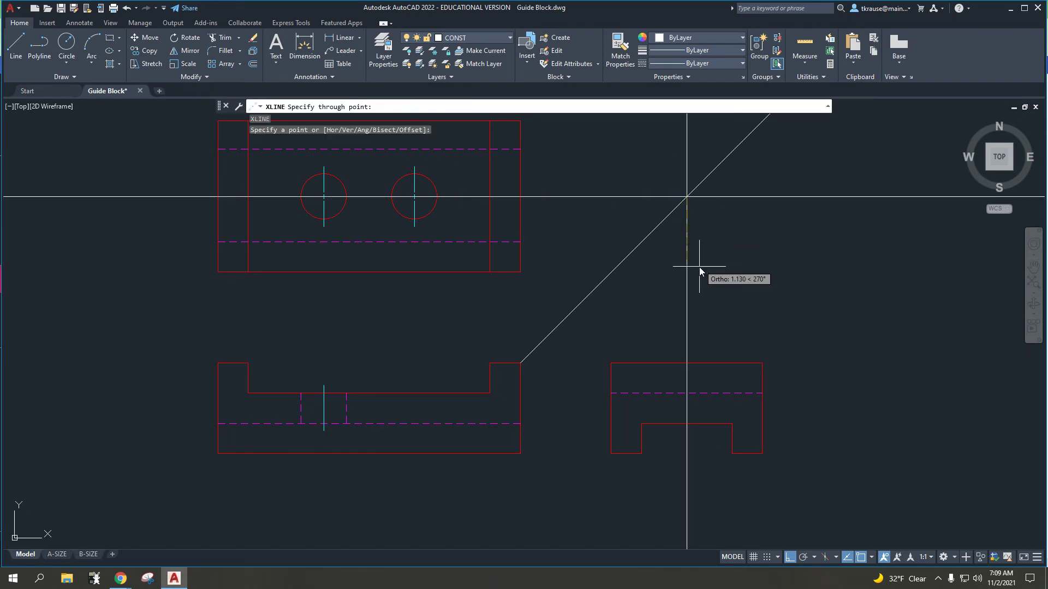
{"action": "left_click", "coordinate": [699, 267]}
{"action": "key", "text": "Escape"}
Erase the horizontal construction line running through the top view's hole centers
{"action": "left_click", "coordinate": [620, 217]}
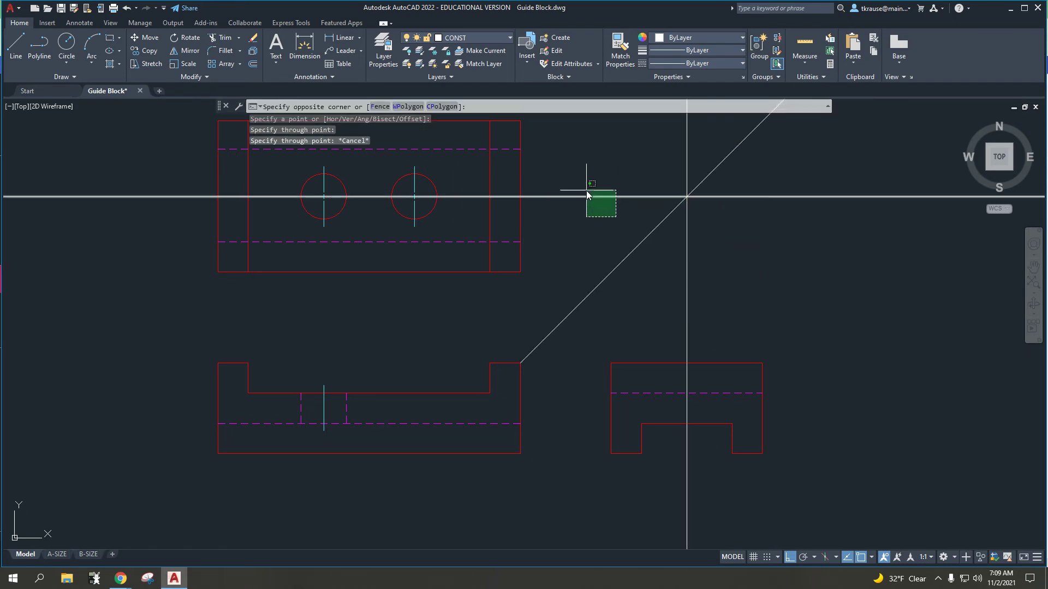
{"action": "left_click", "coordinate": [585, 191]}
{"action": "key", "text": "Delete"}
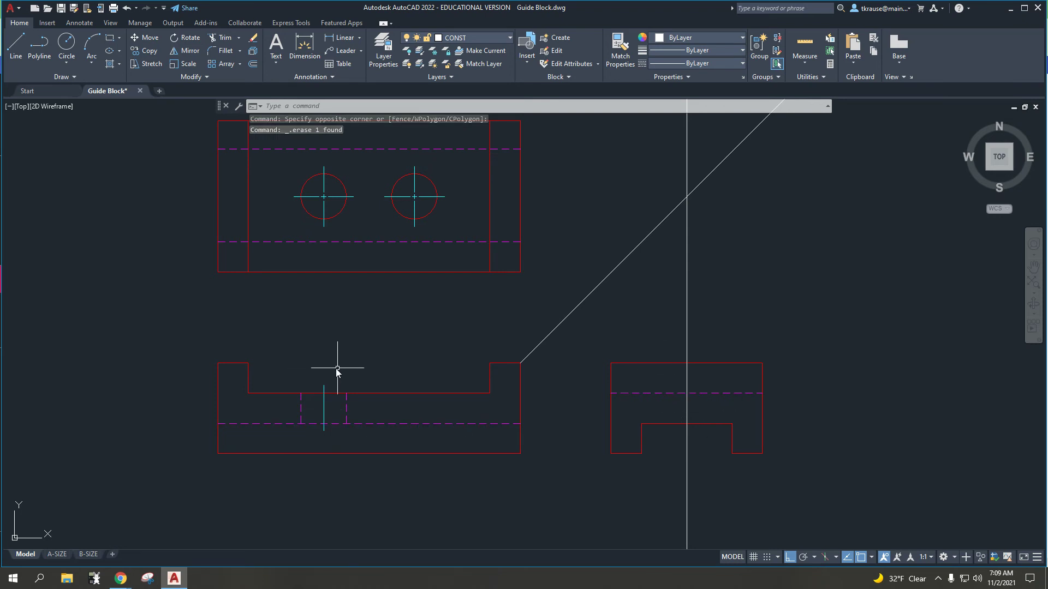
Draw a vertical construction line through the right hole's center, projecting it from the top view to the front view
{"action": "type", "text": "xl"}
{"action": "key", "text": "Return"}
{"action": "left_click", "coordinate": [415, 226]}
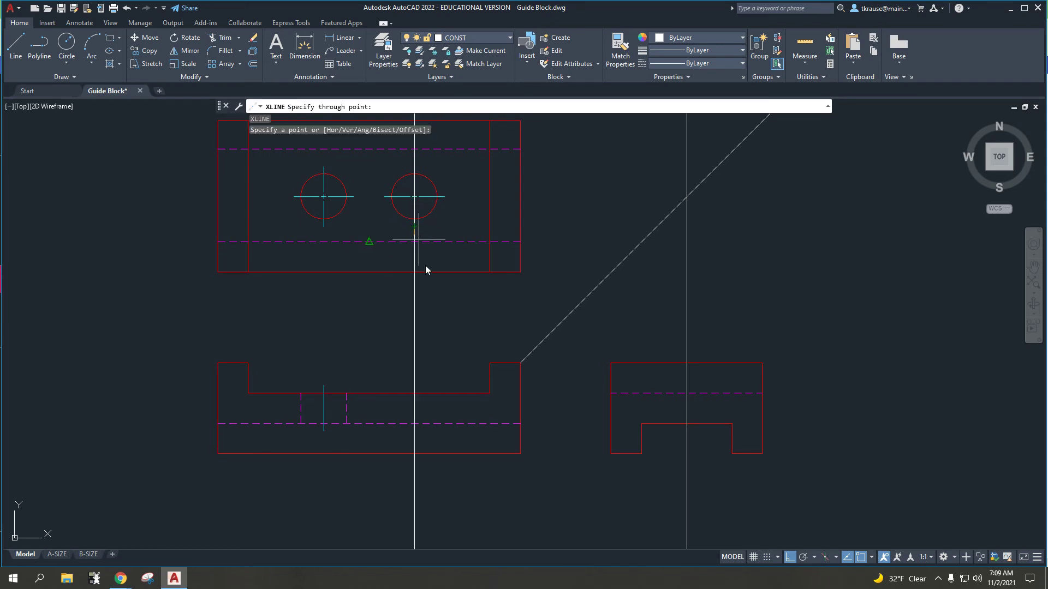
{"action": "left_click", "coordinate": [428, 310]}
{"action": "key", "text": "Escape"}
{"action": "key", "text": "Escape"}
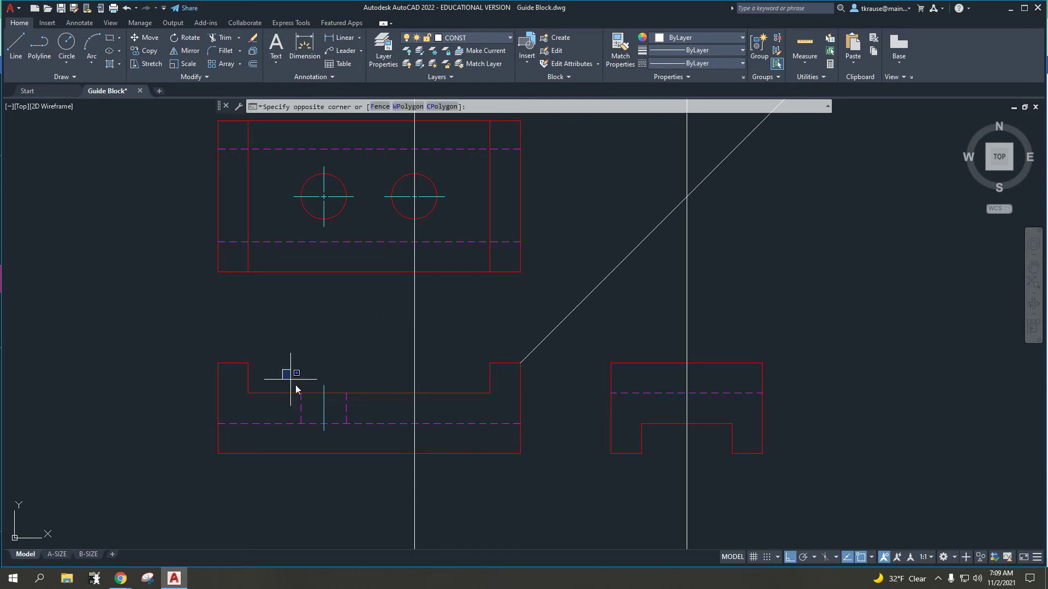
{"action": "left_click", "coordinate": [282, 370]}
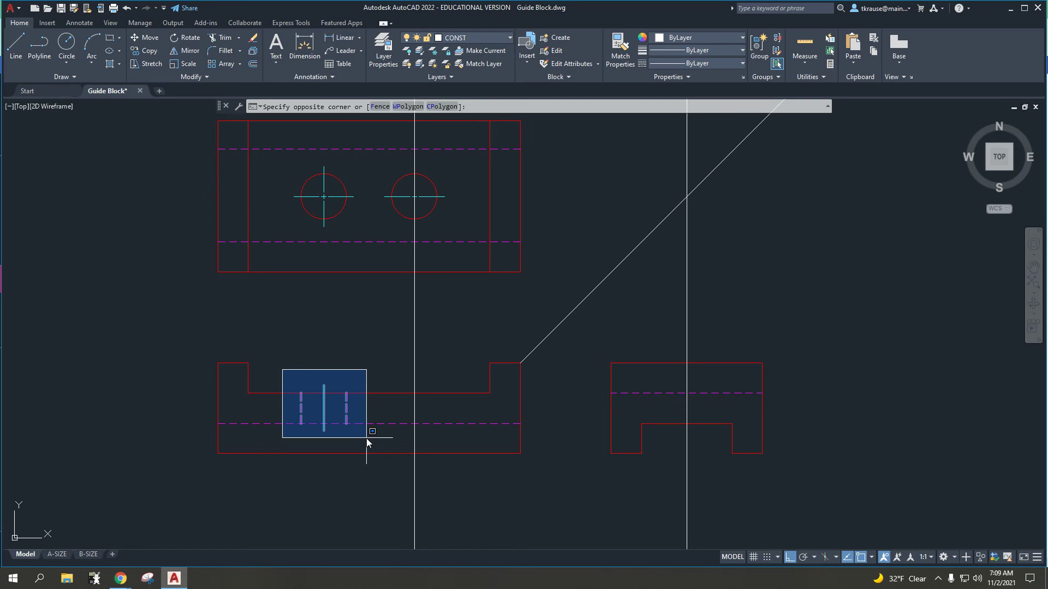
{"action": "key", "text": "Escape"}
{"action": "key", "text": "Escape"}
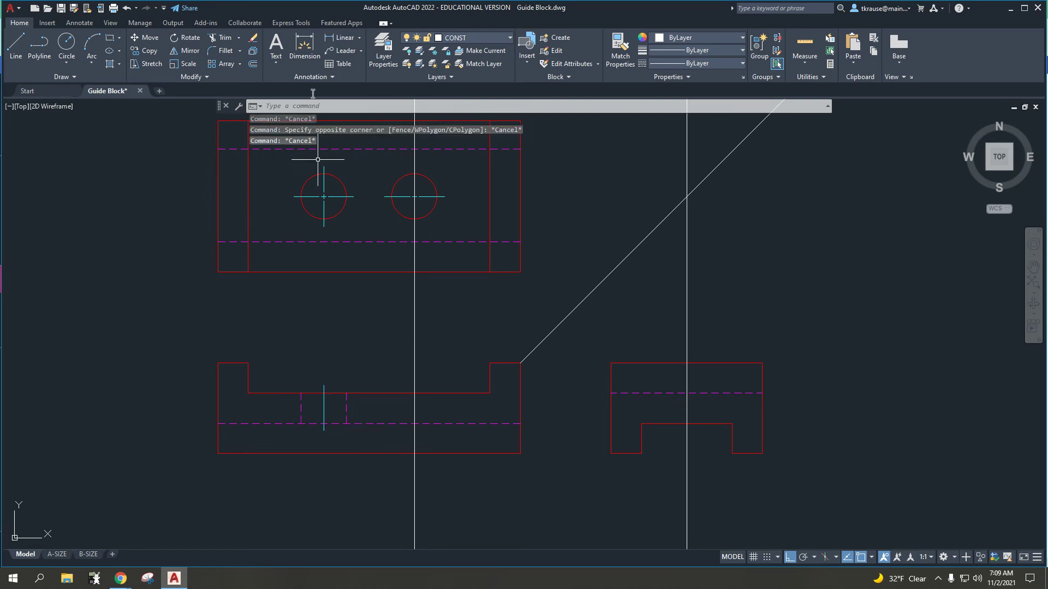
Copy the left hole's hidden edges and center line in the front view to the right hole's position and to the side view
{"action": "left_click", "coordinate": [282, 366]}
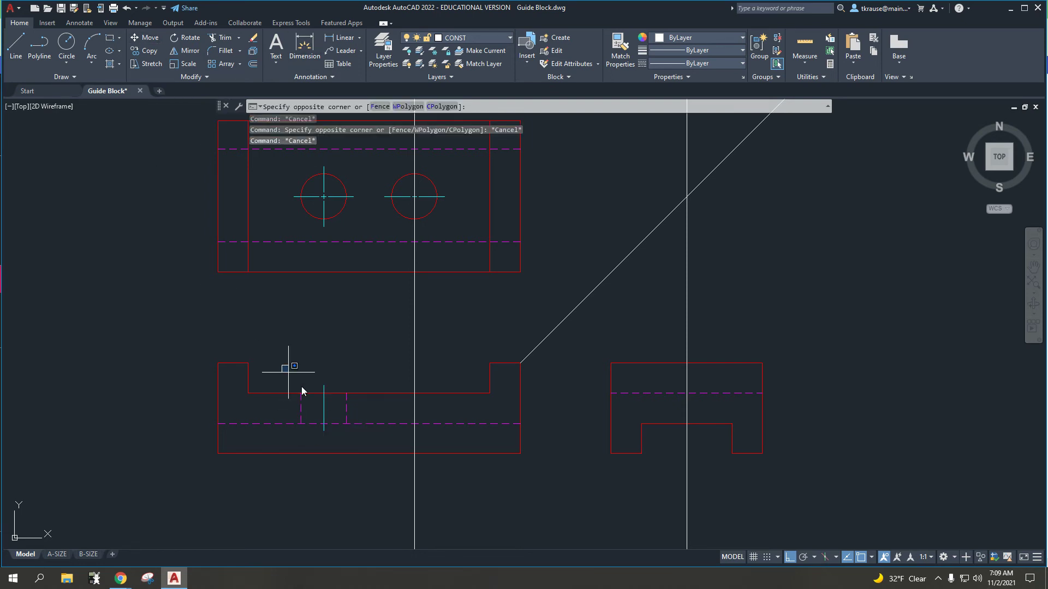
{"action": "left_click", "coordinate": [366, 442]}
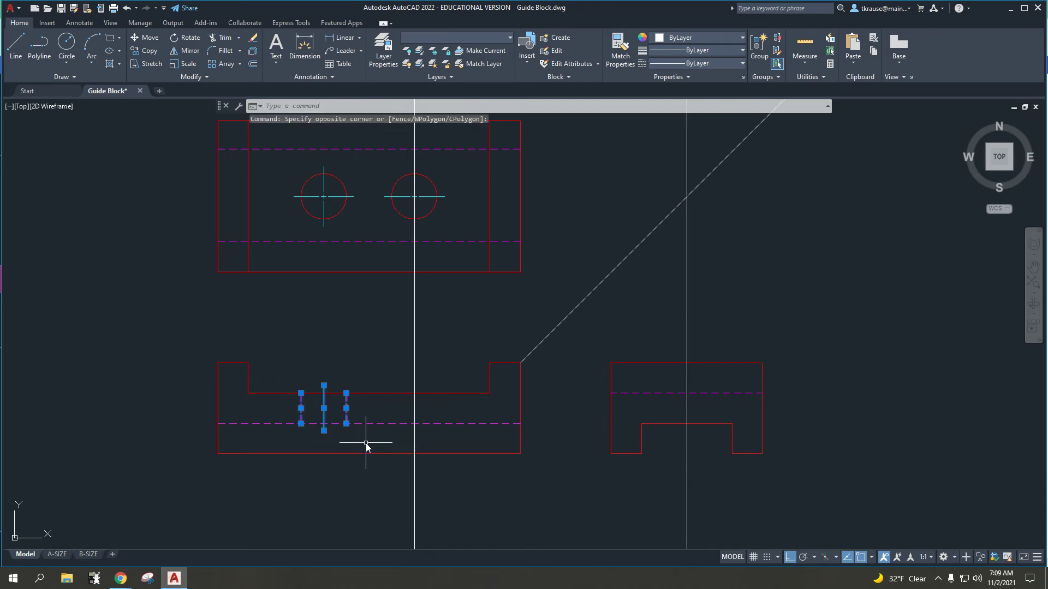
{"action": "left_click", "coordinate": [149, 50]}
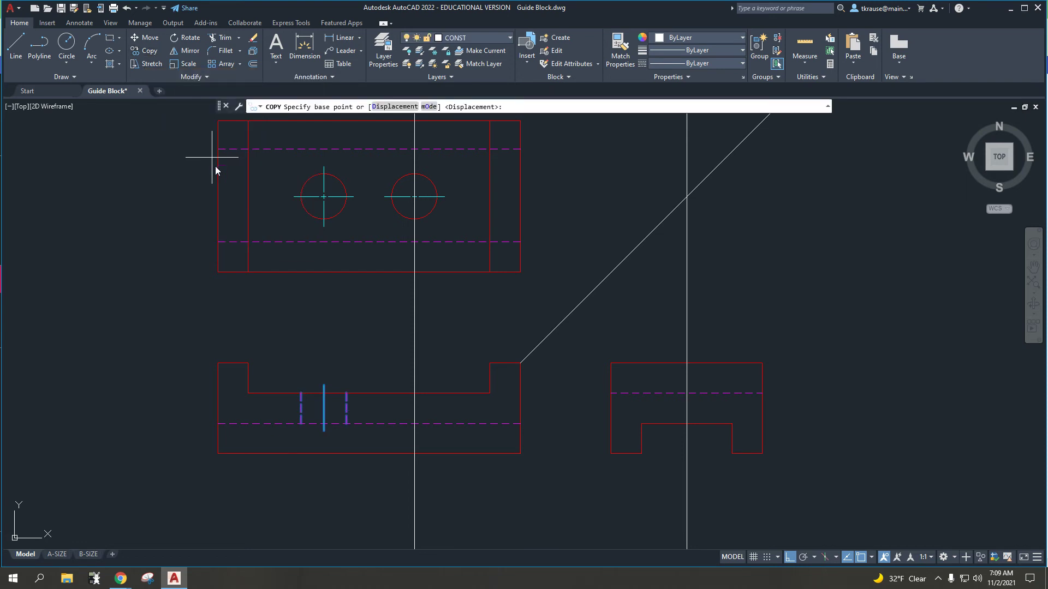
{"action": "left_click", "coordinate": [323, 393]}
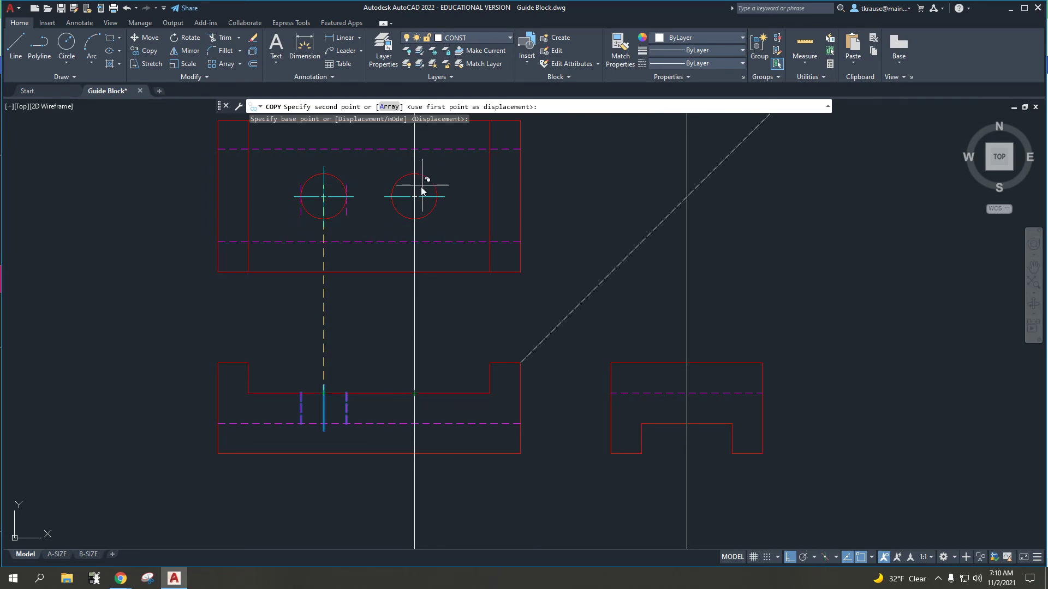
{"action": "left_click", "coordinate": [413, 395]}
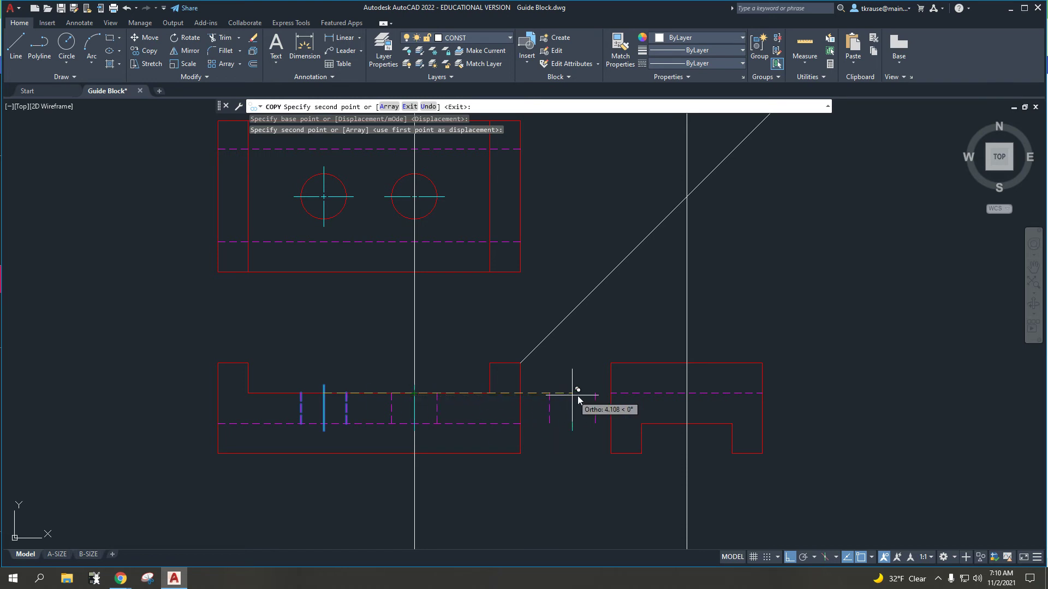
{"action": "left_click", "coordinate": [686, 394]}
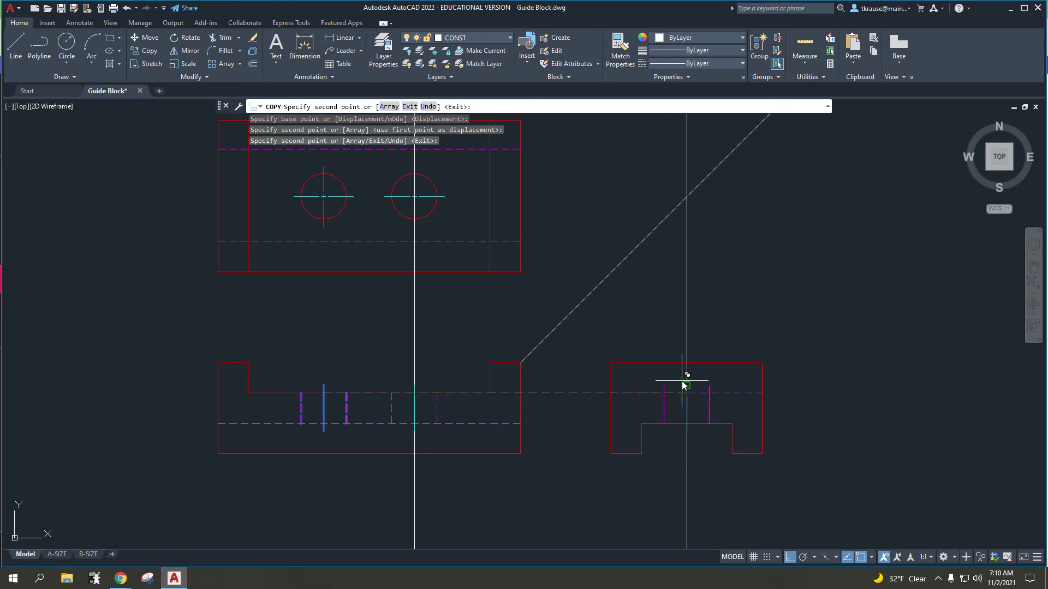
{"action": "key", "text": "Escape"}
Erase the two vertical construction lines through the side and front views and the diagonal miter line
{"action": "left_click", "coordinate": [725, 341]}
{"action": "left_click", "coordinate": [648, 327]}
{"action": "key", "text": "Delete"}
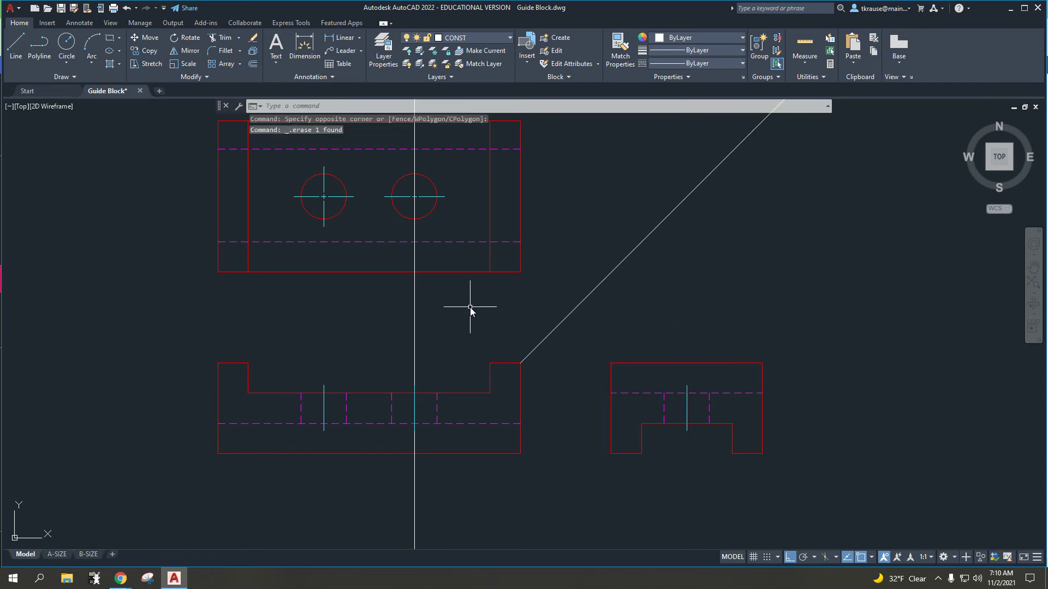
{"action": "left_click", "coordinate": [470, 308]}
{"action": "left_click", "coordinate": [358, 309]}
{"action": "key", "text": "Delete"}
{"action": "left_click", "coordinate": [747, 285]}
{"action": "left_click", "coordinate": [604, 183]}
{"action": "key", "text": "Delete"}
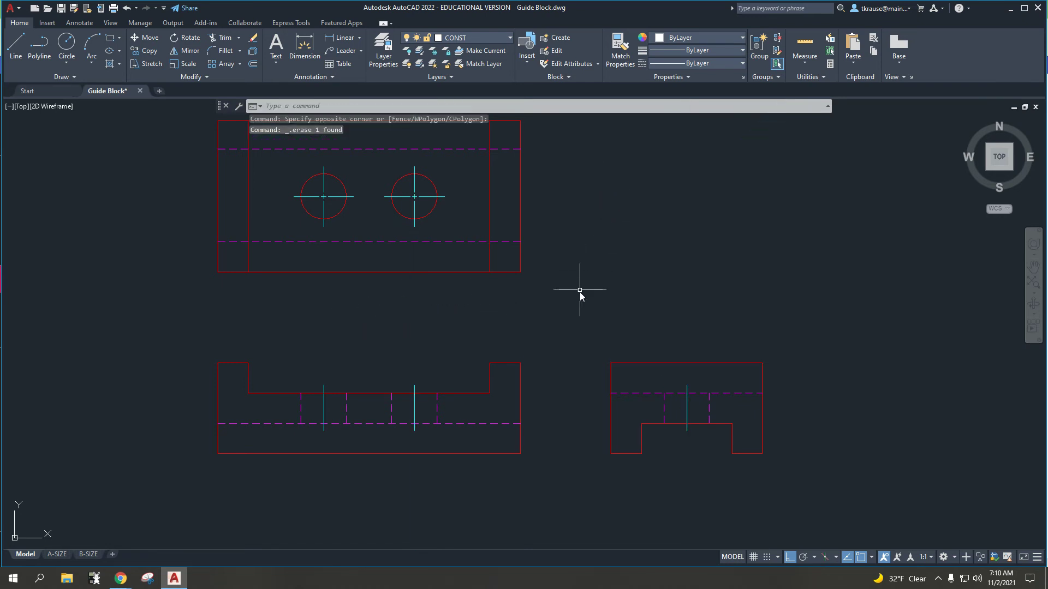
Save the drawing
{"action": "scroll", "coordinate": [527, 354], "scroll_direction": "down", "scroll_amount": 2}
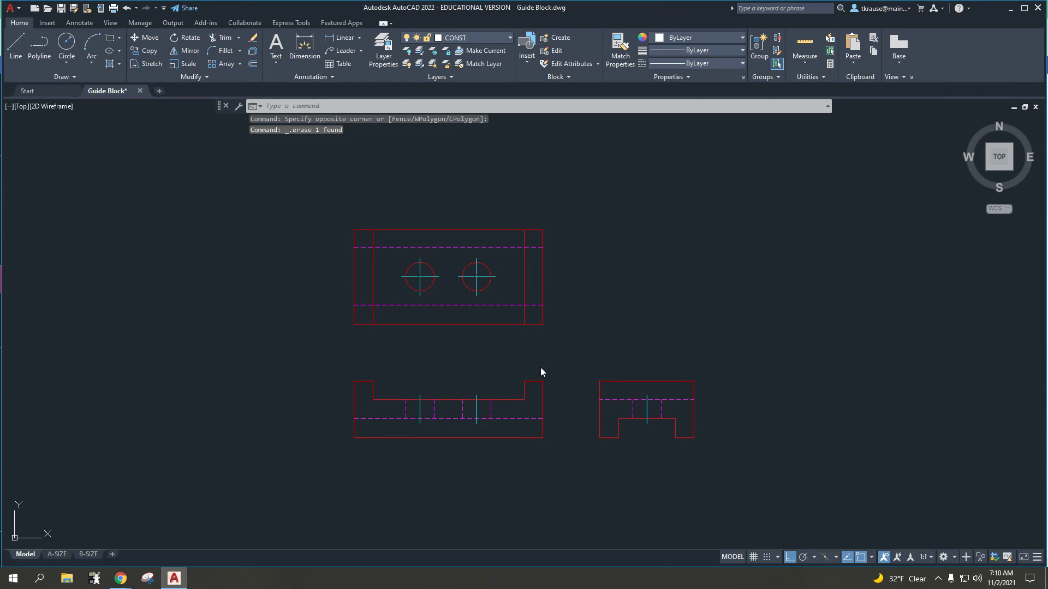
{"action": "key", "text": "ctrl+s"}
{"action": "middle_click_drag", "start_coordinate": [531, 340], "coordinate": [491, 358]}
{"action": "scroll", "coordinate": [491, 360], "scroll_direction": "up", "scroll_amount": 2}
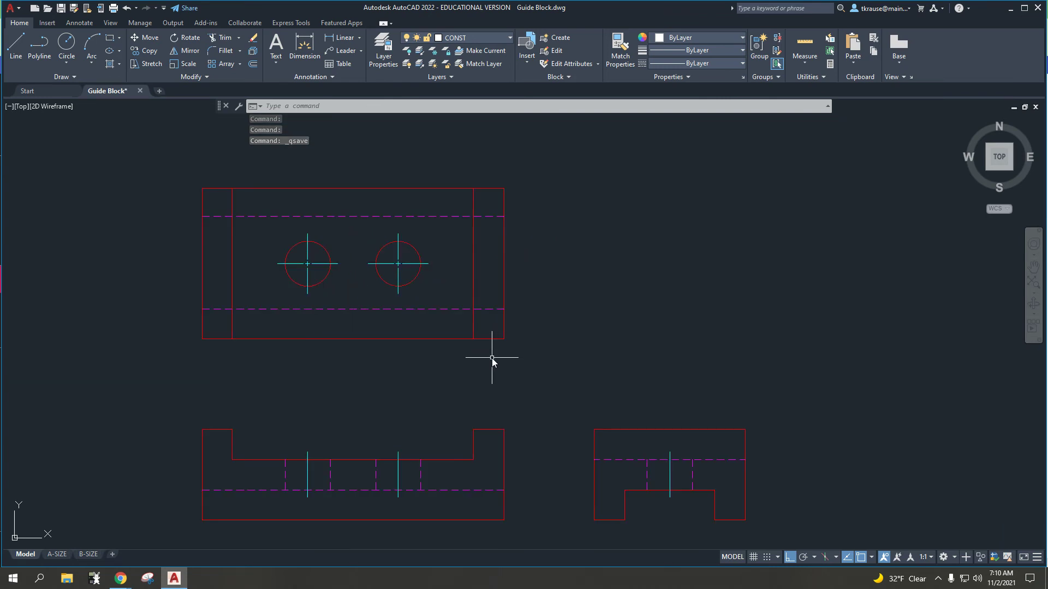
{"action": "mouse_move", "coordinate": [452, 381]}
{"action": "middle_mouse_down"}
{"action": "mouse_move", "coordinate": [491, 365]}
{"action": "mouse_move", "coordinate": [490, 376]}
{"action": "middle_mouse_up"}
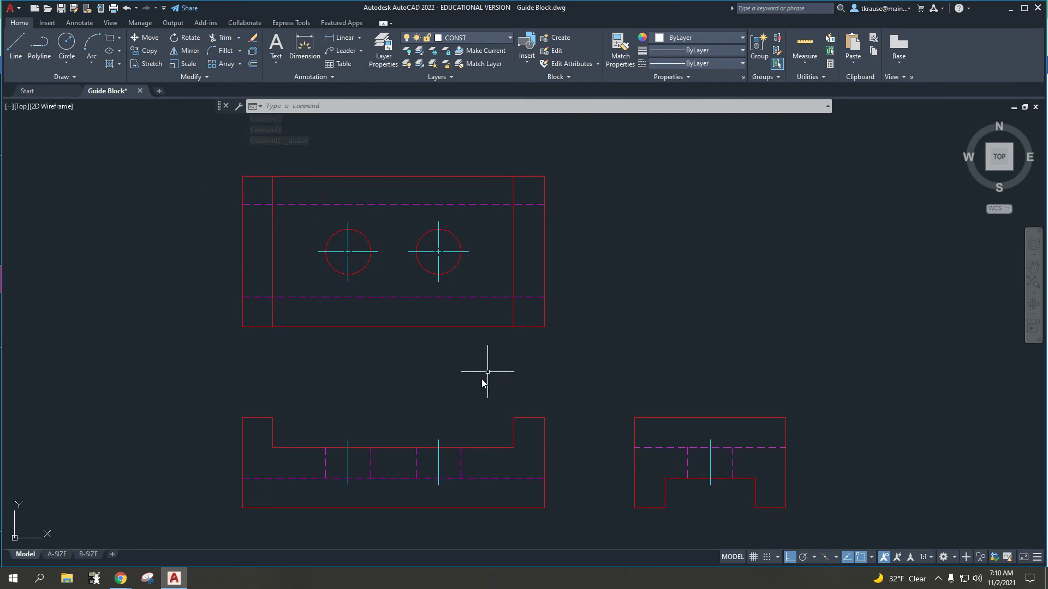
{"action": "left_click", "coordinate": [336, 423]}
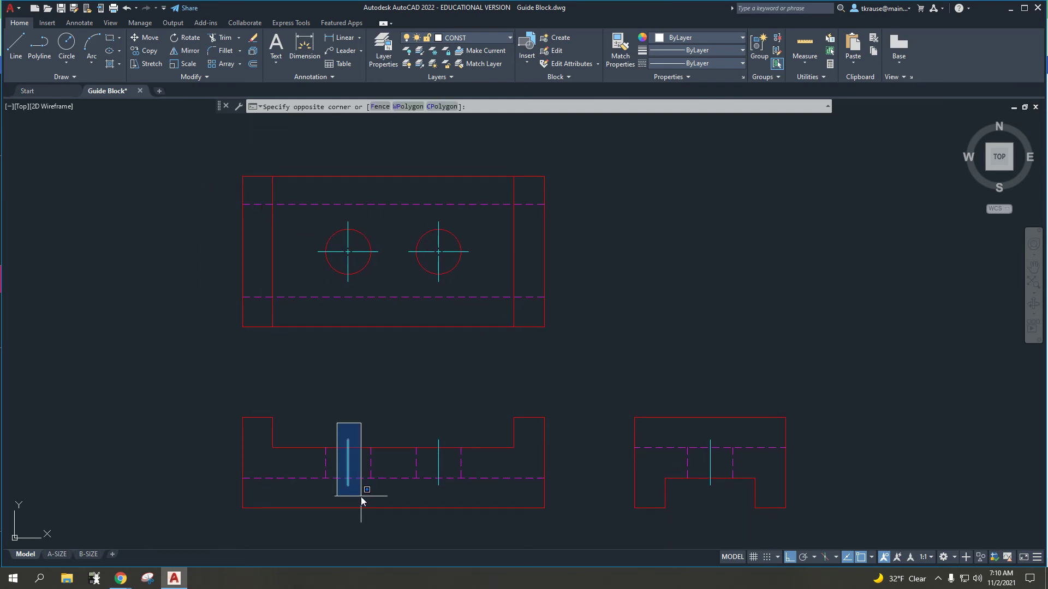
{"action": "key", "text": "Escape"}
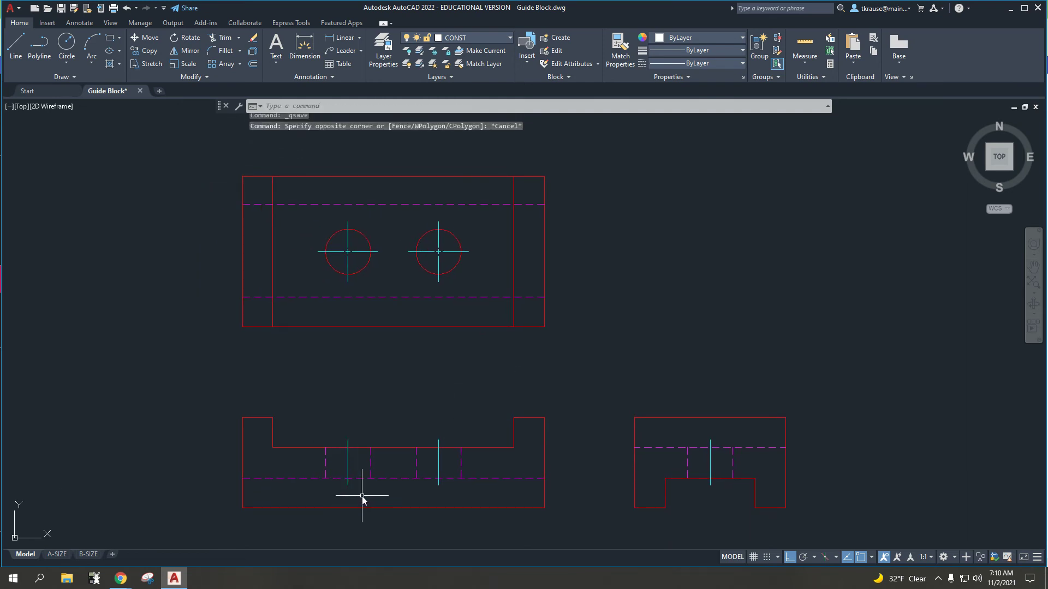
{"action": "key", "text": "Escape"}
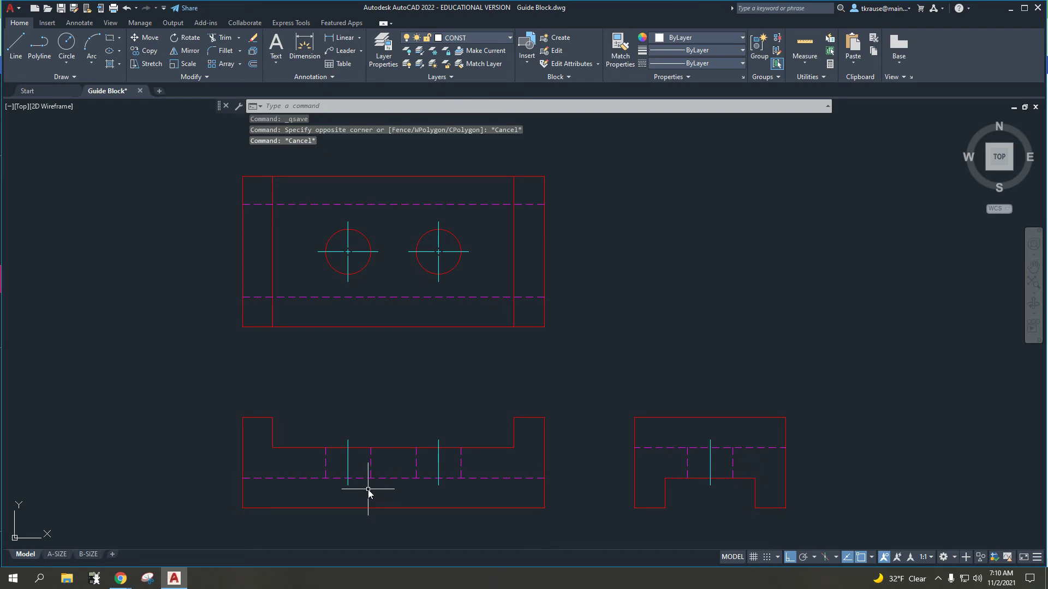
{"action": "left_click", "coordinate": [79, 22]}
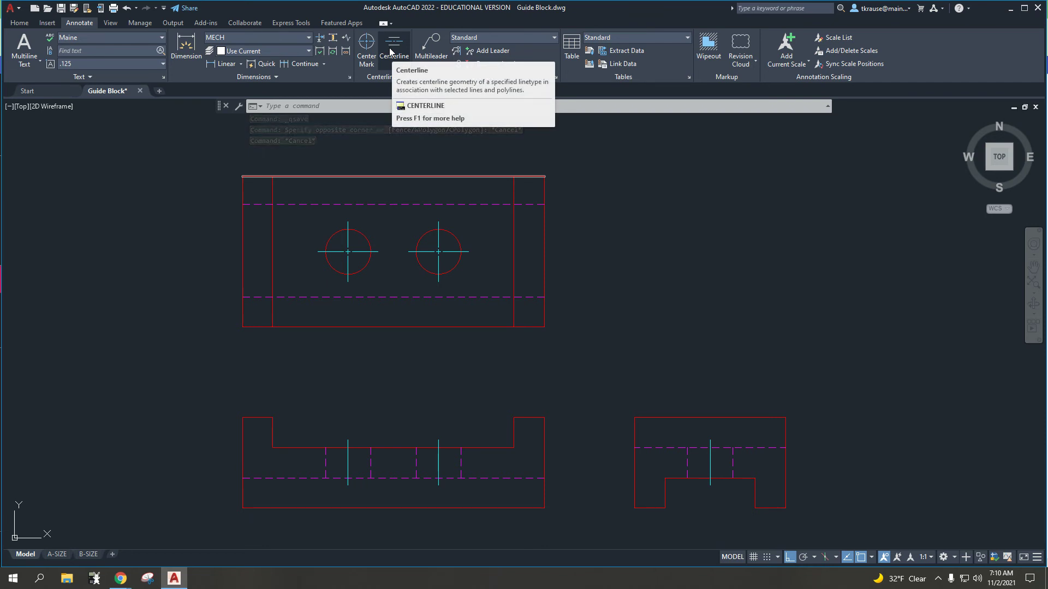
{"action": "key", "text": "Escape"}
{"action": "key", "text": "Escape"}
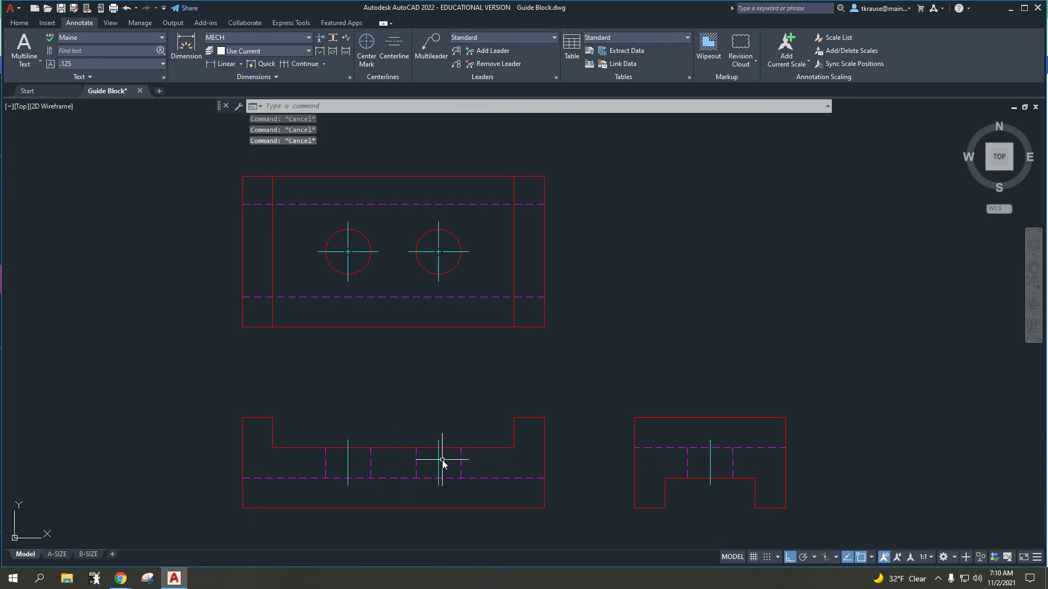
Replace the right hole's center line in the front view using the Centerline tool between its two hidden edges
{"action": "left_click", "coordinate": [442, 460]}
{"action": "key", "text": "Delete"}
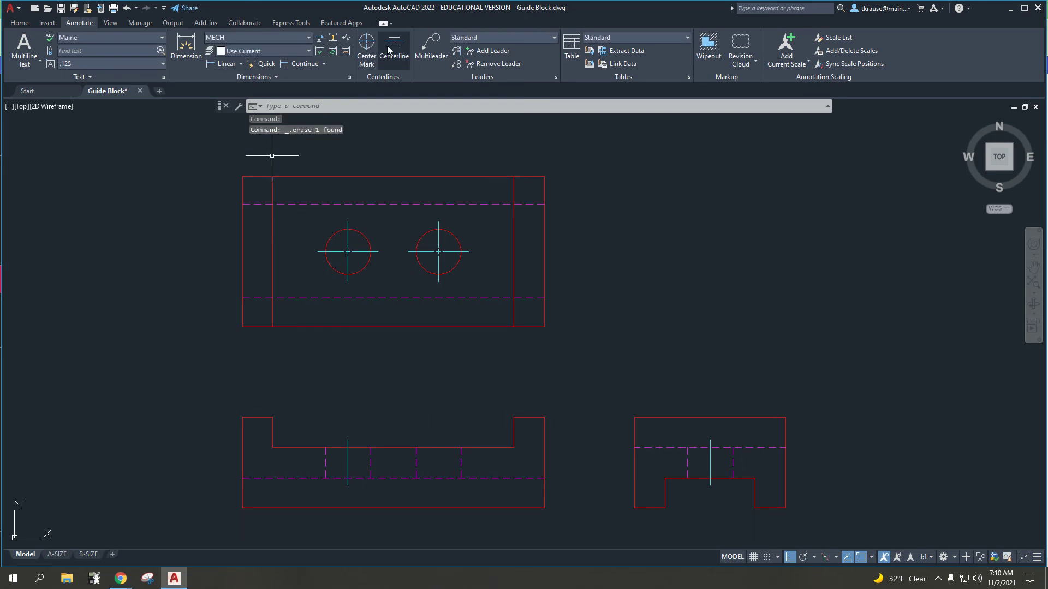
{"action": "left_click", "coordinate": [390, 49]}
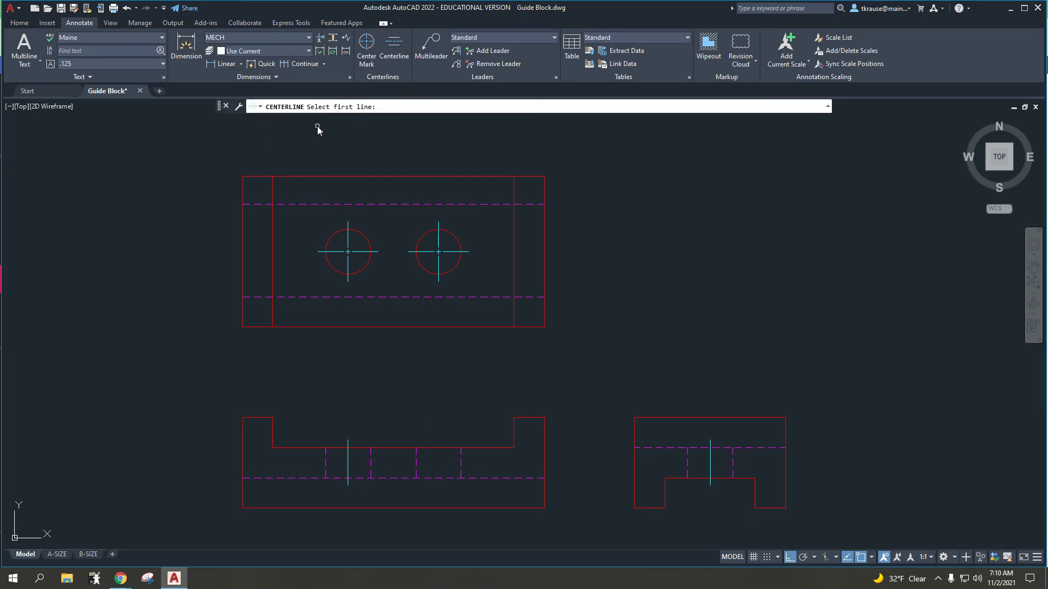
{"action": "left_click", "coordinate": [415, 465]}
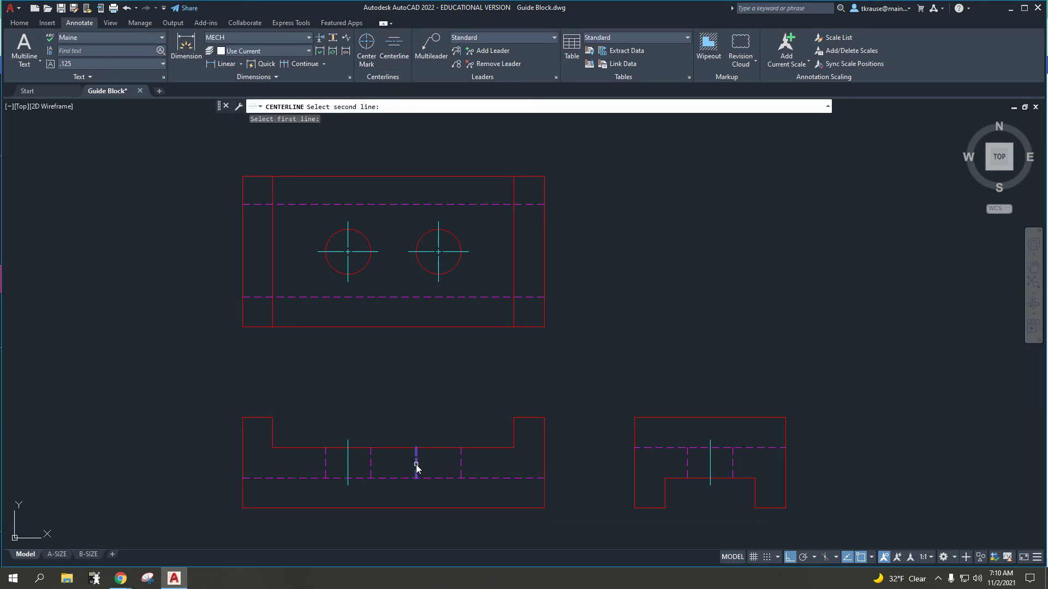
{"action": "left_click", "coordinate": [461, 467]}
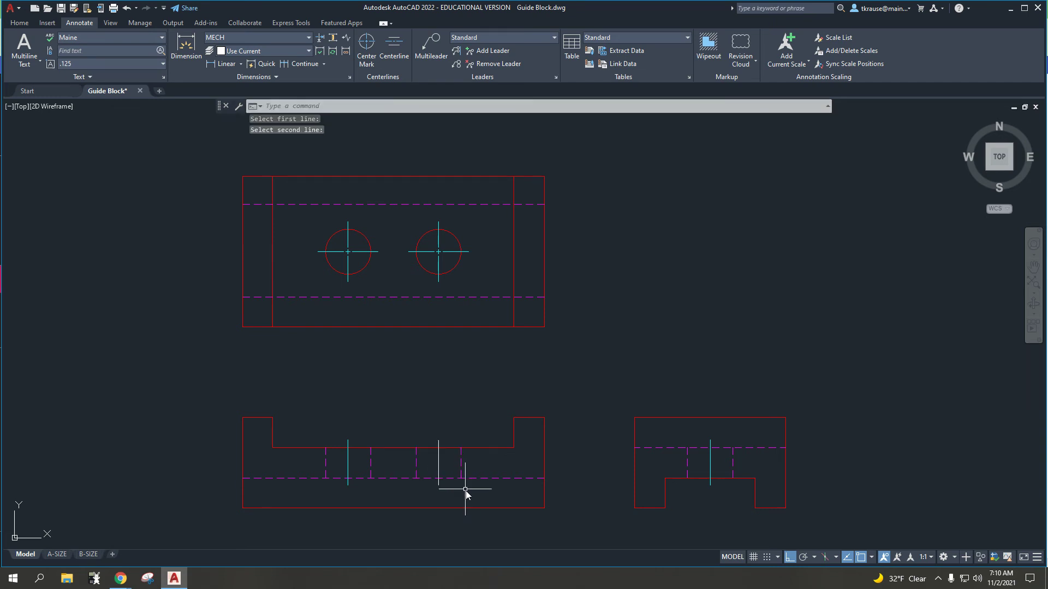
{"action": "scroll", "coordinate": [437, 450], "scroll_direction": "up", "scroll_amount": 3}
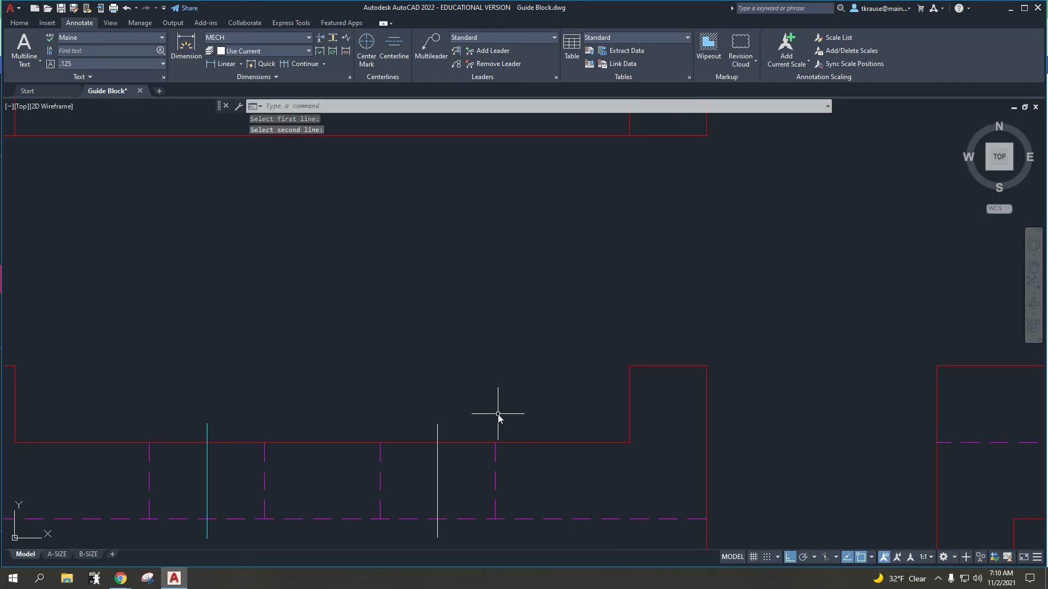
{"action": "middle_click_drag", "start_coordinate": [497, 416], "coordinate": [503, 363]}
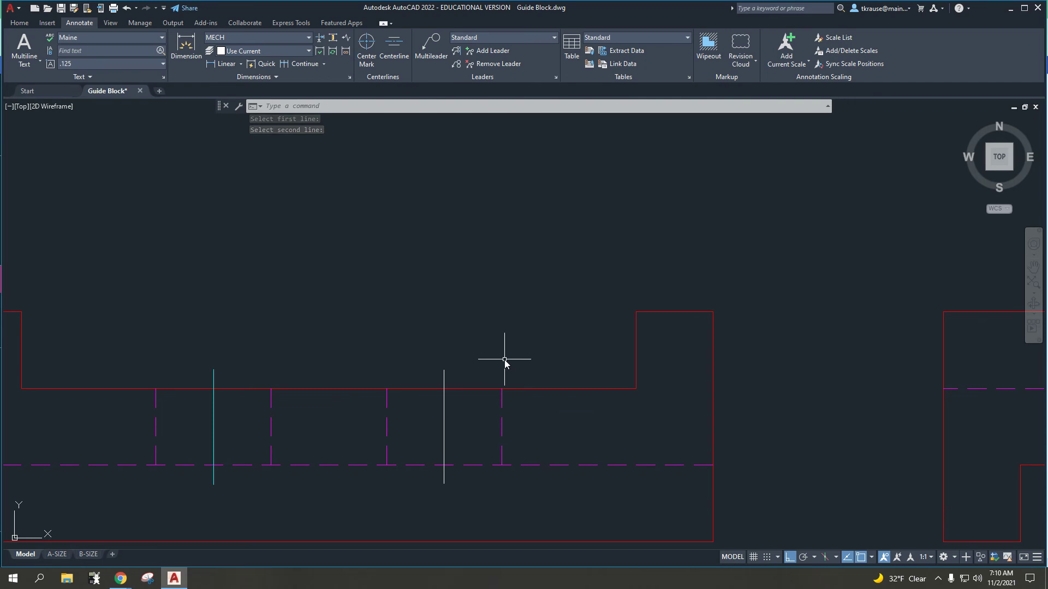
{"action": "type", "text": "l"}
{"action": "key", "text": "Return"}
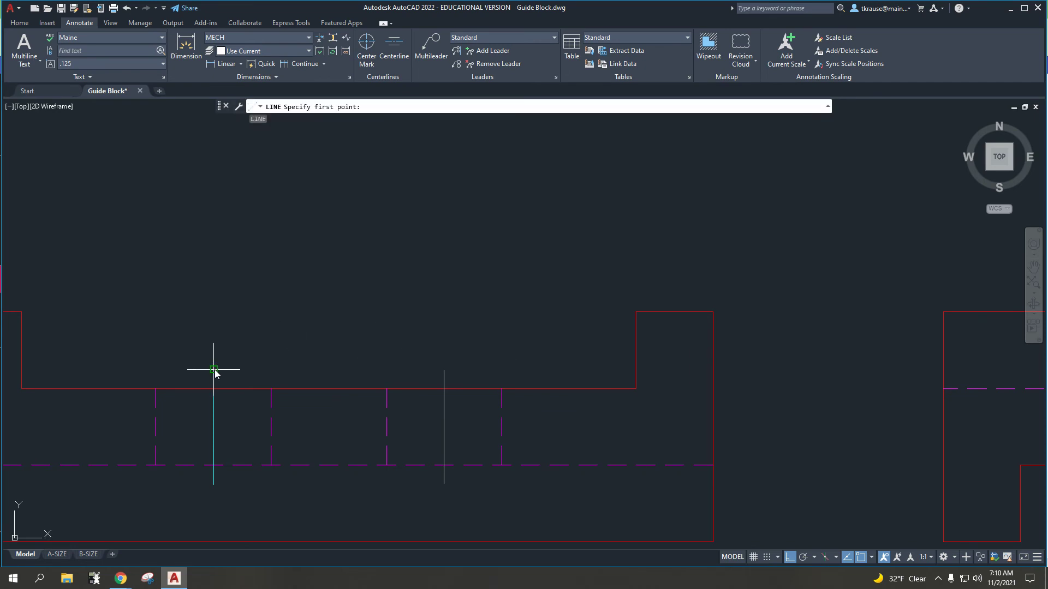
{"action": "left_click", "coordinate": [214, 370]}
{"action": "key", "text": "Escape"}
{"action": "key", "text": "Escape"}
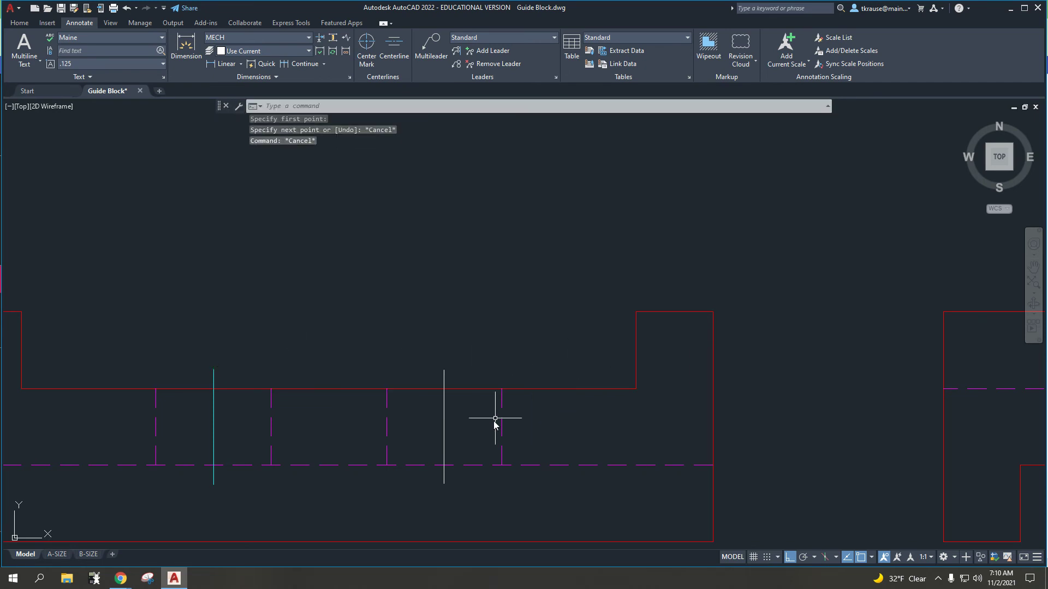
Erase the new white center line between the right hole's hidden edges in the front view
{"action": "left_click", "coordinate": [472, 436]}
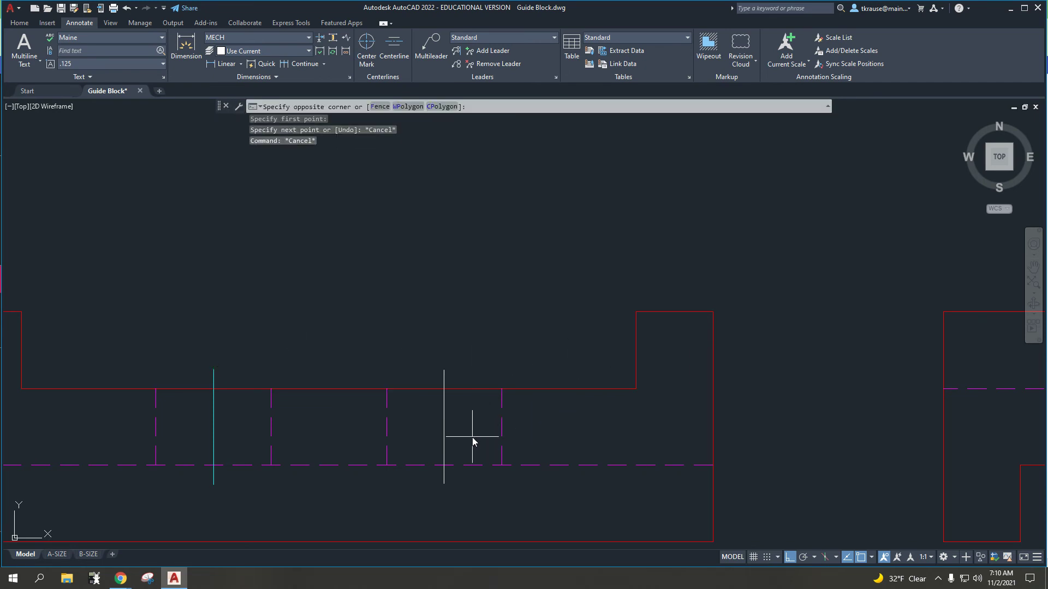
{"action": "left_click", "coordinate": [428, 431]}
{"action": "key", "text": "Delete"}
{"action": "scroll", "coordinate": [429, 426], "scroll_direction": "down", "scroll_amount": 4}
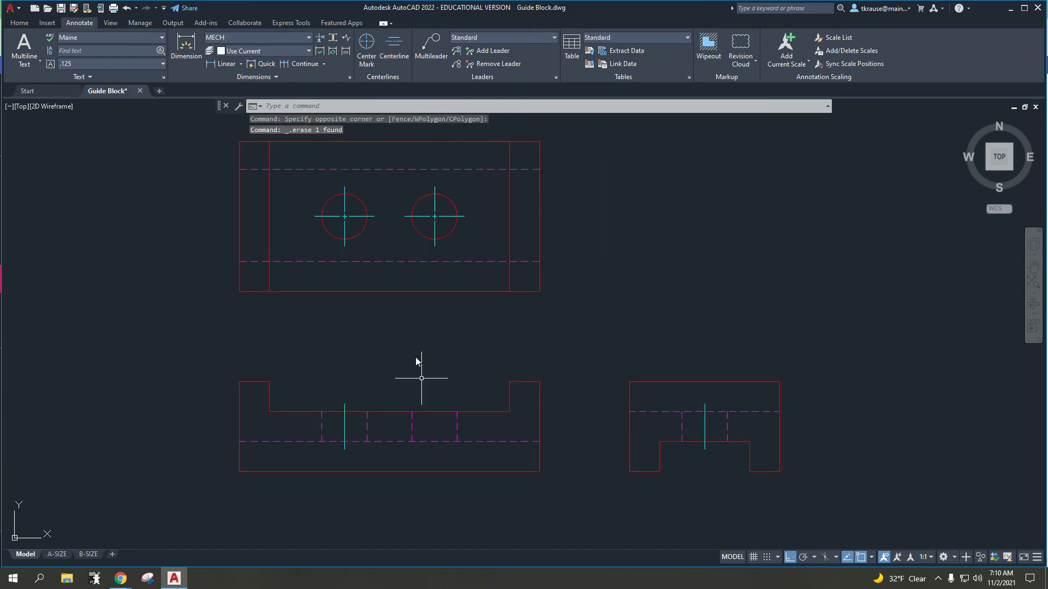
Undo the erasures and the Centerline replacement at the right hole in the front view
{"action": "key", "text": "ctrl+z"}
{"action": "key", "text": "ctrl+z"}
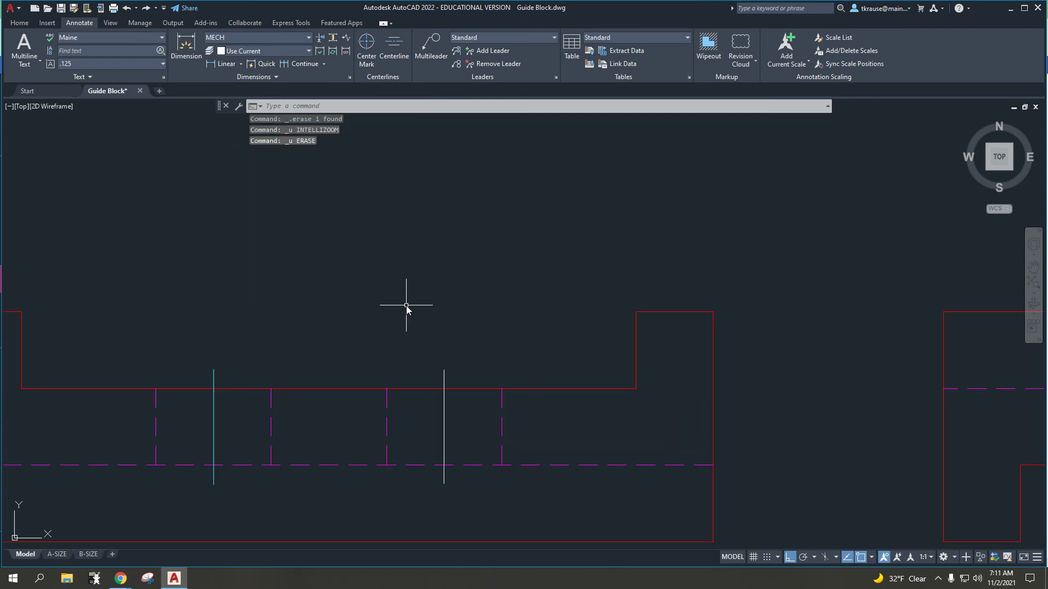
{"action": "key", "text": "ctrl+z"}
{"action": "key", "text": "ctrl+z"}
{"action": "key", "text": "ctrl+z"}
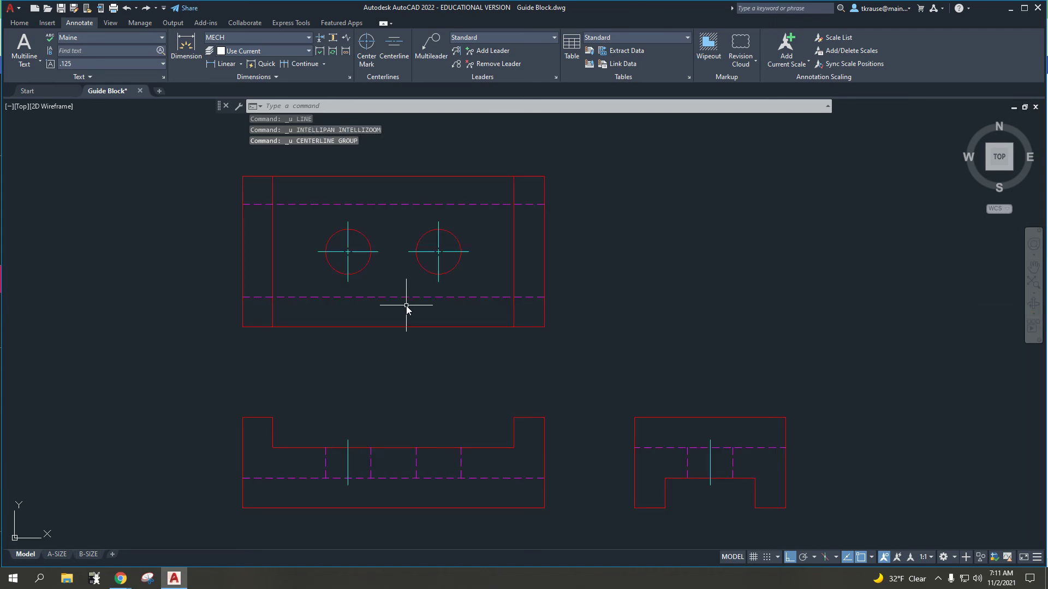
{"action": "middle_click_drag", "start_coordinate": [398, 388], "coordinate": [386, 368]}
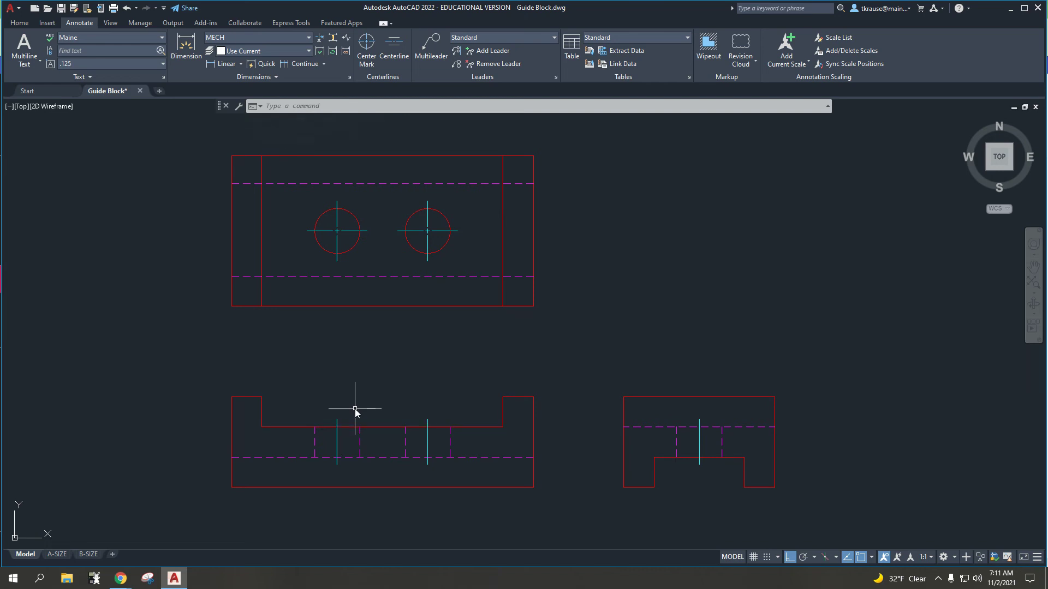
{"action": "left_click", "coordinate": [20, 23]}
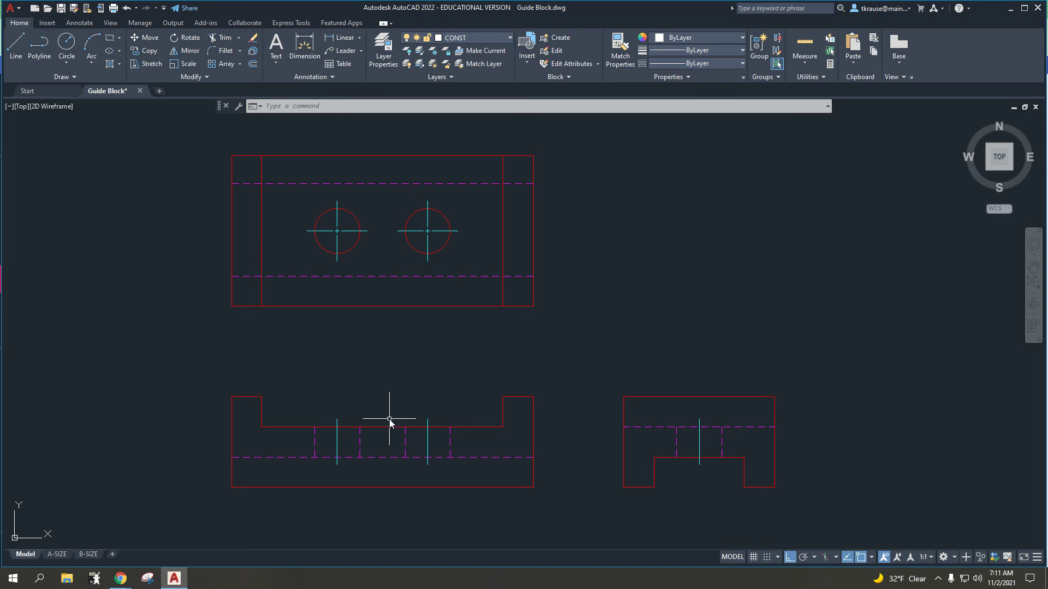
{"action": "scroll", "coordinate": [353, 437], "scroll_direction": "up", "scroll_amount": 4}
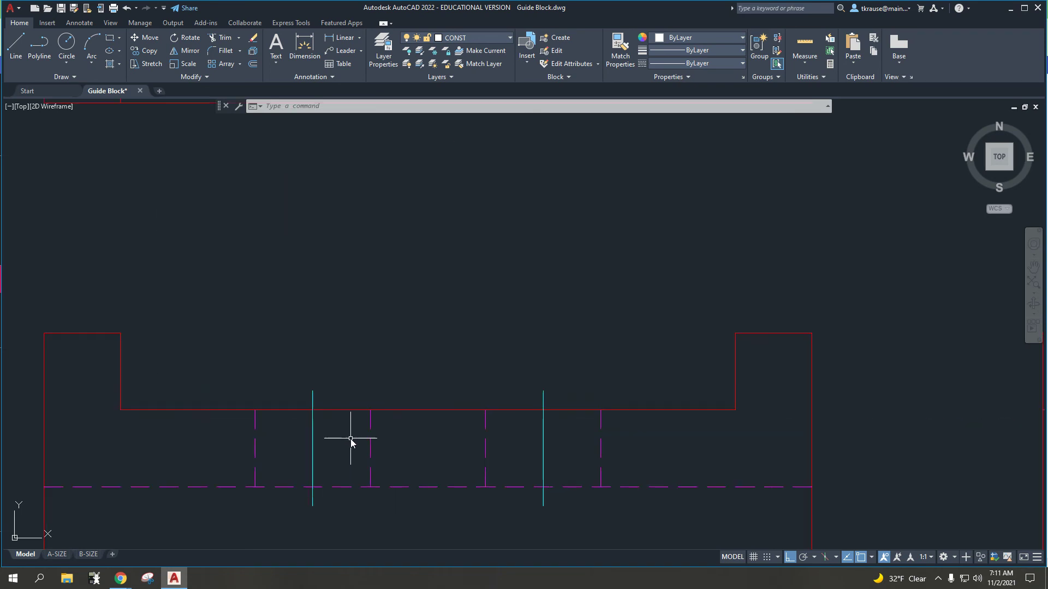
{"action": "left_click", "coordinate": [292, 368]}
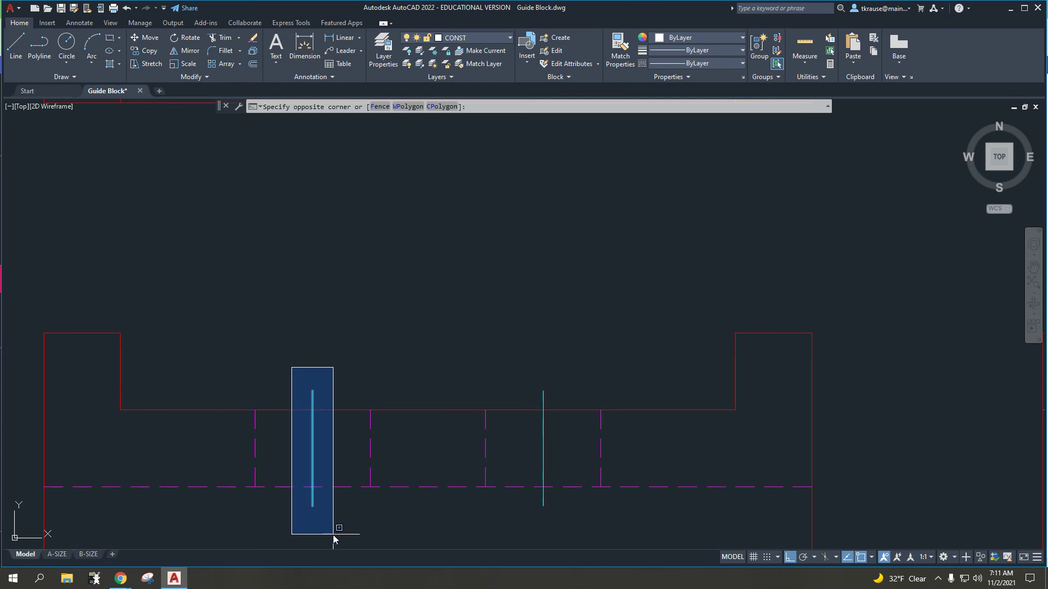
{"action": "key", "text": "Escape"}
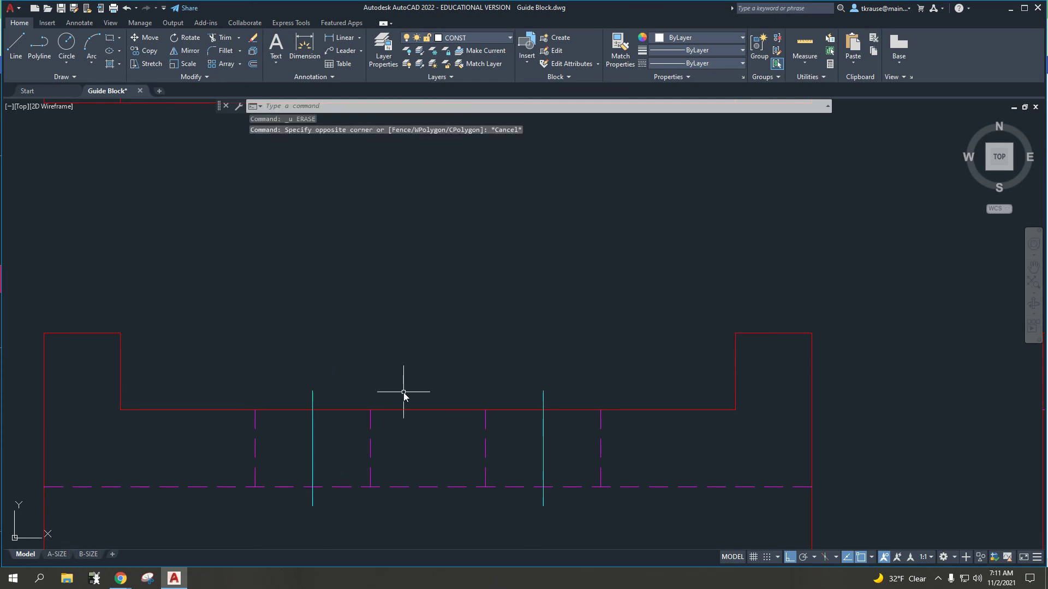
{"action": "scroll", "coordinate": [403, 393], "scroll_direction": "down", "scroll_amount": 4}
{"action": "middle_click_drag", "start_coordinate": [404, 392], "coordinate": [387, 418]}
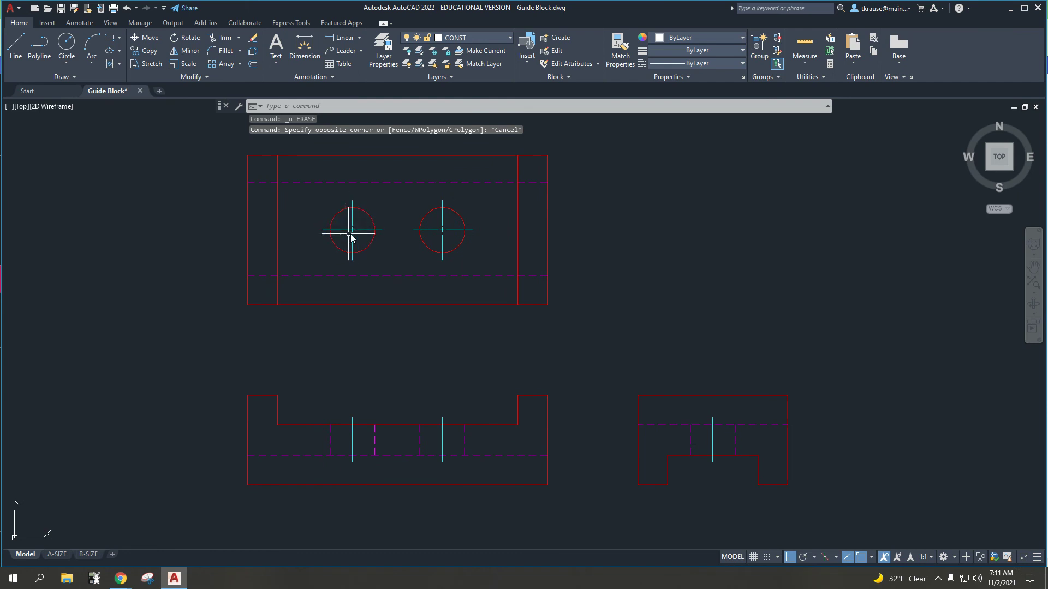
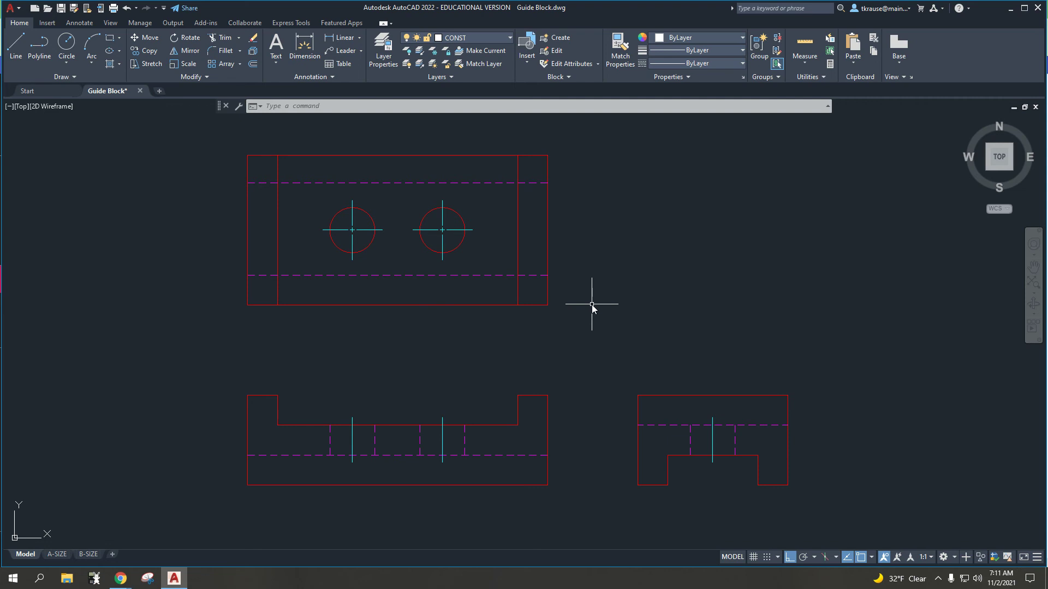
Try a global linetype scale factor of 10 for the drawing and return it to 1
{"action": "type", "text": "ltscale"}
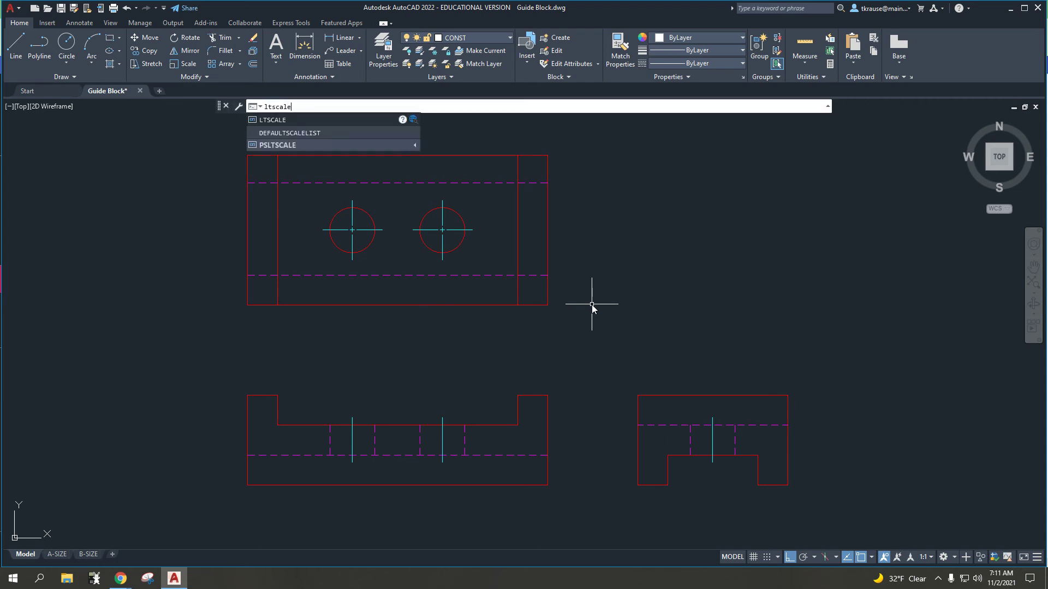
{"action": "key", "text": "Return"}
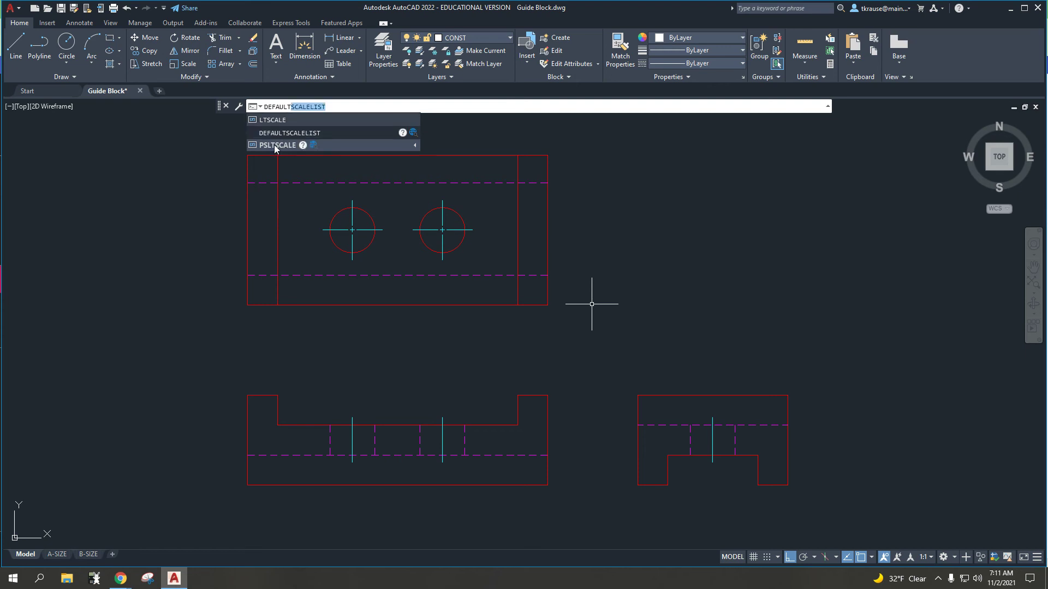
{"action": "left_click", "coordinate": [275, 119]}
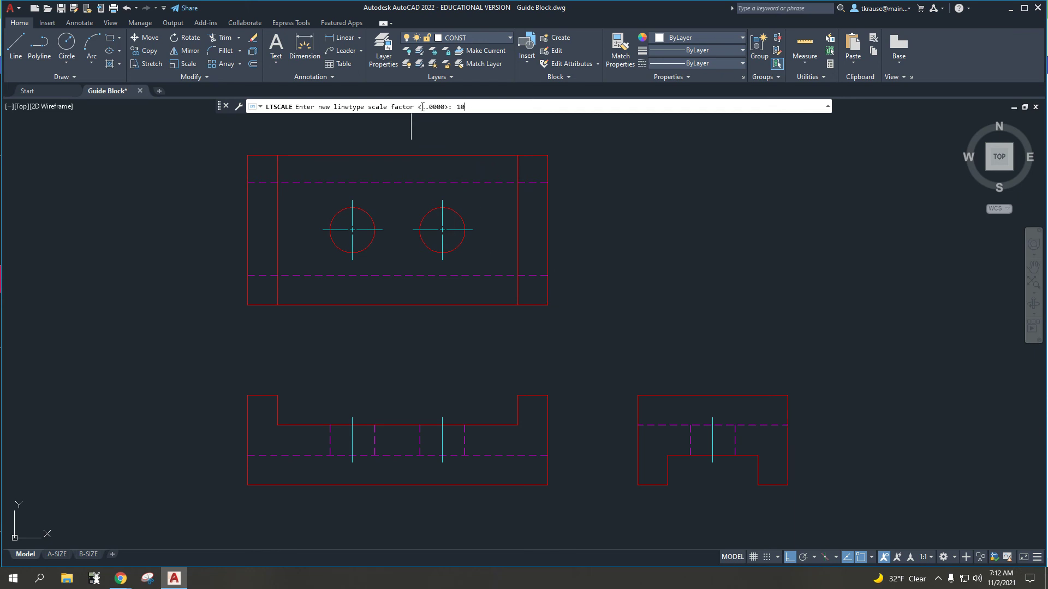
{"action": "key", "text": "Return"}
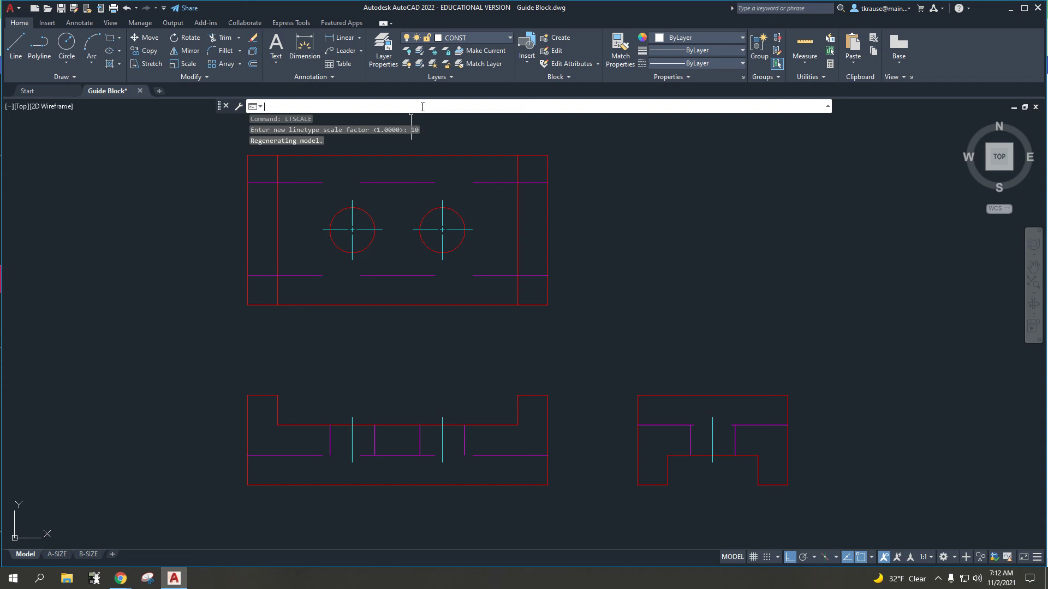
{"action": "key", "text": "Return"}
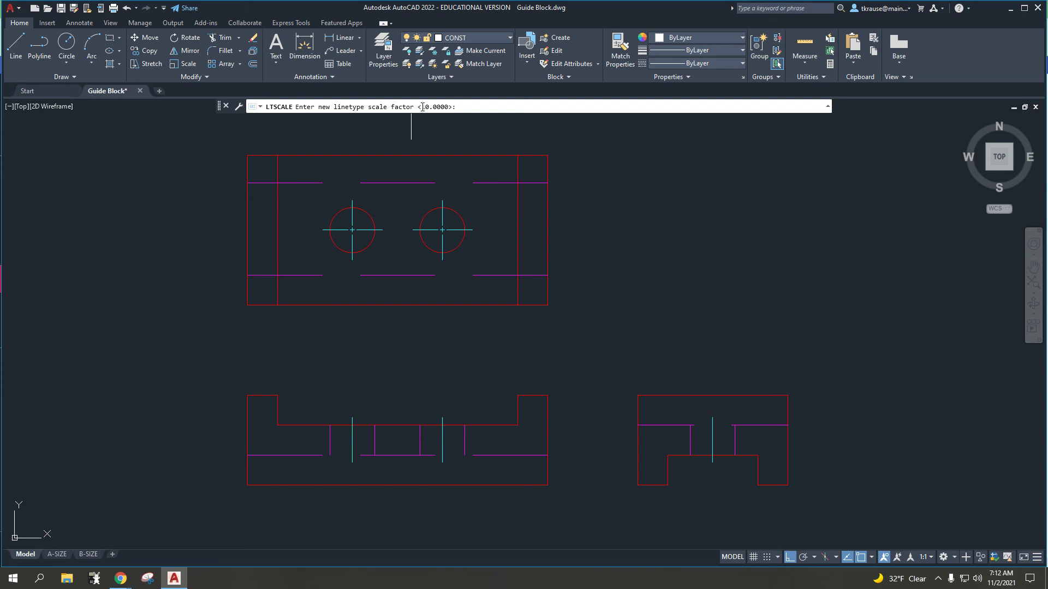
{"action": "type", "text": "1"}
{"action": "key", "text": "Return"}
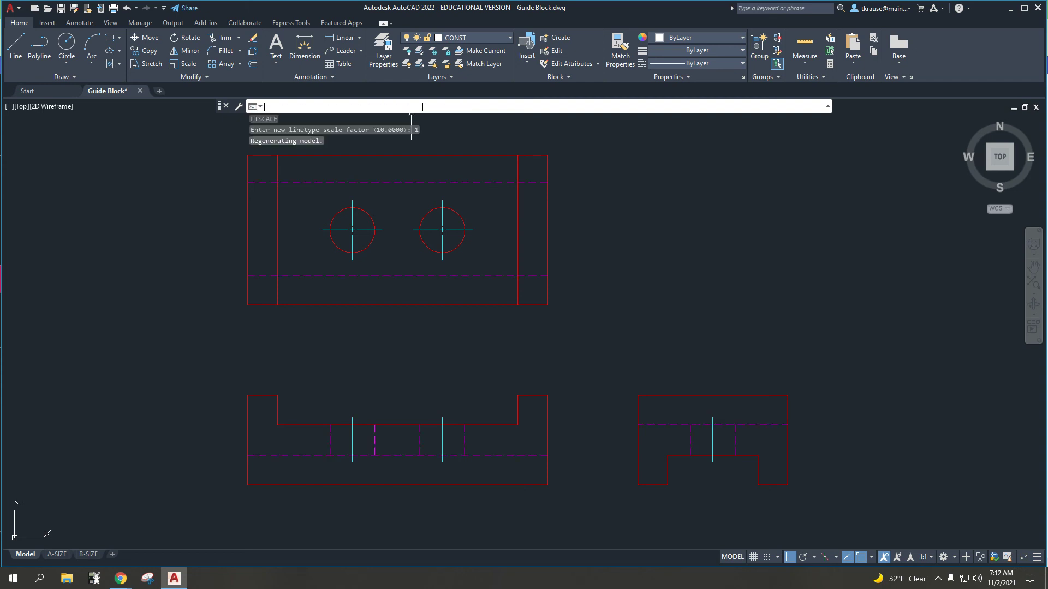
Try linetype scale factors of .5 and .75 to compare the center and hidden line dashes in the front view
{"action": "key", "text": "Return"}
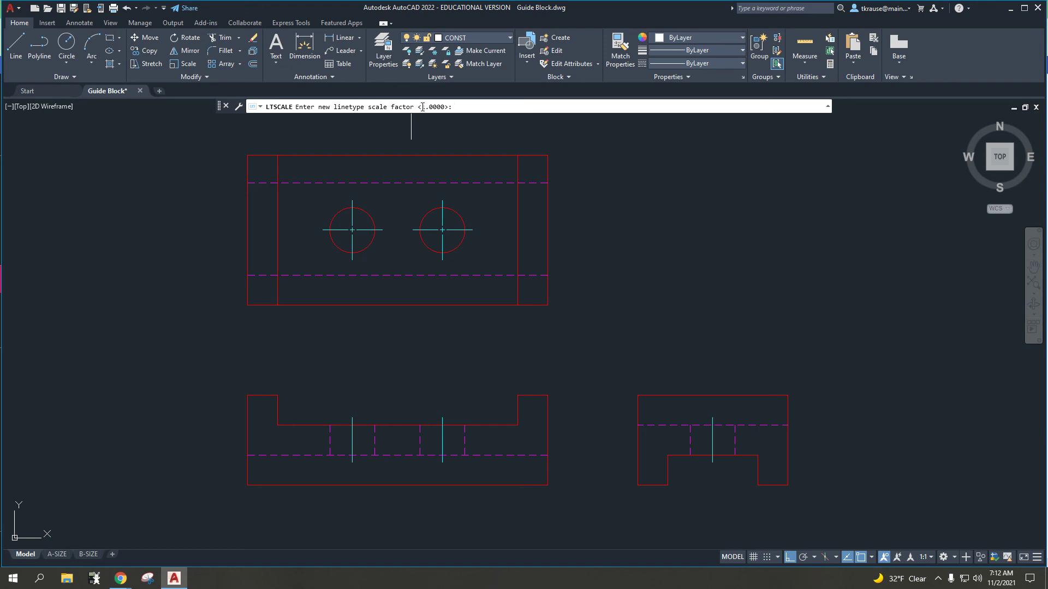
{"action": "type", "text": "5"}
{"action": "key", "text": "Return"}
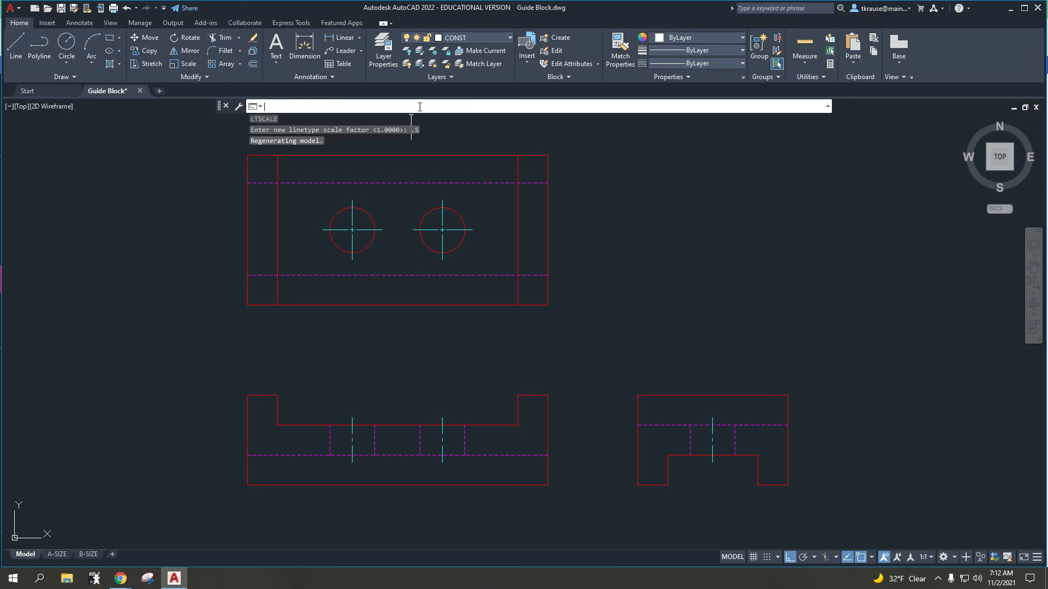
{"action": "scroll", "coordinate": [447, 376], "scroll_direction": "up", "scroll_amount": 4}
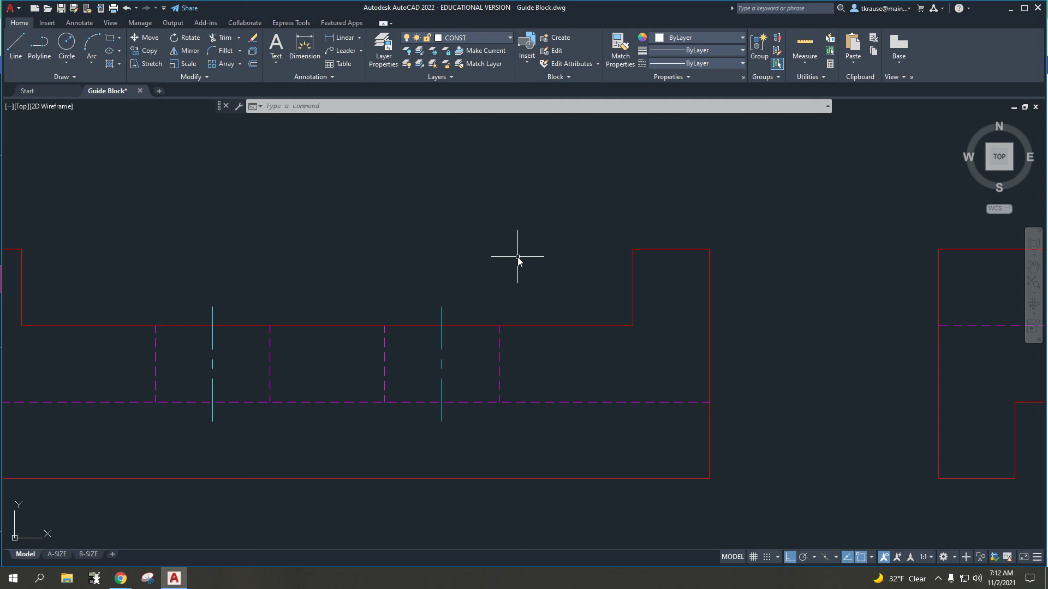
{"action": "type", "text": "lts"}
{"action": "key", "text": "Return"}
{"action": "type", "text": ".75"}
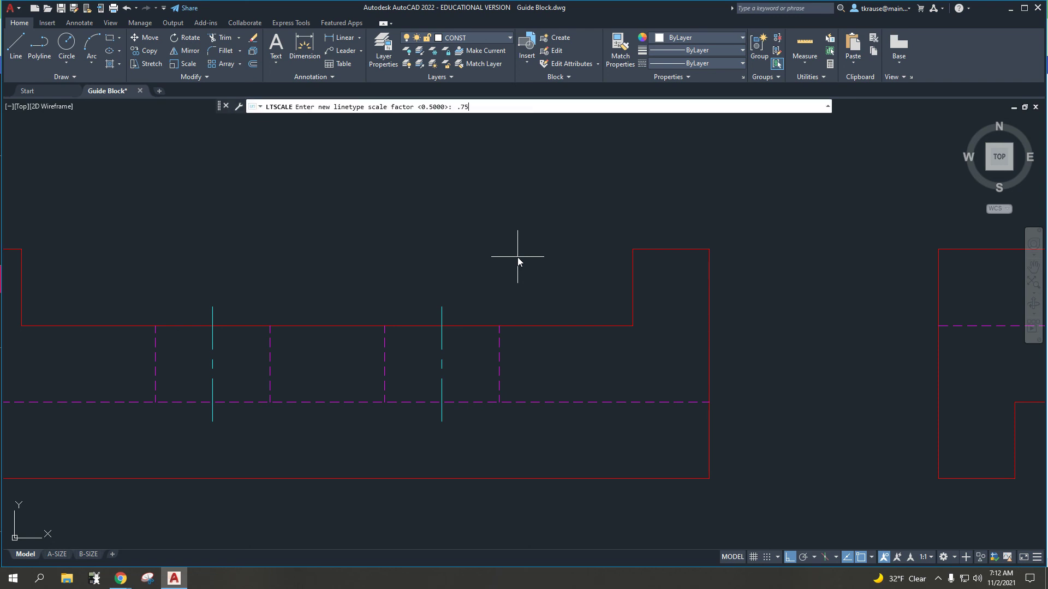
{"action": "key", "text": "Return"}
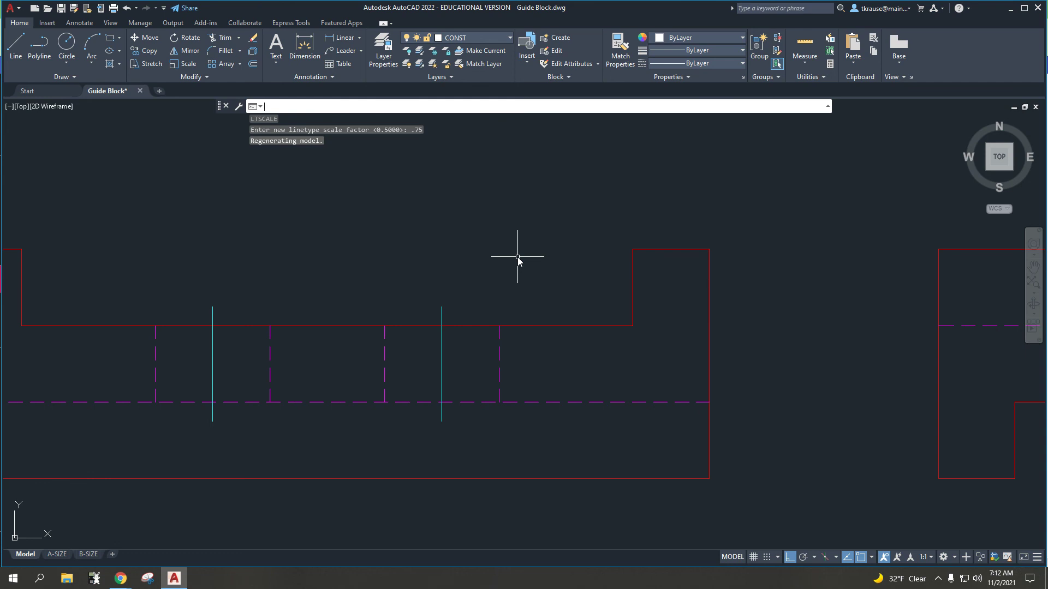
Set the global linetype scale factor to .5 and save the drawing
{"action": "key", "text": "Return"}
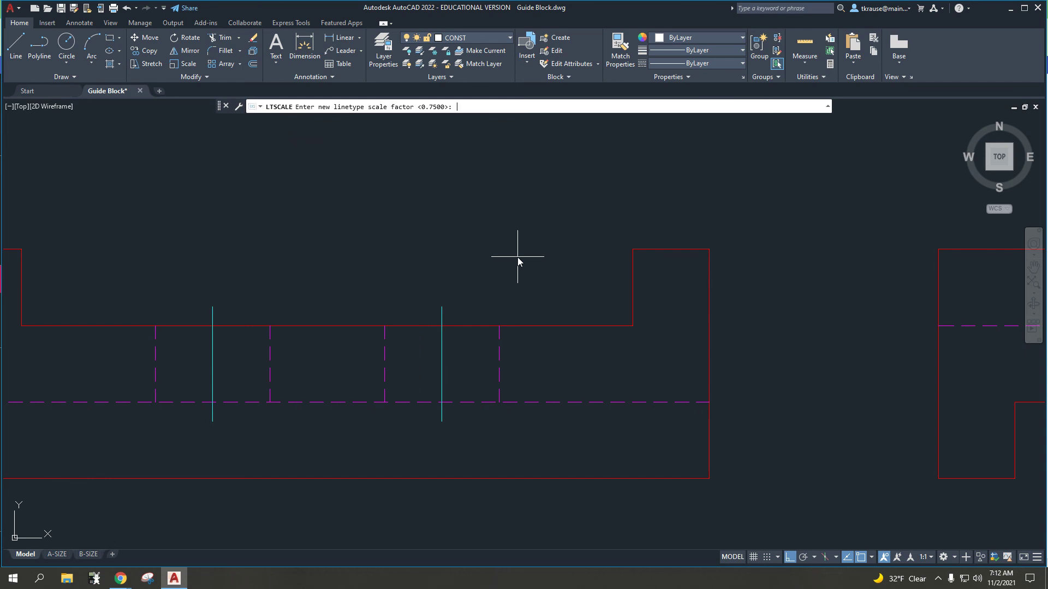
{"action": "type", "text": ".5"}
{"action": "key", "text": "Return"}
{"action": "scroll", "coordinate": [446, 342], "scroll_direction": "down", "scroll_amount": 4}
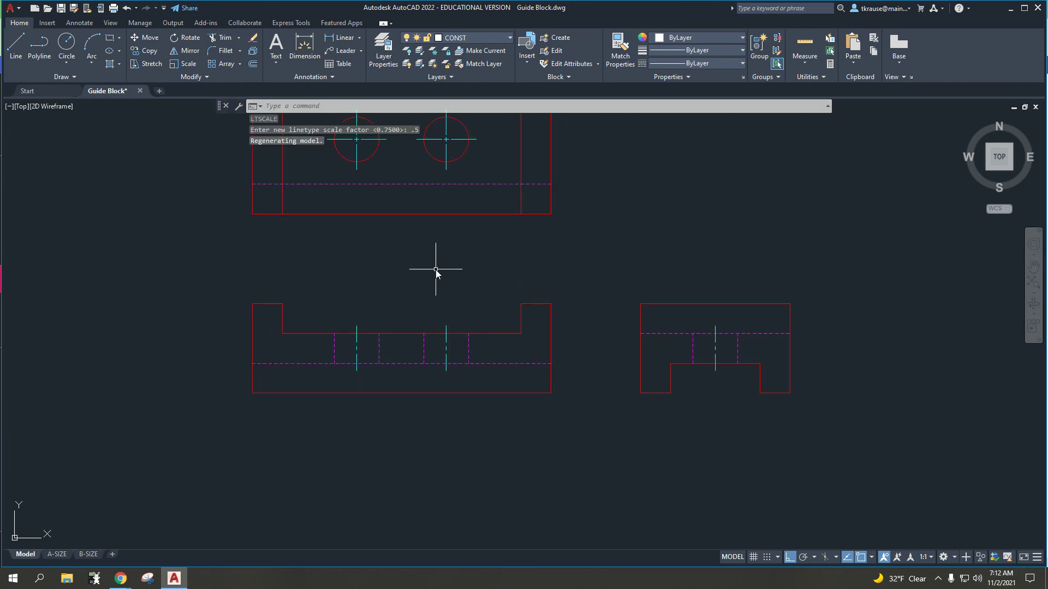
{"action": "mouse_move", "coordinate": [432, 273]}
{"action": "middle_mouse_down"}
{"action": "mouse_move", "coordinate": [423, 377]}
{"action": "mouse_move", "coordinate": [420, 369]}
{"action": "middle_mouse_up"}
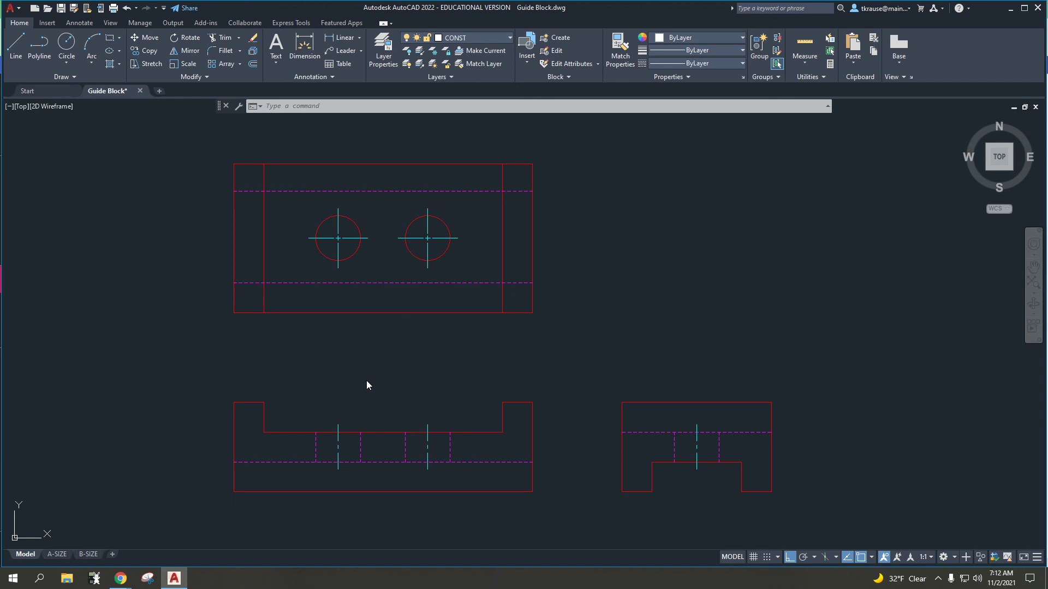
{"action": "key", "text": "ctrl+s"}
Open the A-SIZE layout, activate its viewport and zoom to the extents of the three views
{"action": "mouse_move", "coordinate": [57, 556]}
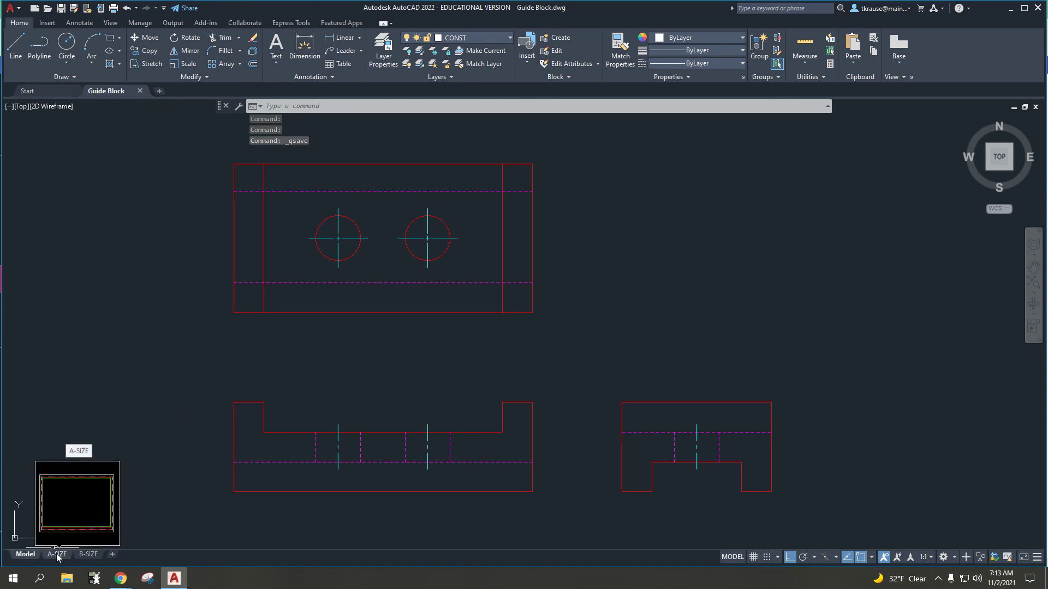
{"action": "left_click", "coordinate": [57, 555]}
{"action": "left_click", "coordinate": [440, 356]}
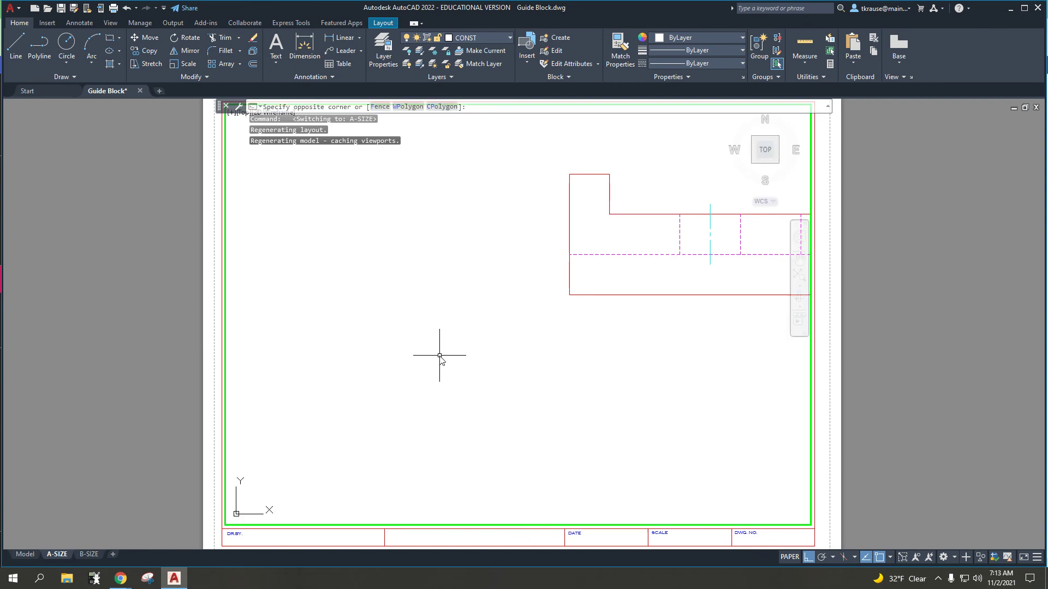
{"action": "double_click", "coordinate": [439, 356]}
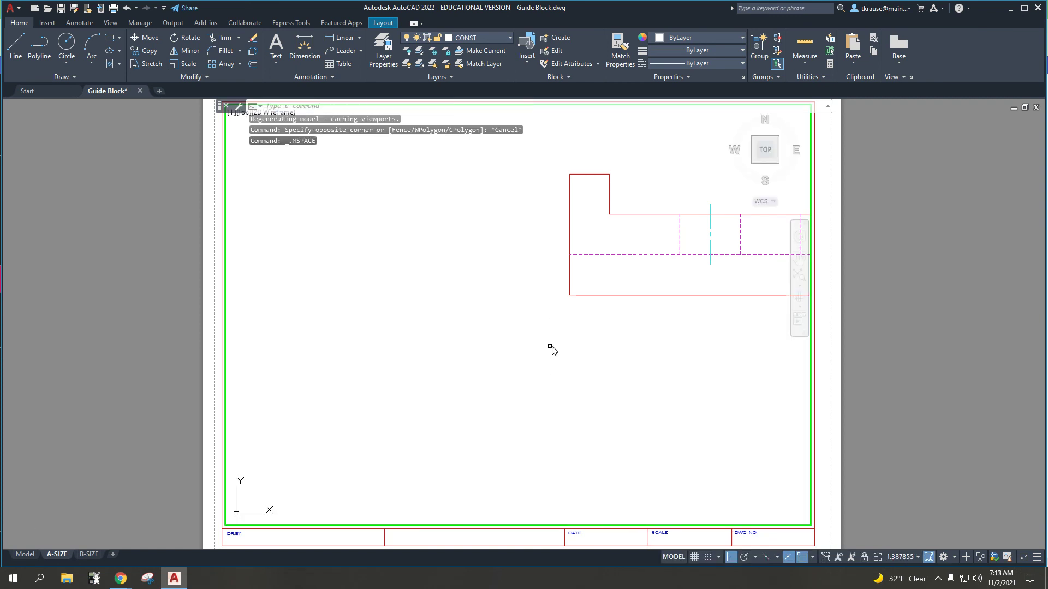
{"action": "double_click", "coordinate": [615, 325]}
Set the A-SIZE viewport's scale to 1:1 and return to paper space
{"action": "left_click", "coordinate": [909, 558]}
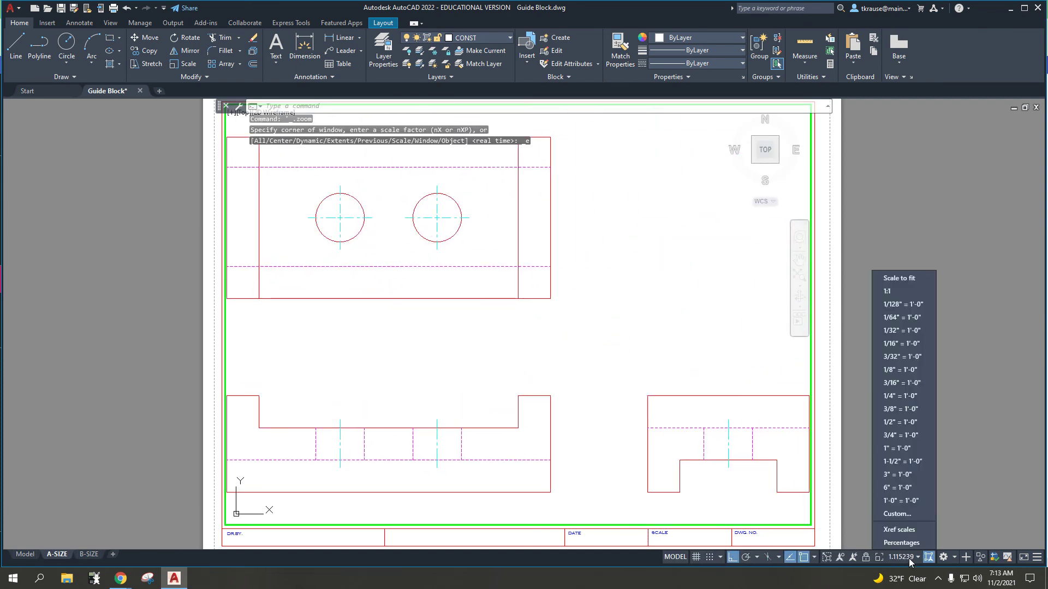
{"action": "left_click", "coordinate": [900, 292]}
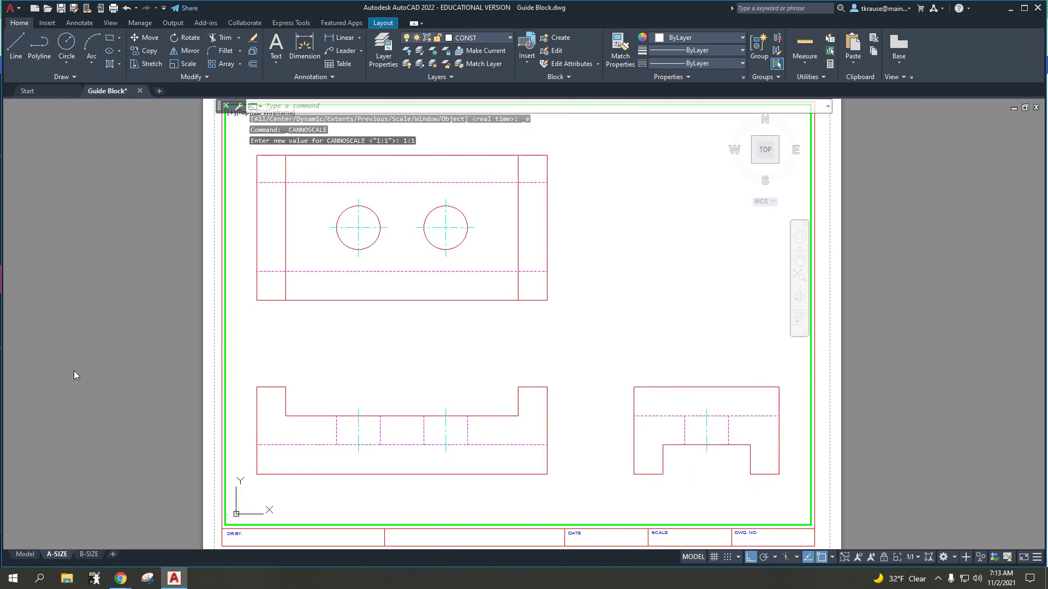
{"action": "double_click", "coordinate": [119, 325]}
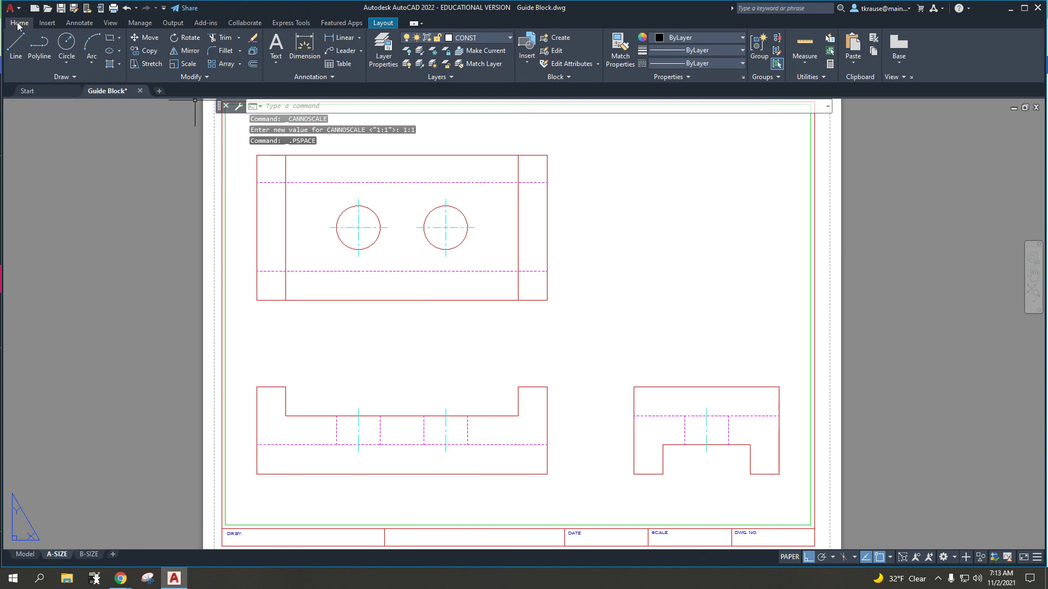
Start plotting the A-SIZE layout and choose the \\South-Print\South - V122 - HP Color LaserJet M750 printer
{"action": "left_click", "coordinate": [10, 8]}
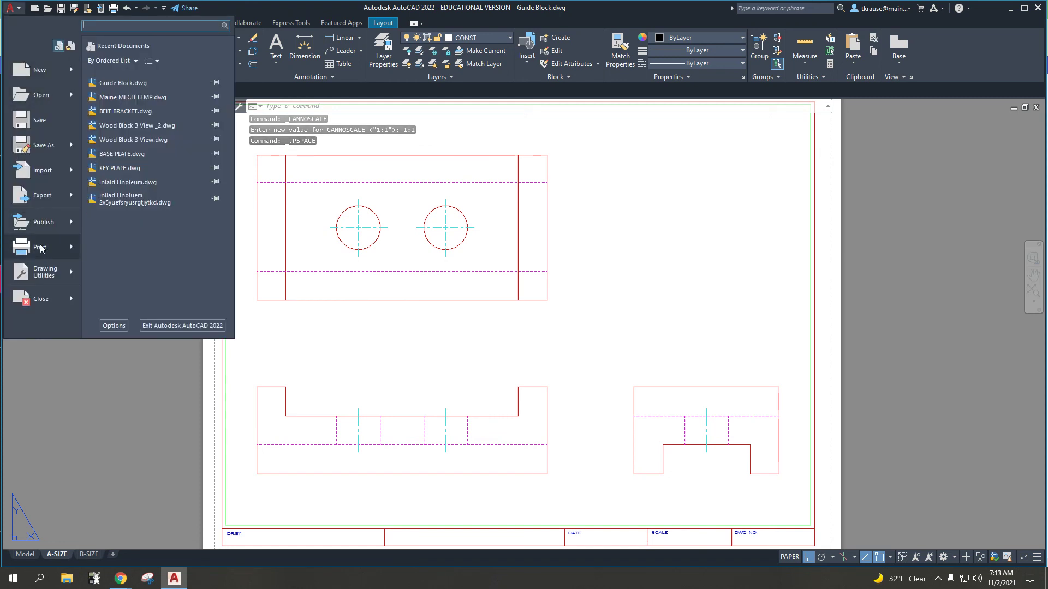
{"action": "left_click", "coordinate": [40, 247]}
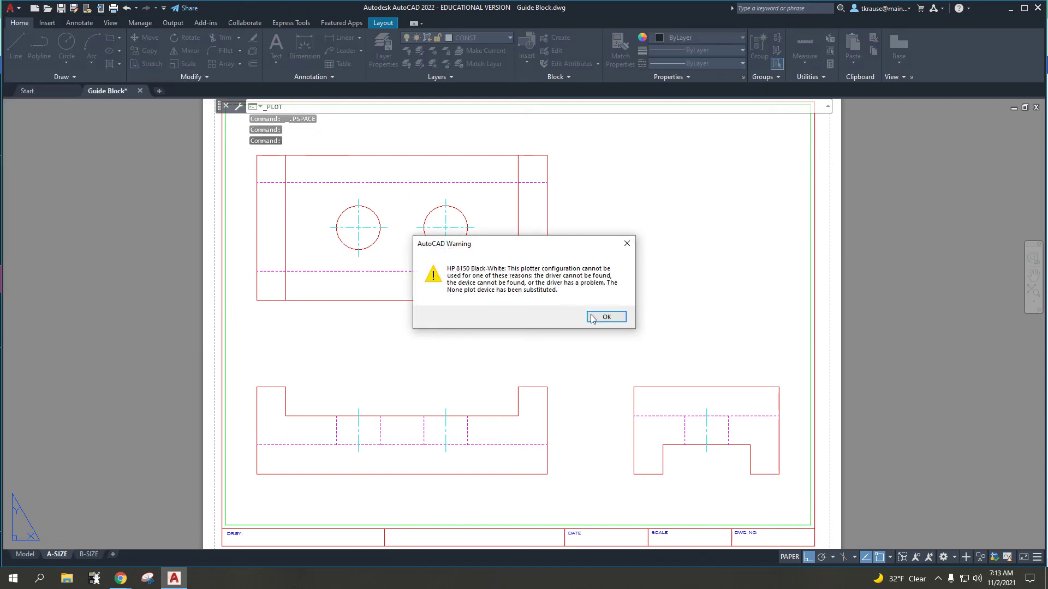
{"action": "left_click", "coordinate": [592, 317]}
{"action": "left_click", "coordinate": [454, 210]}
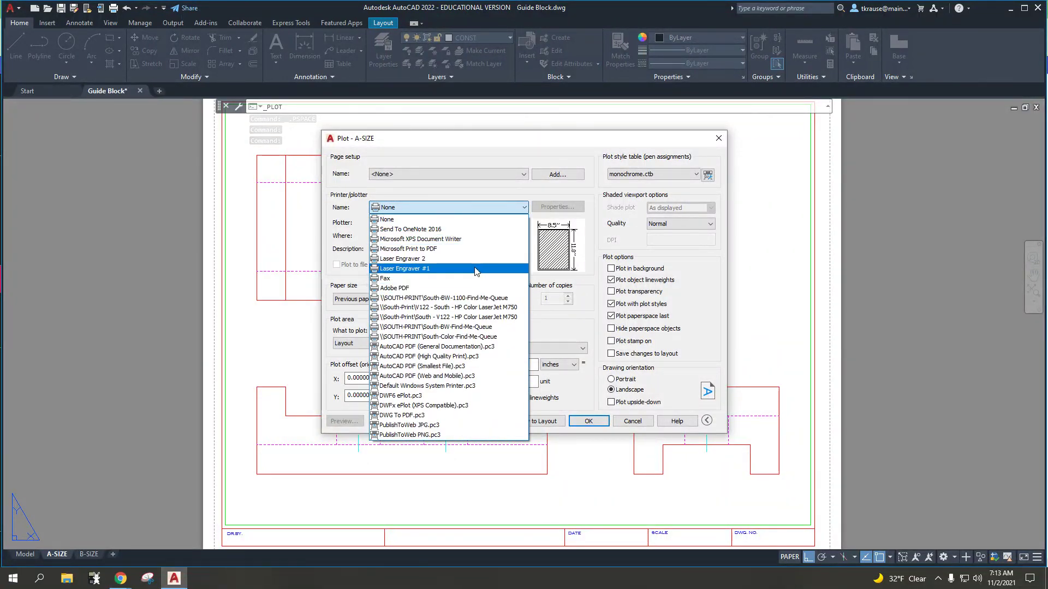
{"action": "left_click", "coordinate": [440, 308]}
{"action": "left_click", "coordinate": [603, 317]}
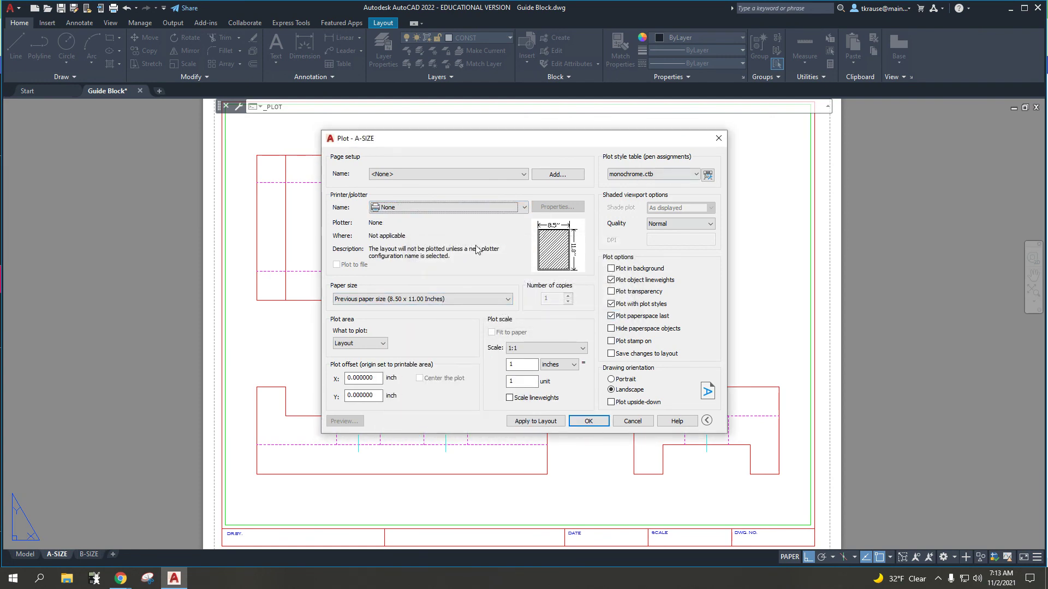
{"action": "left_click", "coordinate": [439, 208]}
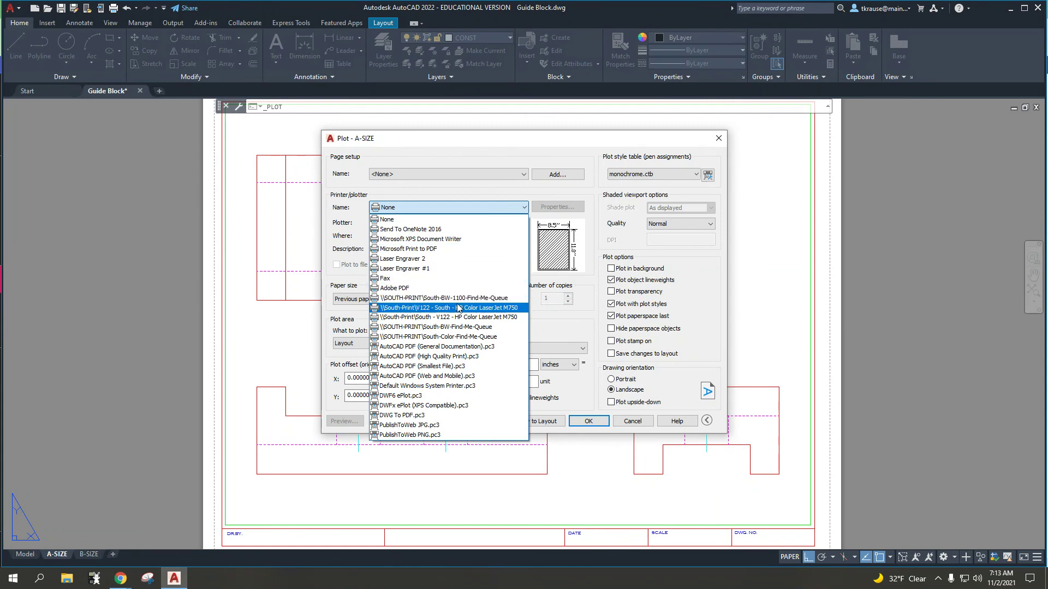
{"action": "left_click", "coordinate": [460, 317]}
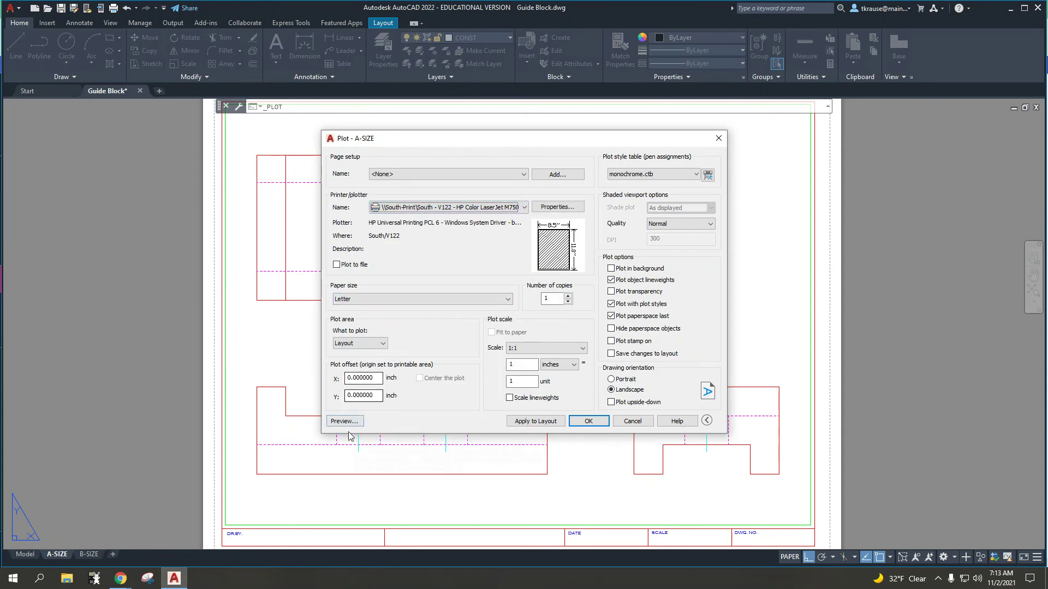
Preview the plot of the A-SIZE layout, examine the line weights and center lines, and cancel plotting
{"action": "left_click", "coordinate": [344, 421]}
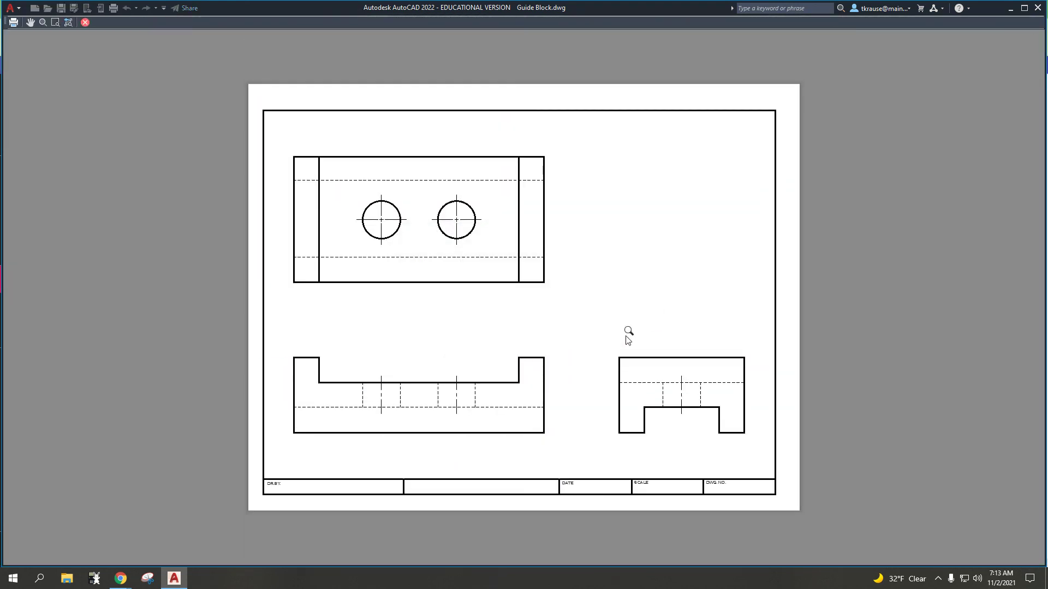
{"action": "scroll", "coordinate": [525, 299], "scroll_direction": "up", "scroll_amount": 2}
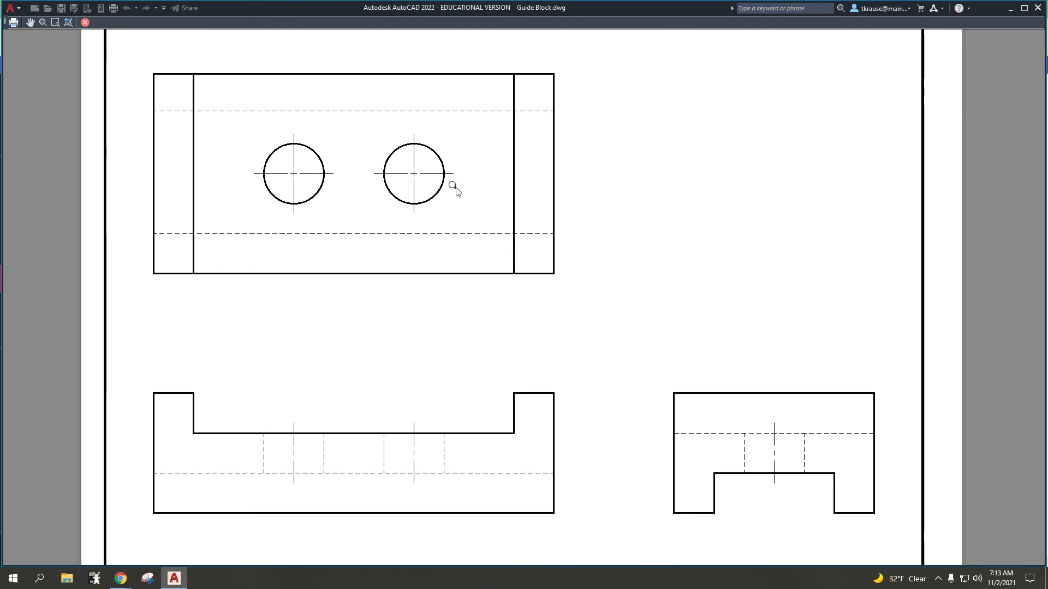
{"action": "scroll", "coordinate": [435, 221], "scroll_direction": "down", "scroll_amount": 2}
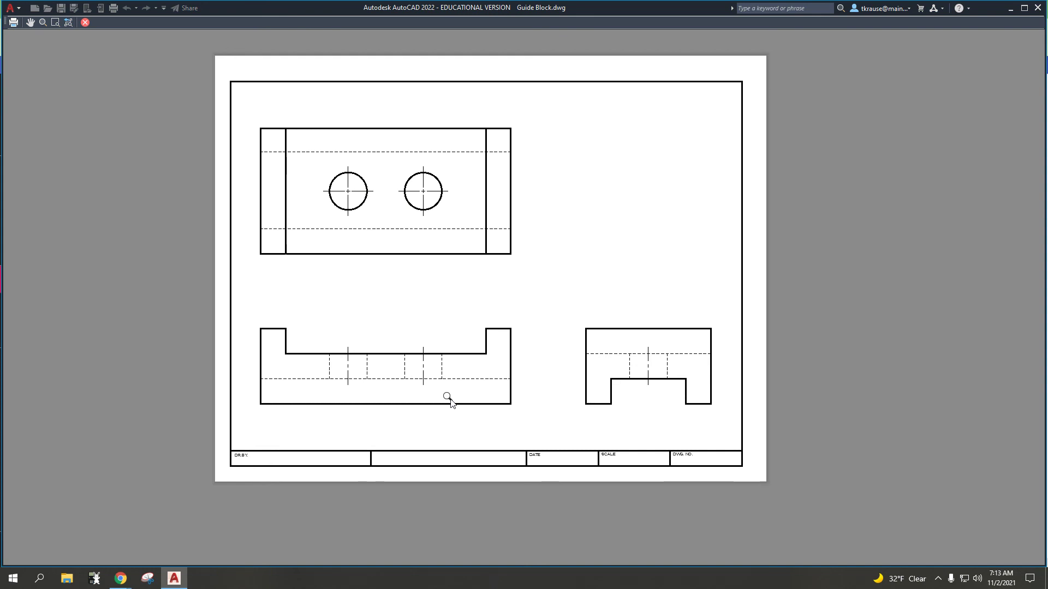
{"action": "left_click", "coordinate": [85, 25]}
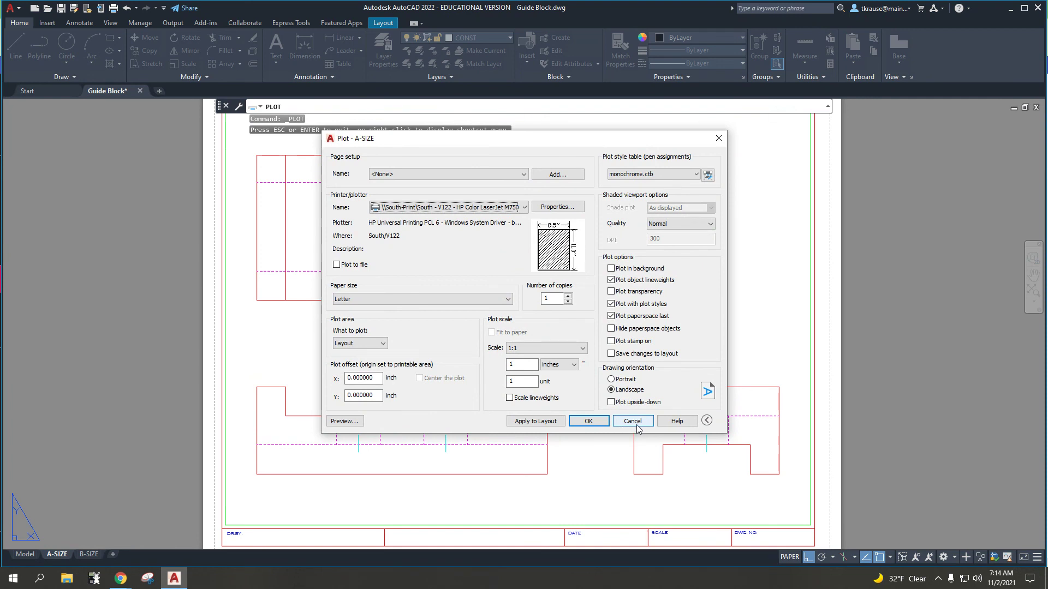
{"action": "left_click", "coordinate": [634, 421]}
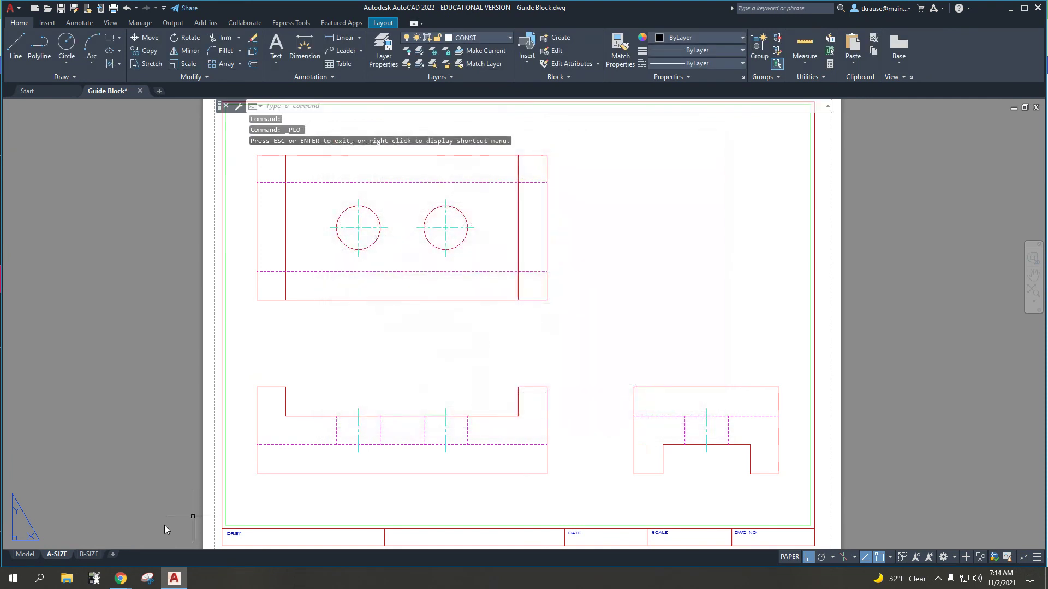
Switch from the A-SIZE layout back to model space
{"action": "mouse_move", "coordinate": [128, 585]}
{"action": "left_click", "coordinate": [310, 528]}
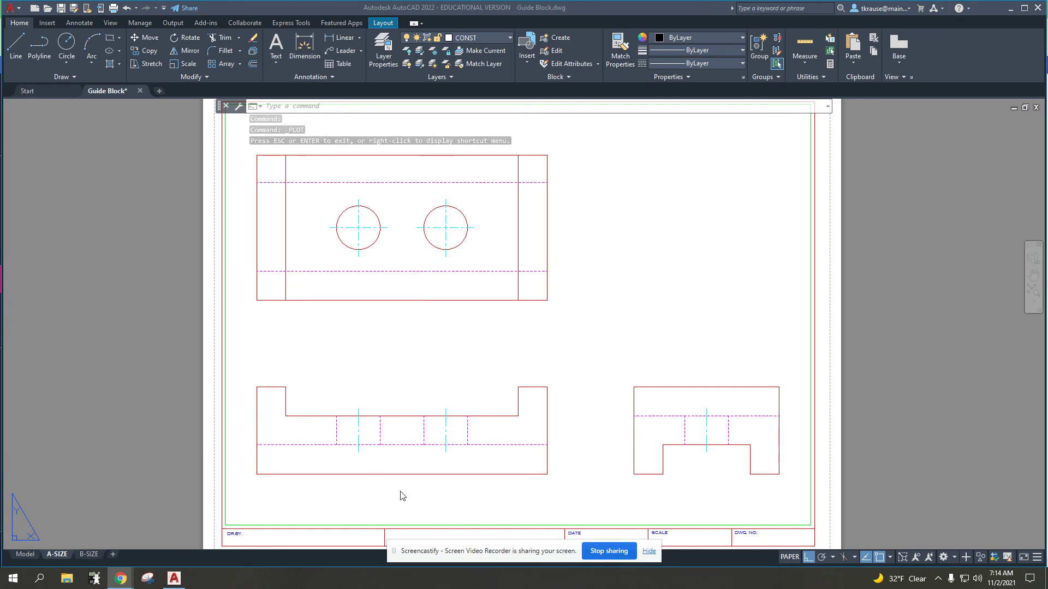
{"action": "left_click", "coordinate": [25, 554]}
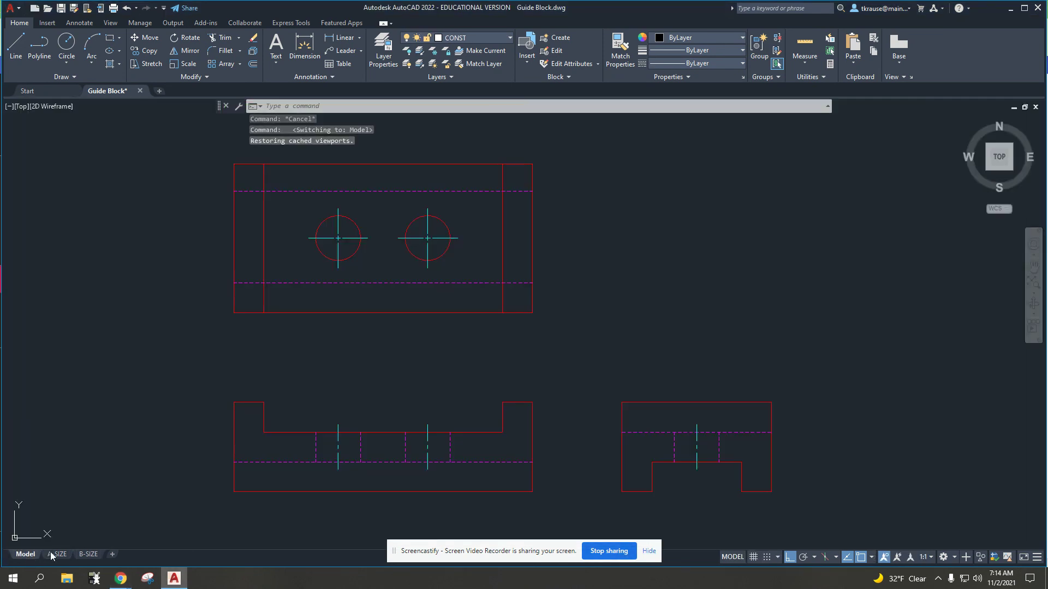
{"action": "left_click", "coordinate": [570, 151]}
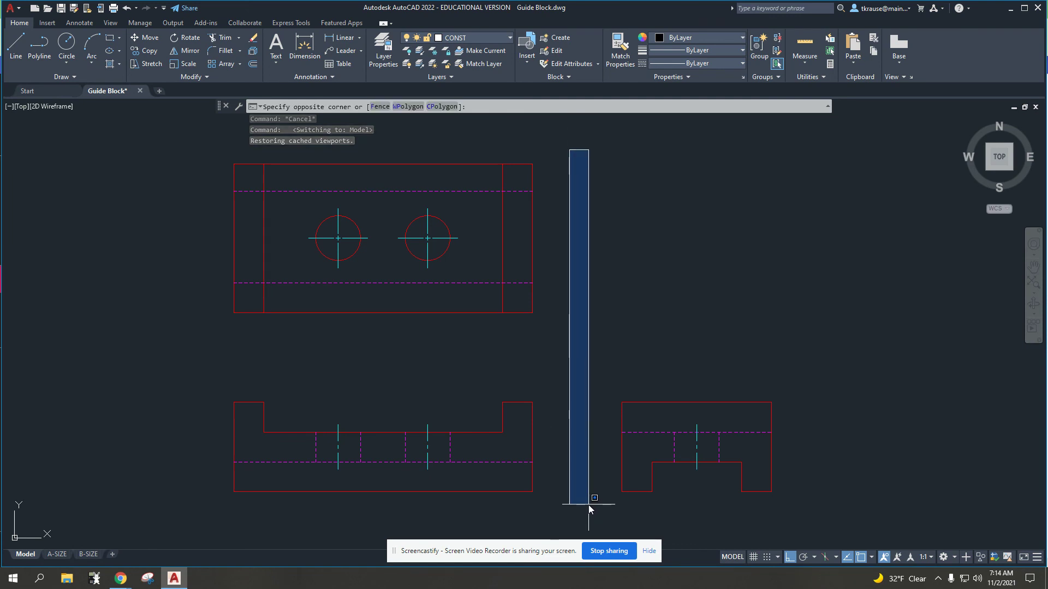
{"action": "left_click", "coordinate": [590, 499]}
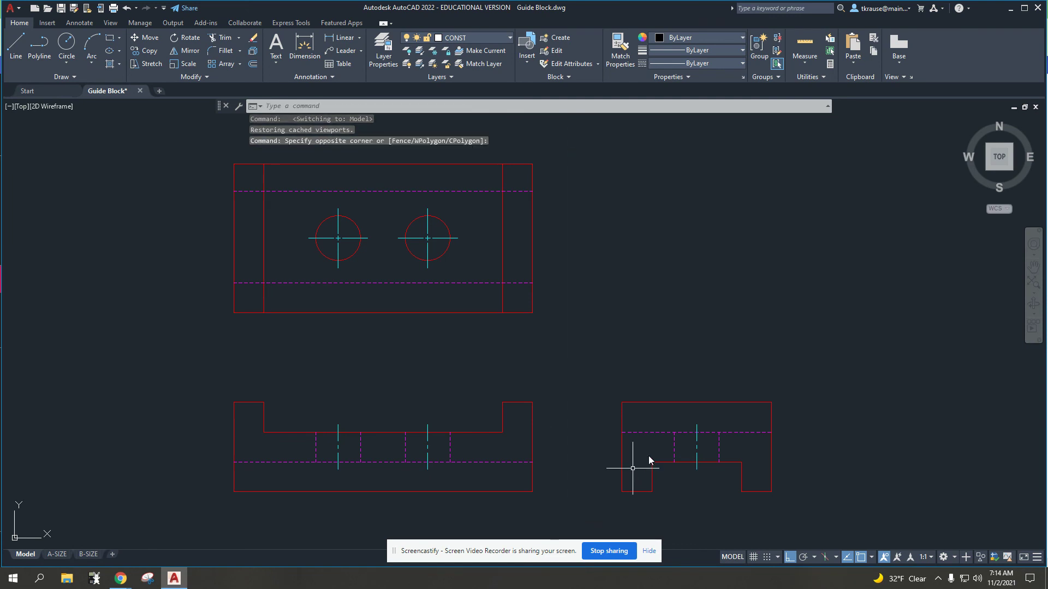
{"action": "left_click", "coordinate": [201, 331]}
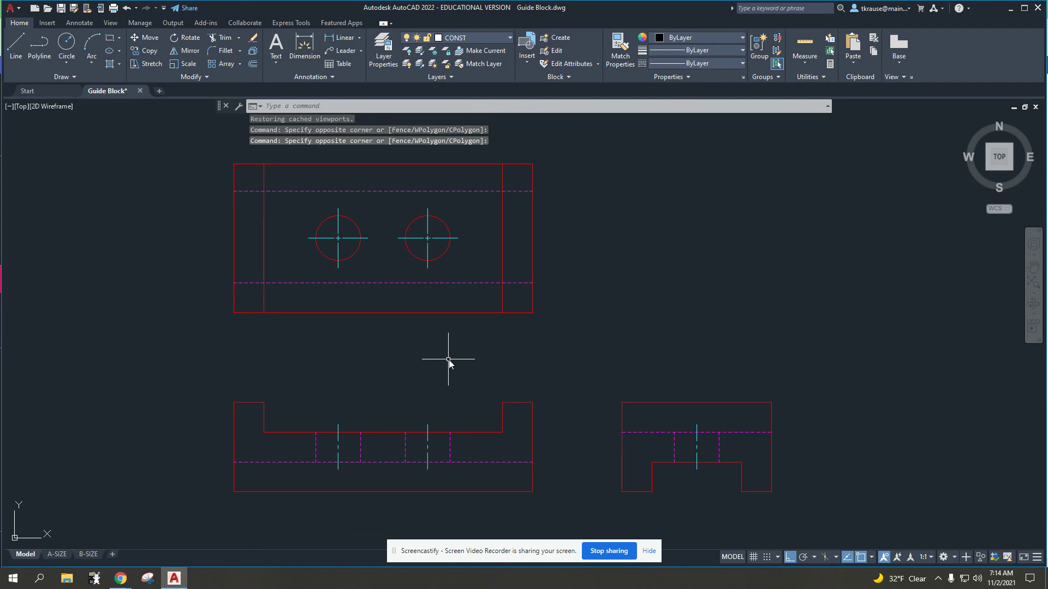
{"action": "mouse_move", "coordinate": [448, 360]}
{"action": "left_mouse_down"}
{"action": "mouse_move", "coordinate": [250, 350]}
{"action": "mouse_move", "coordinate": [479, 362]}
{"action": "mouse_move", "coordinate": [830, 359]}
{"action": "mouse_move", "coordinate": [584, 355]}
{"action": "mouse_move", "coordinate": [604, 182]}
{"action": "mouse_move", "coordinate": [562, 323]}
{"action": "mouse_move", "coordinate": [566, 467]}
{"action": "mouse_move", "coordinate": [586, 505]}
{"action": "mouse_move", "coordinate": [601, 342]}
{"action": "mouse_move", "coordinate": [584, 346]}
{"action": "left_mouse_up"}
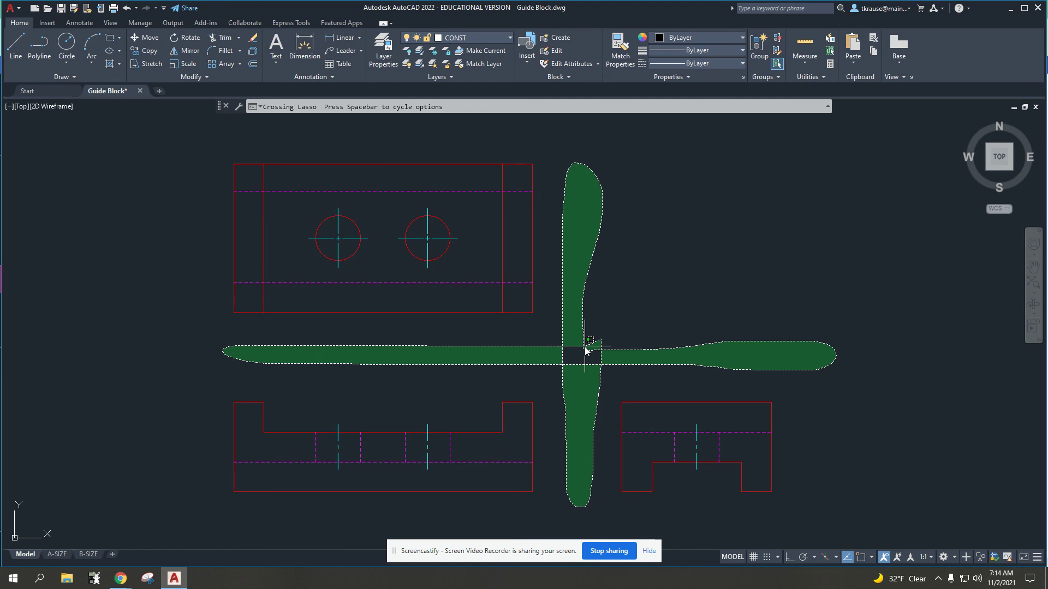
{"action": "key", "text": "Escape"}
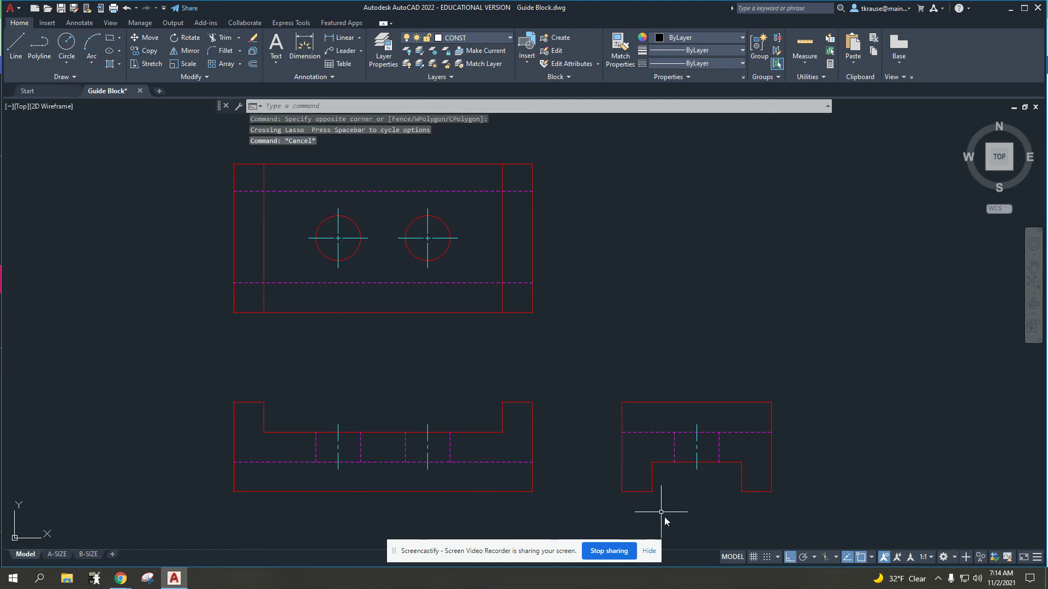